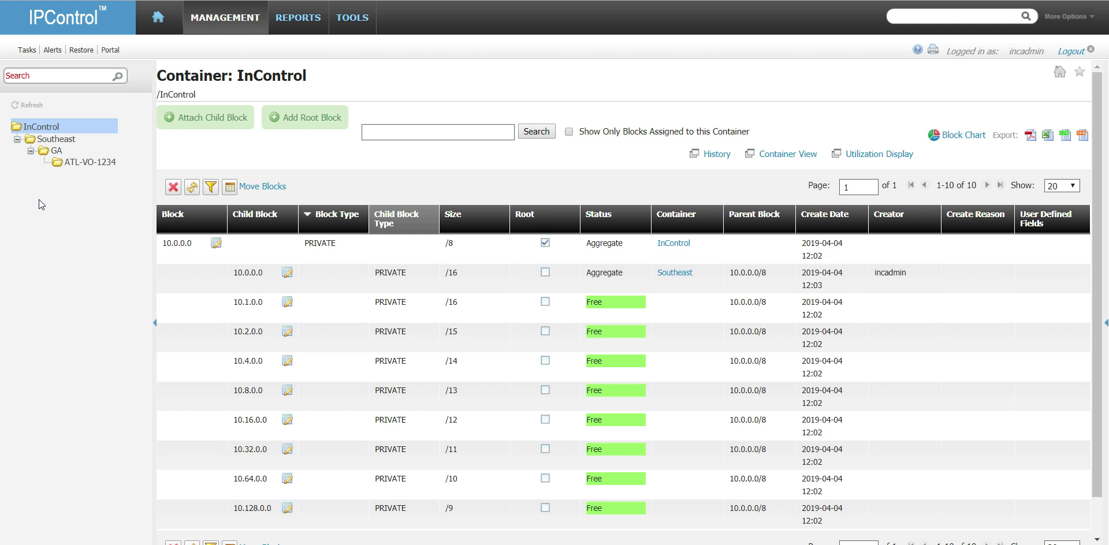
Step: Browse the ATL-VO-1234 and InControl containers, showing only blocks assigned to InControl
click(75, 164)
click(80, 164)
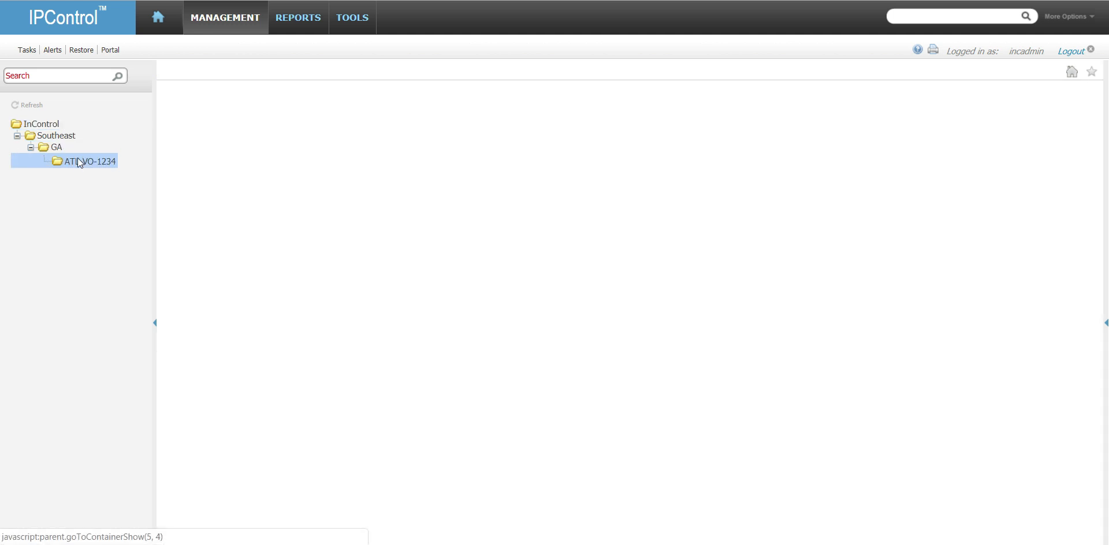
click(31, 148)
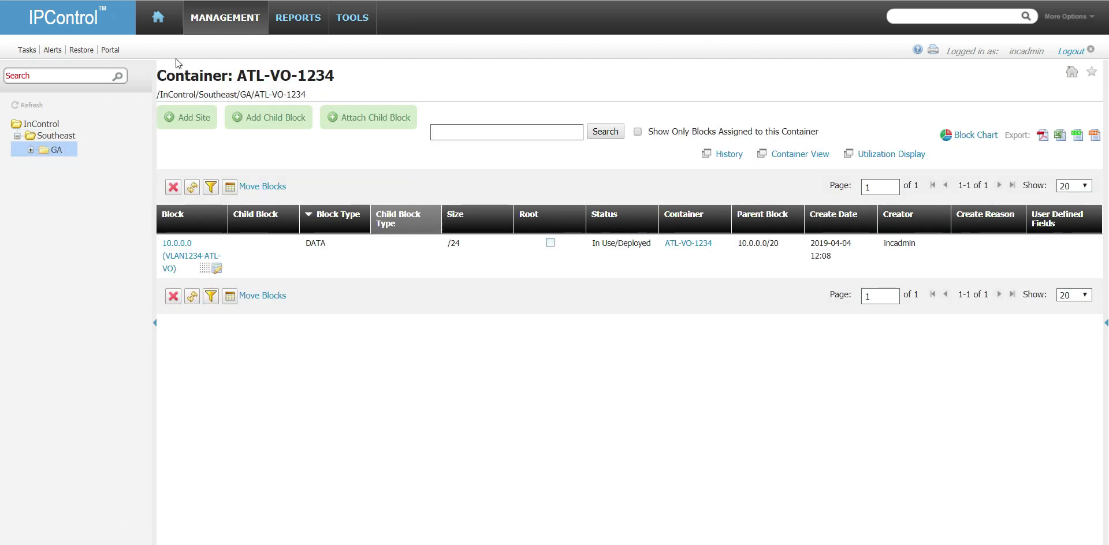
mouse_move(249, 26)
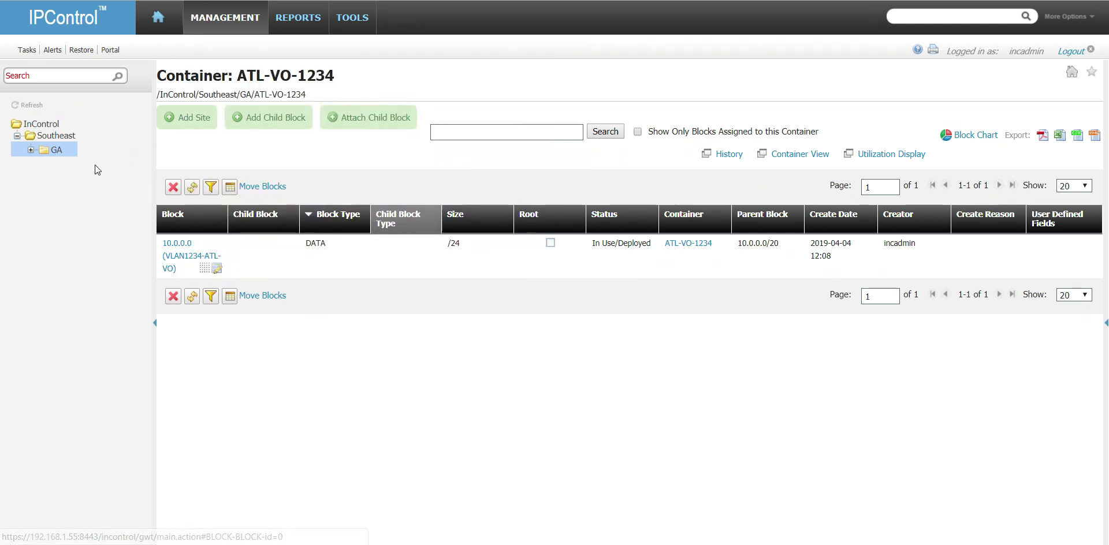
click(45, 127)
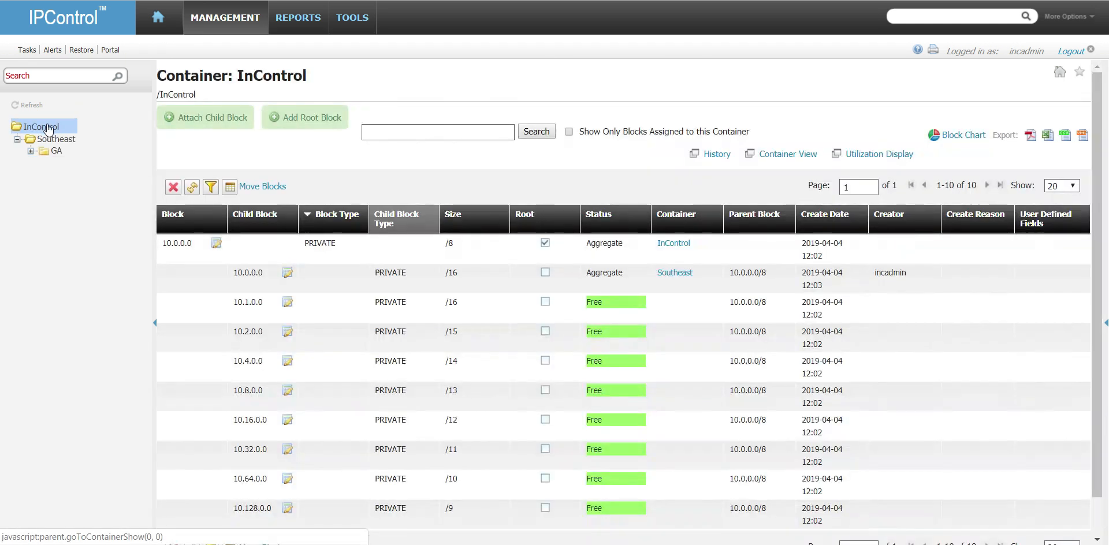
click(570, 131)
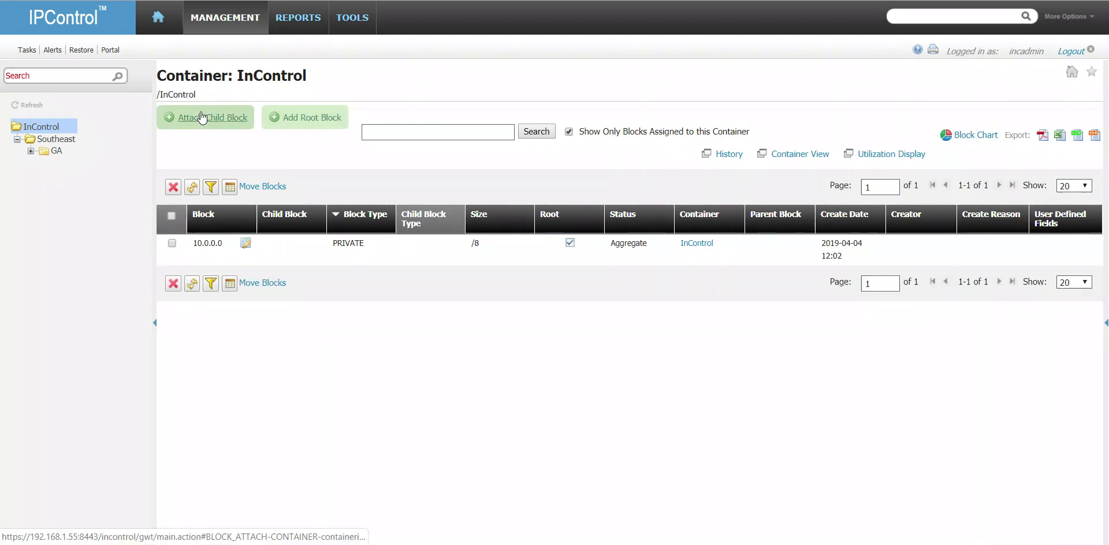
Step: Start and abandon an InControl root block, then browse Southeast down to the GA container
click(298, 125)
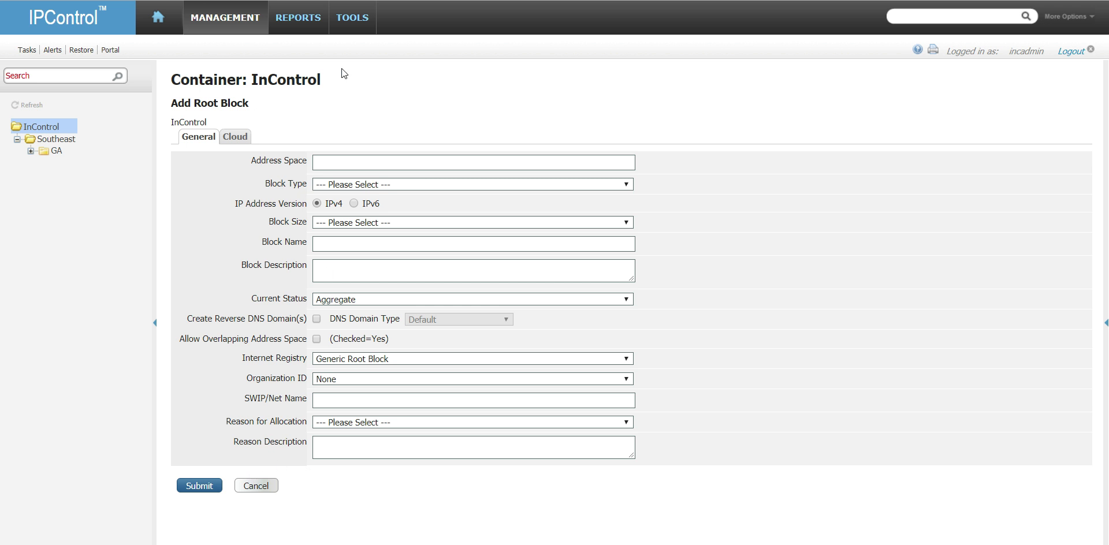
click(269, 489)
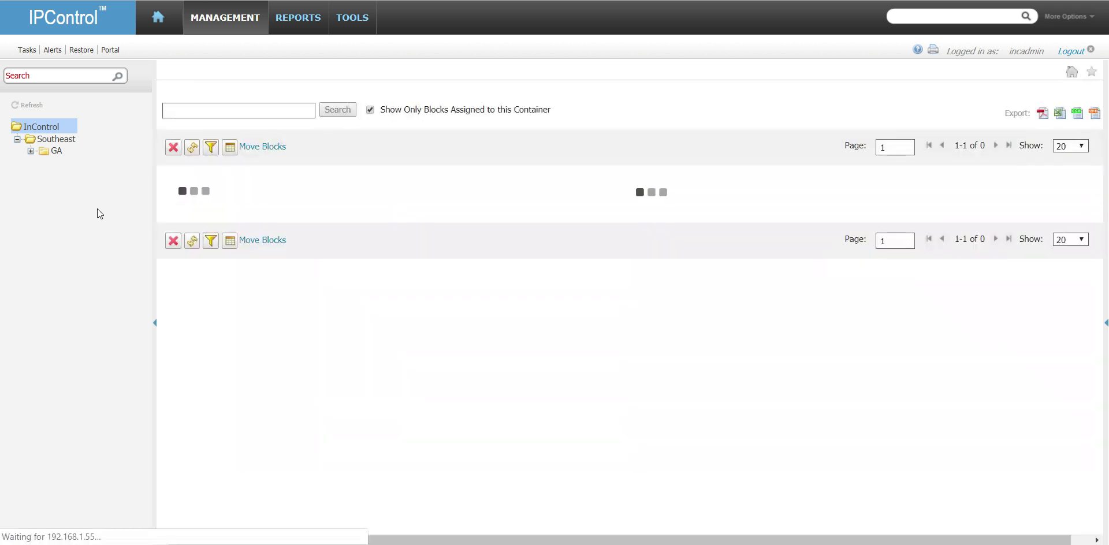
click(67, 140)
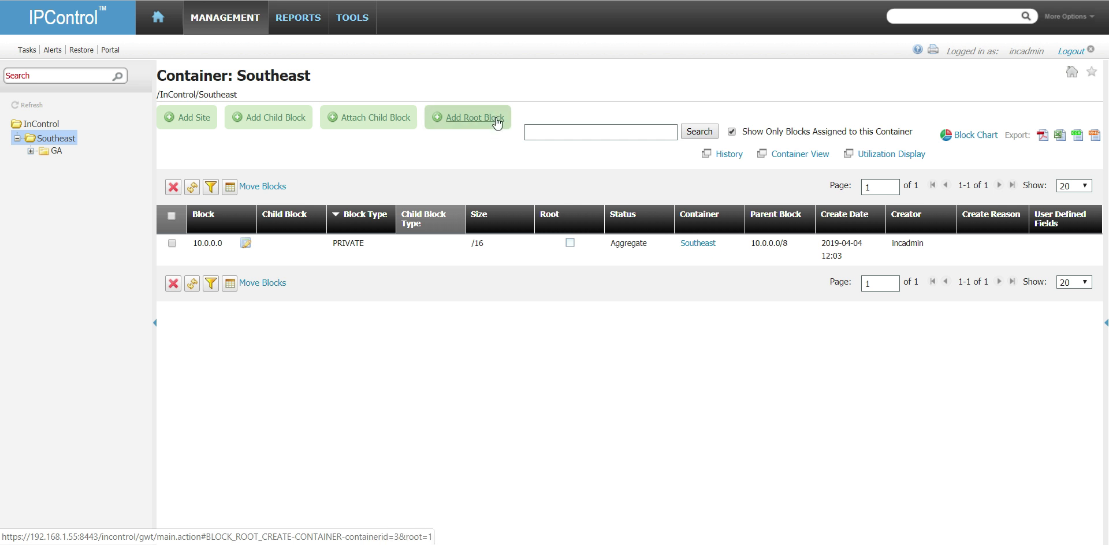
click(56, 151)
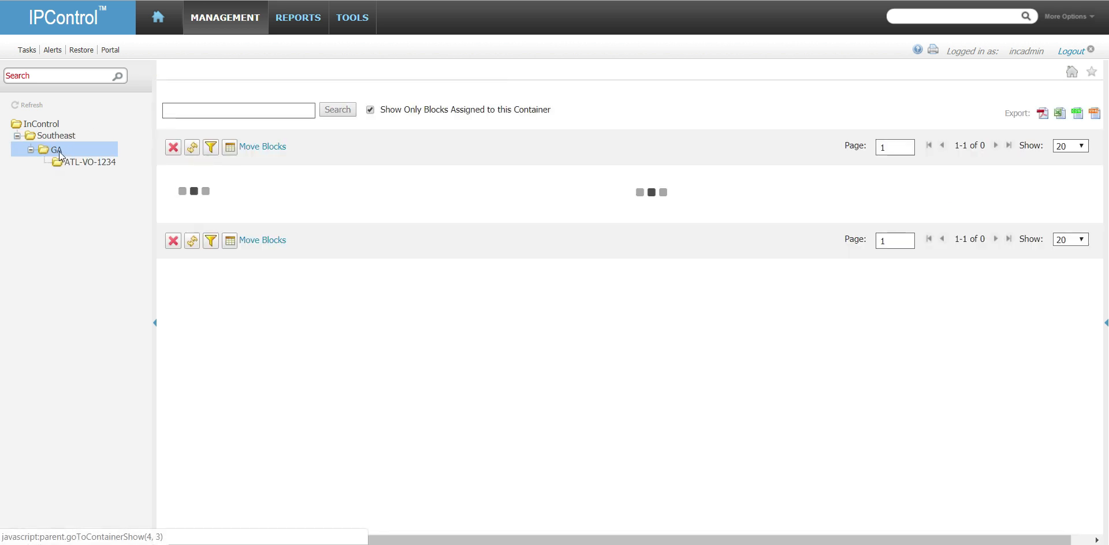
click(88, 163)
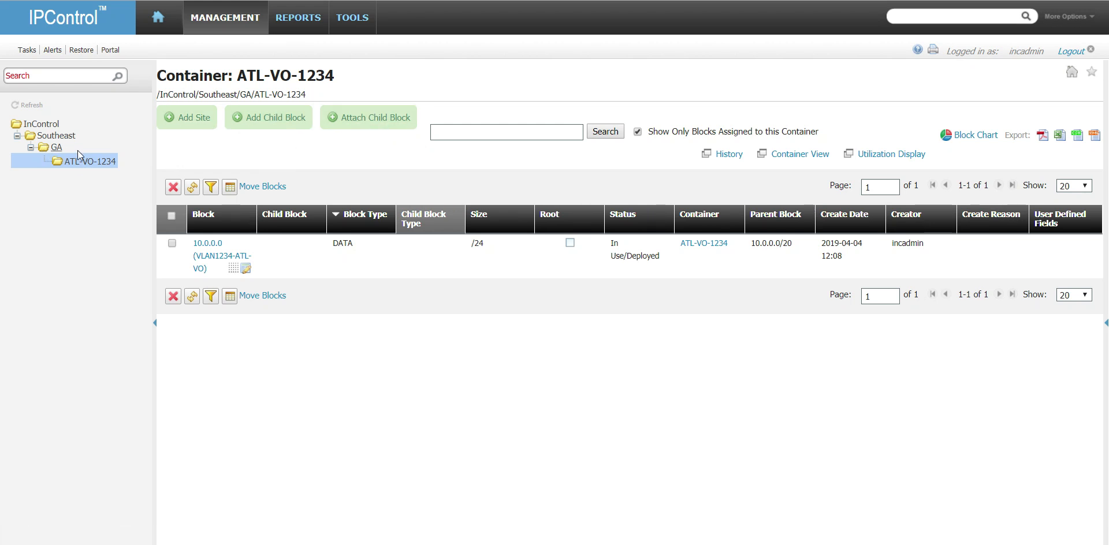
click(56, 150)
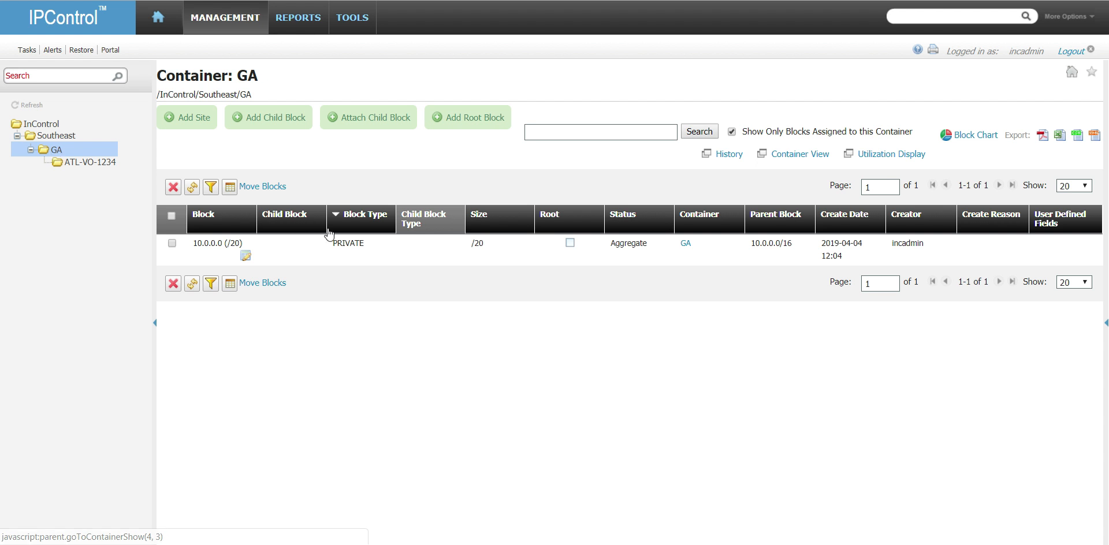
Step: Add a PRIVATE 192.168.0.0/16 root block to GA with overlapping address space allowed
click(470, 122)
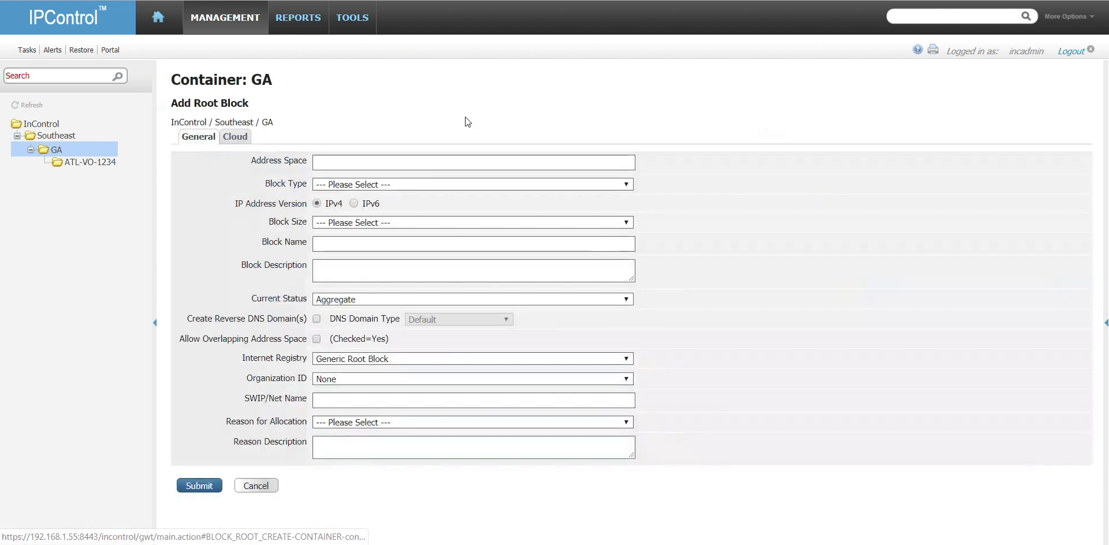
click(362, 162)
text(192)
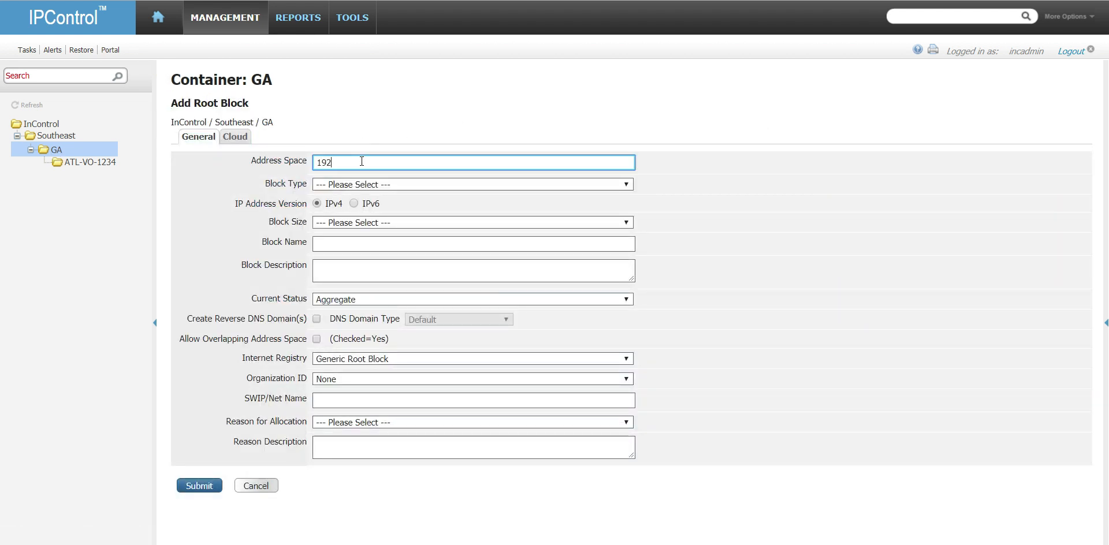
text(.168.0.0.)
key(Tab)
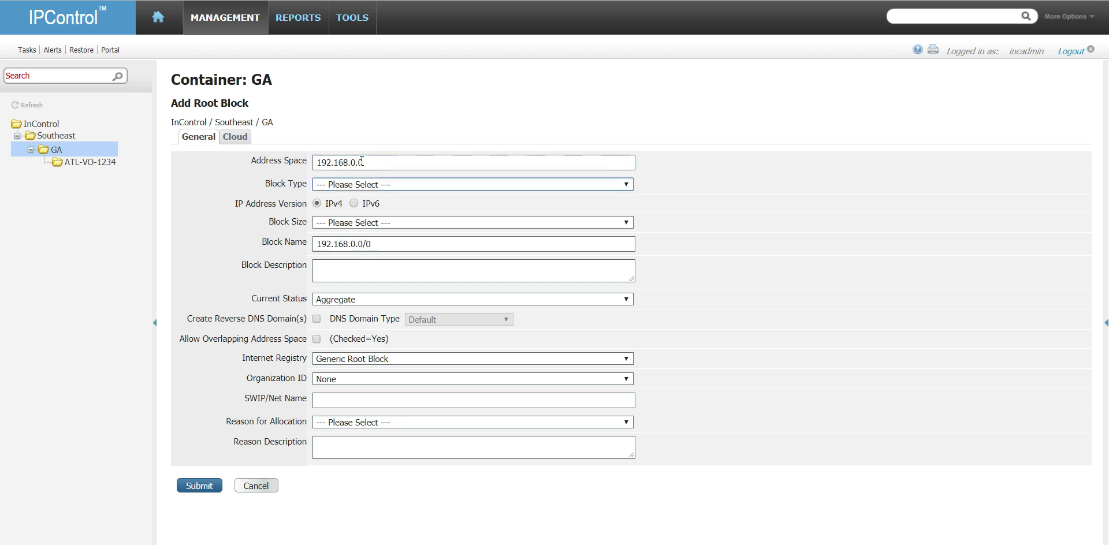
click(382, 185)
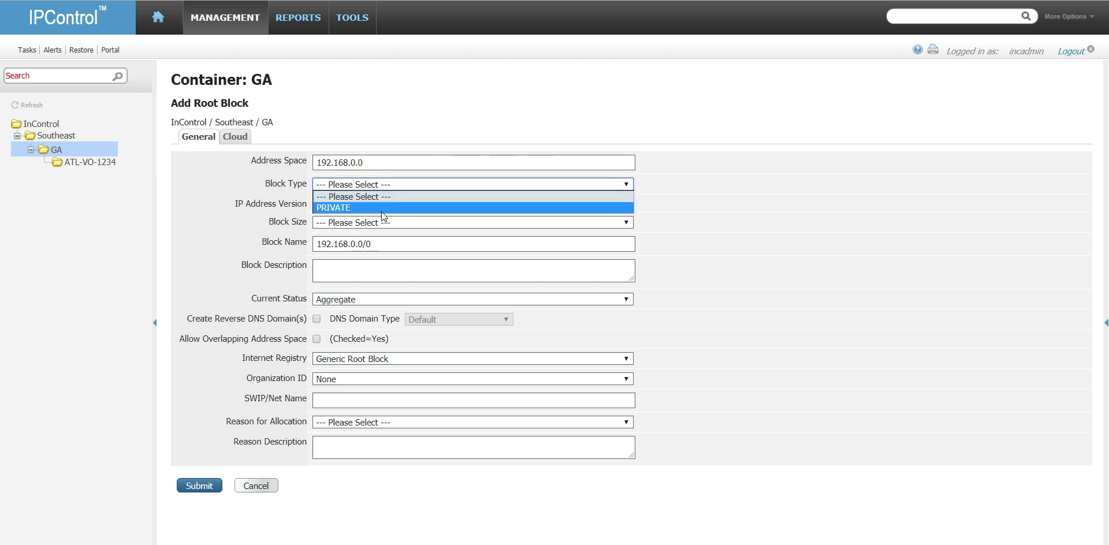
click(381, 211)
click(370, 223)
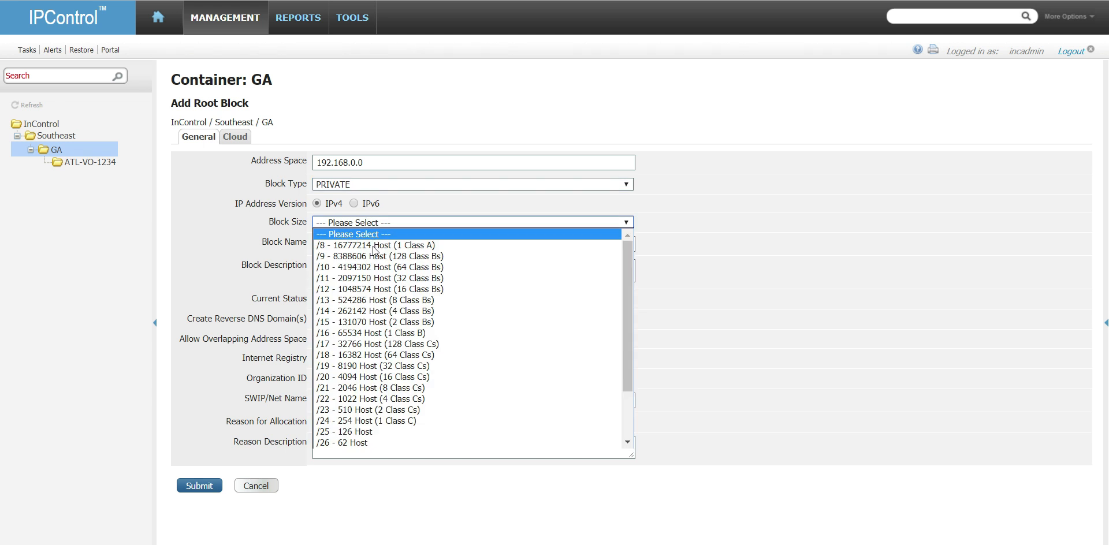
click(397, 334)
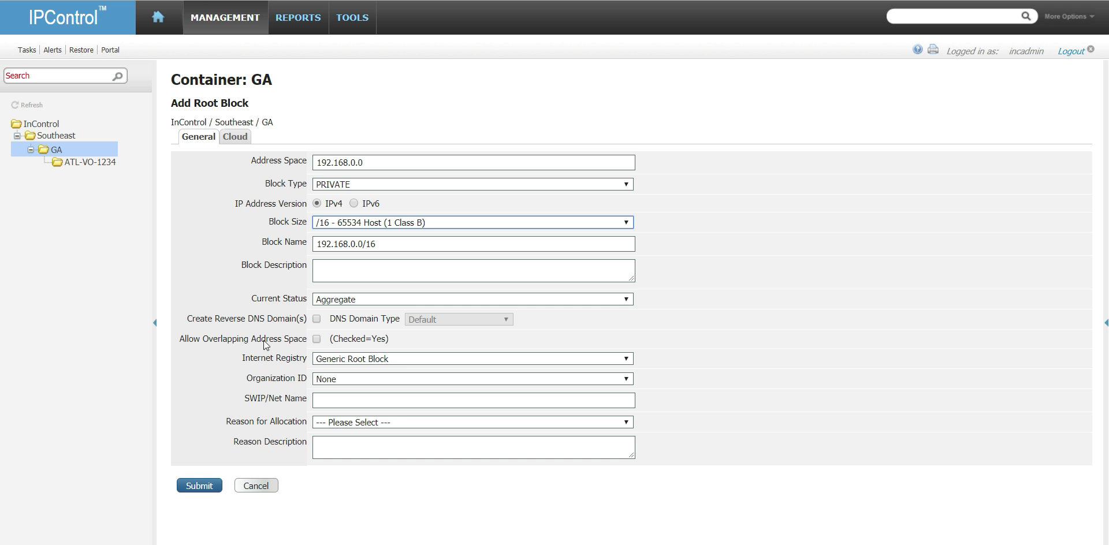
click(316, 339)
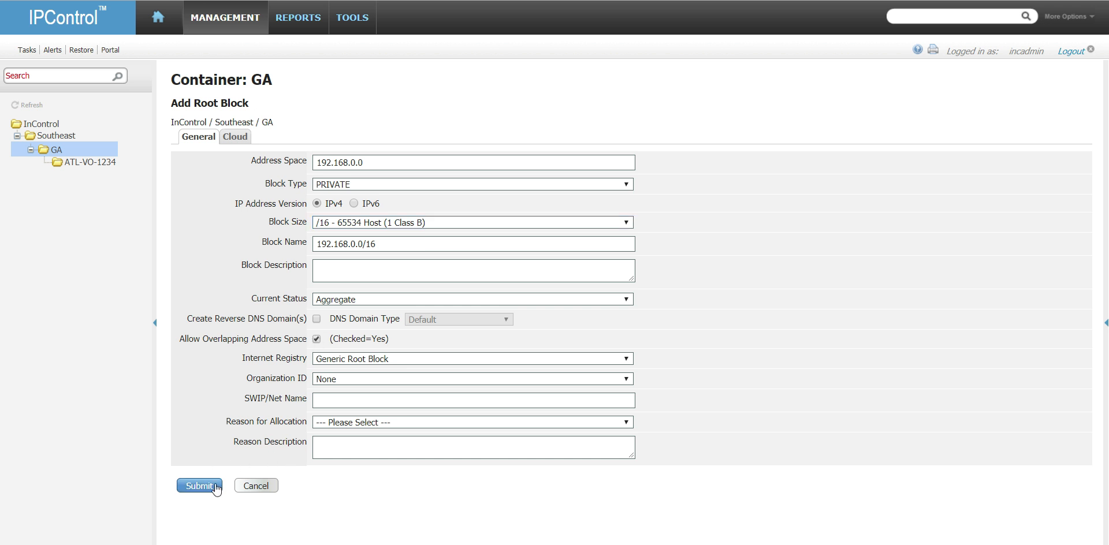
click(215, 487)
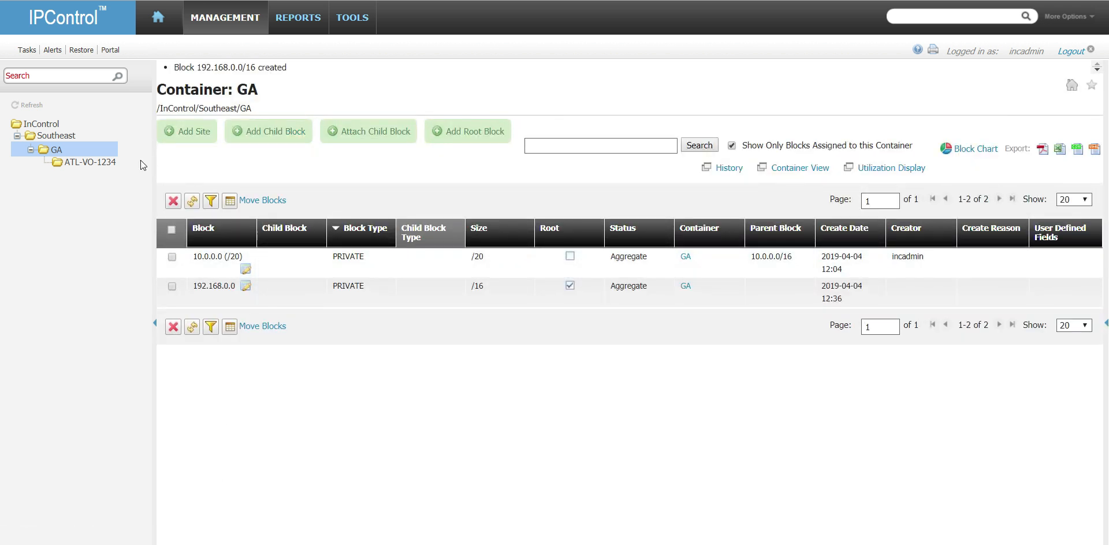
Step: Go to Management > Network Elements/Devices and begin adding a new network element
click(30, 149)
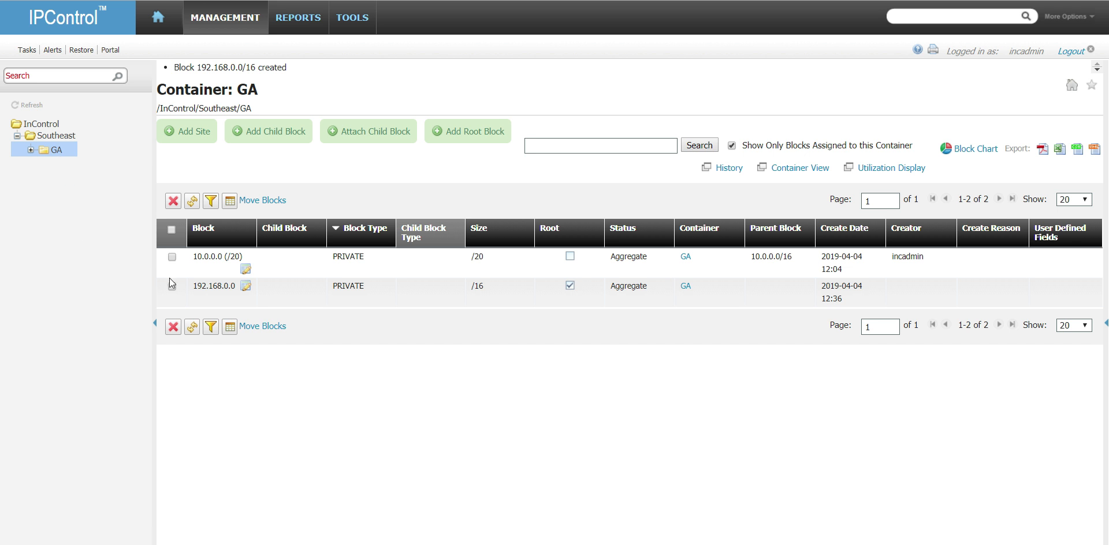
click(30, 150)
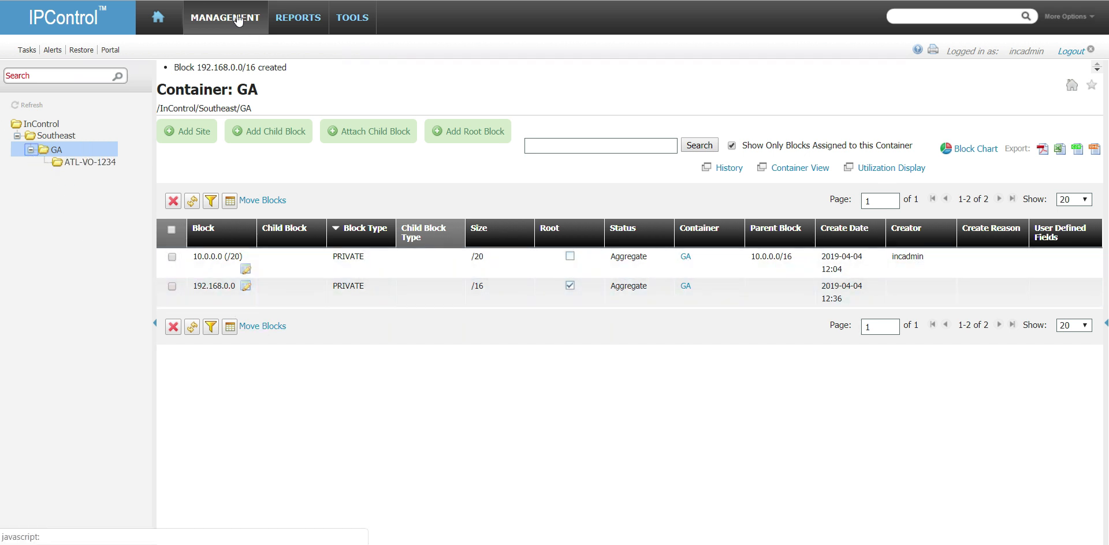
mouse_move(239, 19)
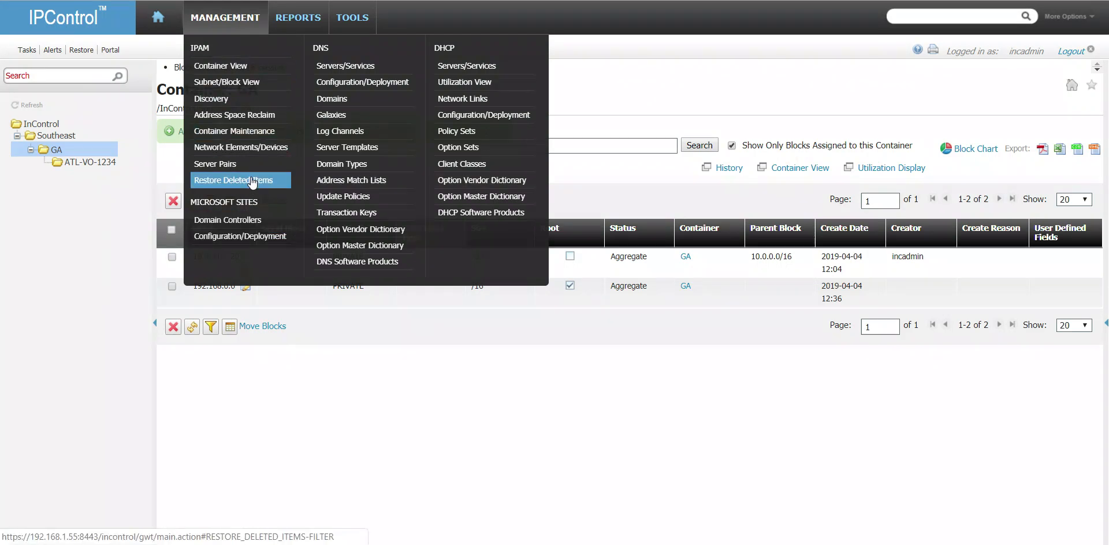
click(256, 152)
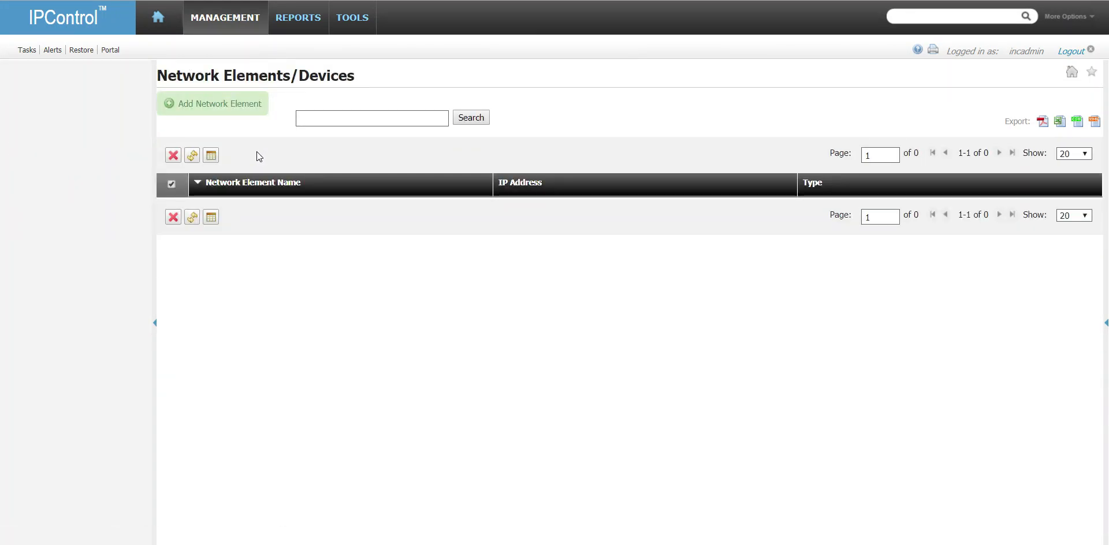
click(246, 101)
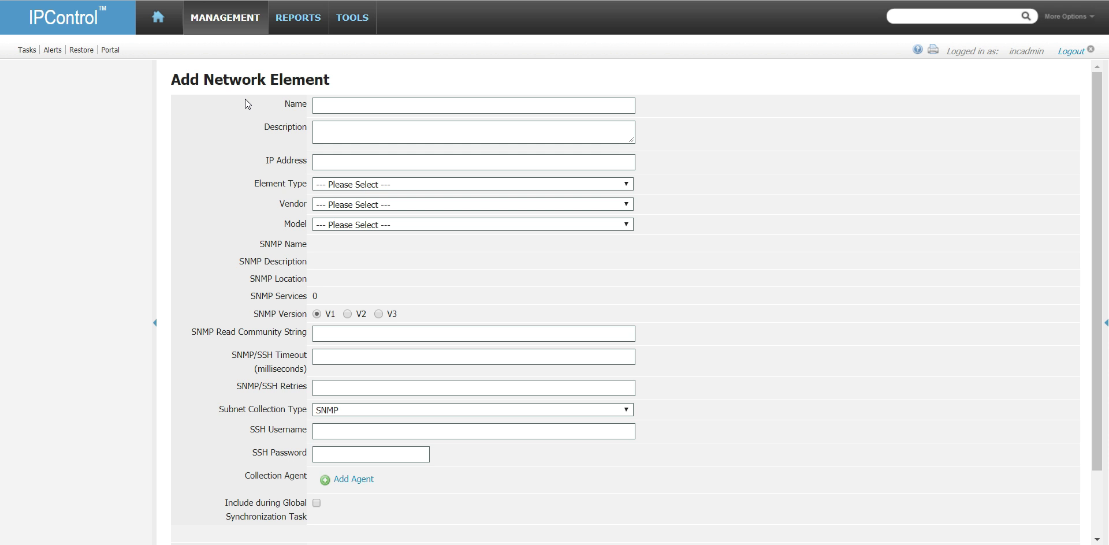
Step: Enter name rv320, IP address 192.168.1.1 and element type Switch for the new element
click(343, 109)
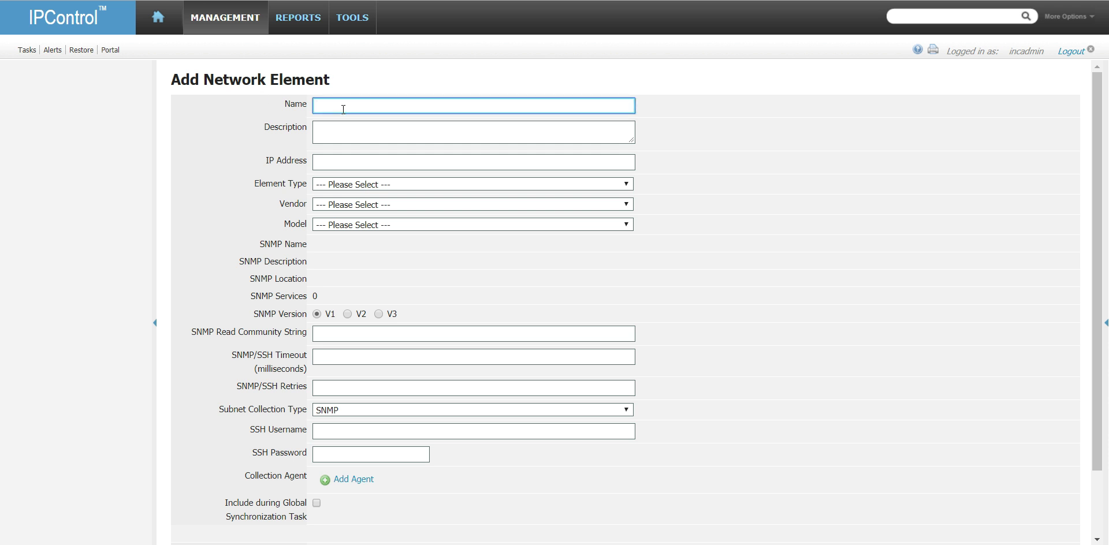
text(rv320)
key(Tab)
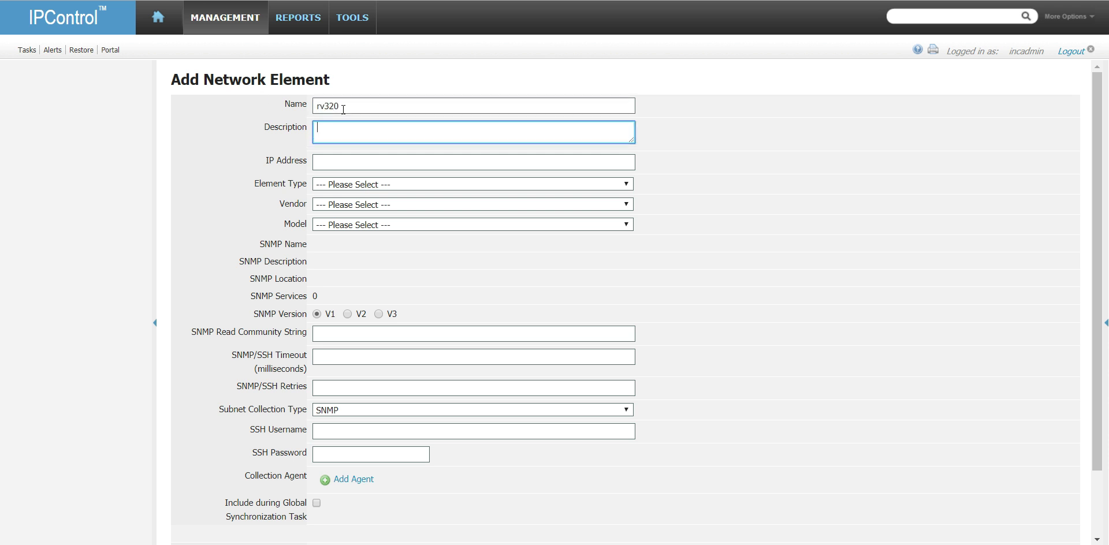
key(Tab)
text(1)
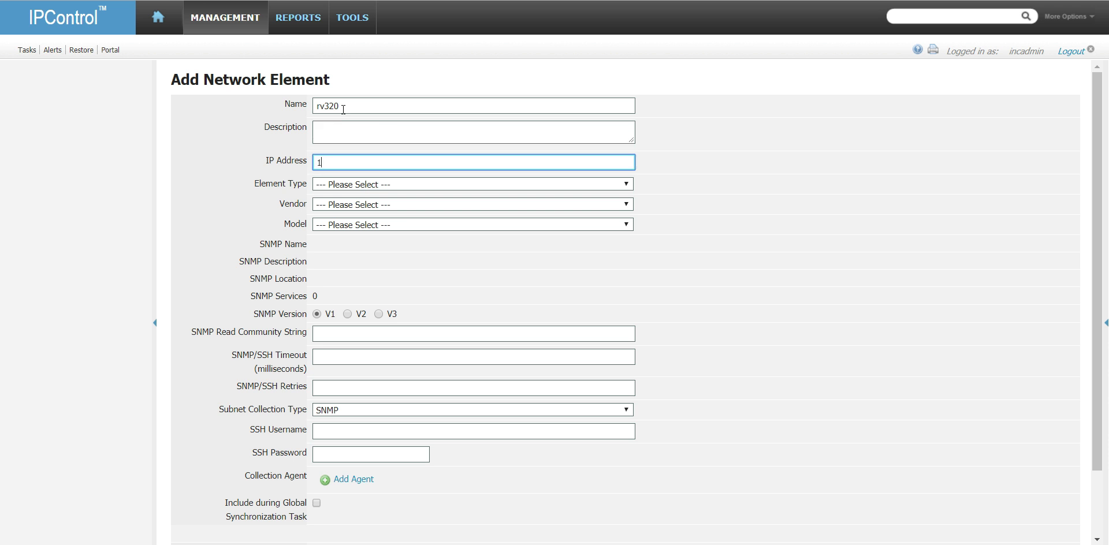
text(92.168.1.1)
key(Tab)
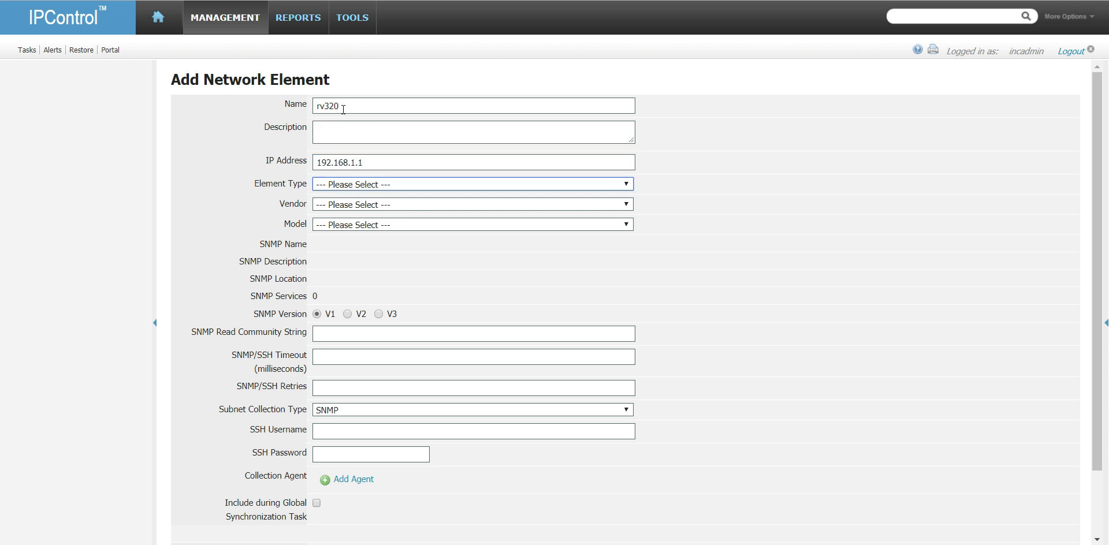
click(367, 183)
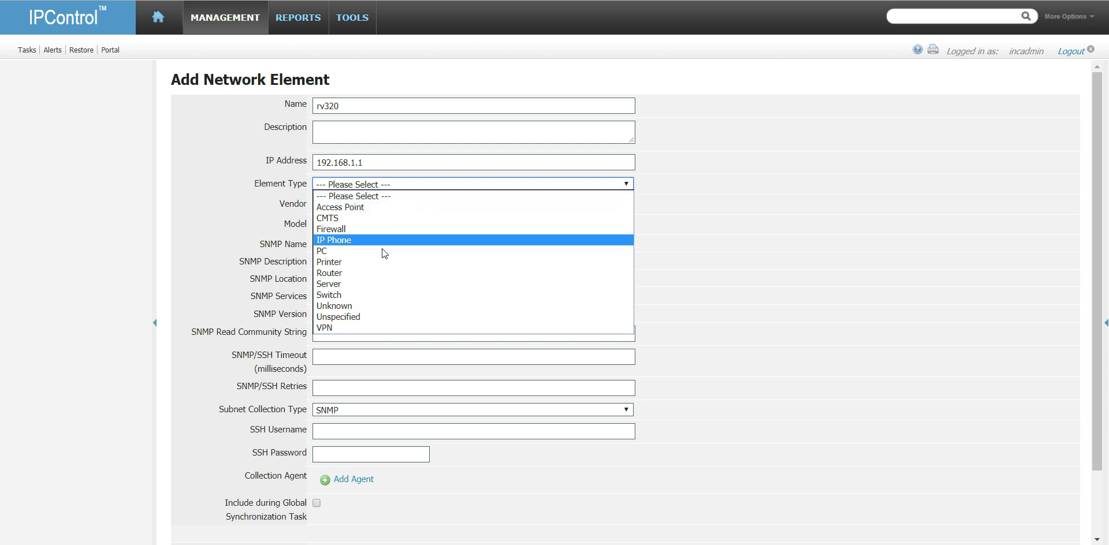
click(391, 295)
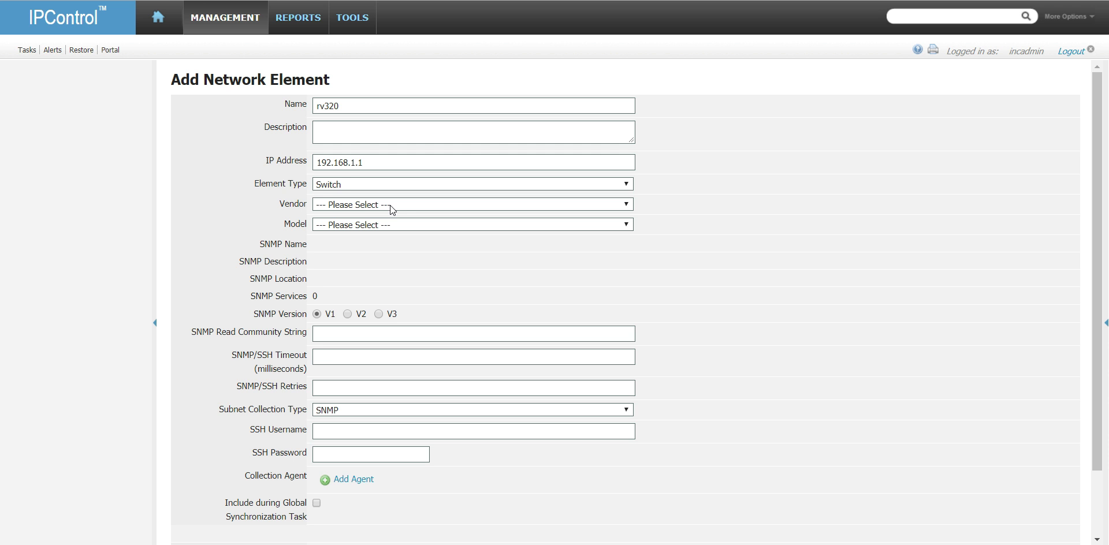
Step: Set vendor Cisco Systems, model Catalyst 2948G-L3 and SNMP version V2 for rv320
click(390, 206)
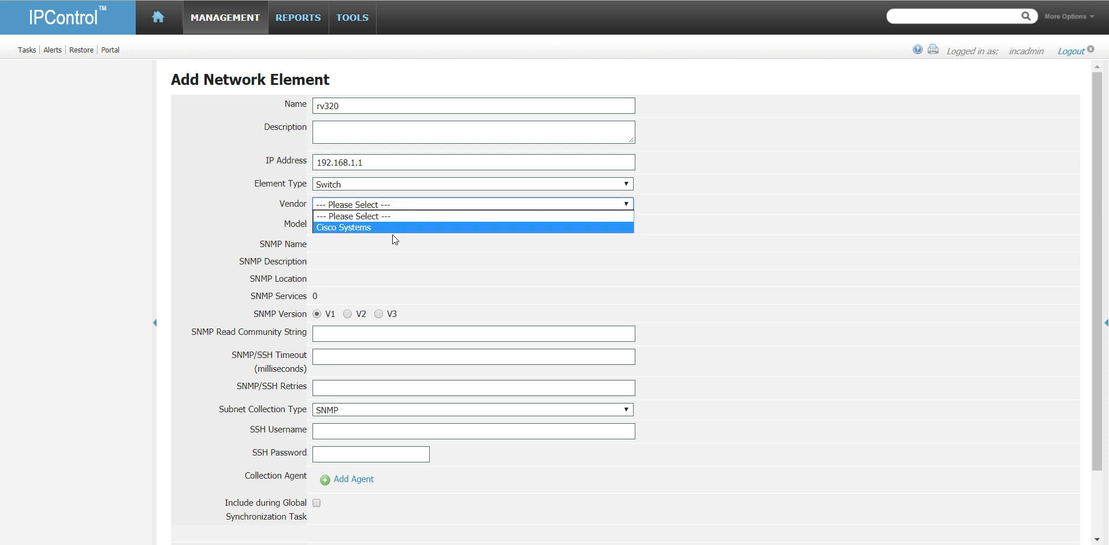
click(393, 226)
click(391, 224)
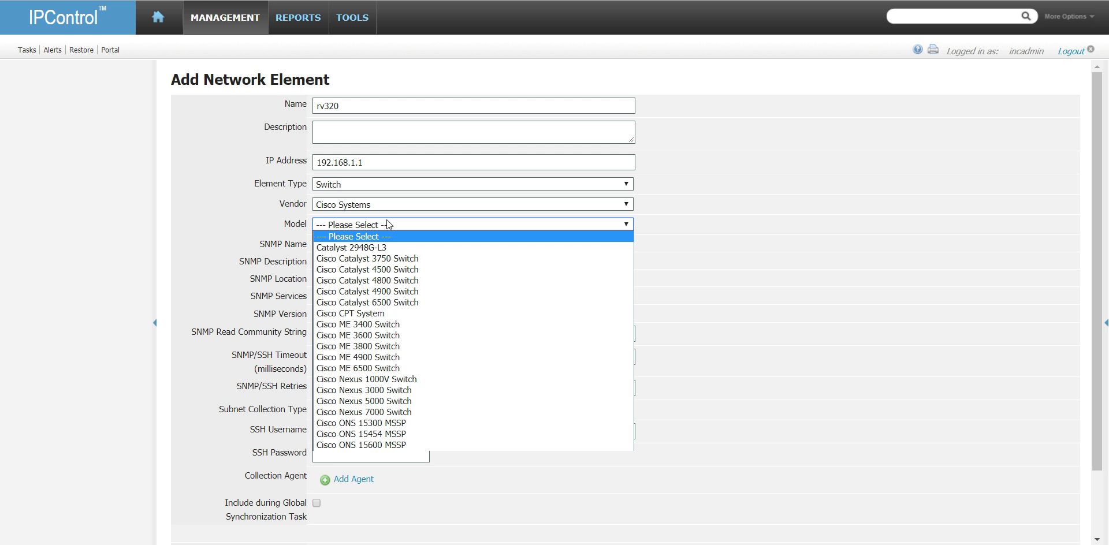
click(390, 224)
click(386, 226)
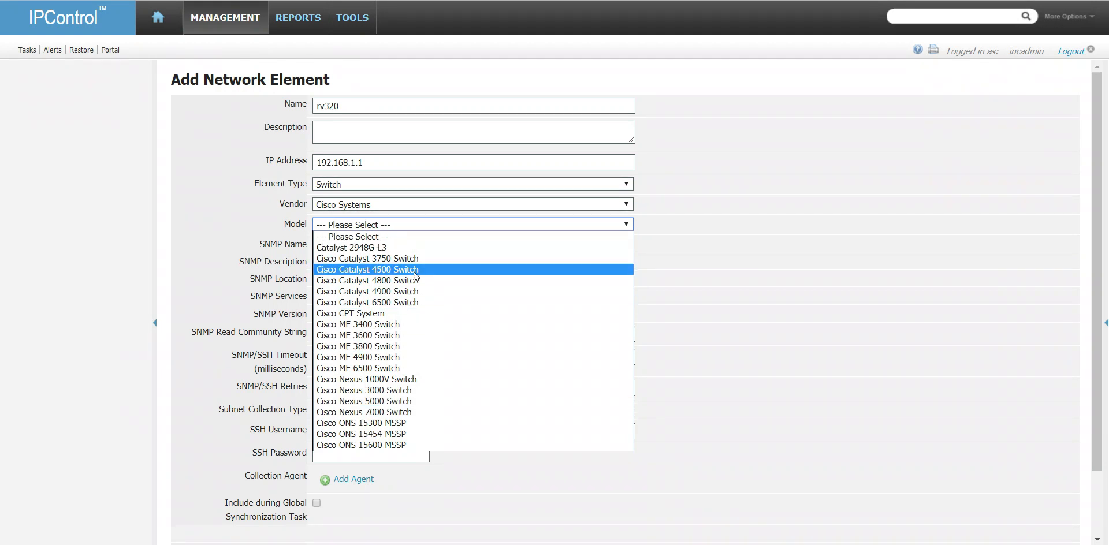
click(406, 248)
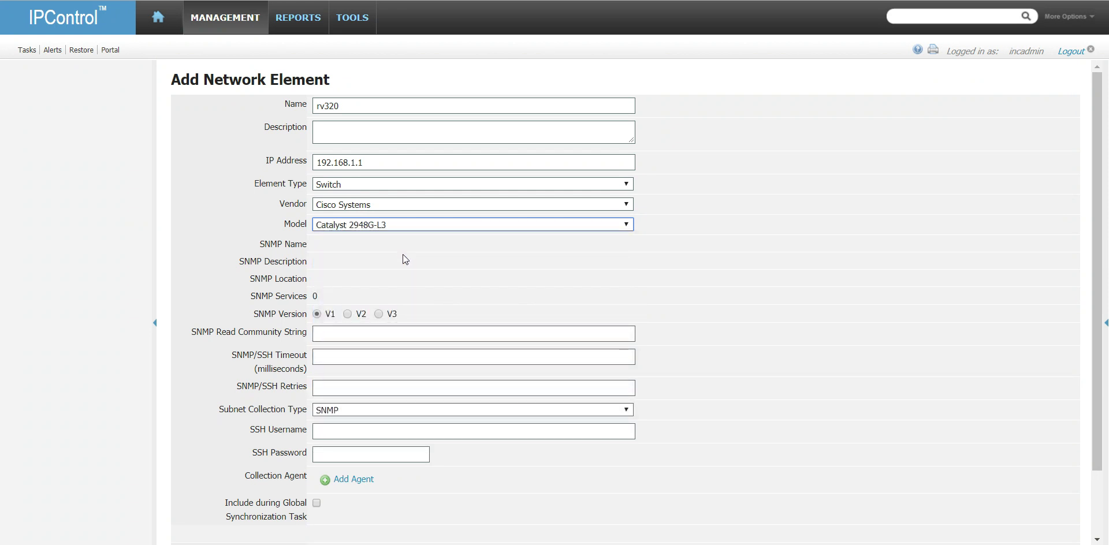
click(350, 19)
click(347, 314)
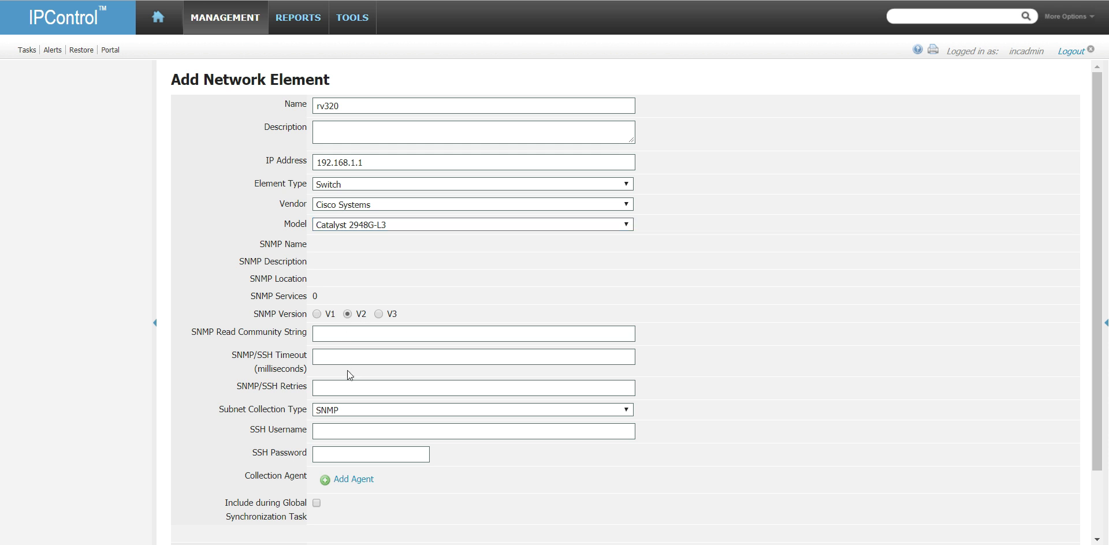
Step: Enter the SNMP read community string, 2000 ms timeout and 2 retries, keeping SNMP subnet collection
click(321, 338)
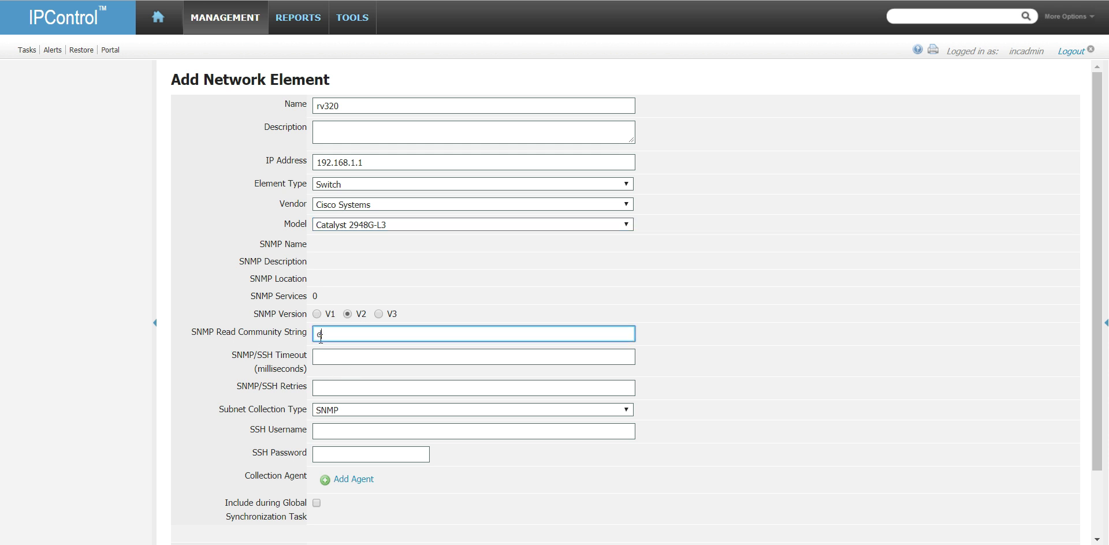
key(Tab)
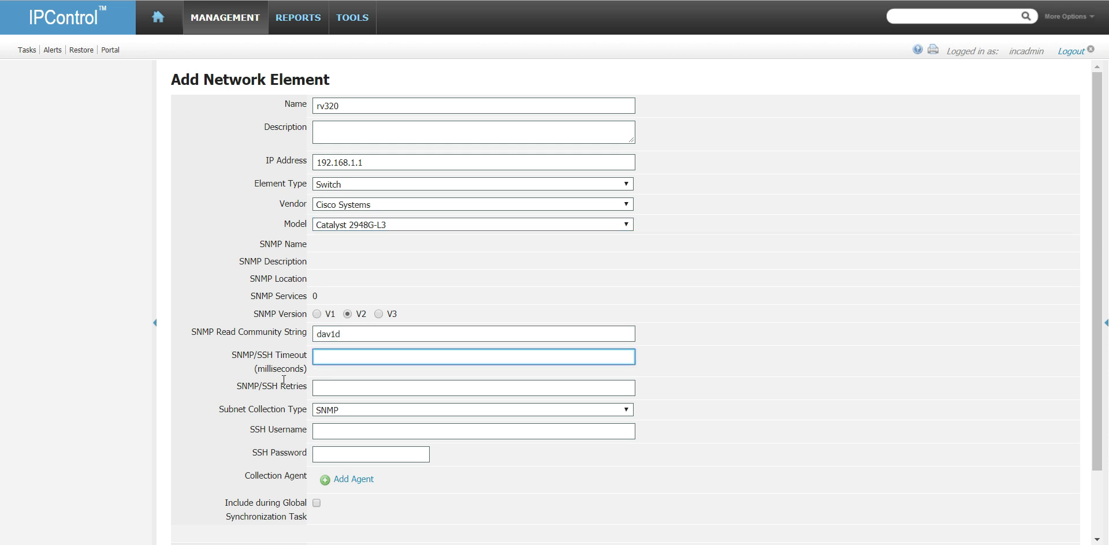
key(Tab)
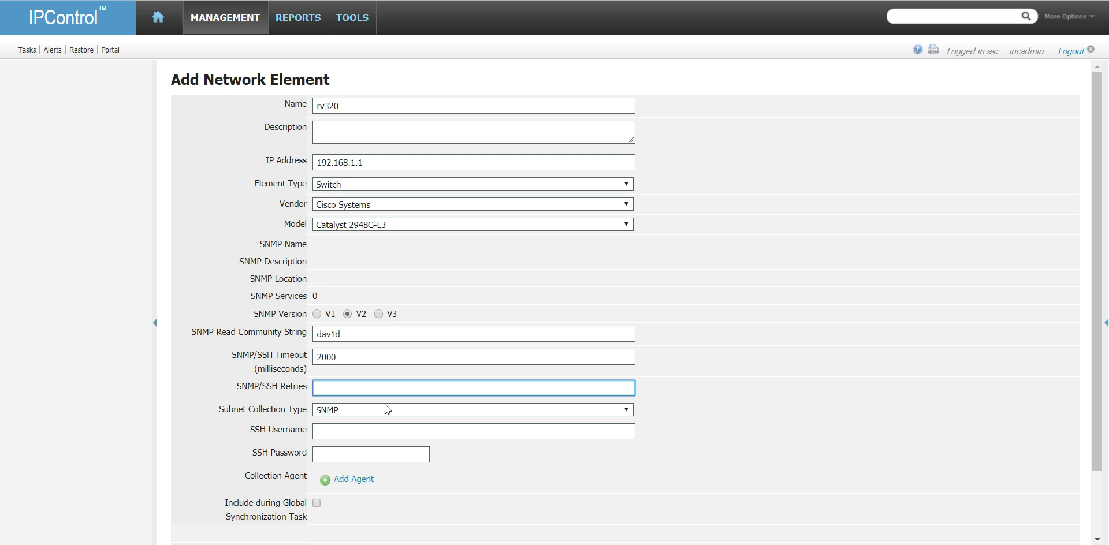
key(Tab)
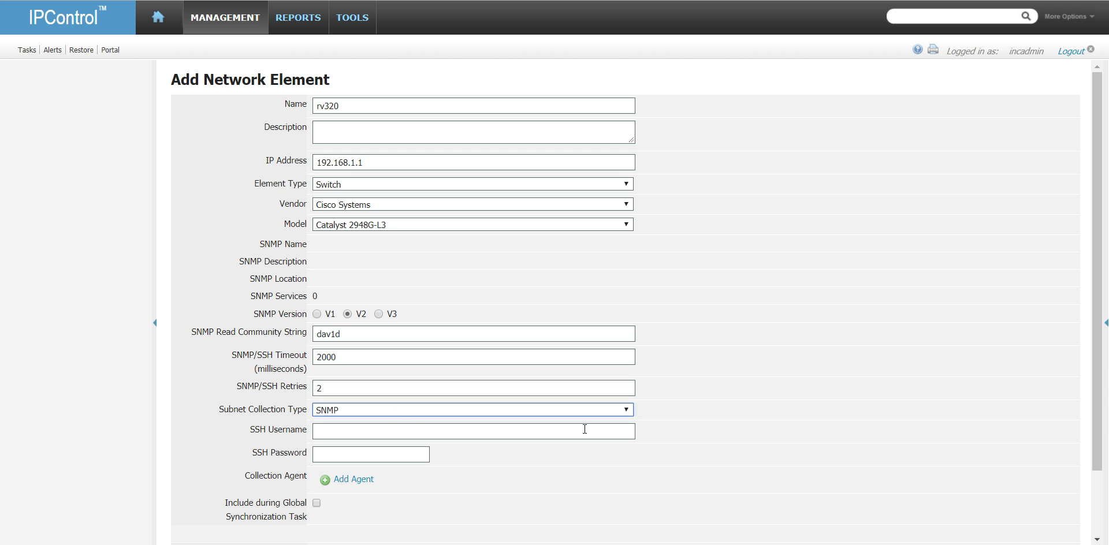
scroll(802, 344, down, 2)
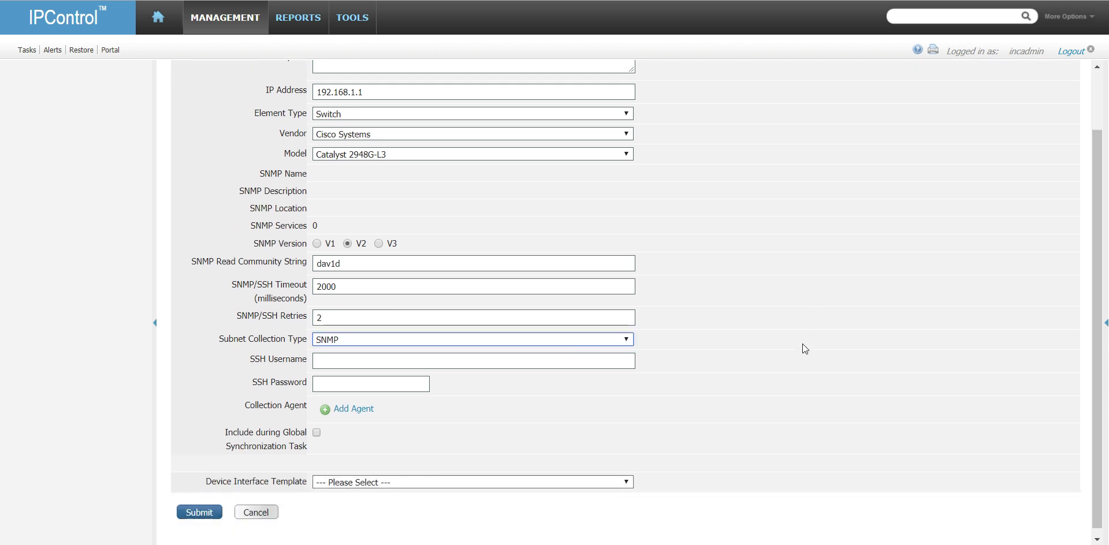
click(629, 341)
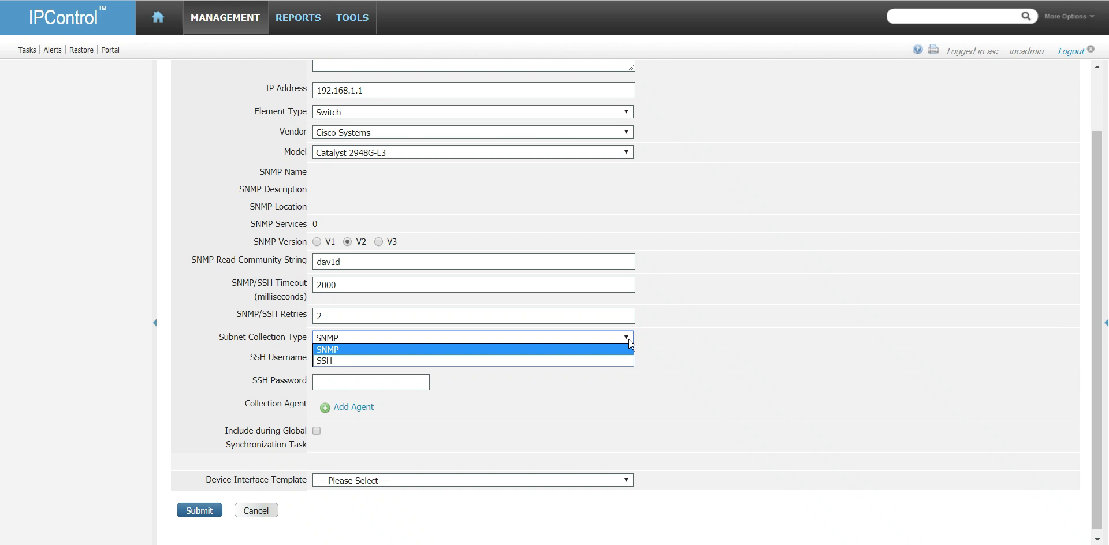
click(625, 337)
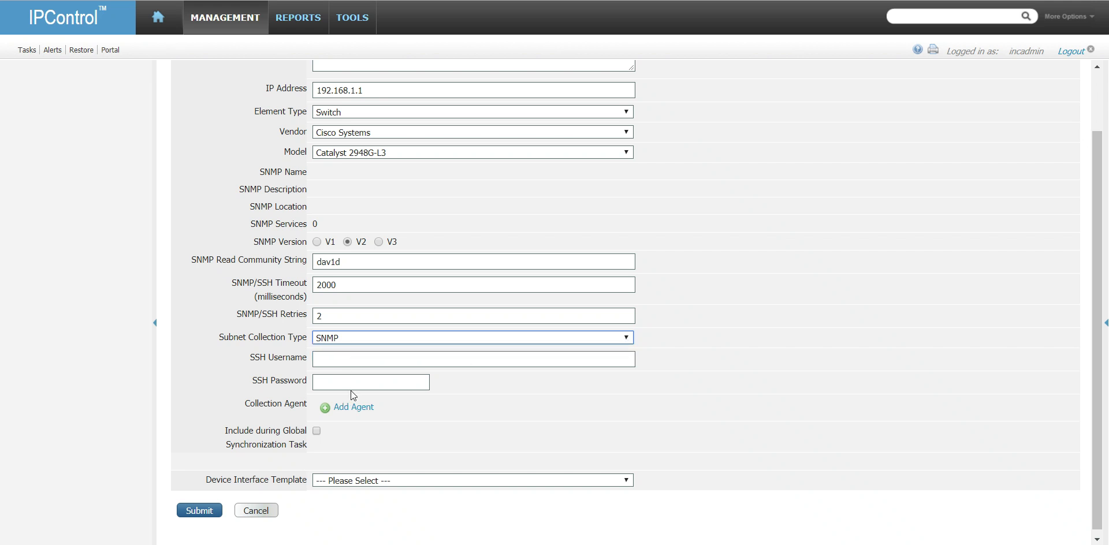
Step: Assign Executive Agent as collector, include rv320 in global synchronization, and submit the element
click(355, 408)
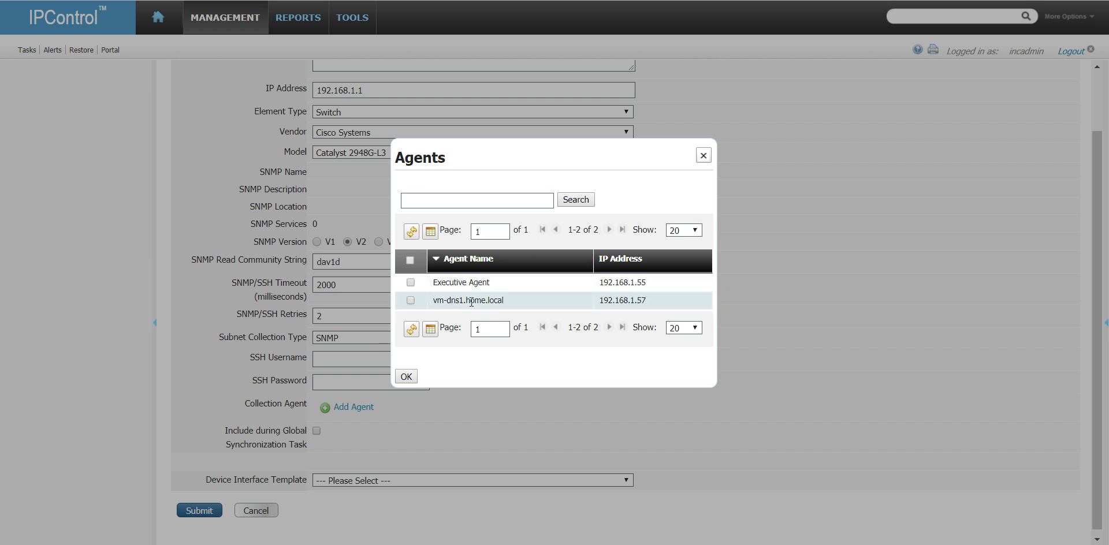
click(410, 283)
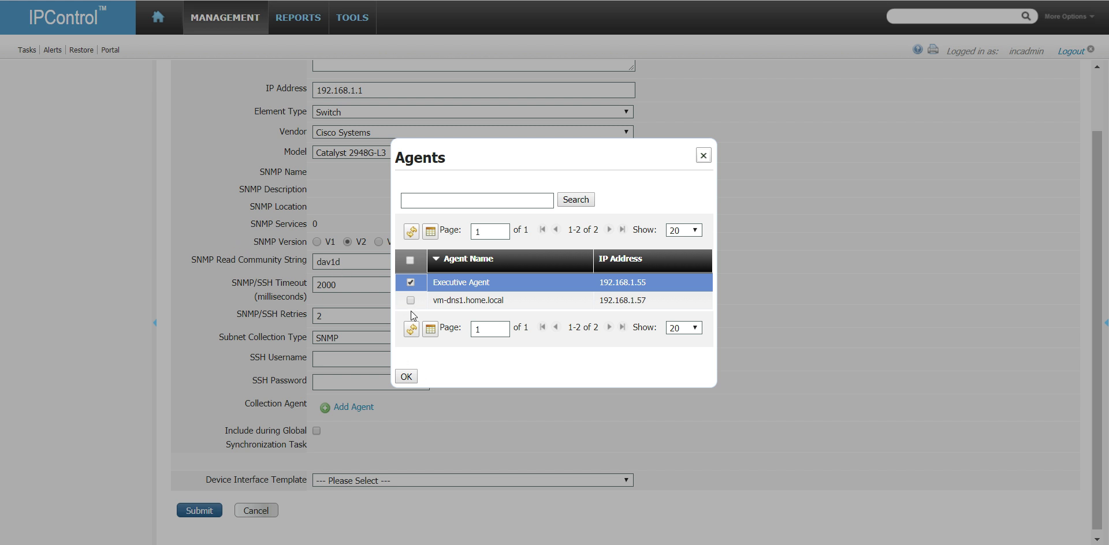
click(406, 376)
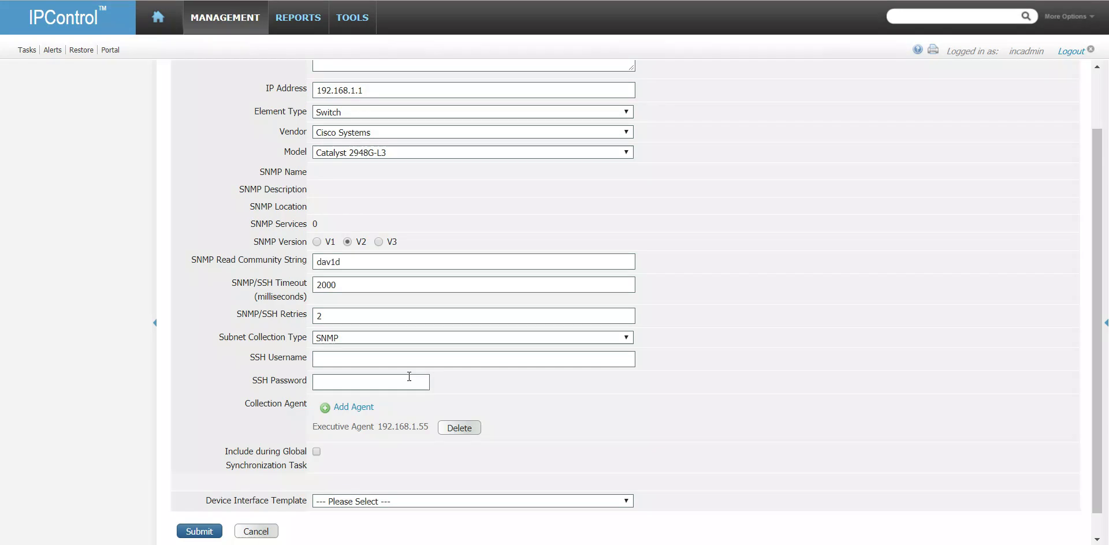
scroll(501, 440, down, 1)
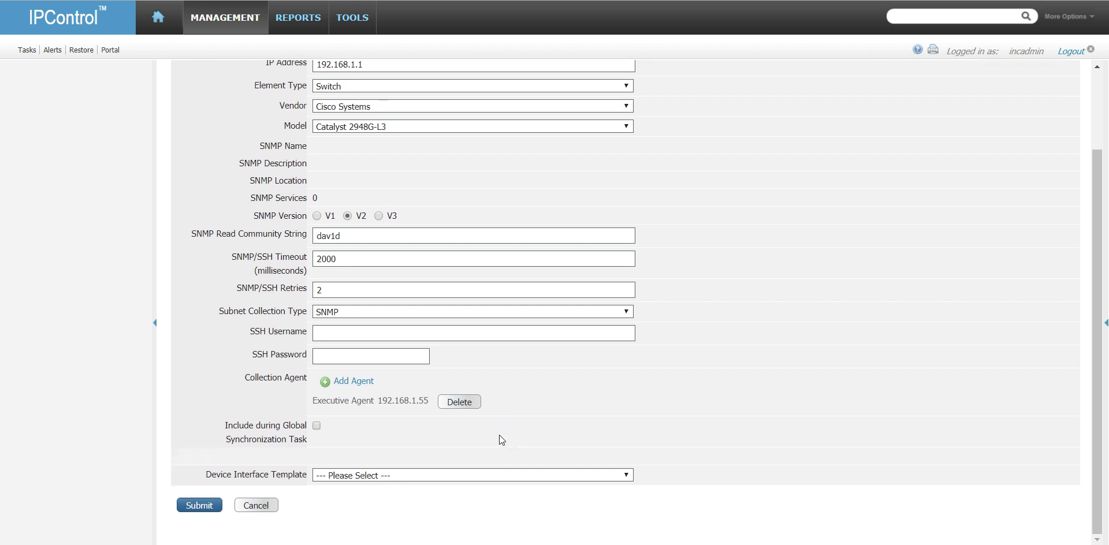
click(317, 427)
click(626, 477)
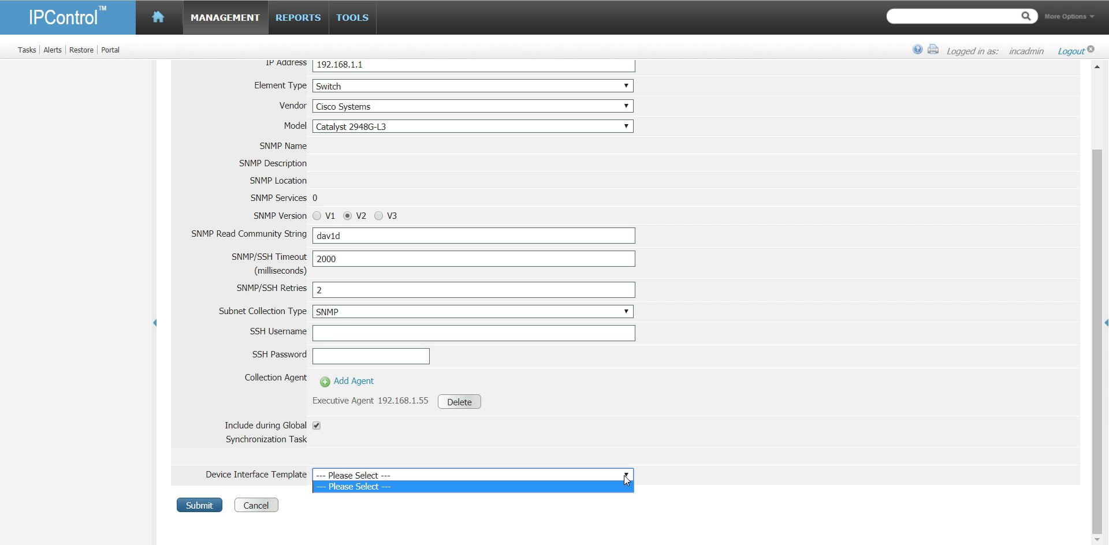
click(208, 507)
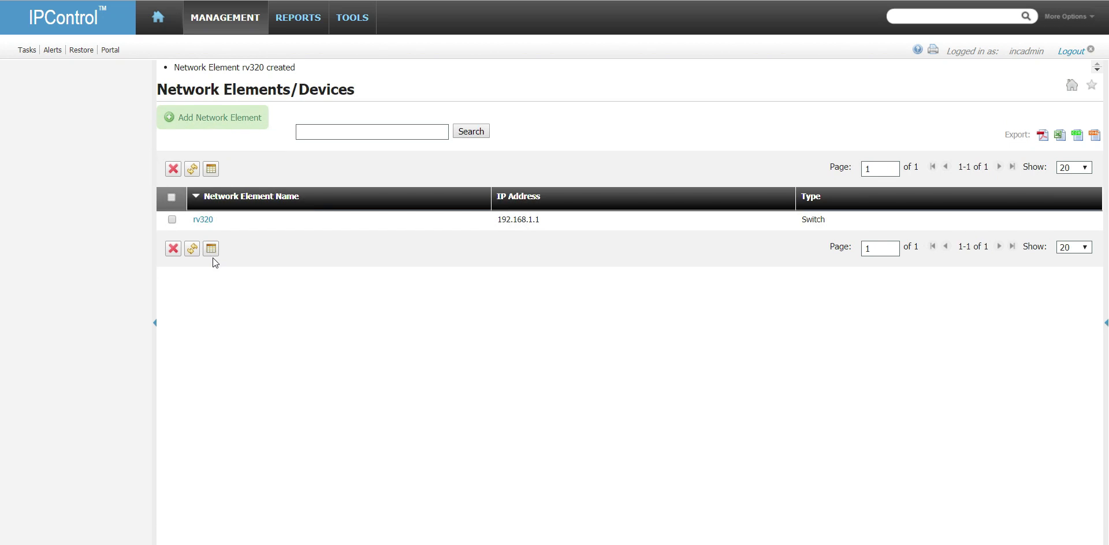
Step: Start a Device child container under ATL-VO-1234 in Container Maintenance, linked to device rv320
click(245, 26)
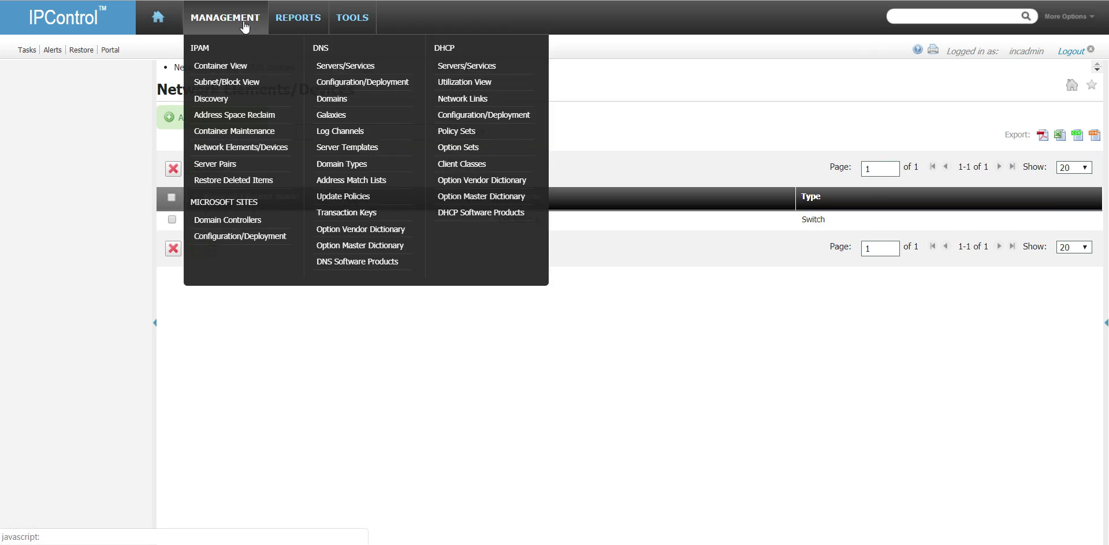
click(258, 132)
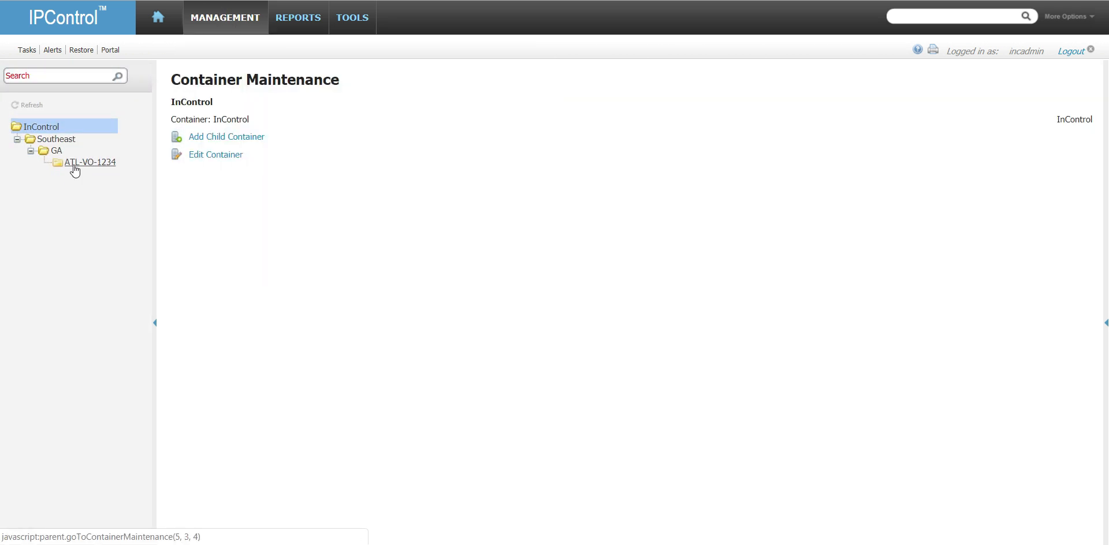
click(76, 165)
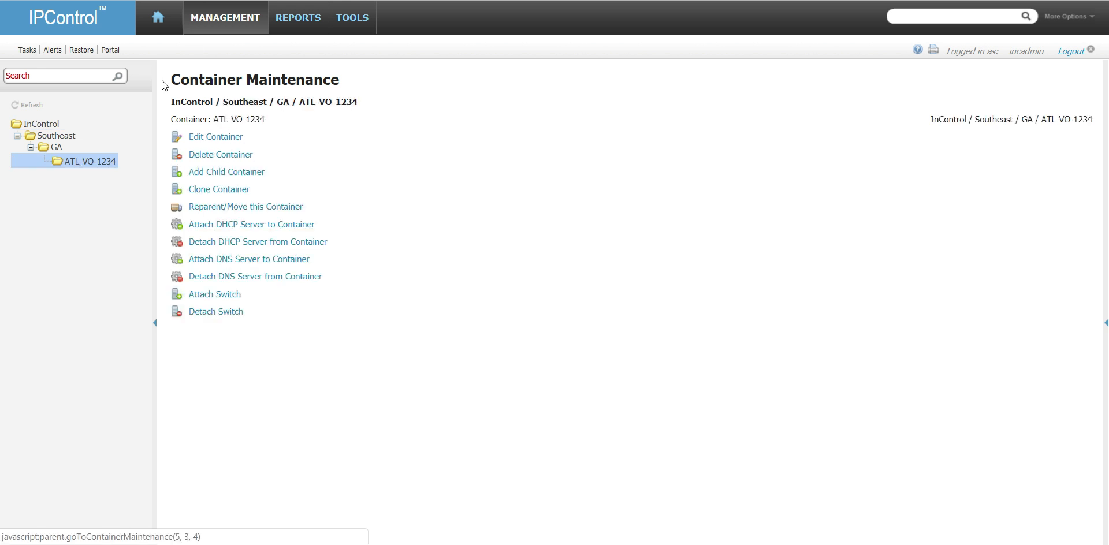
click(223, 172)
click(396, 140)
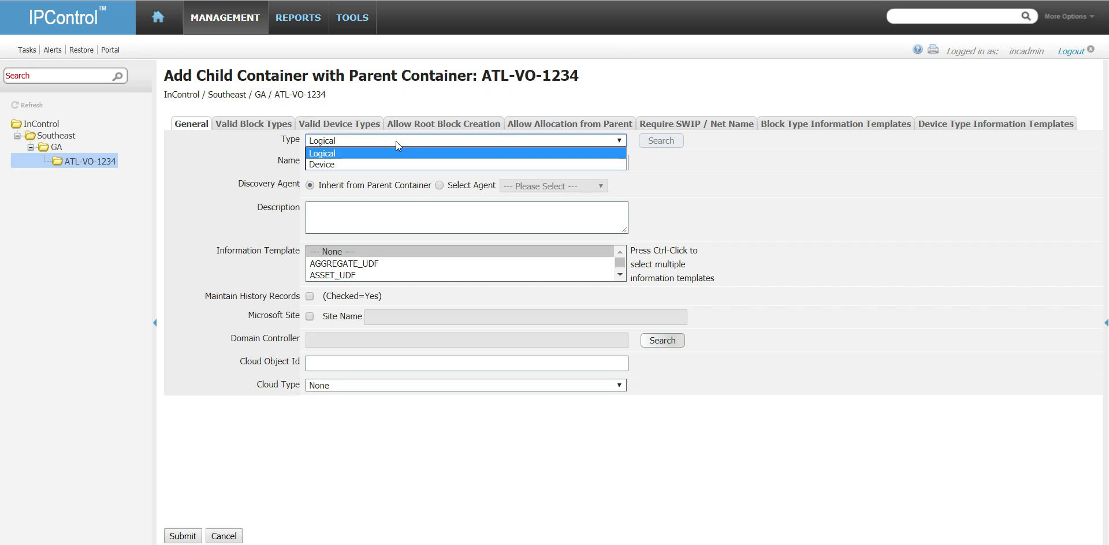
click(396, 160)
click(659, 141)
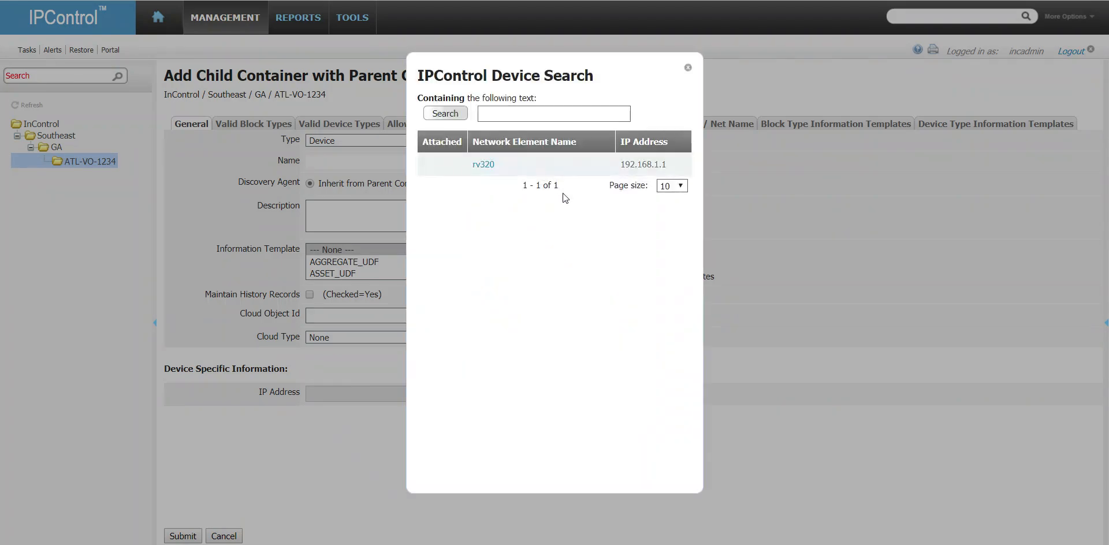
click(488, 169)
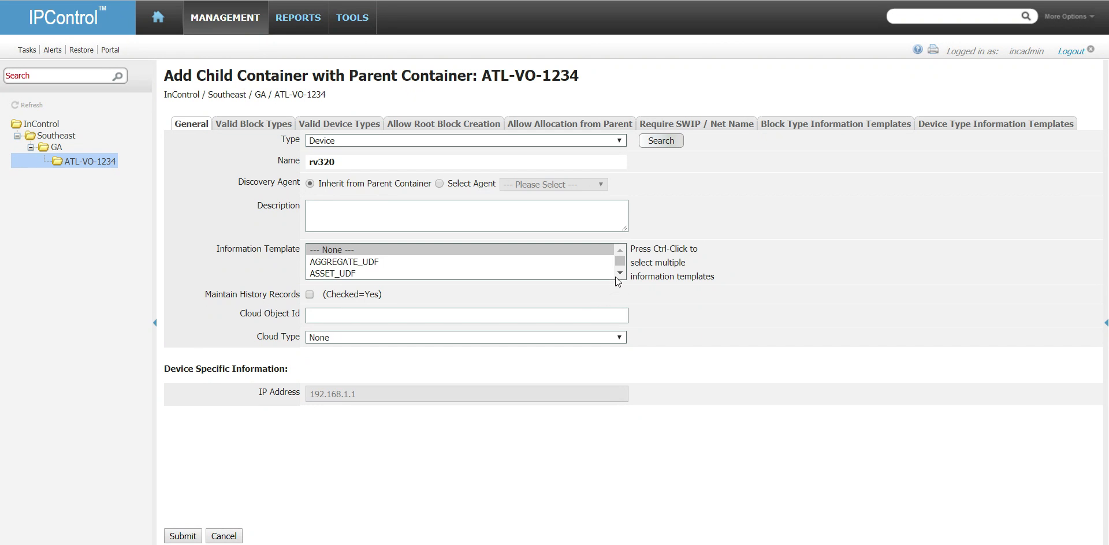
Step: Choose the CONTAINER_UDF information template, review the policy tabs, and create the rv320 container
scroll(615, 276, down, 1)
click(351, 257)
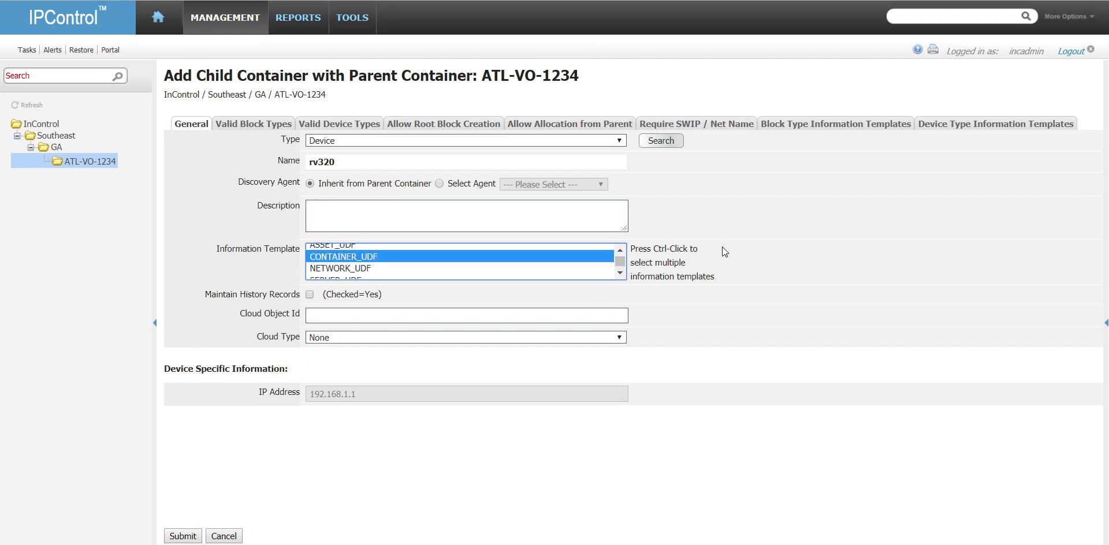
click(254, 123)
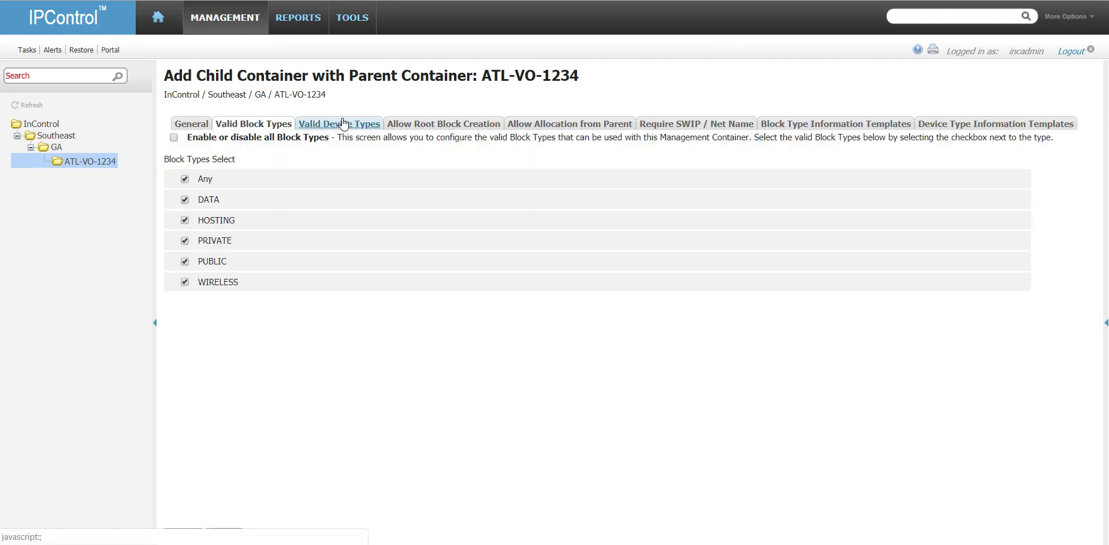
click(343, 123)
click(433, 125)
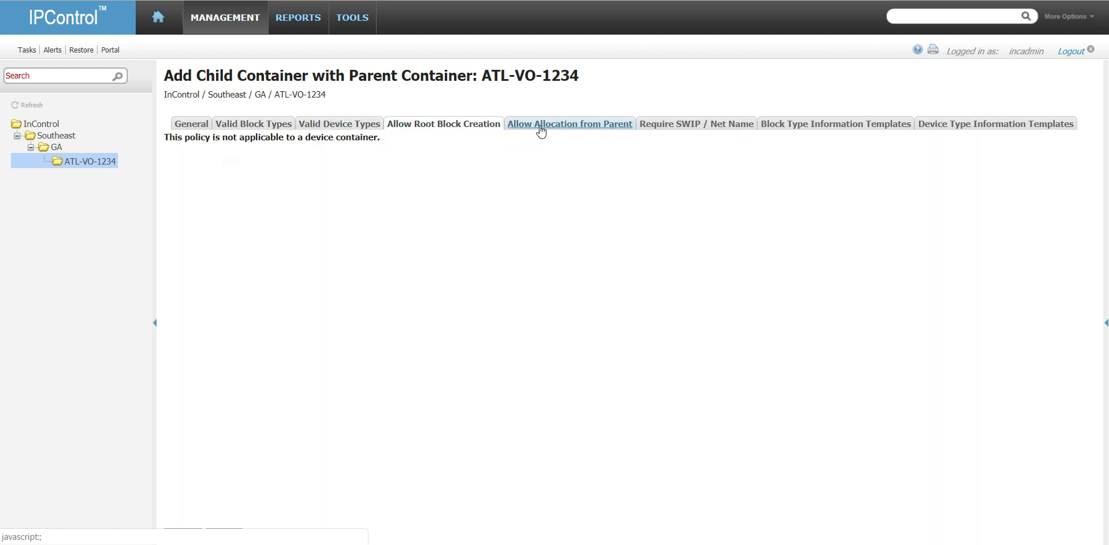
click(540, 124)
click(693, 123)
click(819, 126)
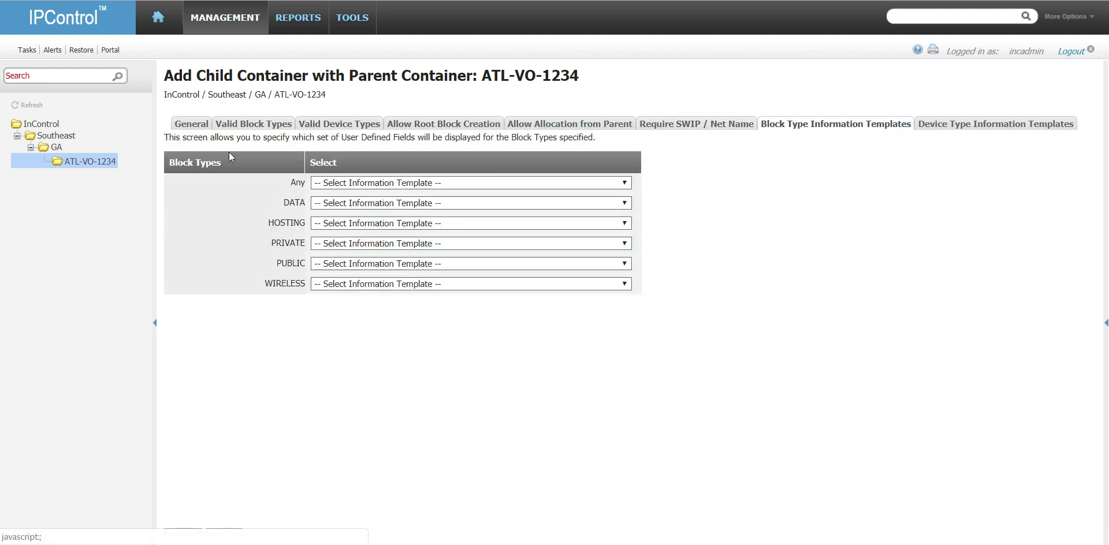
click(191, 124)
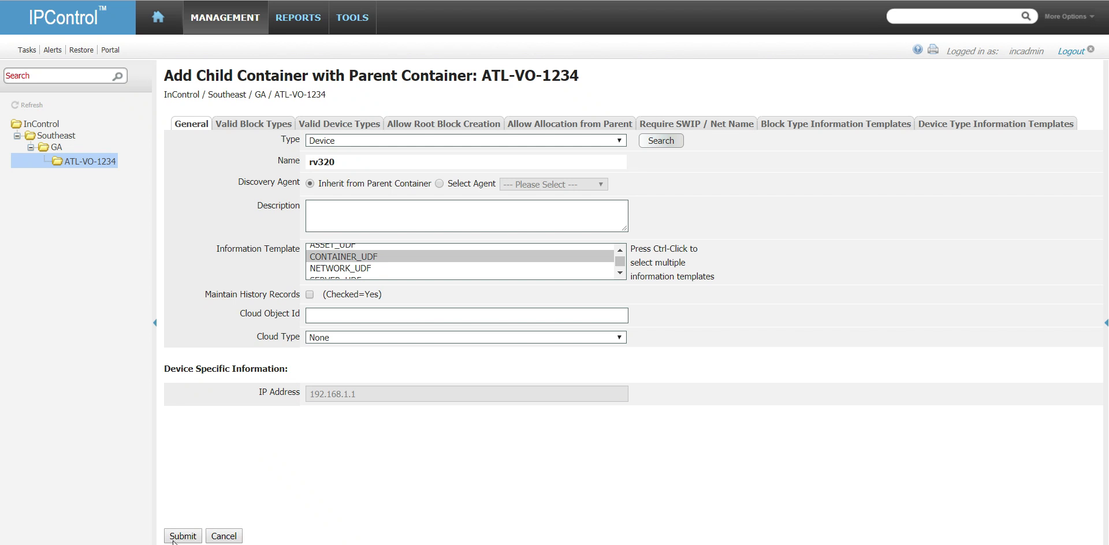
click(183, 536)
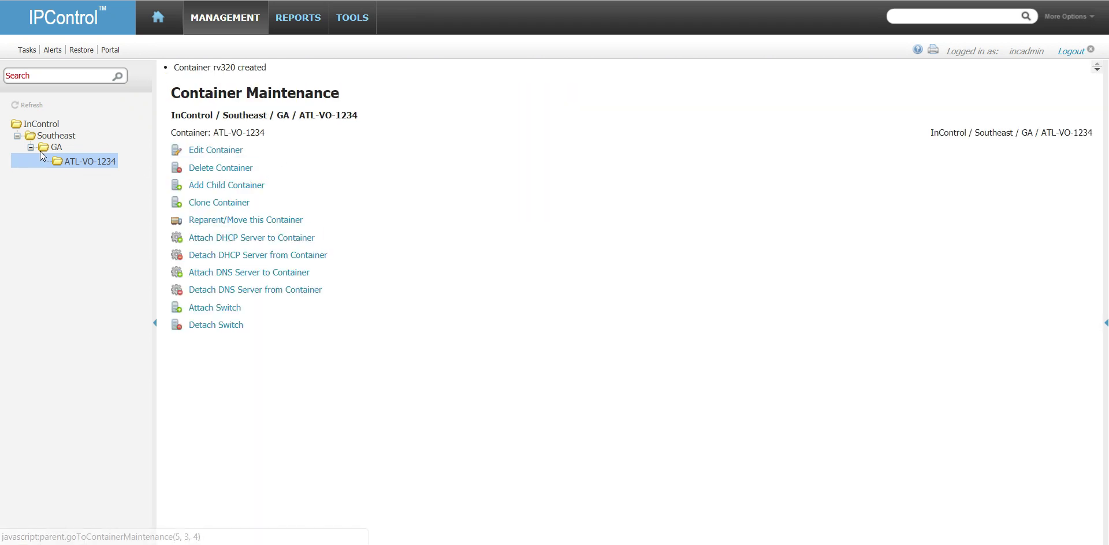
Step: Refresh the container tree and view the rv320, then ATL-VO-1234, container maintenance pages
click(30, 105)
click(99, 171)
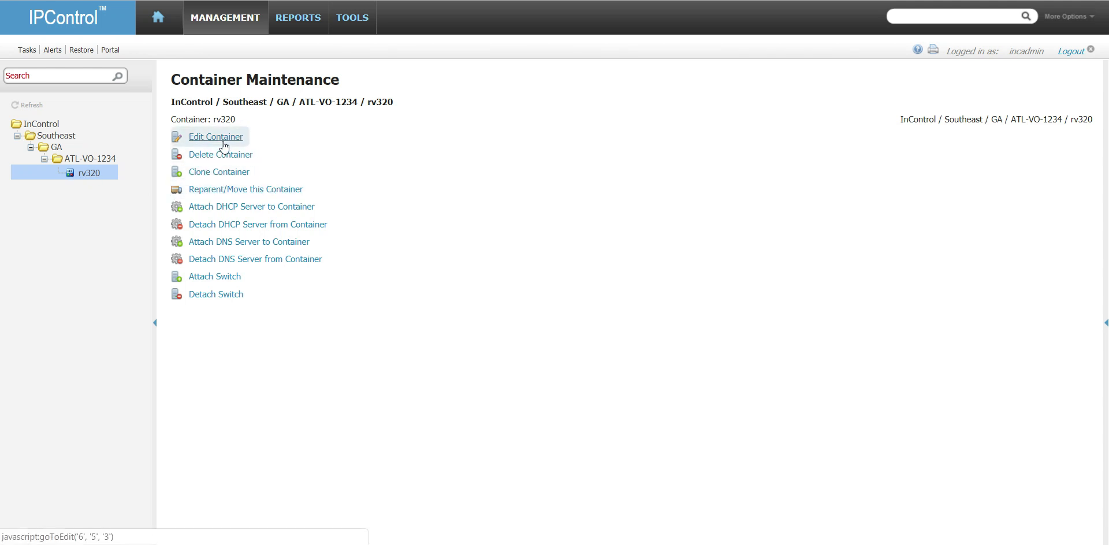
click(83, 160)
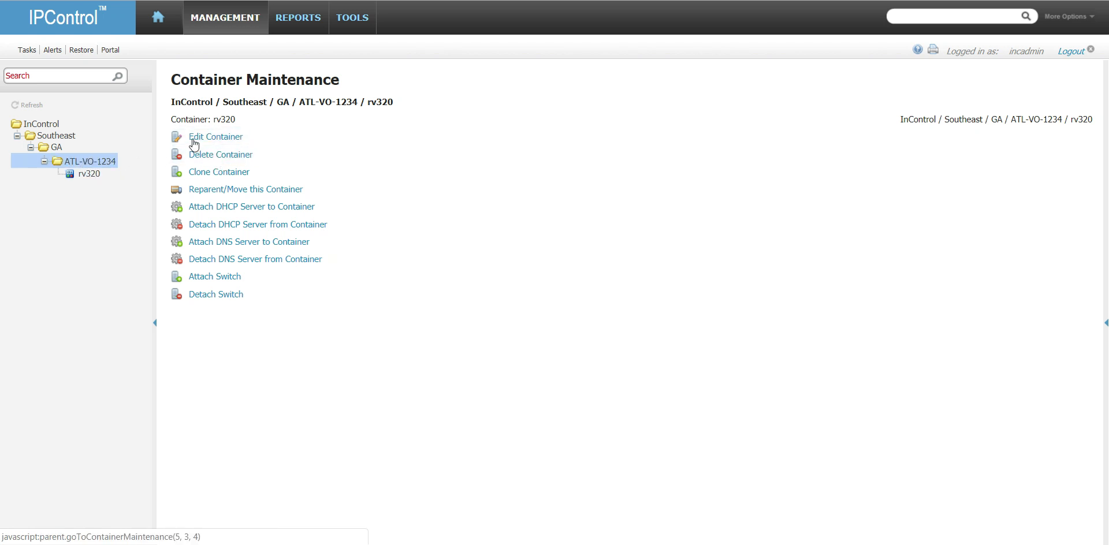
Step: Try adding a Device child container under ATL-VO-1234, find rv320 already attached, and cancel
click(242, 173)
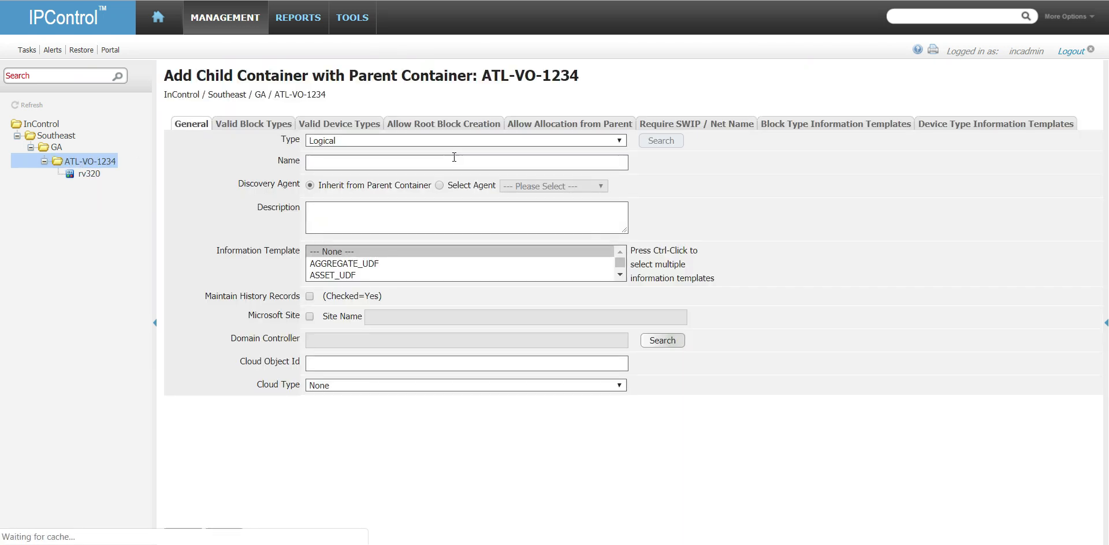
click(618, 142)
click(583, 161)
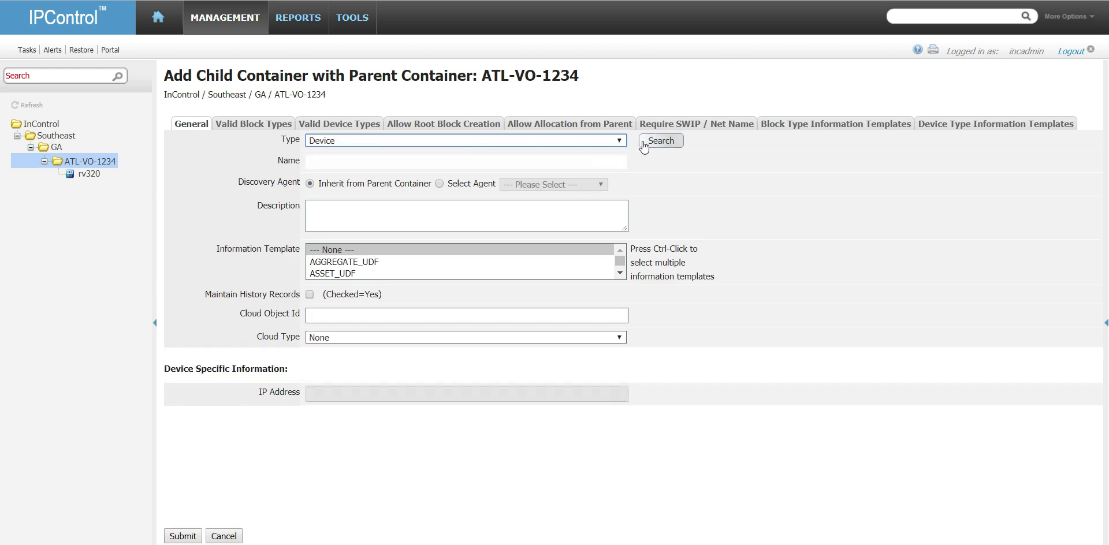
click(644, 141)
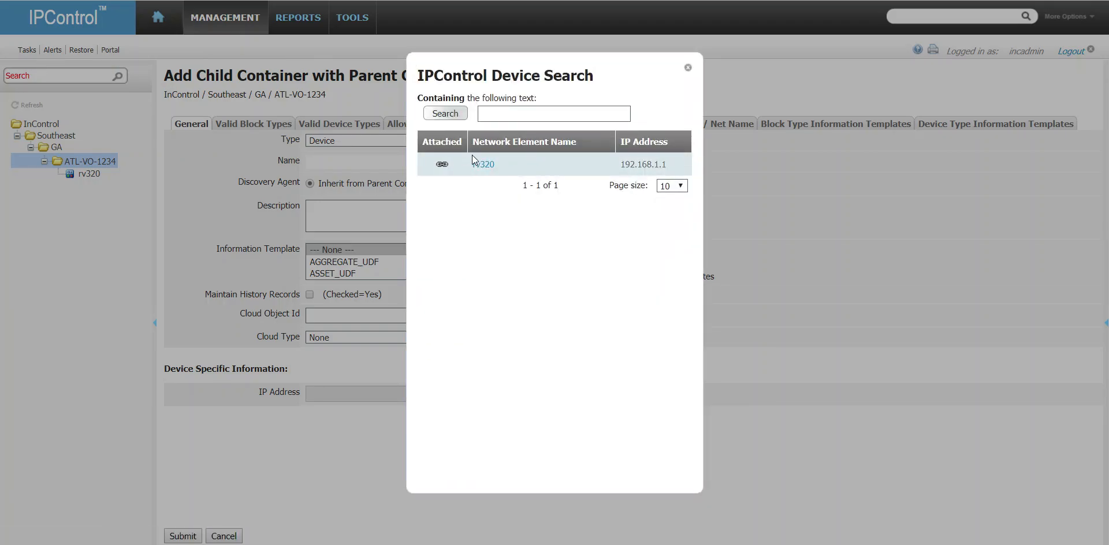
click(688, 68)
click(229, 535)
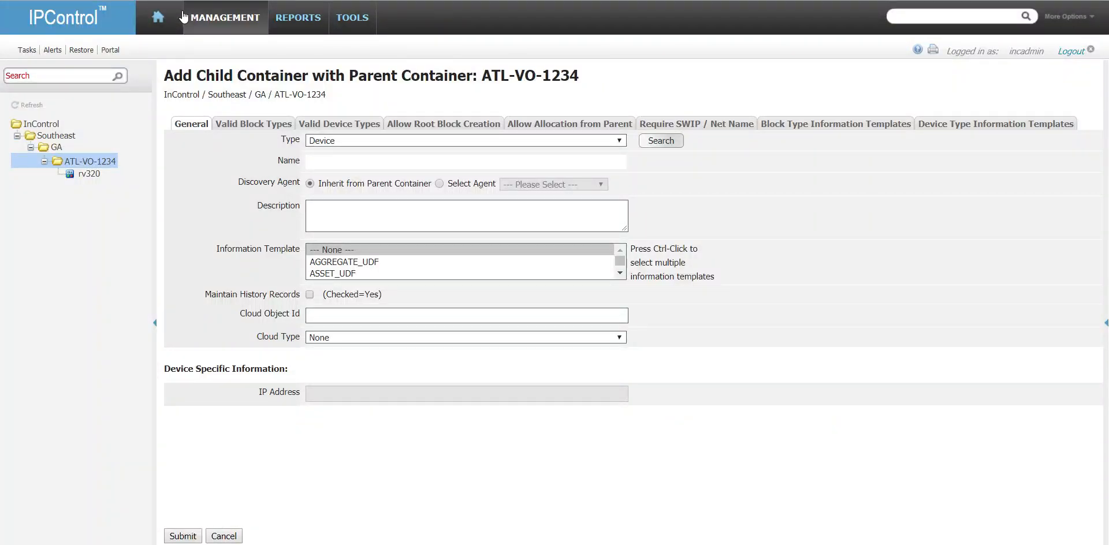
mouse_move(221, 19)
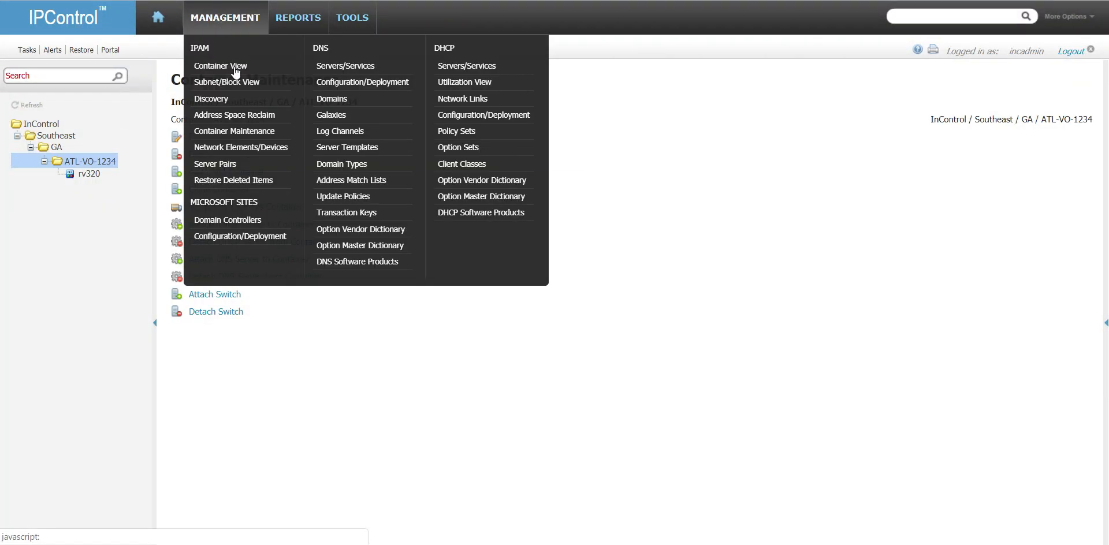
Step: Submit a Discover Router Subnets task for rv320 with snapshot import on completion
click(236, 101)
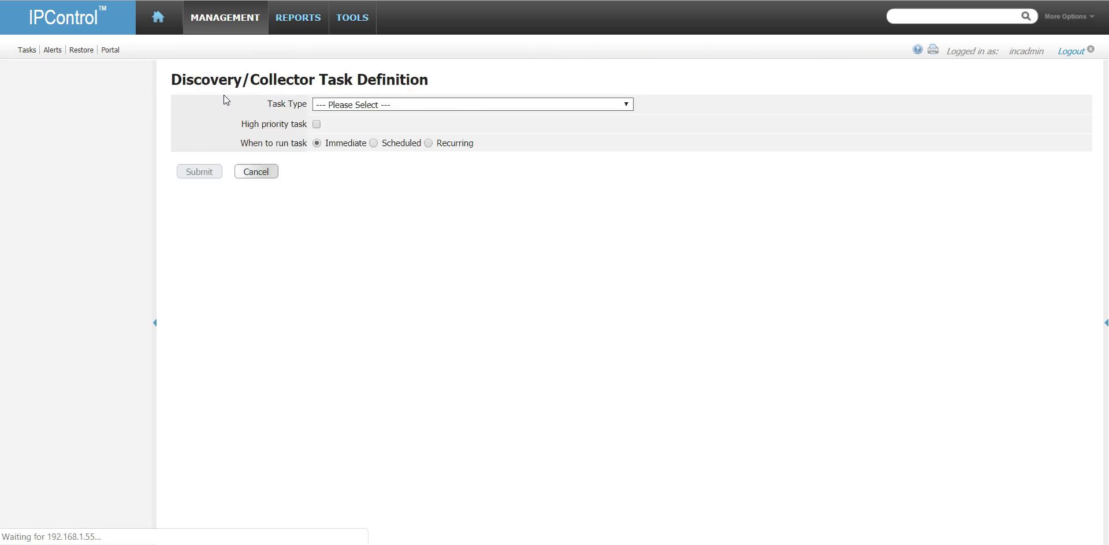
click(410, 105)
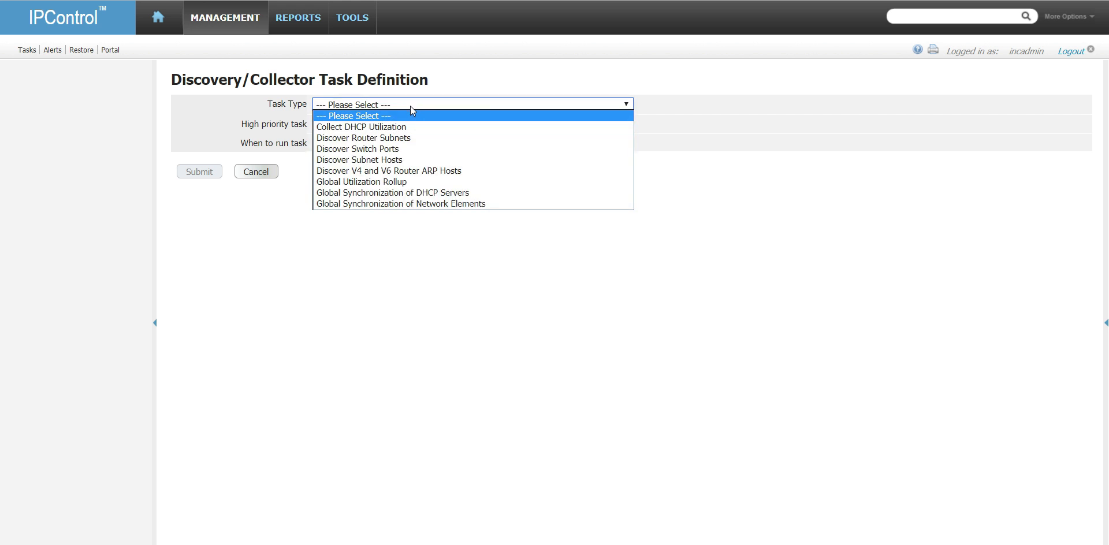
click(421, 138)
click(675, 134)
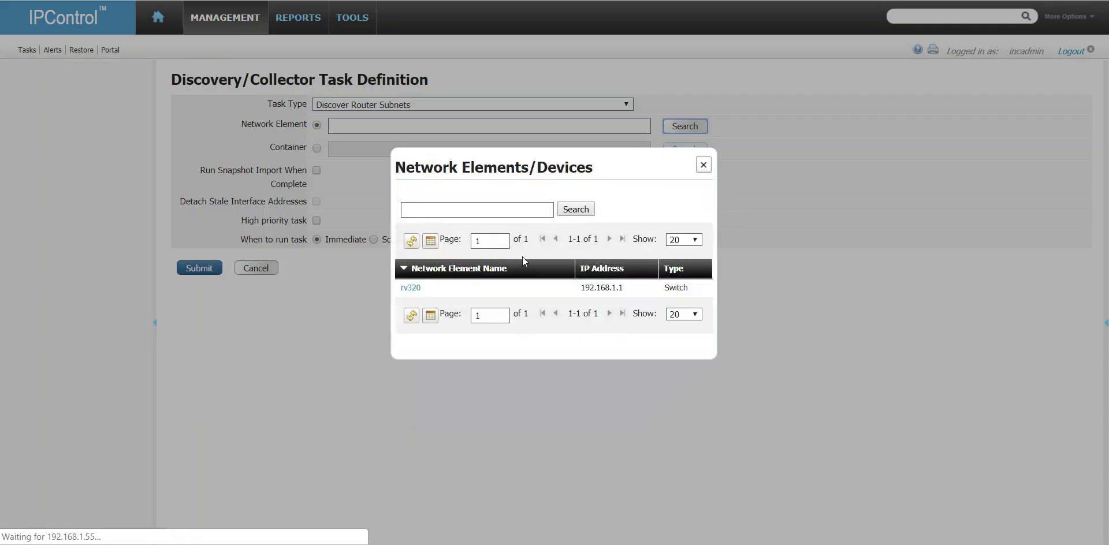
click(412, 289)
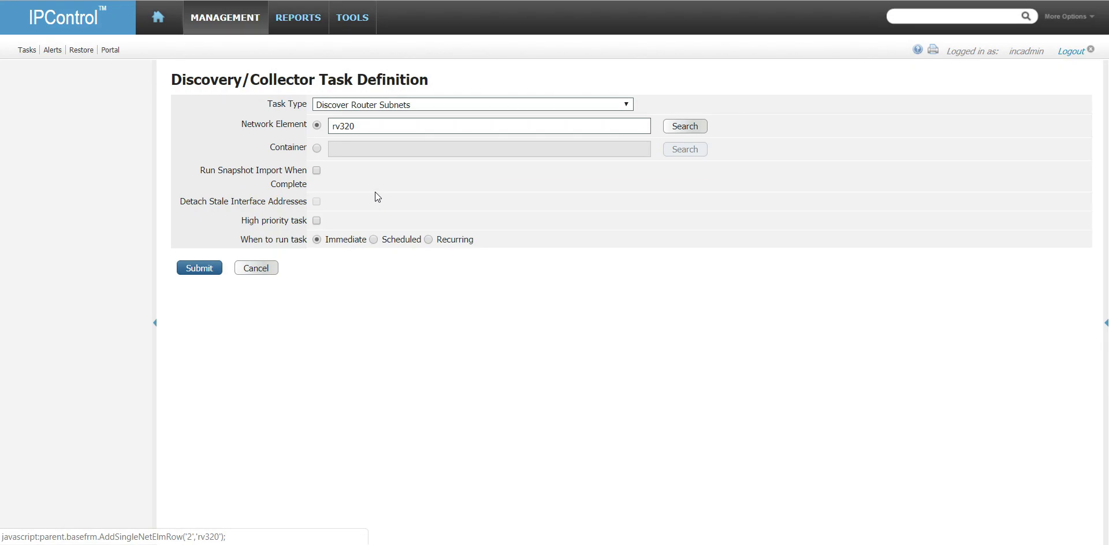
click(316, 170)
click(218, 269)
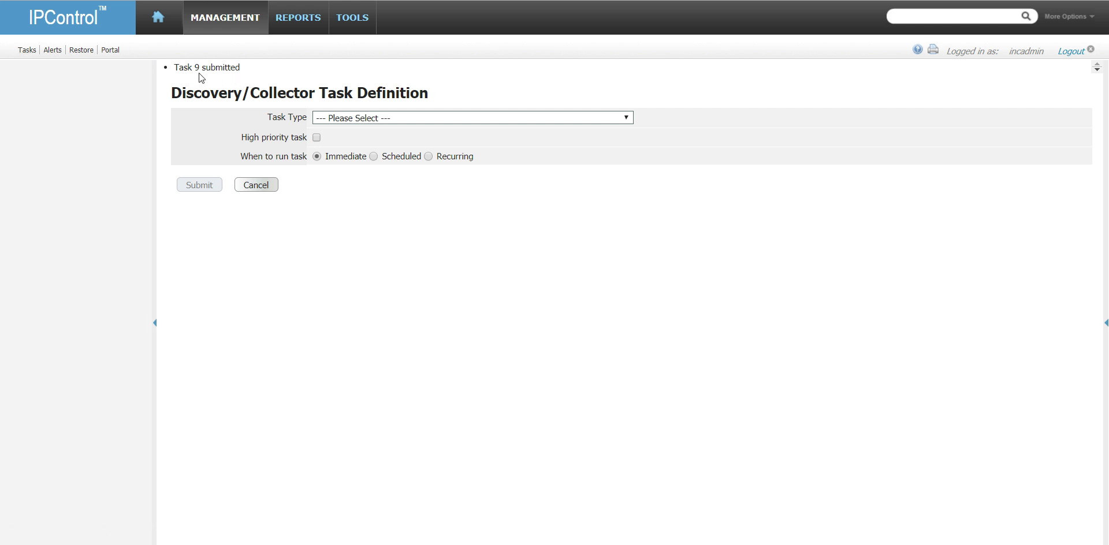
Step: Open Task 9's results summary and select the fc0::1 error message text
click(26, 51)
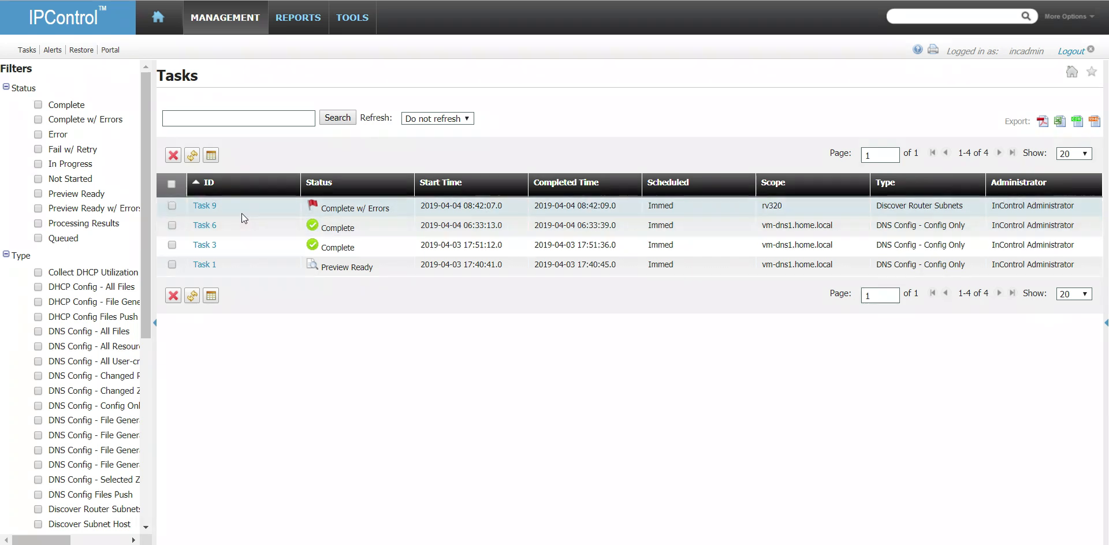
click(203, 206)
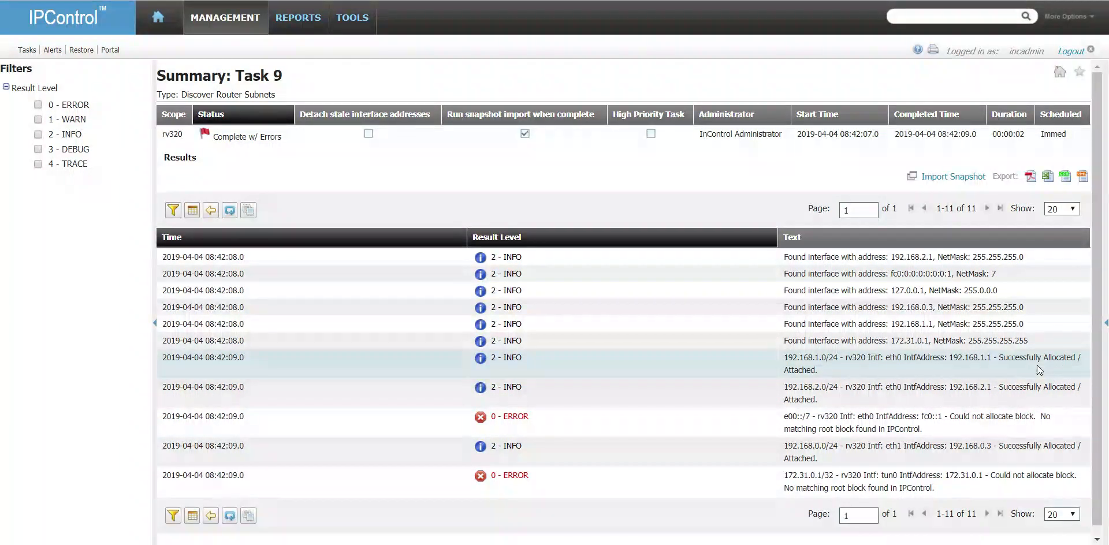
scroll(1031, 370, down, 1)
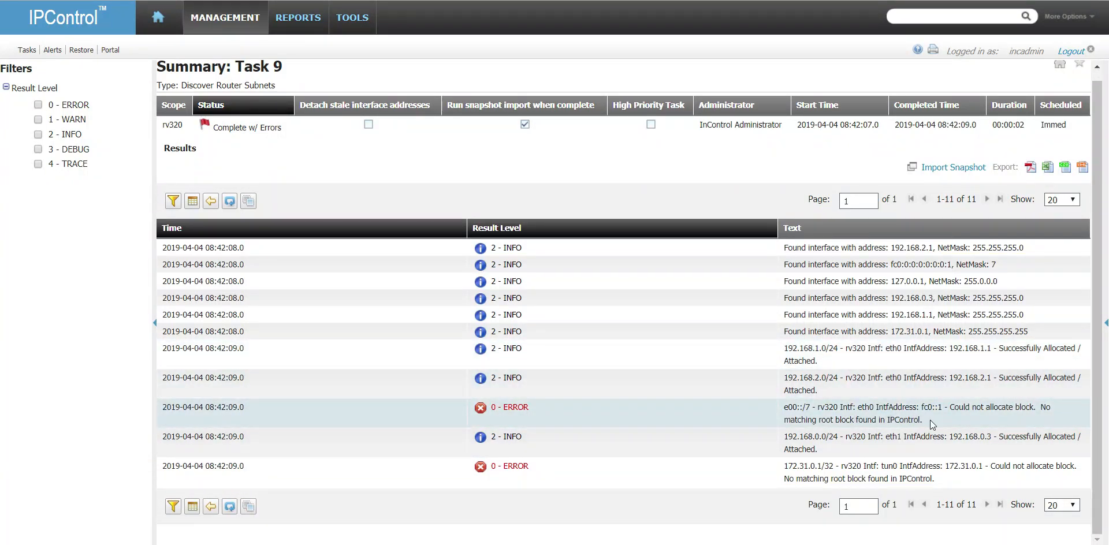
drag(930, 421, 784, 408)
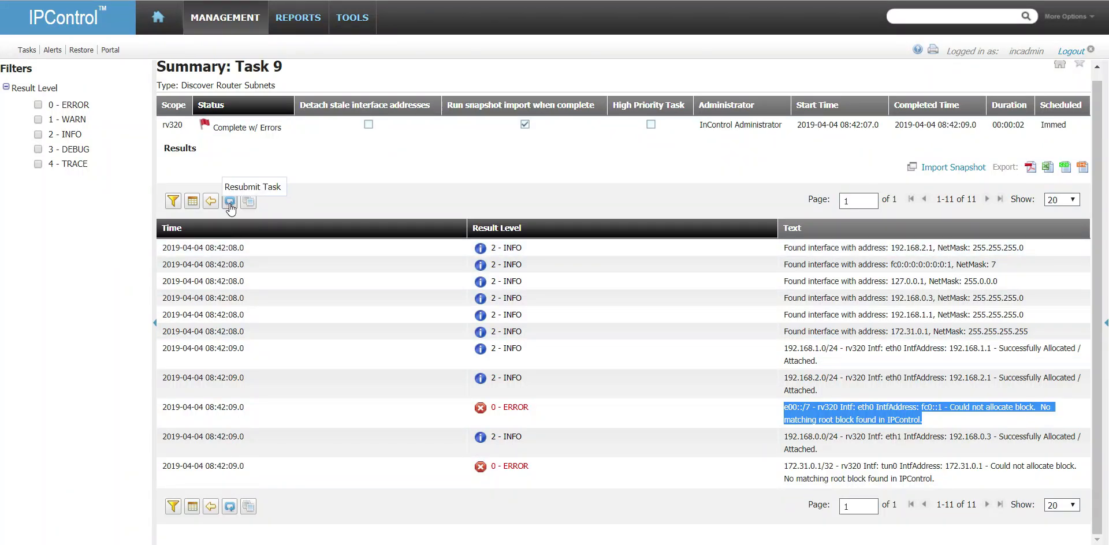
Step: Show Task 9's router subnet differences and pick the 192.168.0.0 row
click(248, 202)
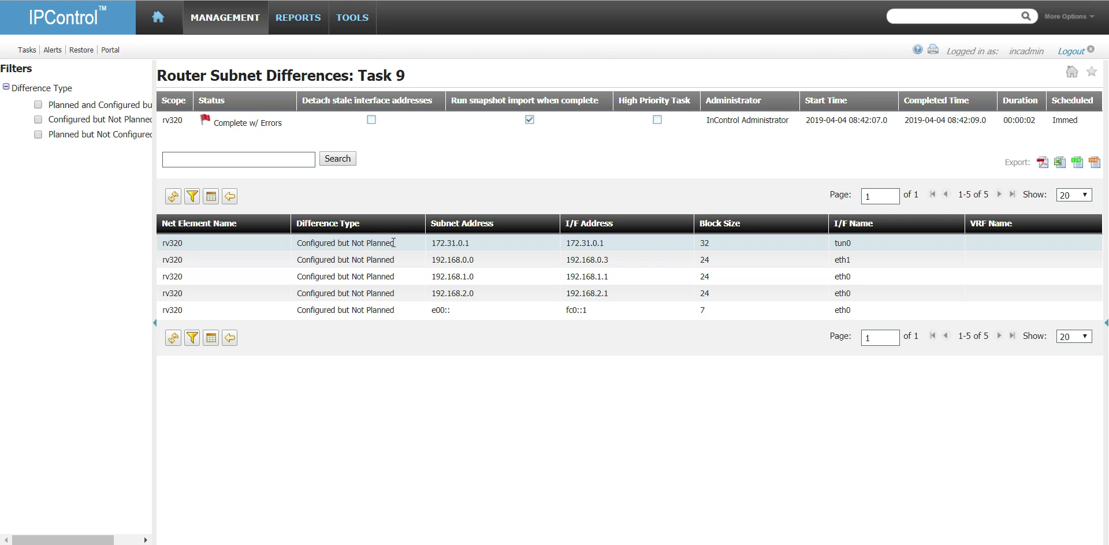
drag(393, 243, 366, 242)
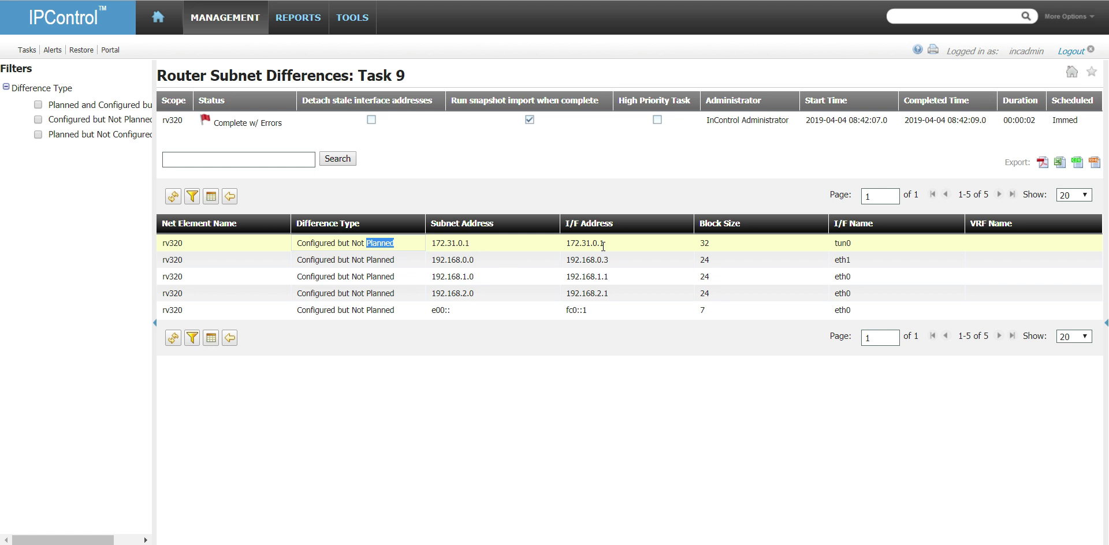
click(488, 258)
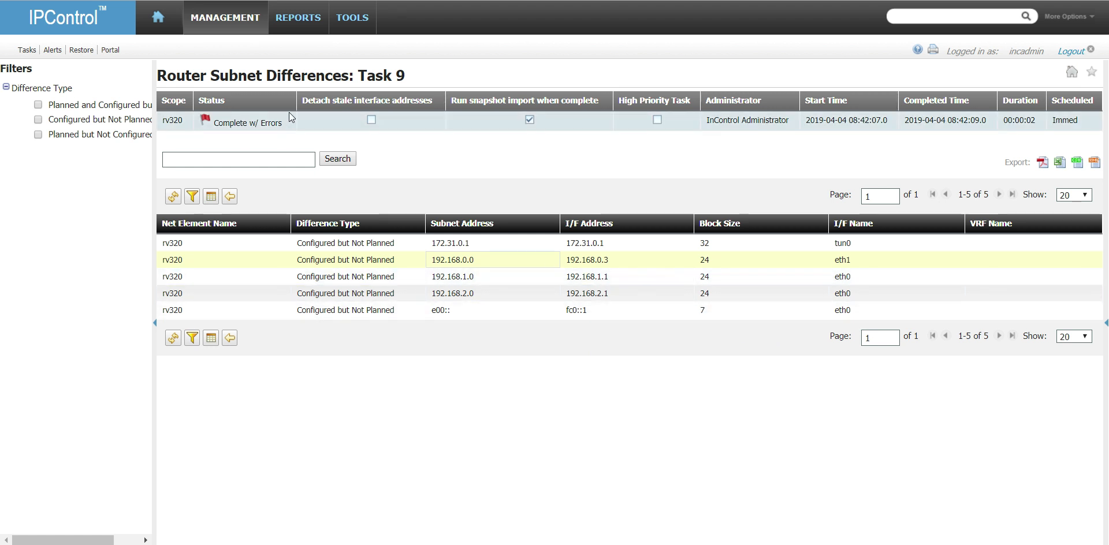
click(220, 19)
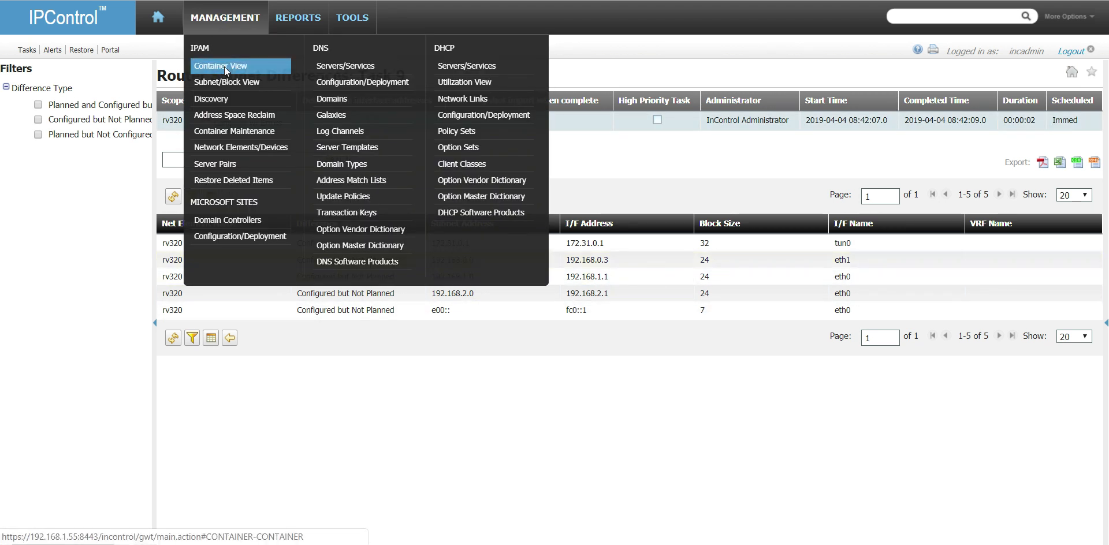
Step: Group the rv320 container's blocks by interface and open subnet 192.168.1.0/24
click(224, 67)
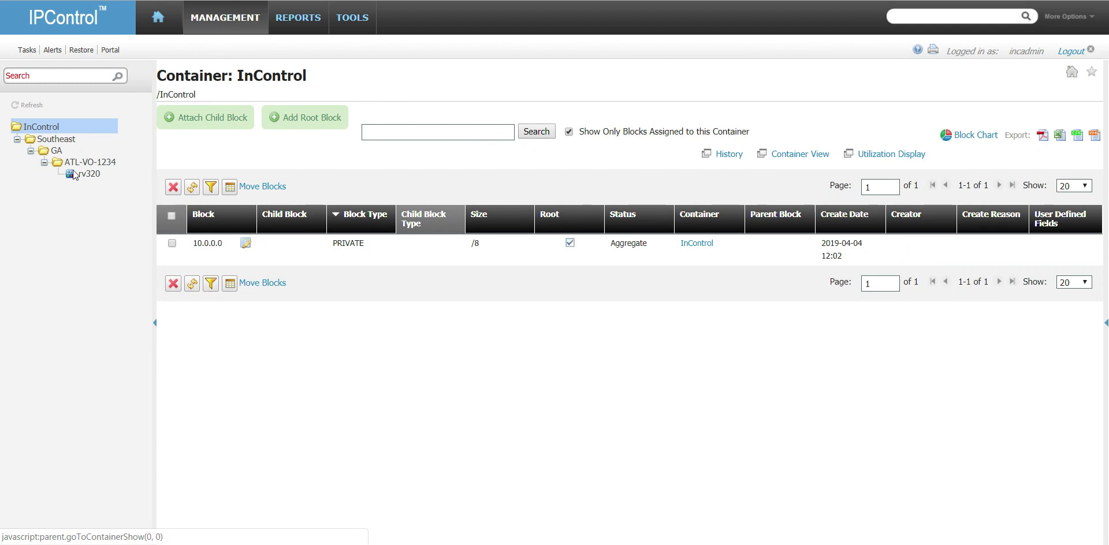
click(92, 173)
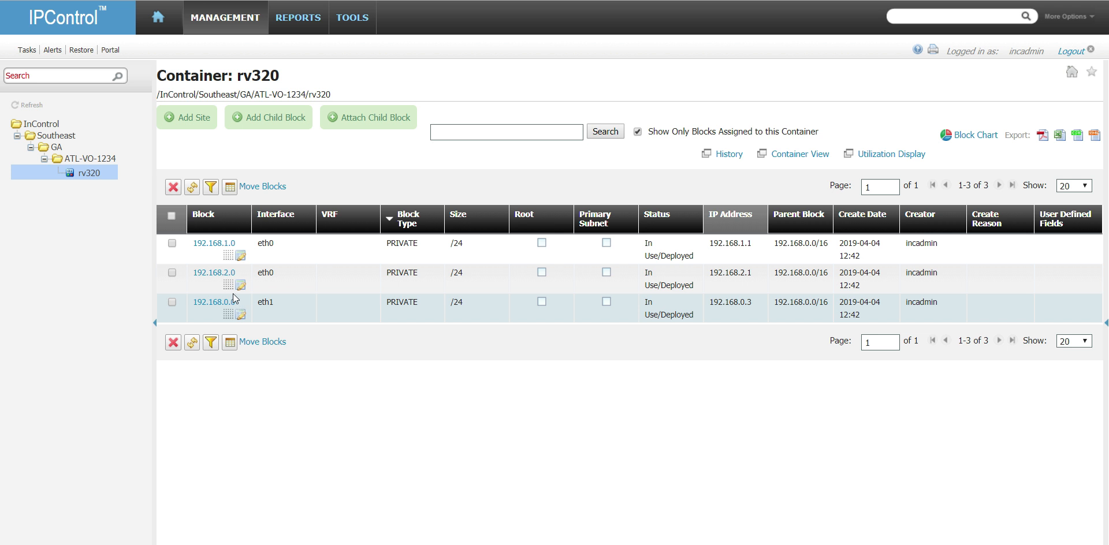
click(815, 155)
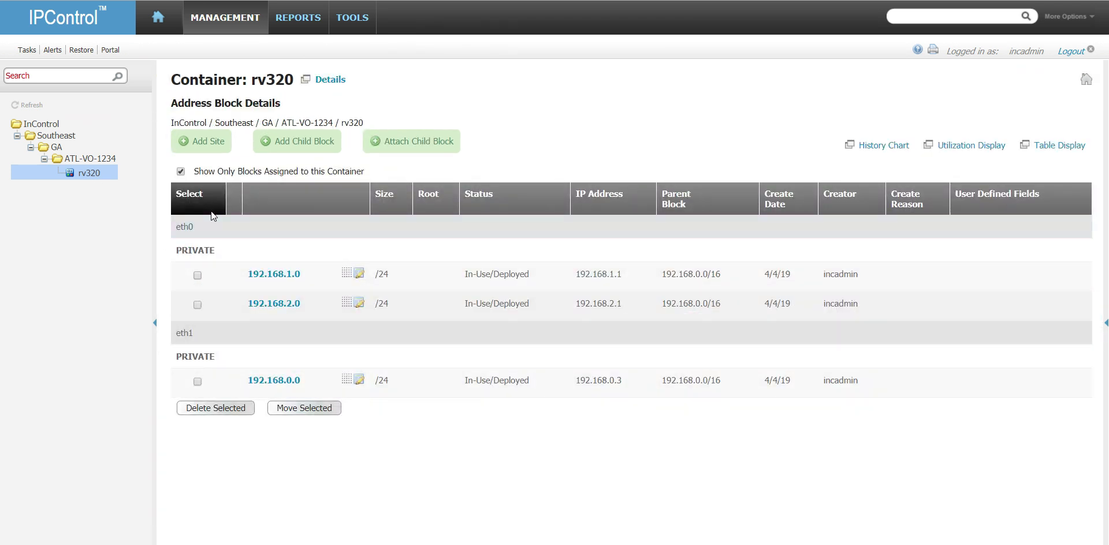
double_click(183, 225)
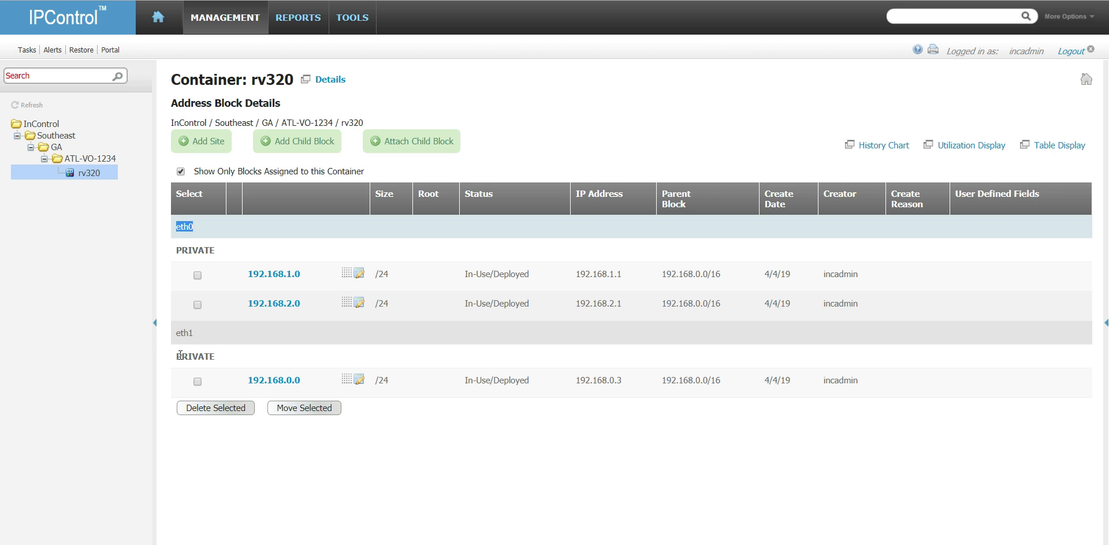
drag(187, 333, 174, 196)
click(229, 327)
click(288, 277)
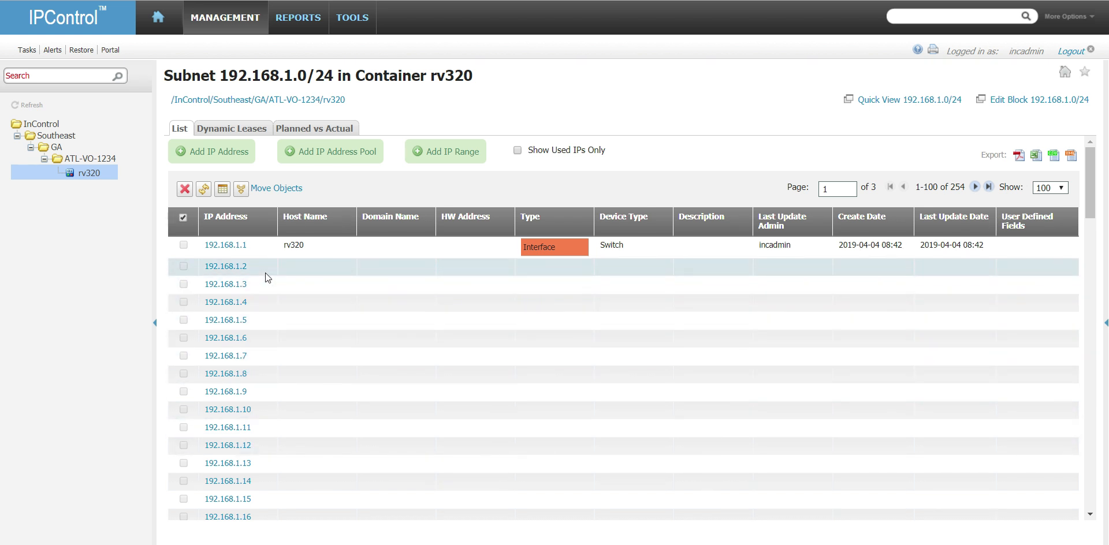
Step: Edit the 192.168.1.1 record, keep type Interface, and view its eth0 interface
click(238, 246)
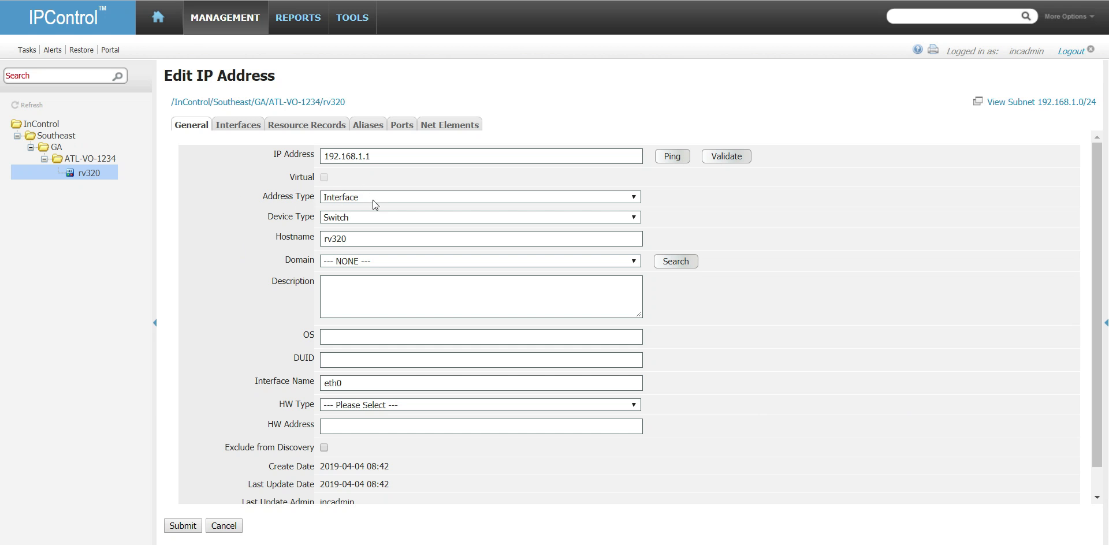
click(357, 240)
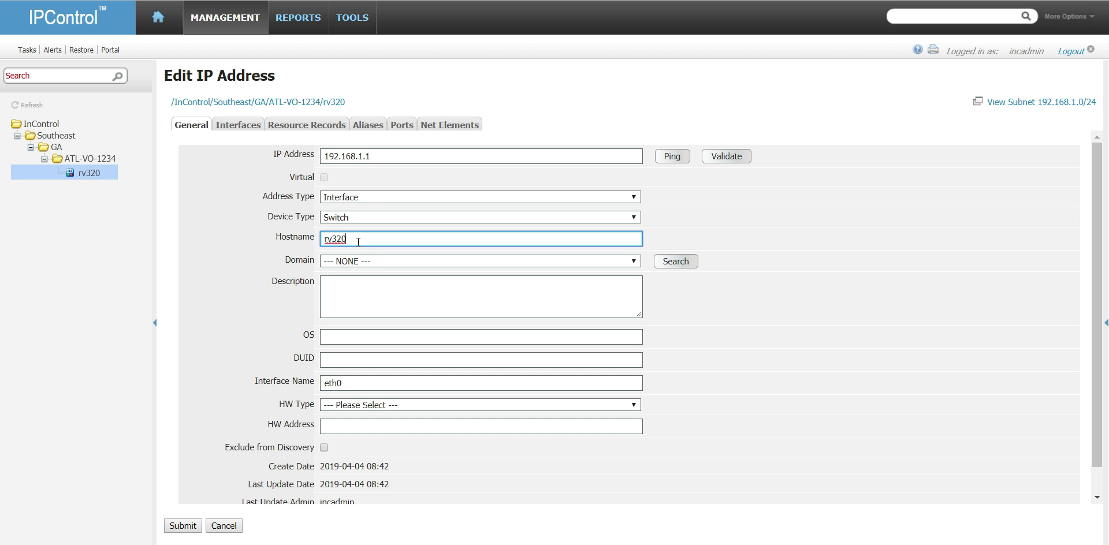
click(379, 197)
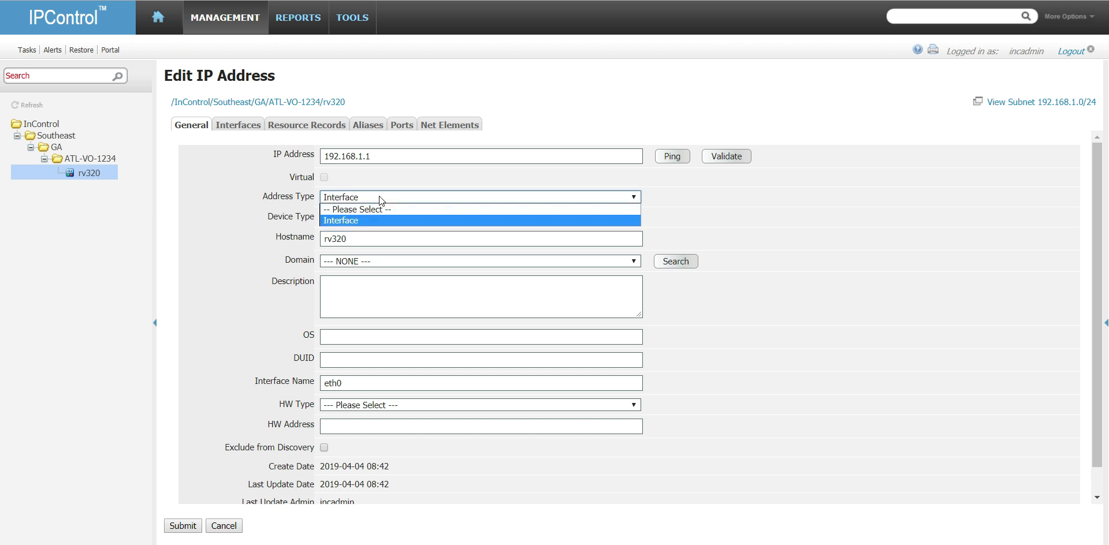
click(379, 196)
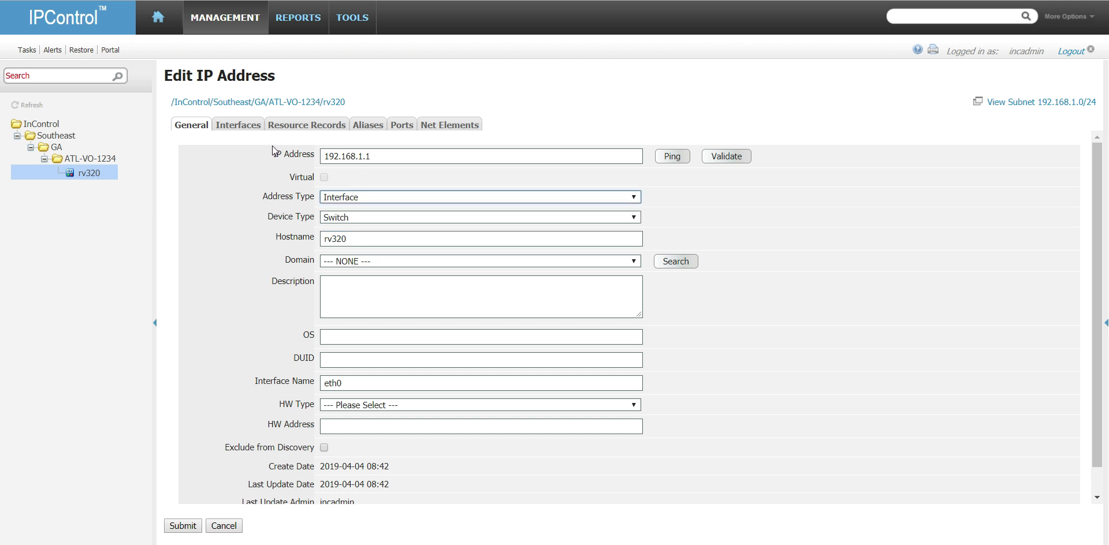
click(248, 127)
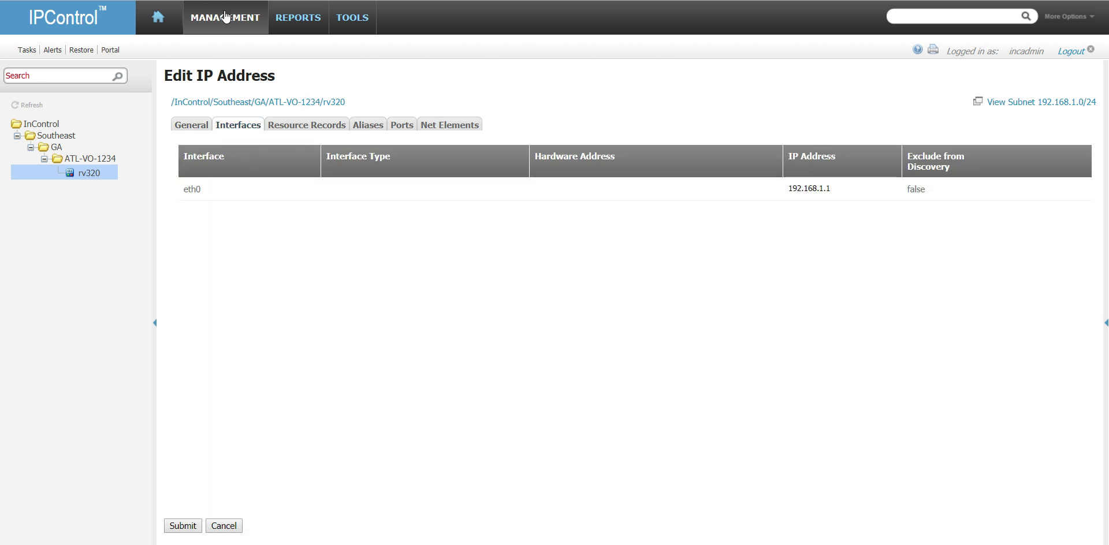
mouse_move(225, 18)
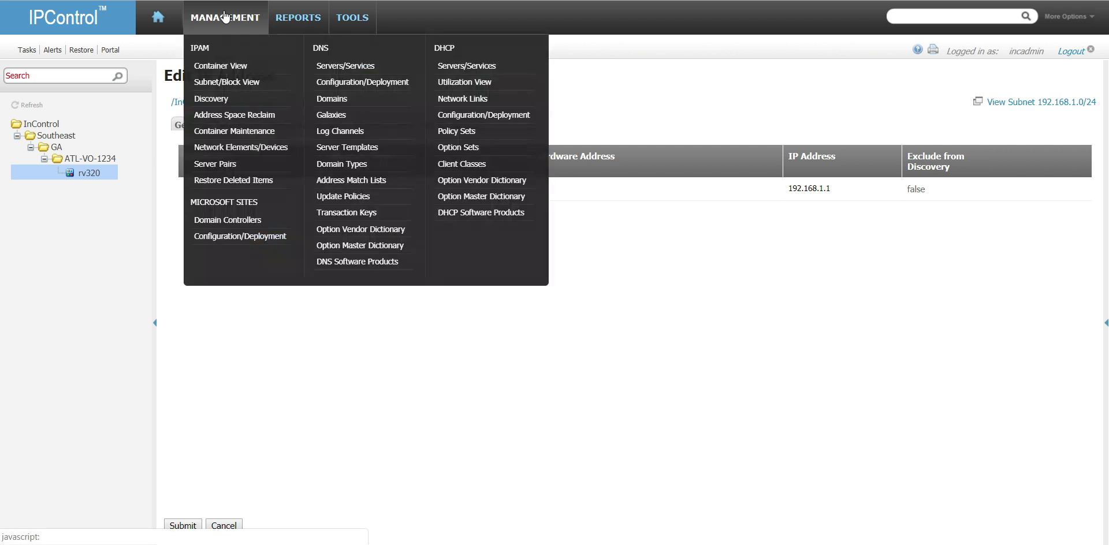
Step: Inspect rv320's eth0 interface, leave its status Enabled, and exit without saving
click(258, 149)
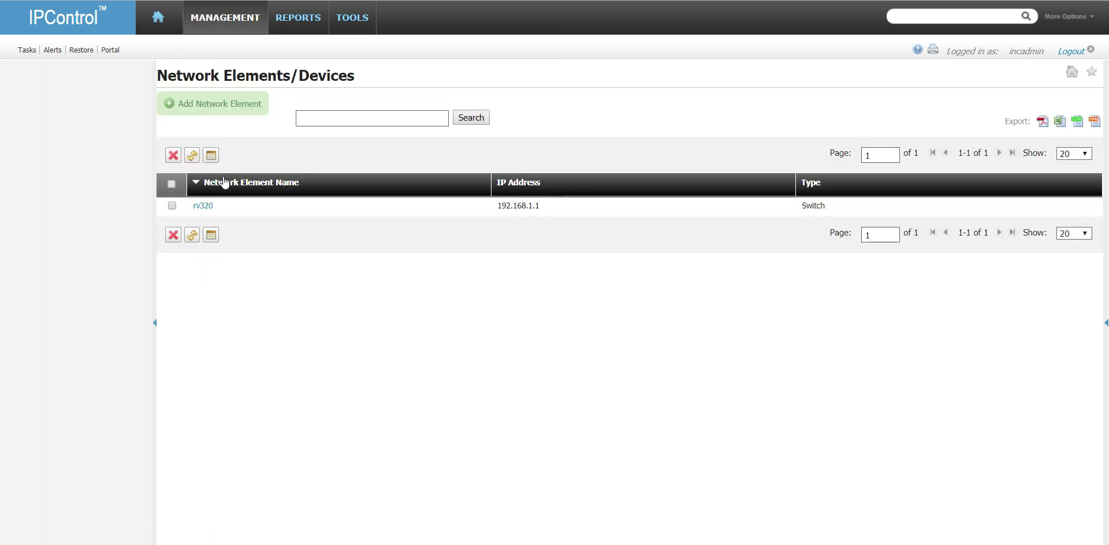
click(212, 209)
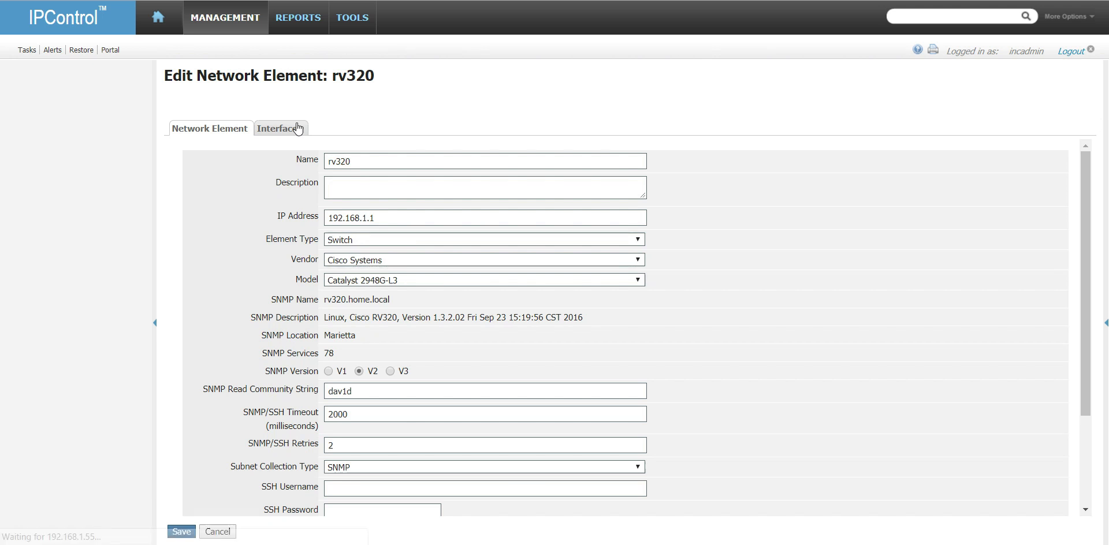
click(280, 128)
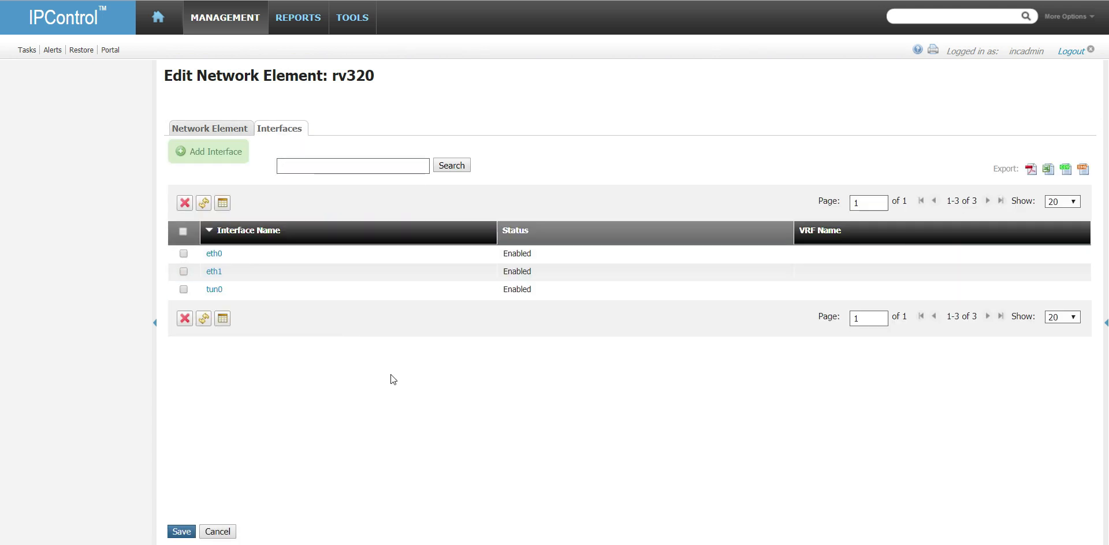
click(214, 254)
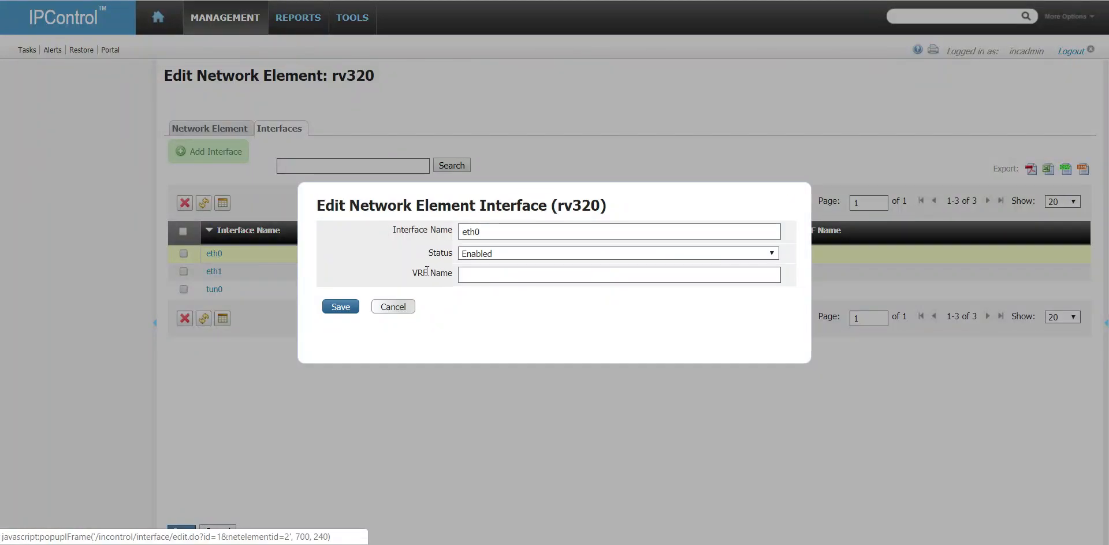
click(497, 252)
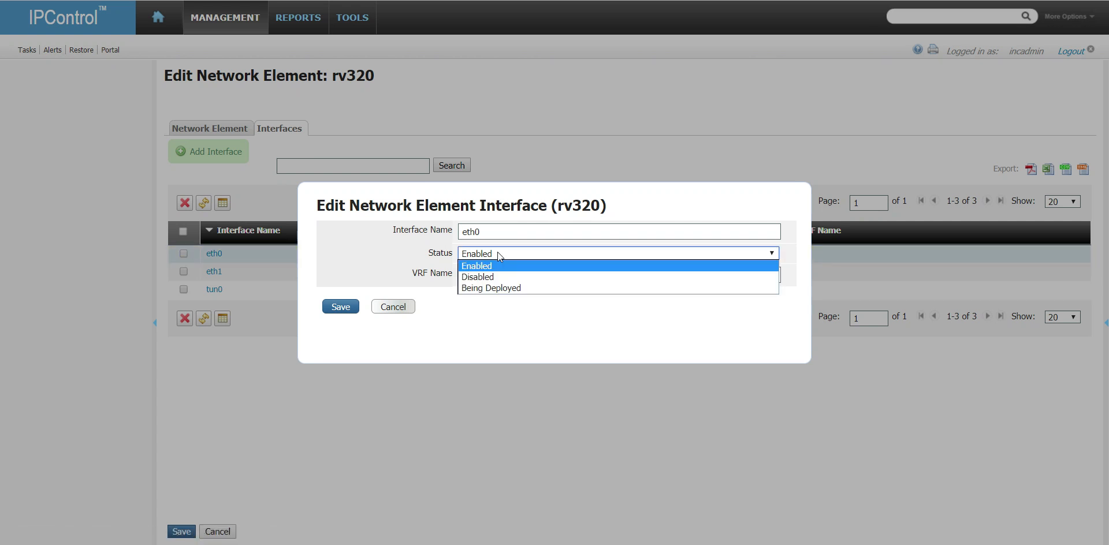
click(498, 252)
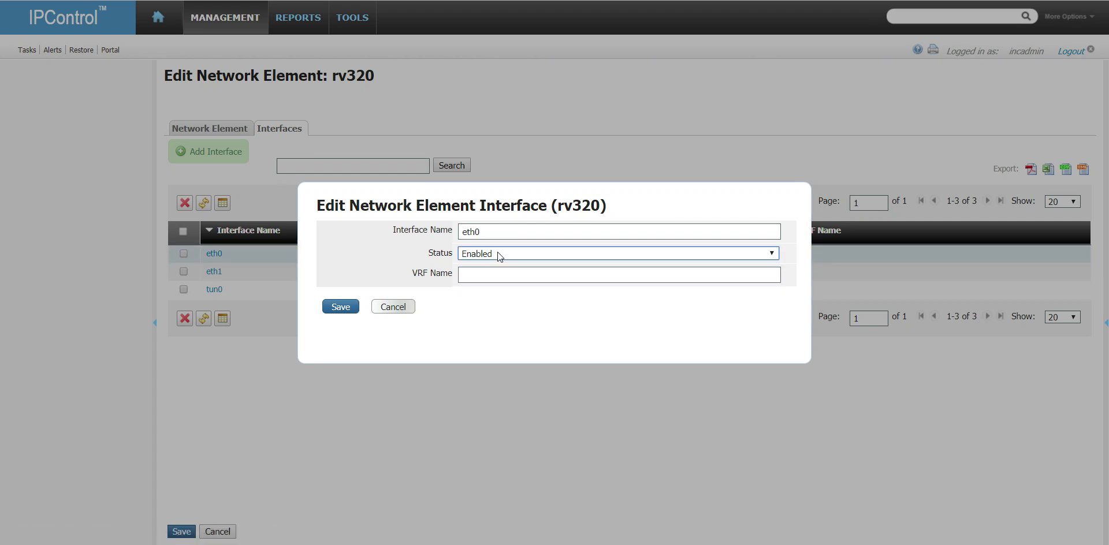
click(393, 312)
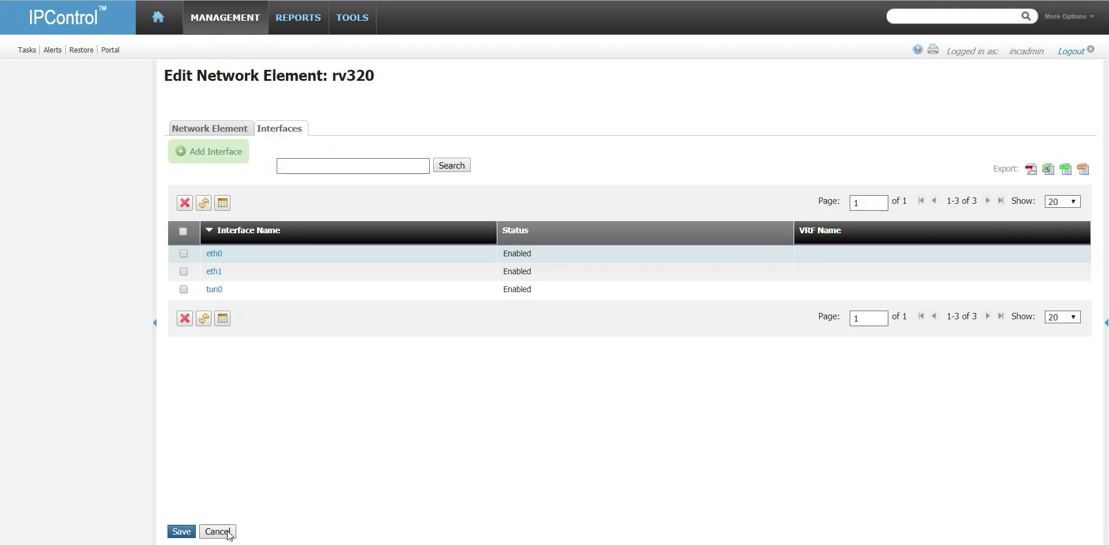
click(227, 532)
Step: Browse the rv320, top-level InControl and Southeast containers in Container View
mouse_move(238, 21)
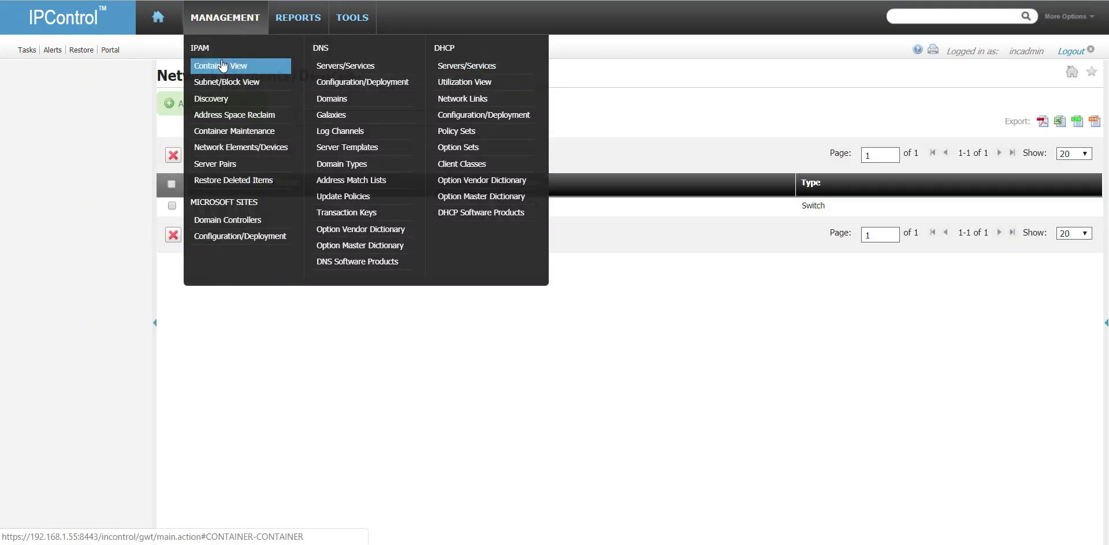
click(221, 60)
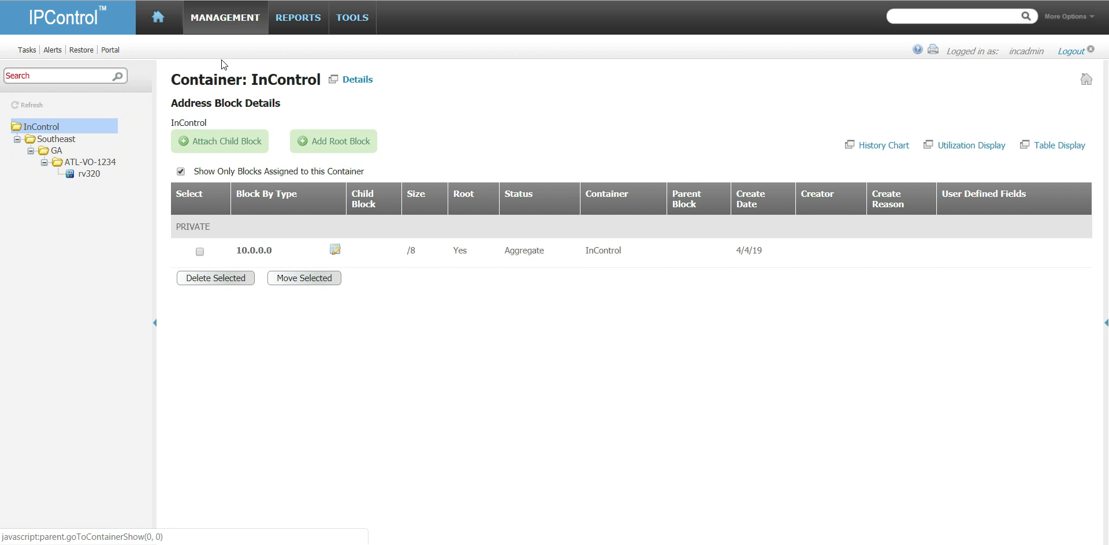
click(88, 173)
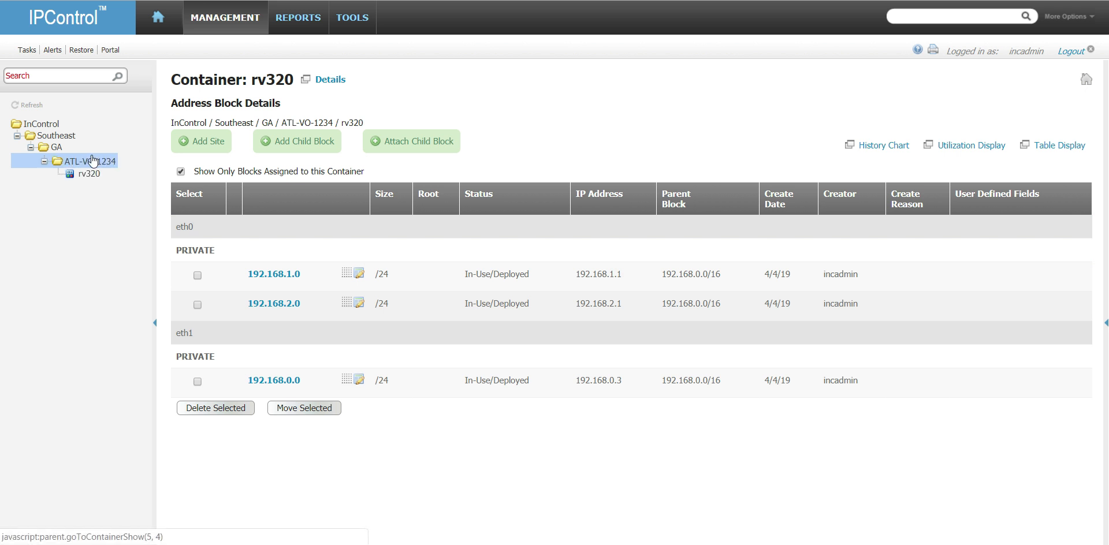
click(44, 127)
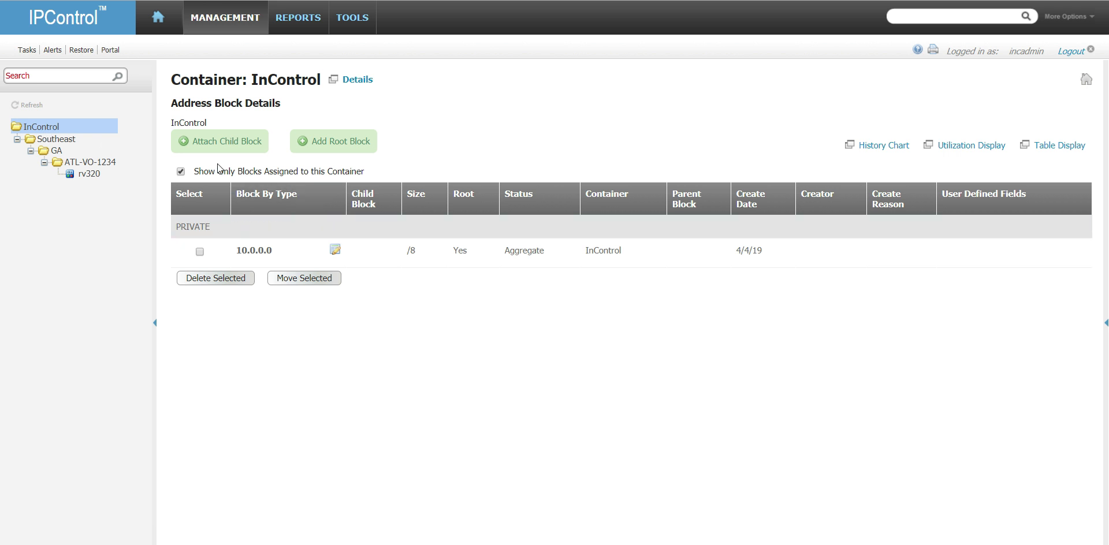
click(65, 140)
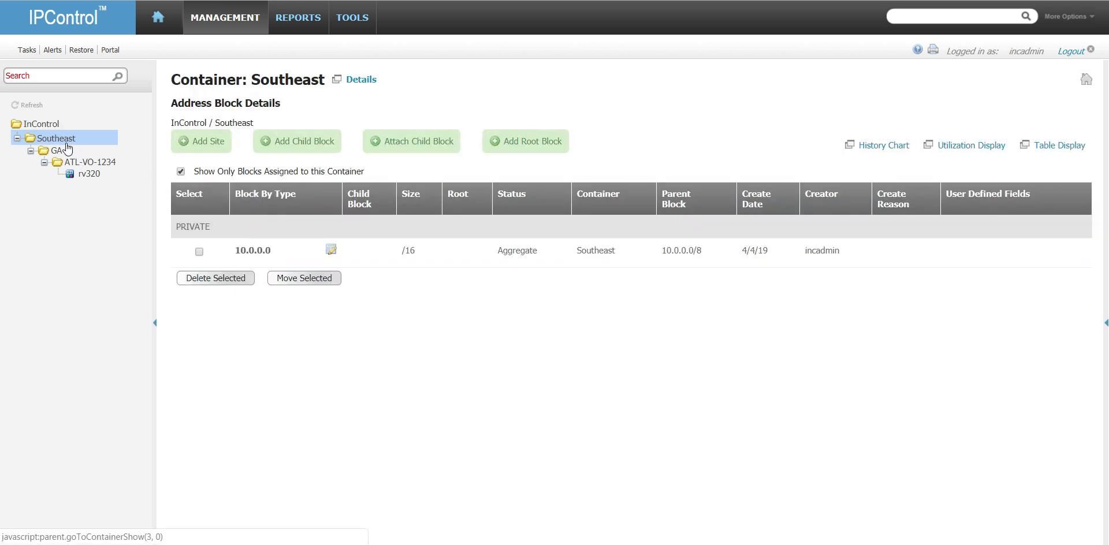
click(88, 175)
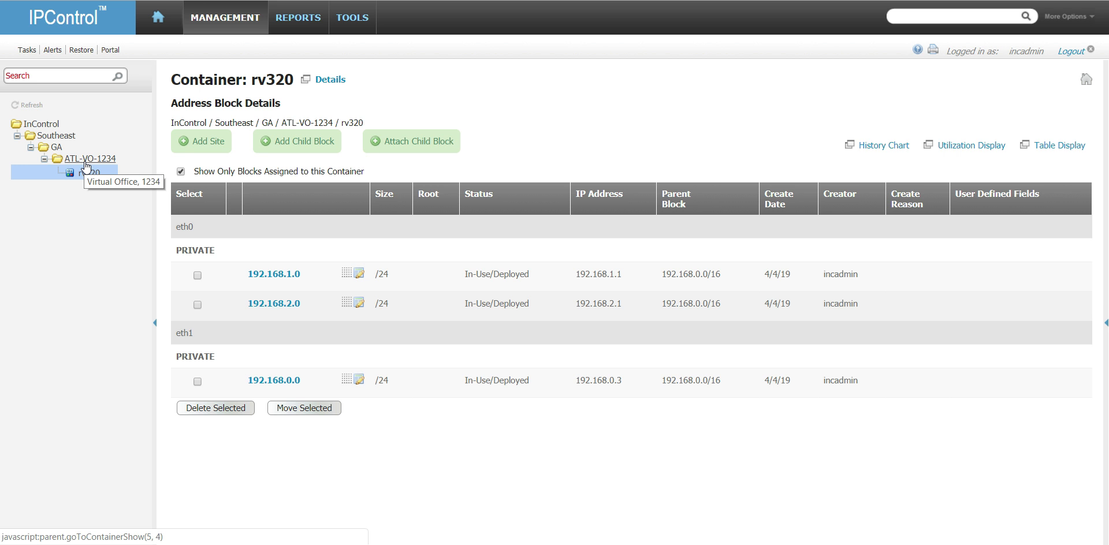
Step: Compare the ATL-VO-1234, GA and rv320 containers, then begin attaching a child block to ATL-VO-1234
click(86, 160)
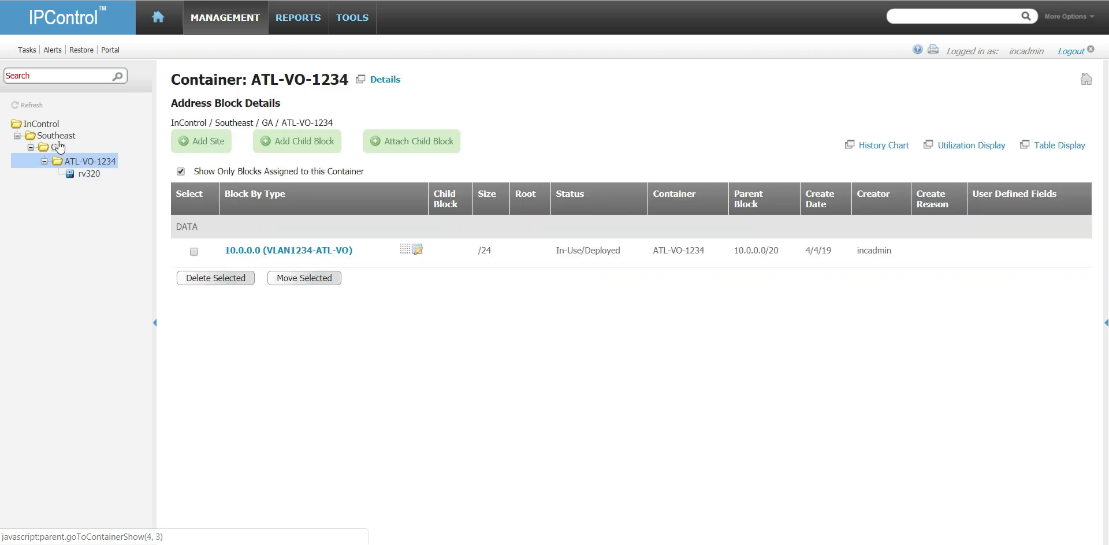
click(55, 149)
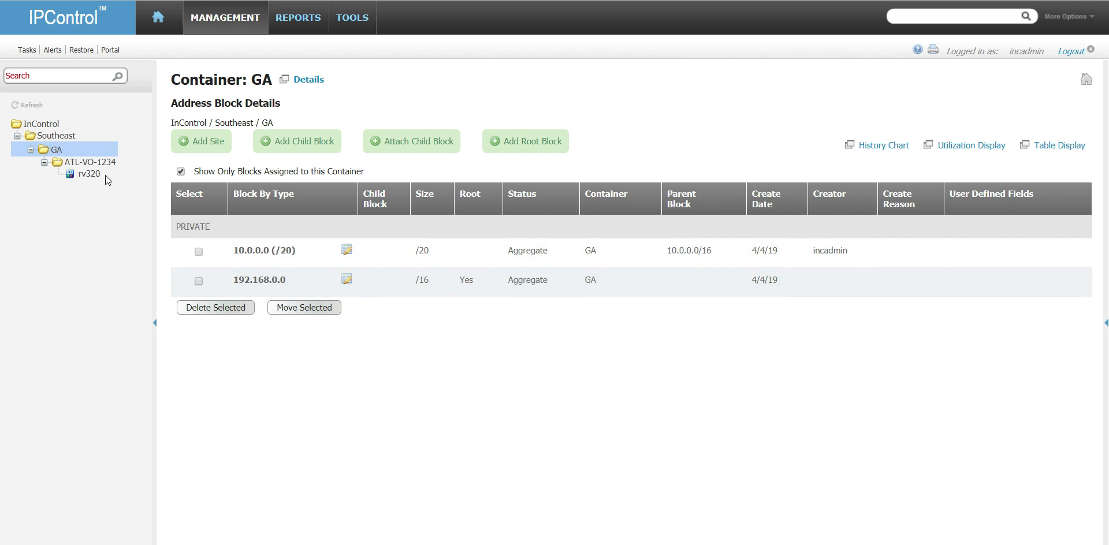
click(89, 161)
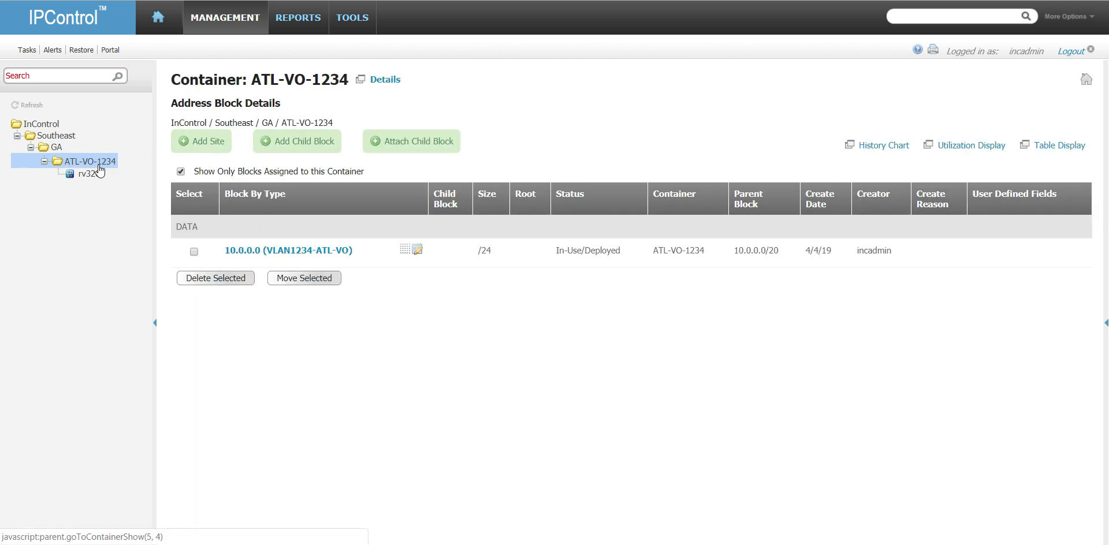
drag(199, 231, 178, 227)
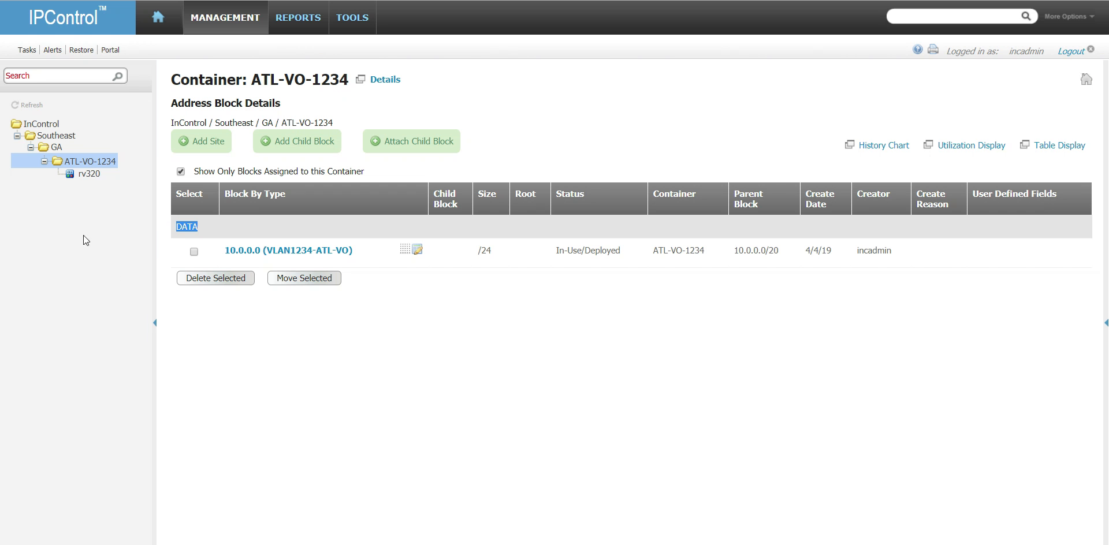
click(84, 179)
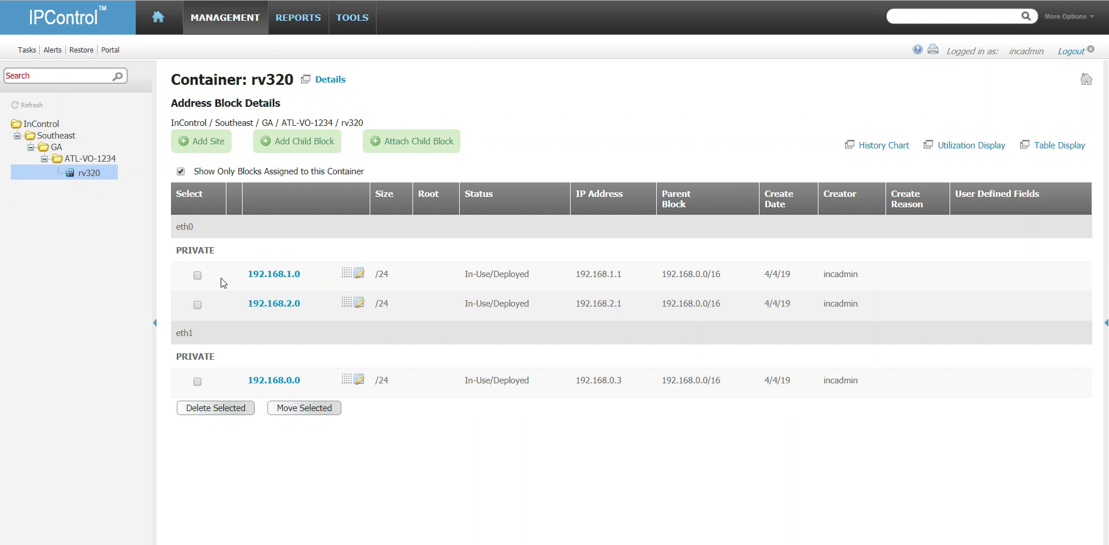
click(90, 158)
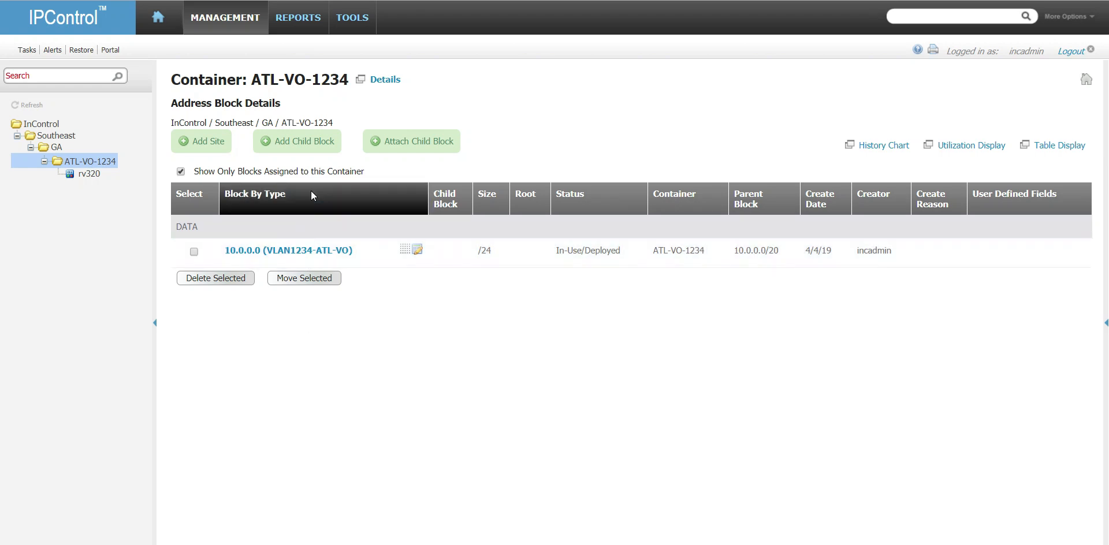
click(428, 149)
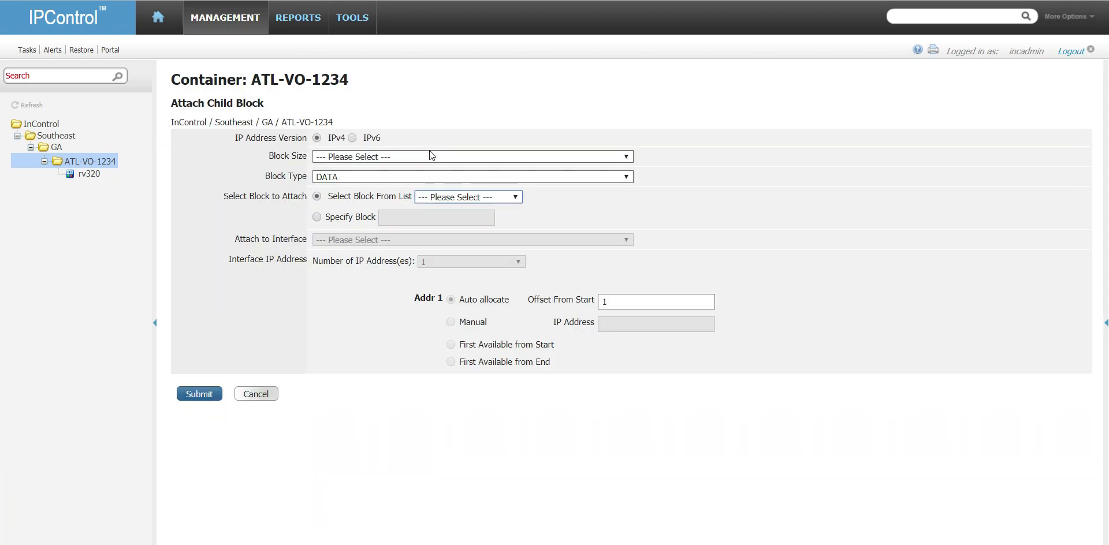
Step: Try a /24 child block as DATA, then WIRELESS, find none available, and cancel
click(434, 156)
click(370, 355)
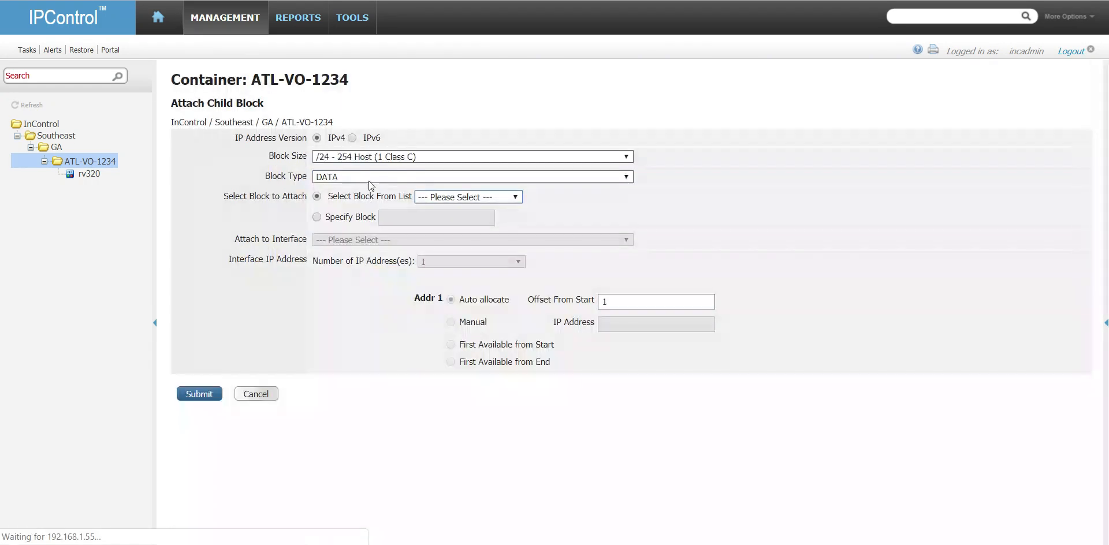
click(367, 177)
click(367, 188)
click(465, 197)
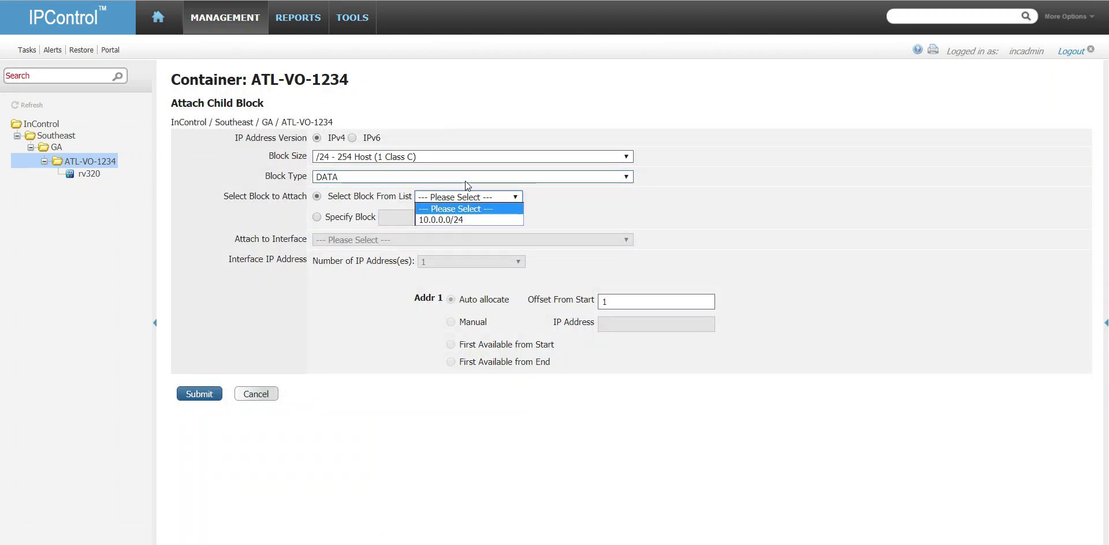
click(465, 180)
click(466, 200)
click(469, 198)
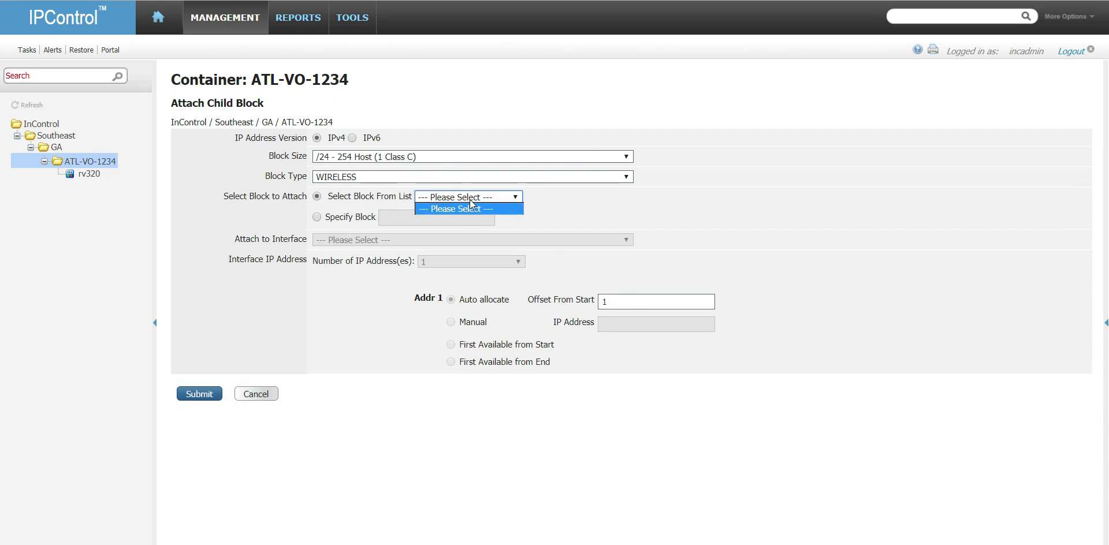
click(470, 200)
click(456, 159)
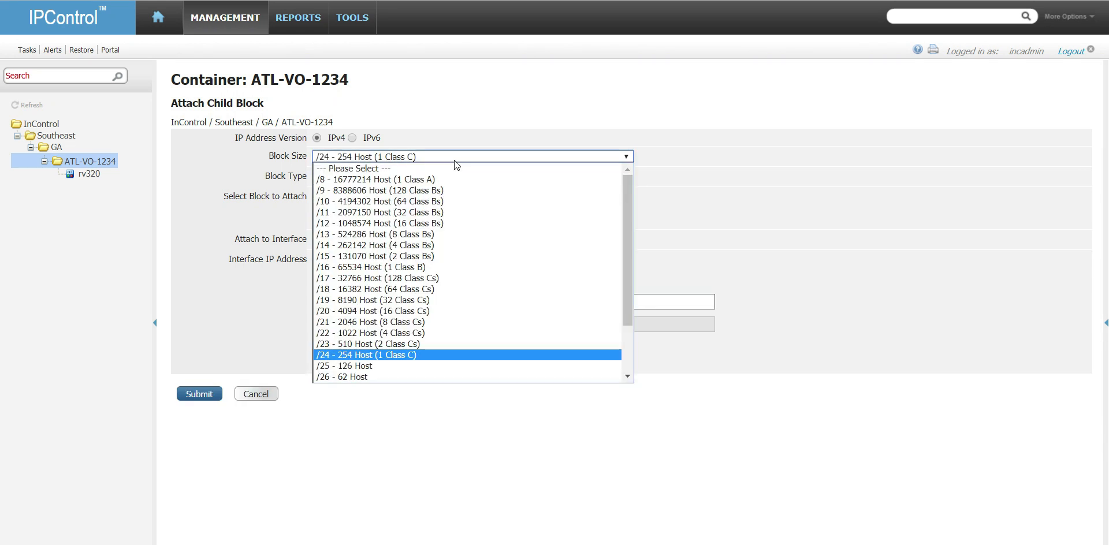
click(443, 168)
click(256, 394)
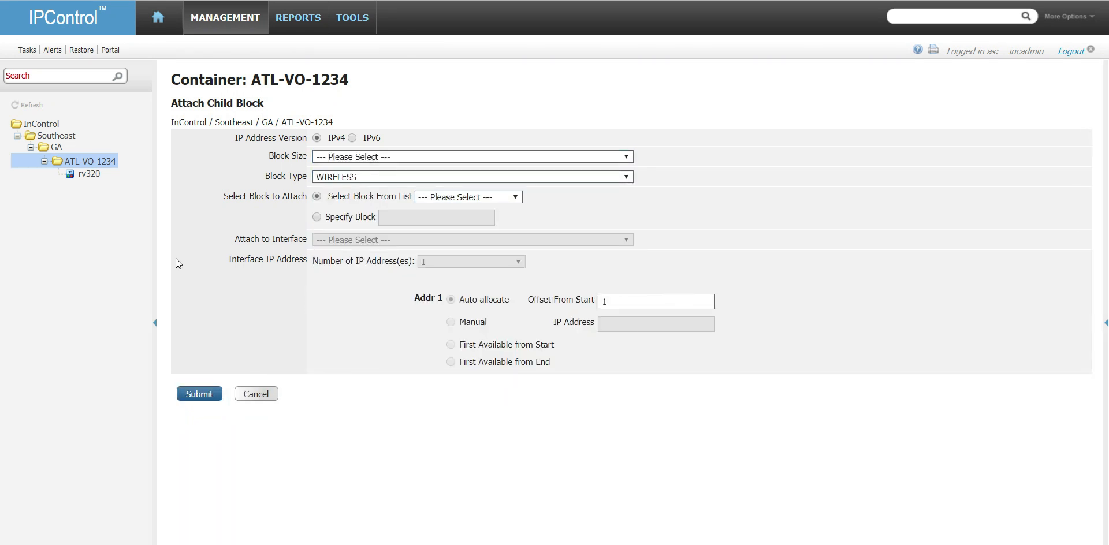
Step: Return to the rv320 container's eth0 and eth1 blocks after glancing at ATL-VO-1234
click(91, 175)
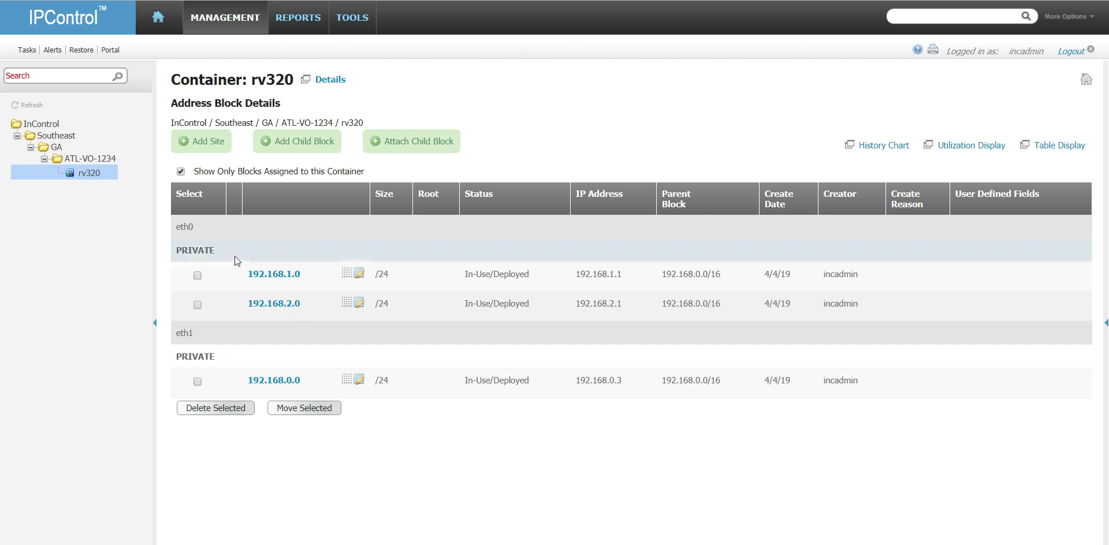
click(81, 162)
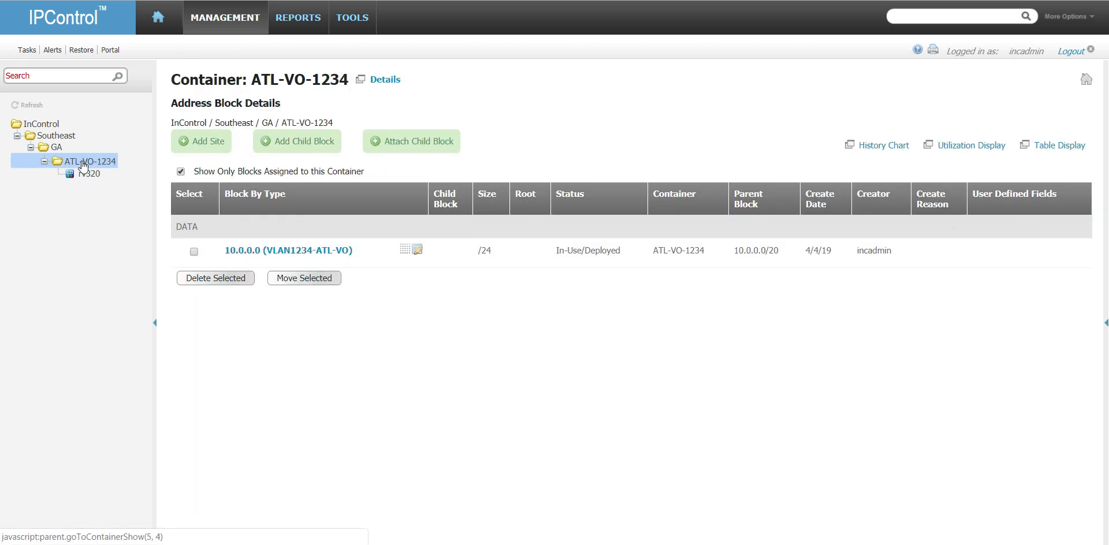
click(88, 174)
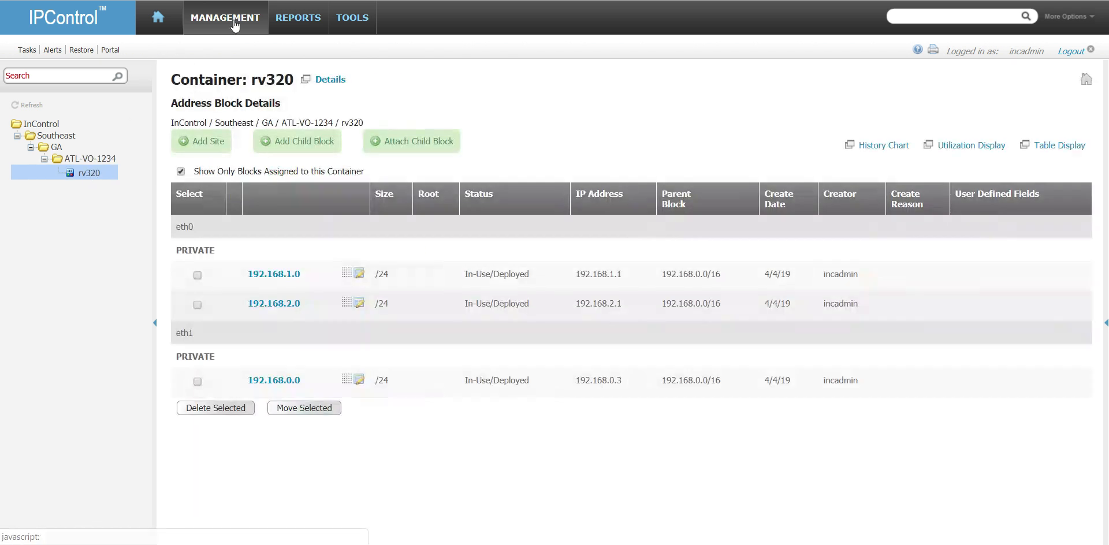
mouse_move(234, 26)
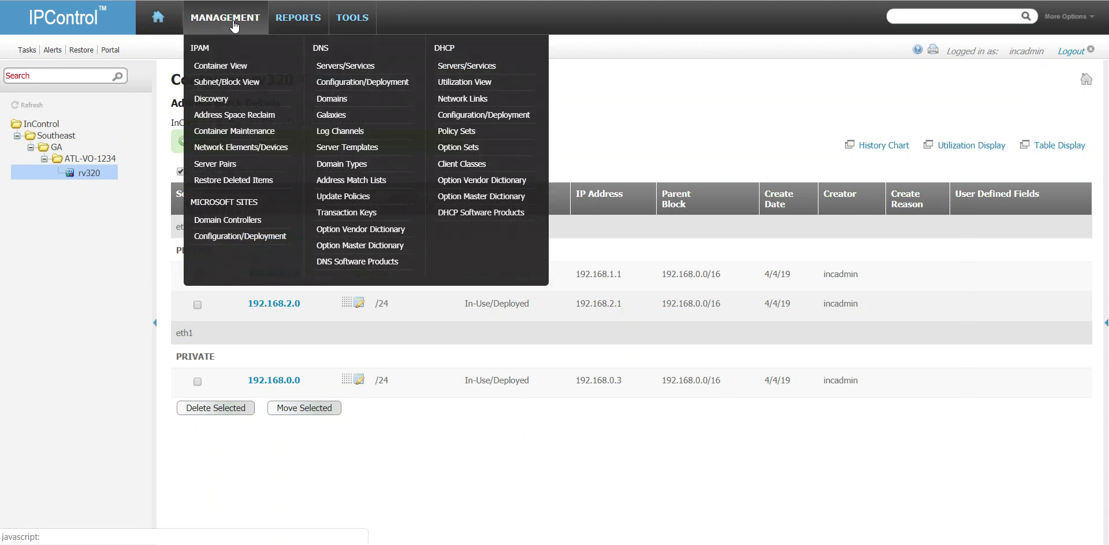
Step: Search for reclaimable IP addresses in container InControl with 1 day and 1 attempt
click(260, 118)
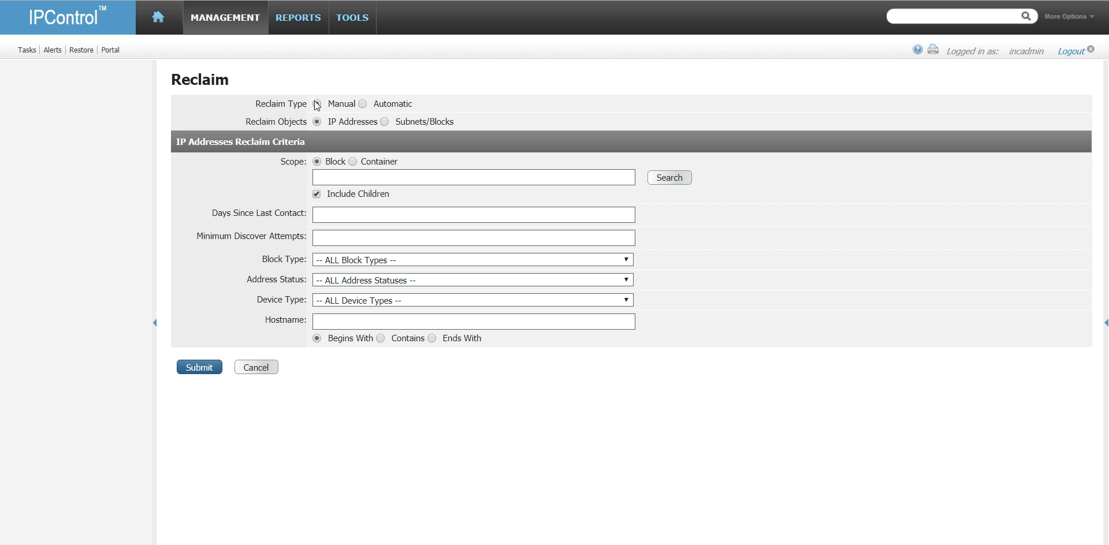
click(385, 122)
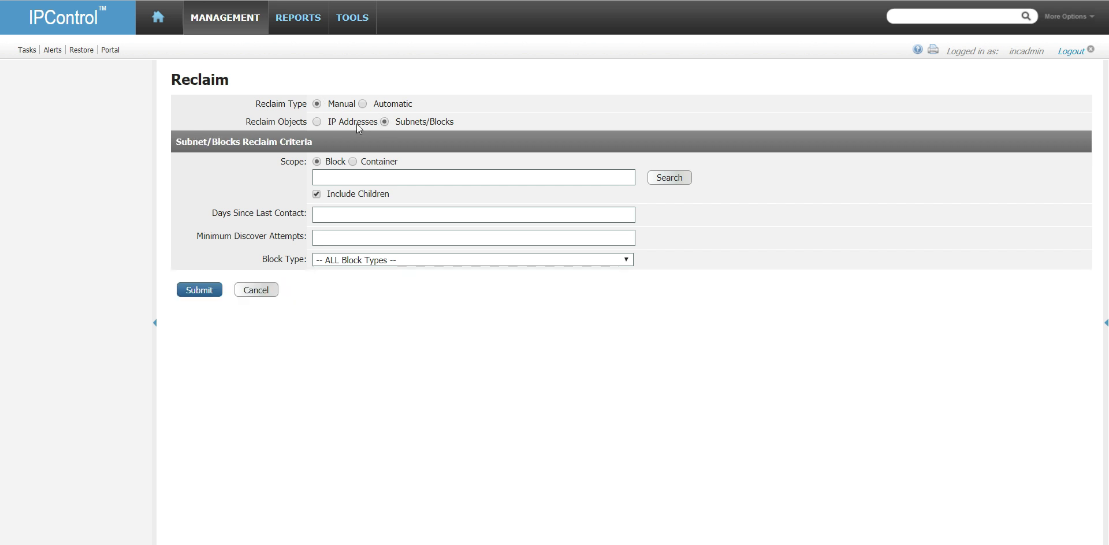
click(316, 122)
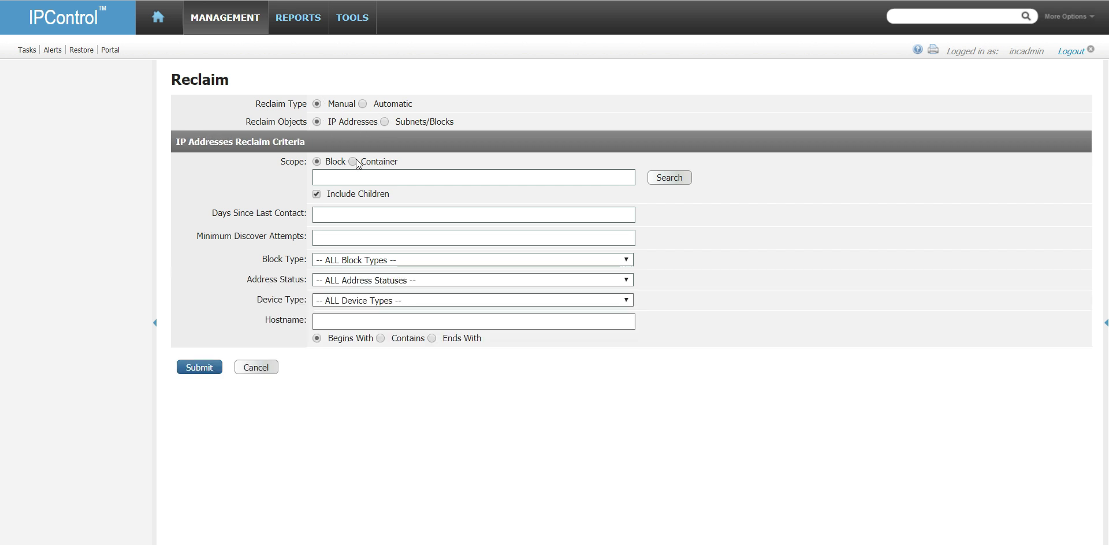
click(353, 162)
click(681, 179)
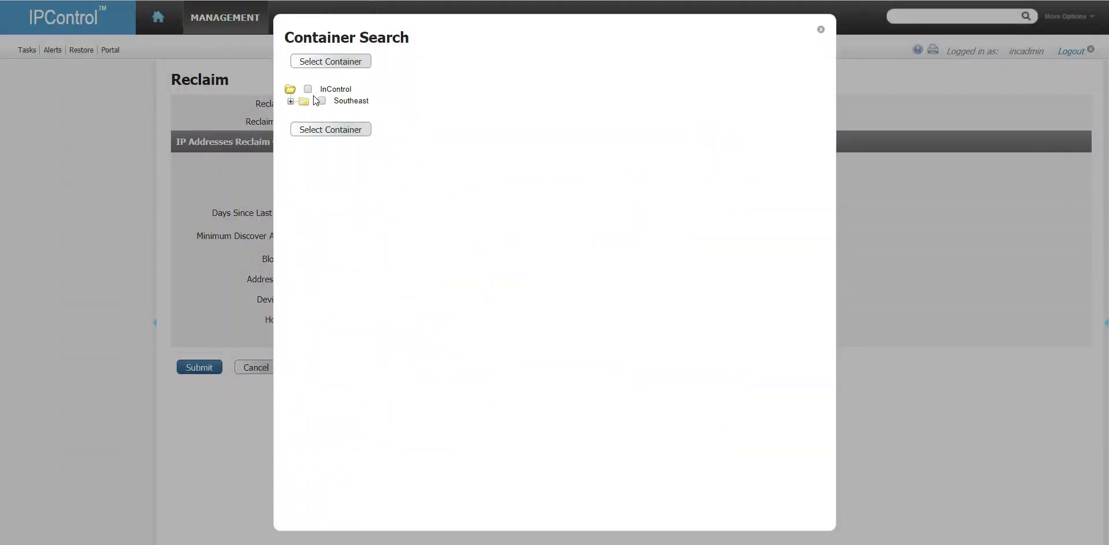
click(344, 128)
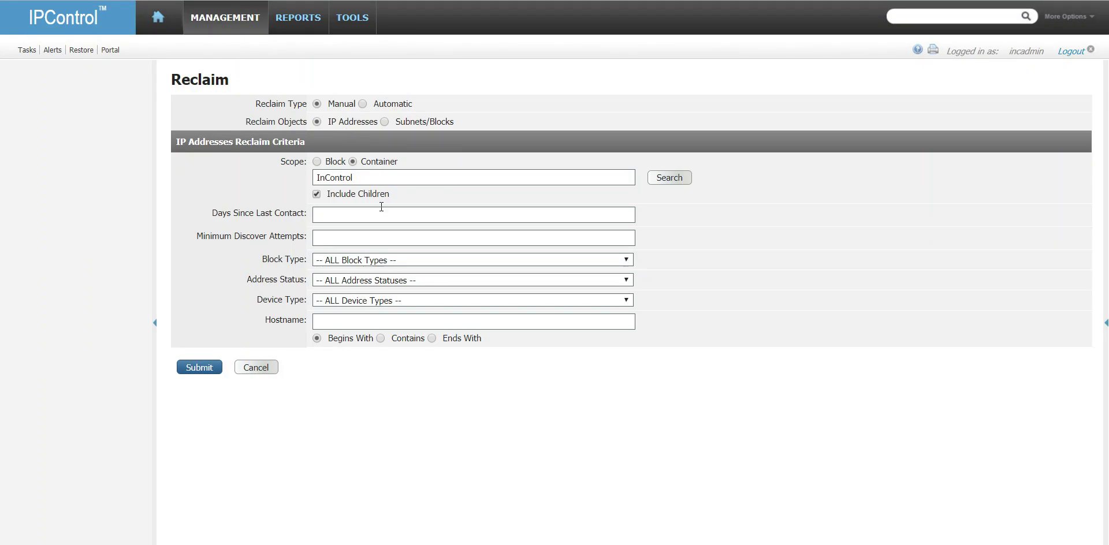
click(388, 215)
text(1)
click(349, 238)
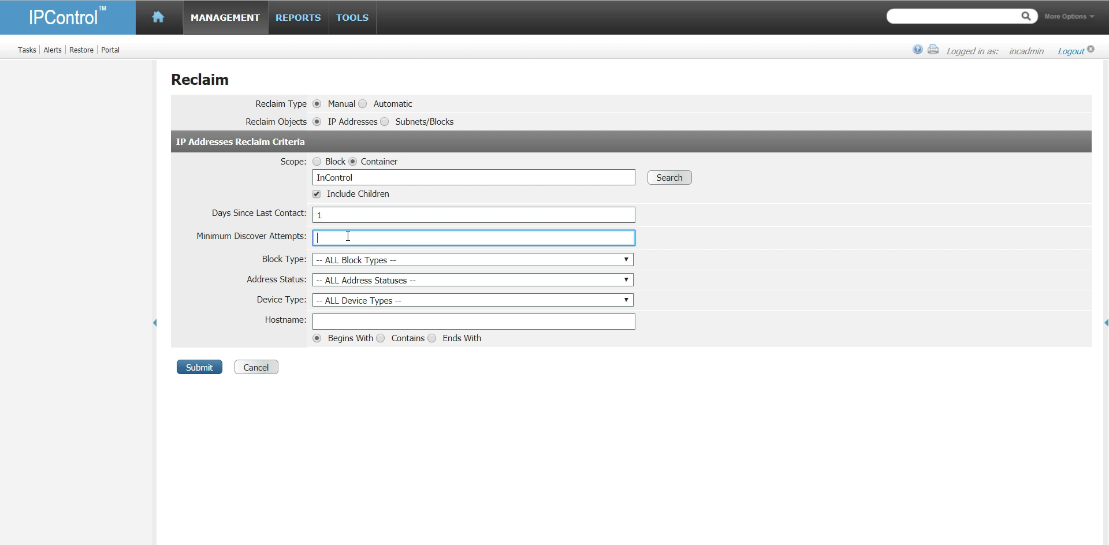
text(1)
click(206, 366)
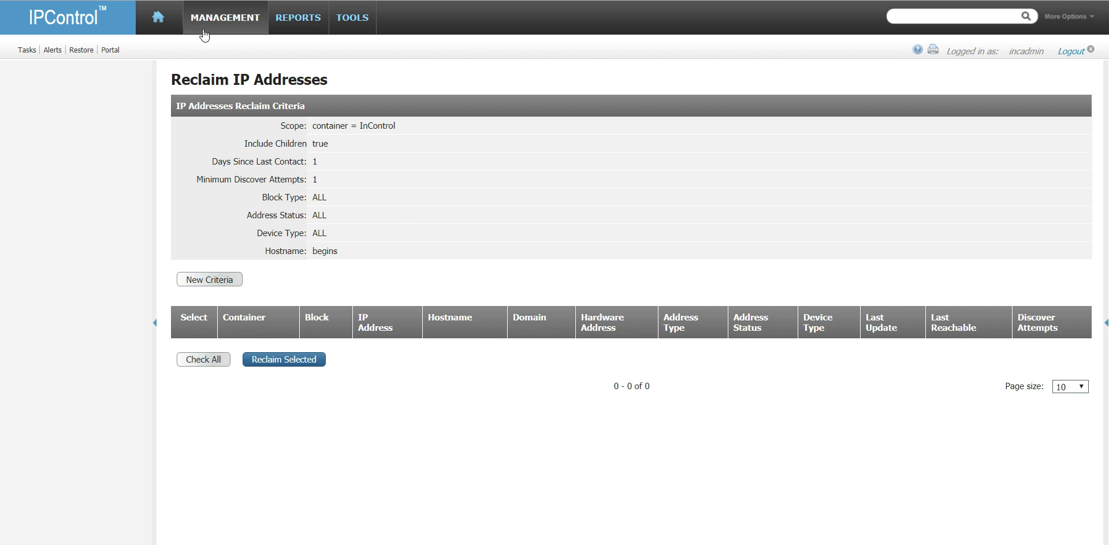
Step: Show the InControl container with its 10.0.0.0/8 Aggregate block
mouse_move(203, 32)
click(232, 70)
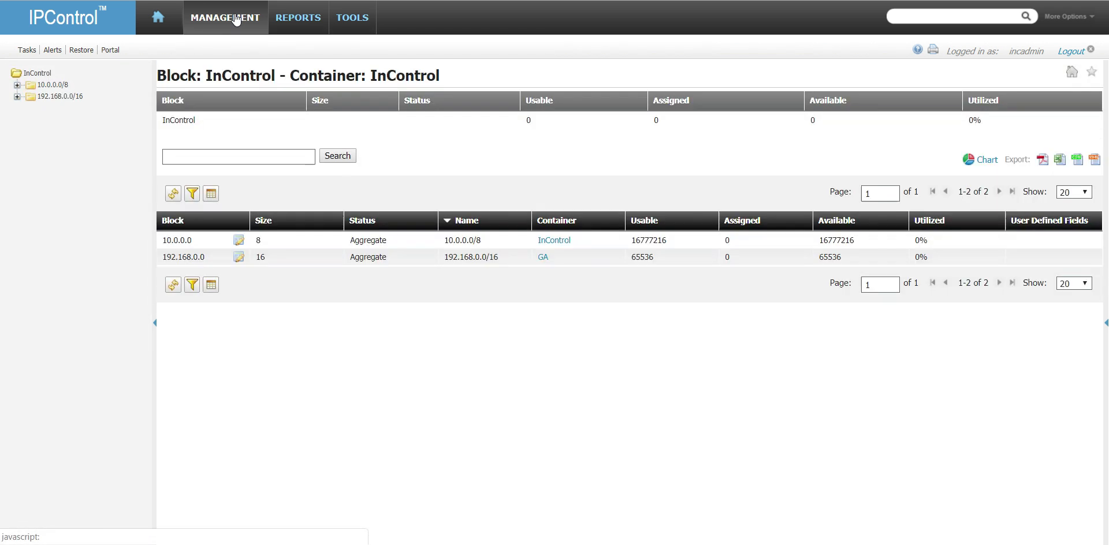
click(249, 64)
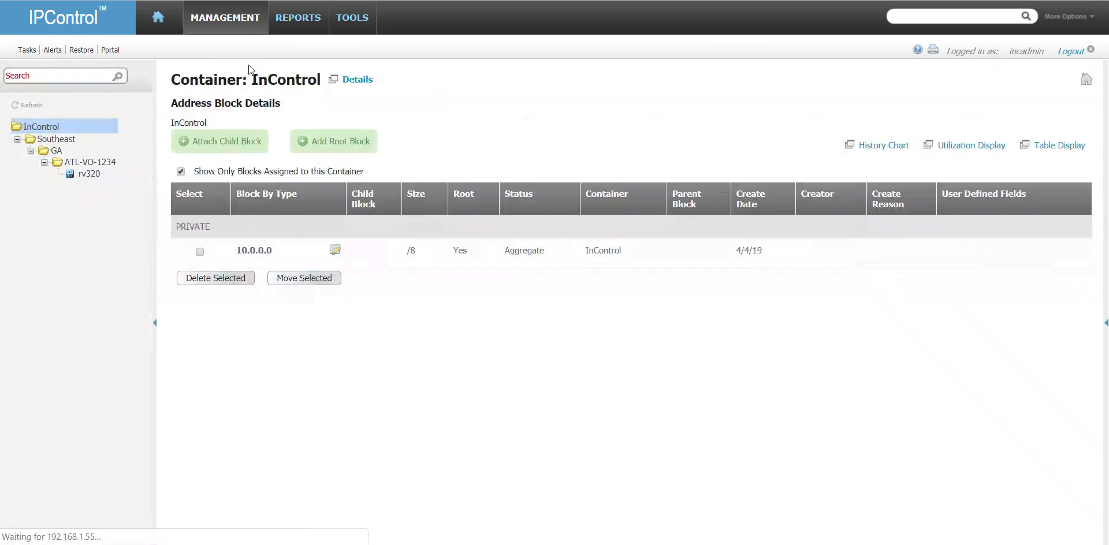
mouse_move(242, 16)
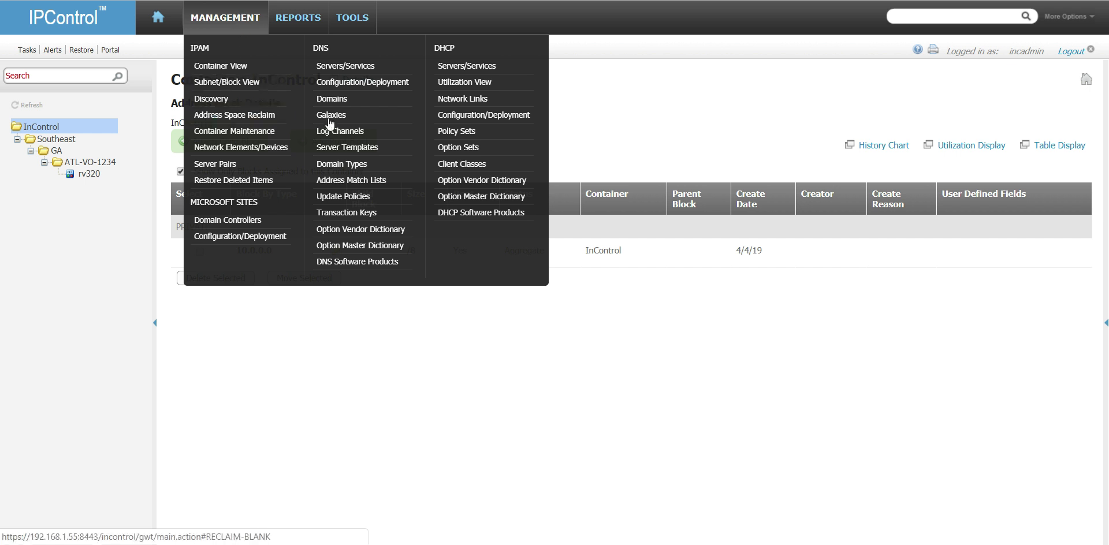
Step: Look over the in-addr.arpa. and 10.in-addr.arpa. domains unchanged, then begin adding a domain
click(342, 102)
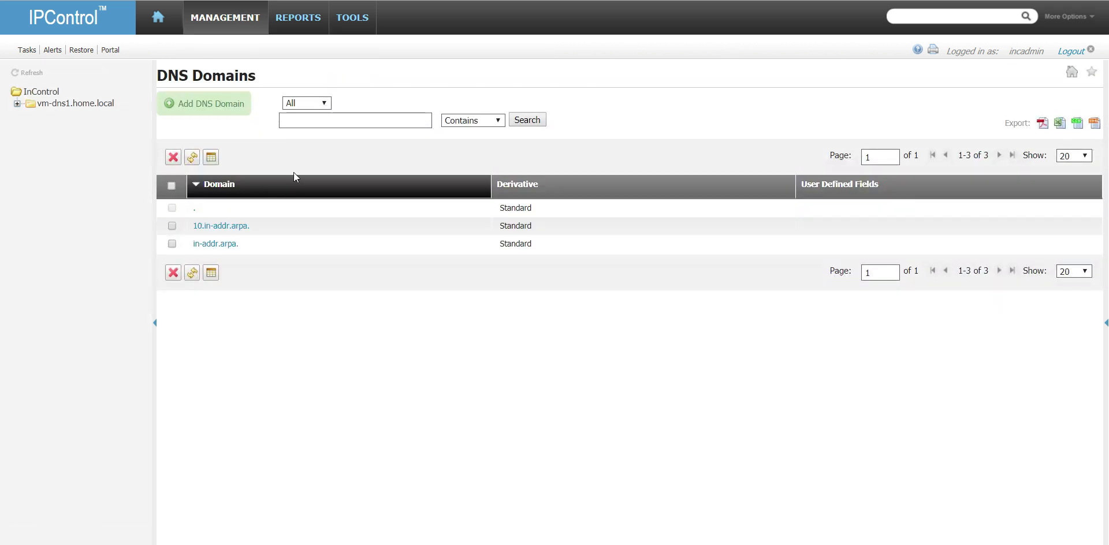
click(225, 253)
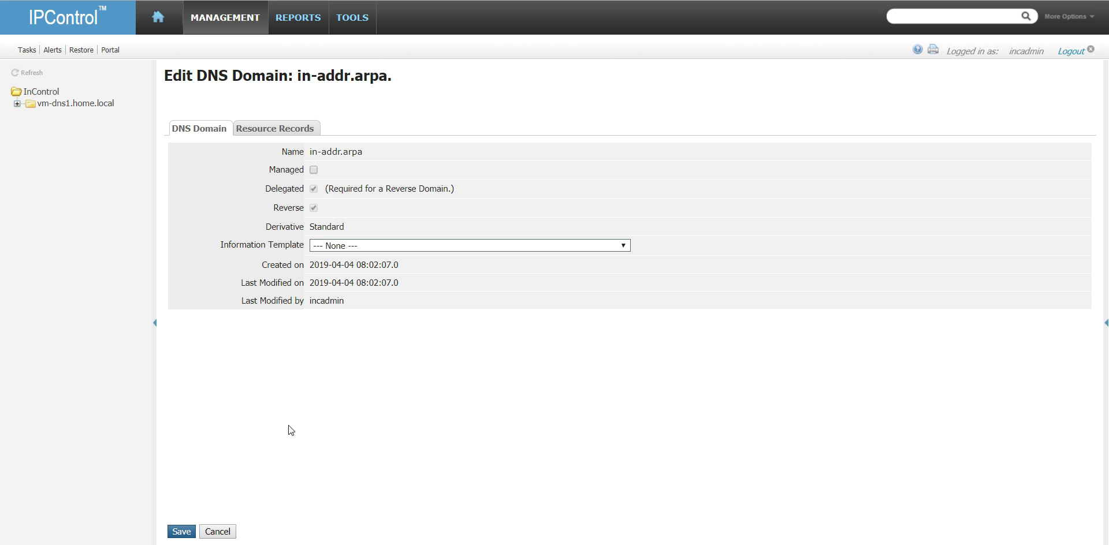
click(229, 531)
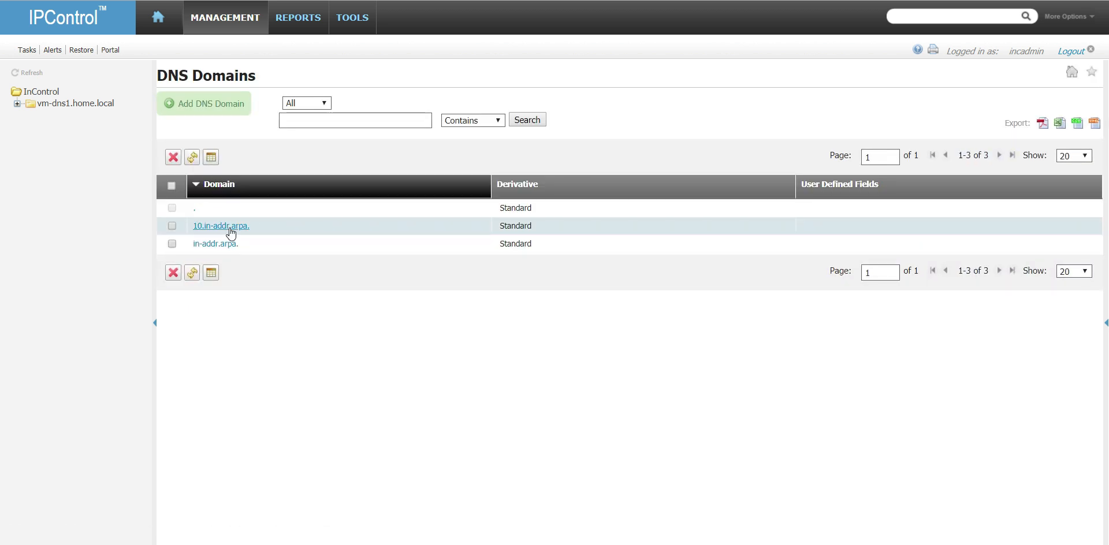
click(230, 232)
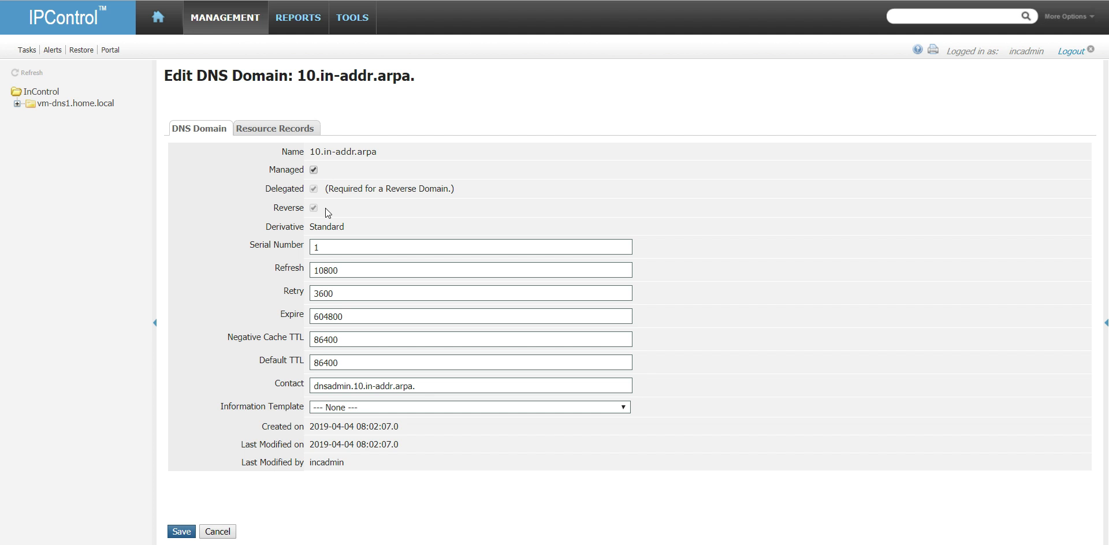
click(218, 532)
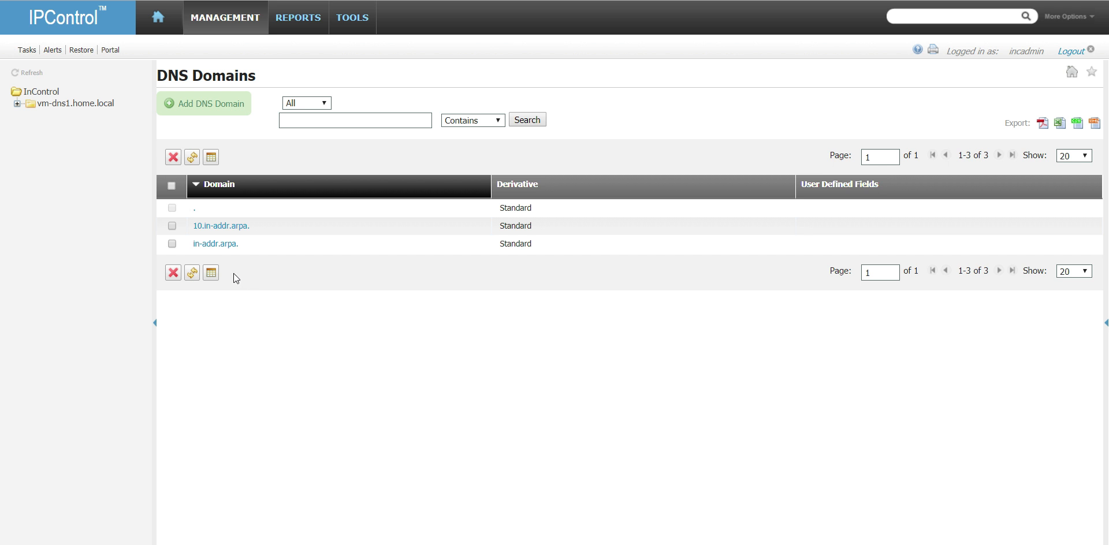
click(206, 107)
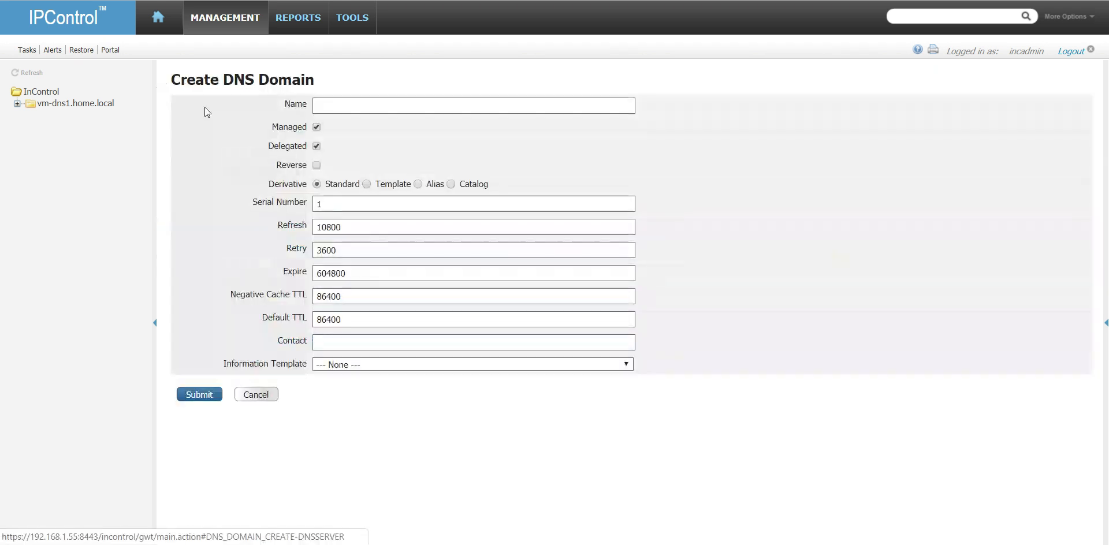
Step: Name the new domain ipcontrol.int and set its information template to ASSET_UDF
click(351, 106)
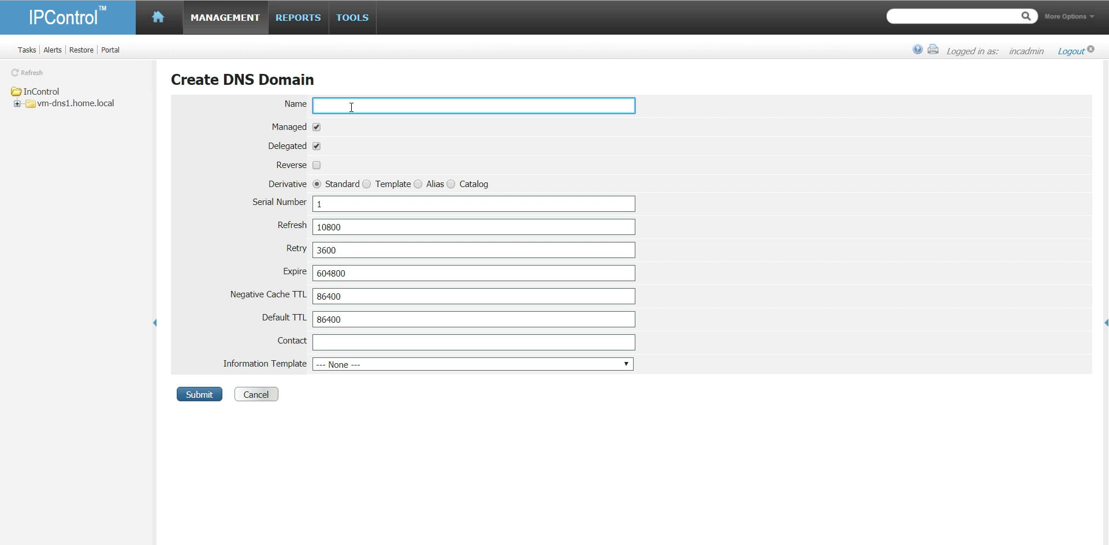
text(vd)
text(ip)
key(BackSpace)
text(ipcontrol.int)
key(Tab)
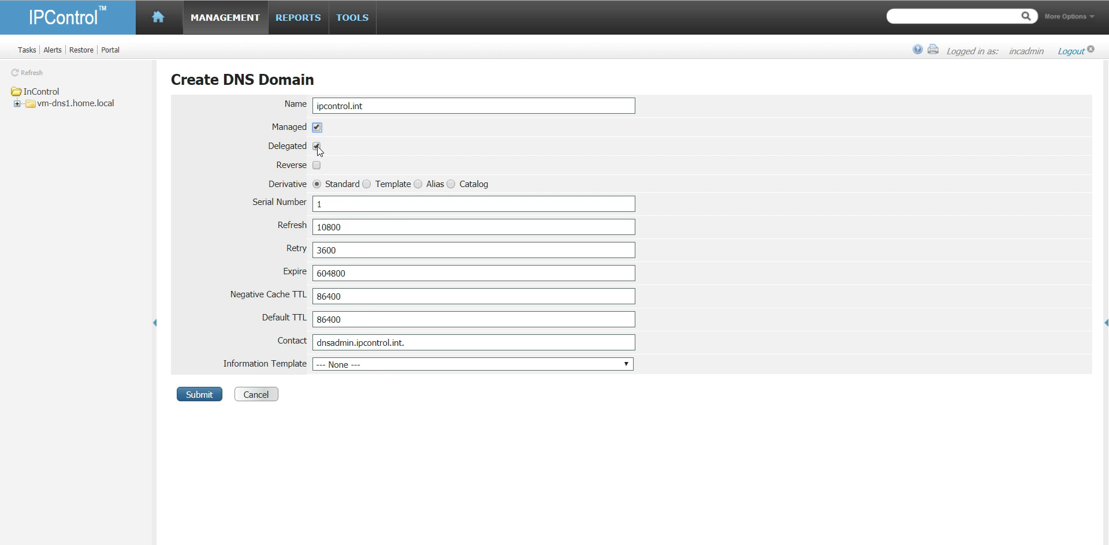
click(489, 364)
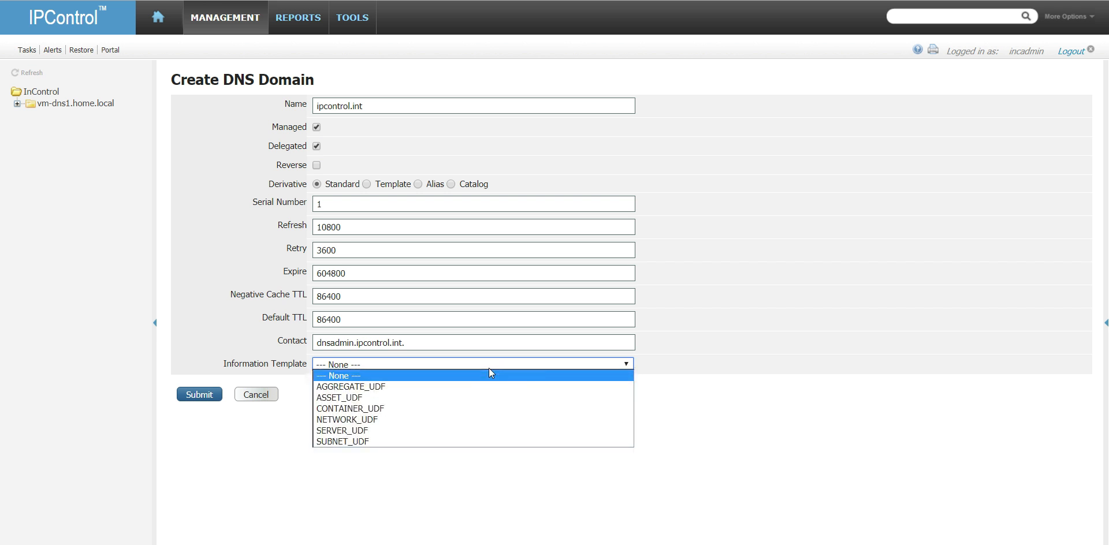
click(452, 398)
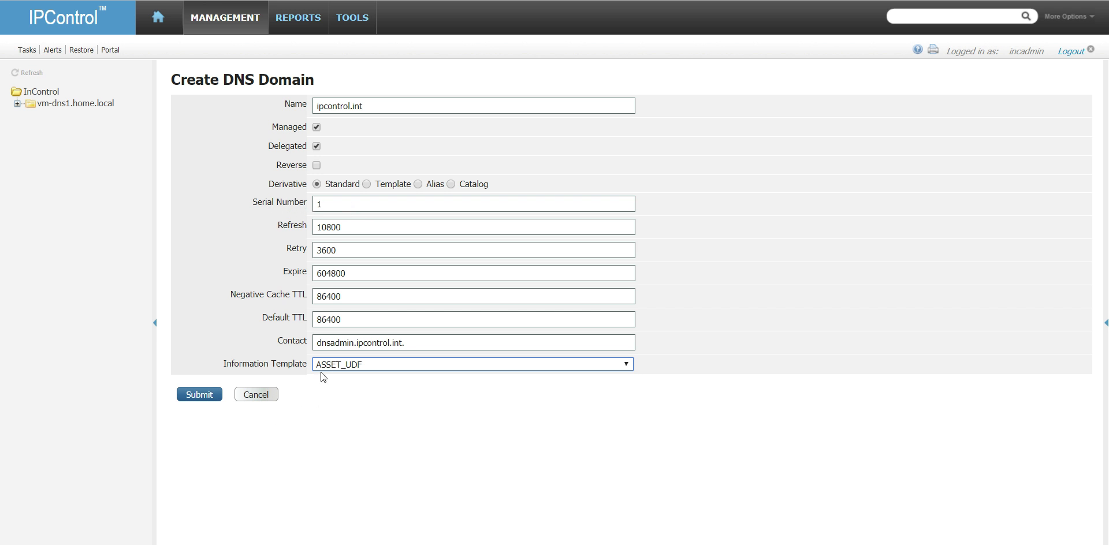
Step: Review the contact, default TTL, negative cache, expire, retry, refresh and serial values
click(421, 341)
click(408, 319)
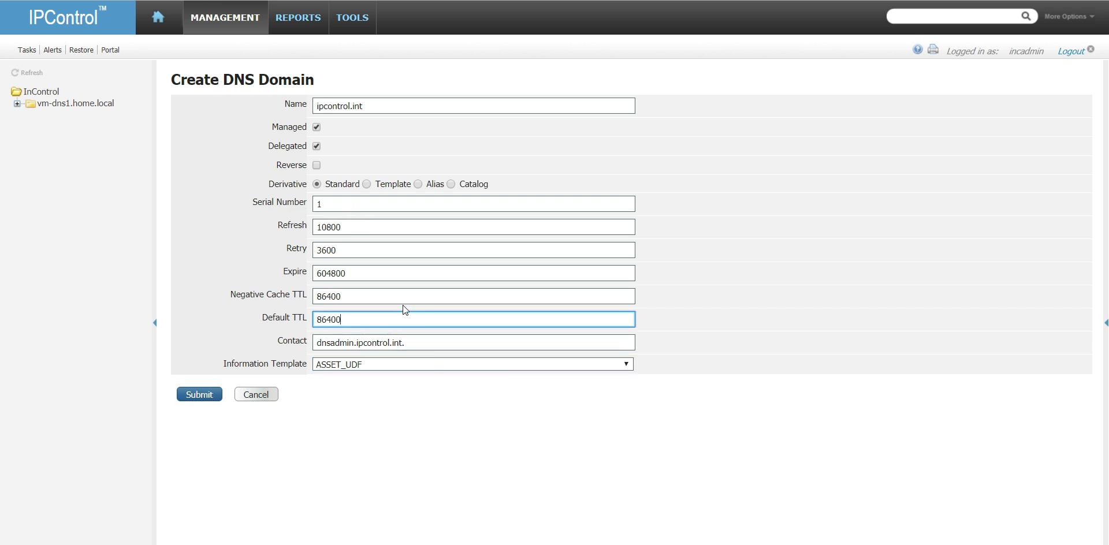
click(403, 297)
click(398, 275)
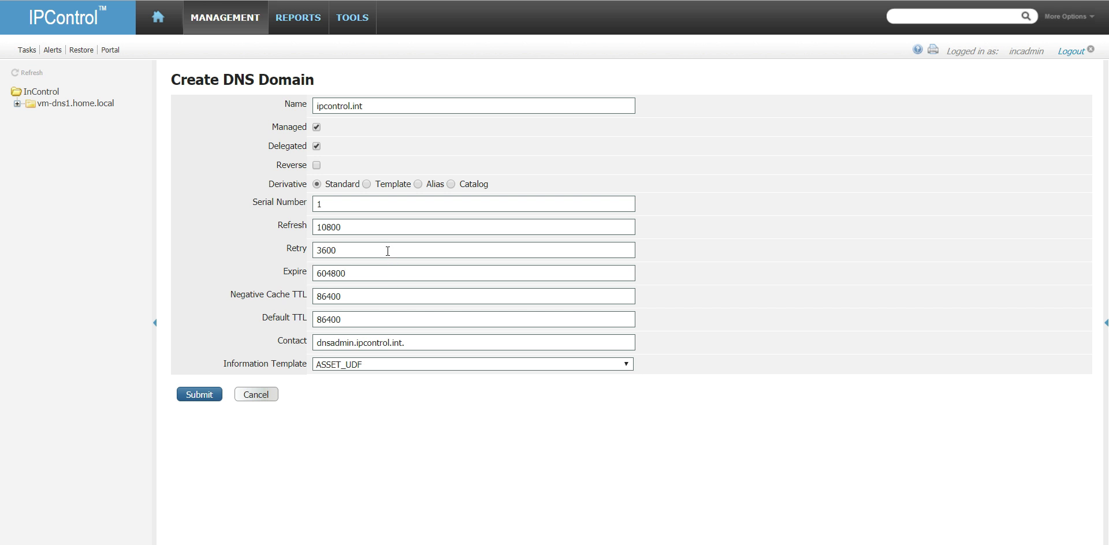
click(388, 249)
click(381, 229)
click(353, 201)
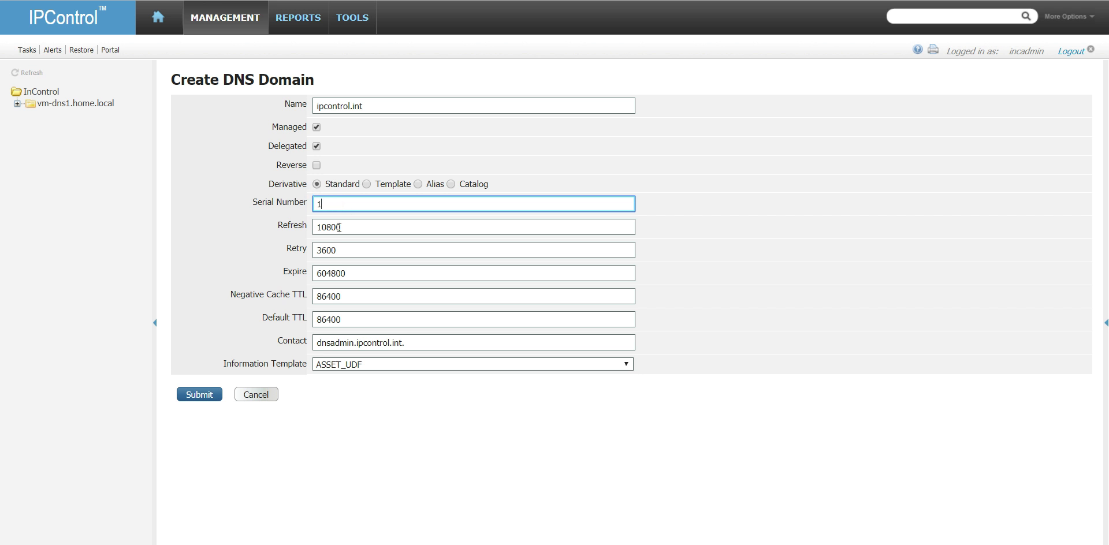
Step: Compare the Template, Alias and Catalog derivatives, then submit ipcontrol.int as Standard
click(367, 185)
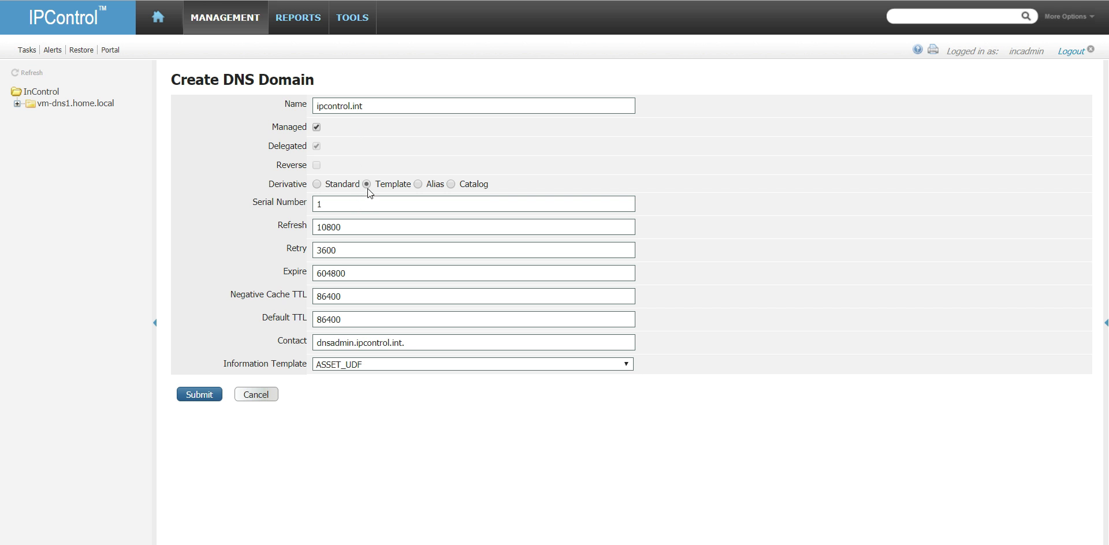
click(417, 184)
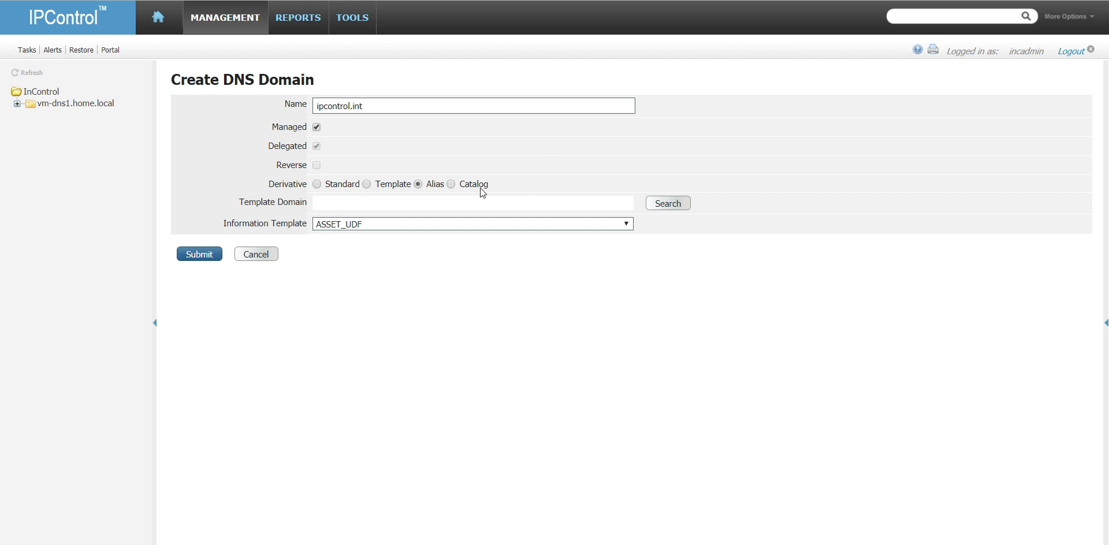
click(451, 184)
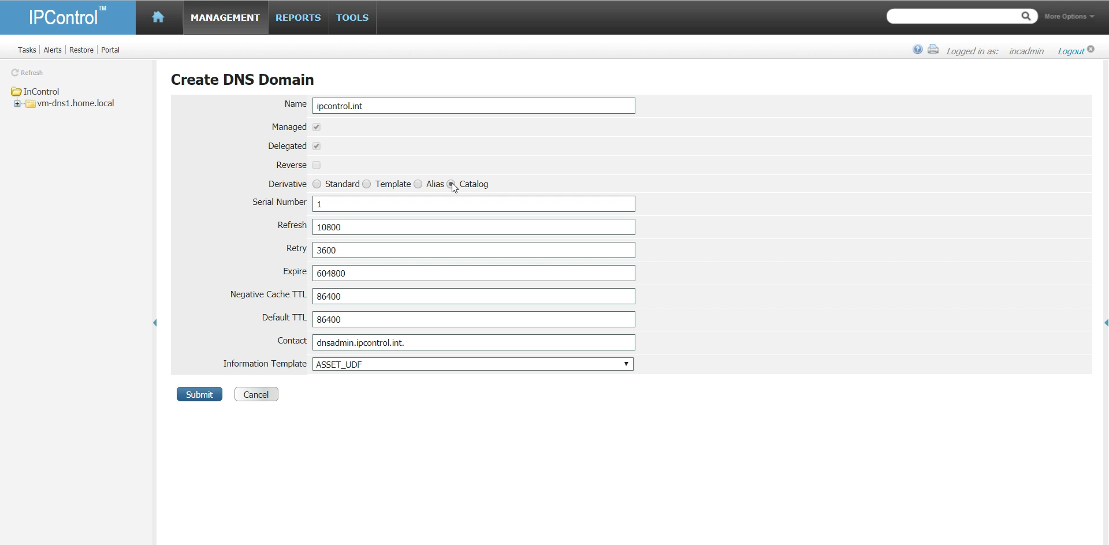
click(317, 184)
click(202, 392)
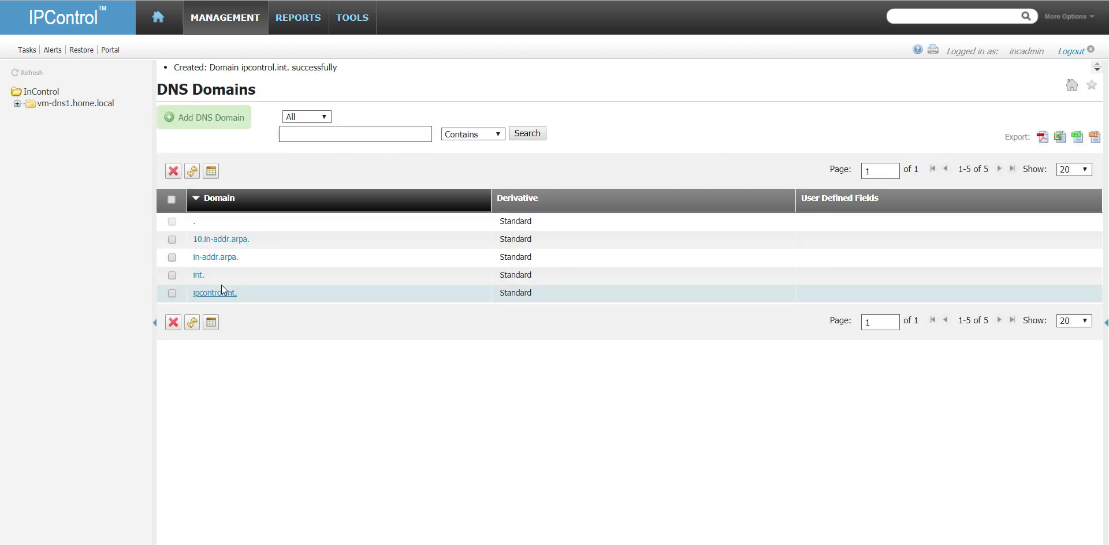
Step: Create the DNS domain 168.192.in-addr.arpa with Reverse ticked
click(218, 121)
click(317, 112)
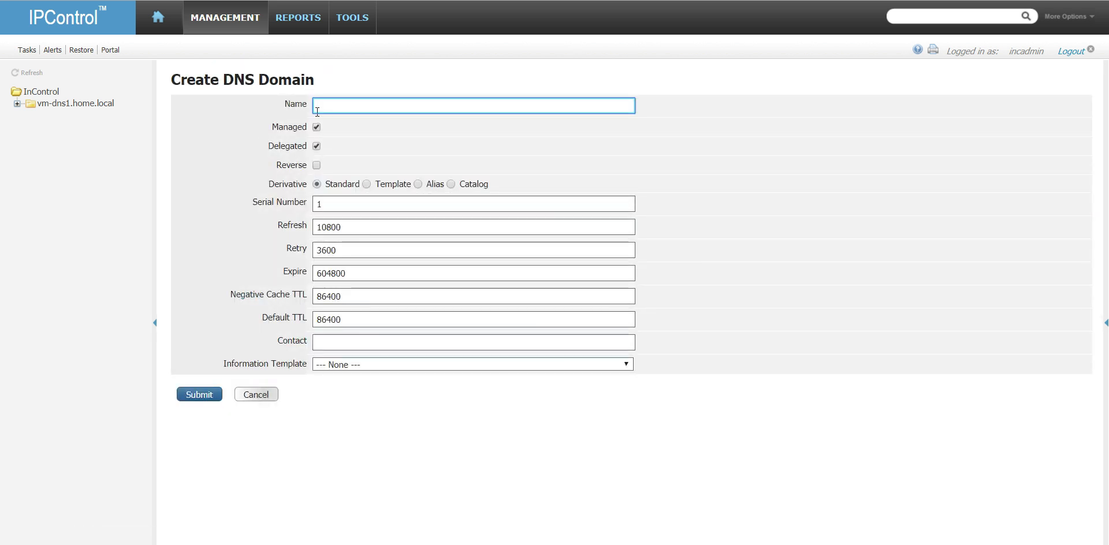
text(168.192.in-addr.arpa)
key(Tab)
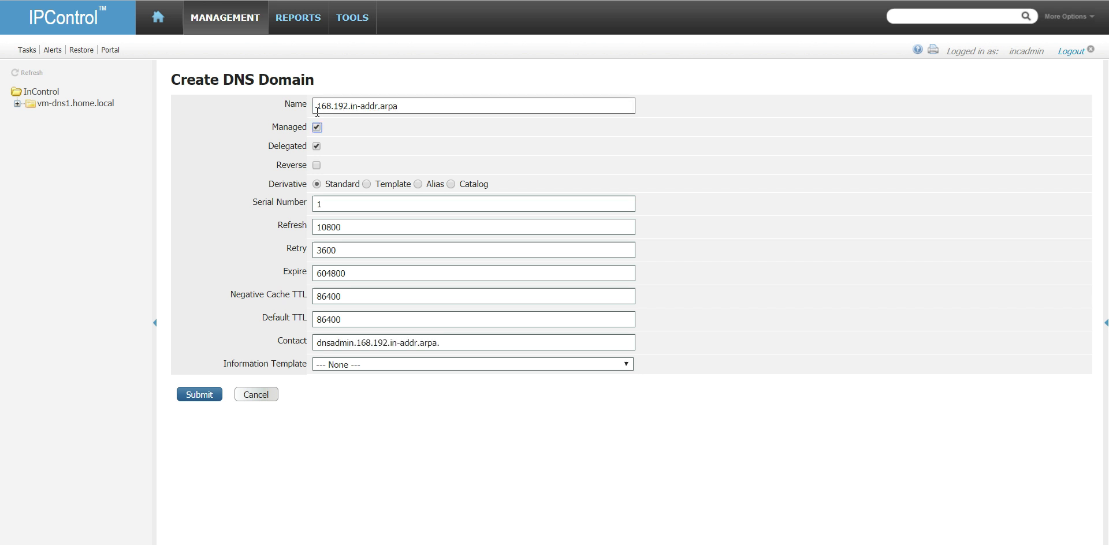
click(317, 165)
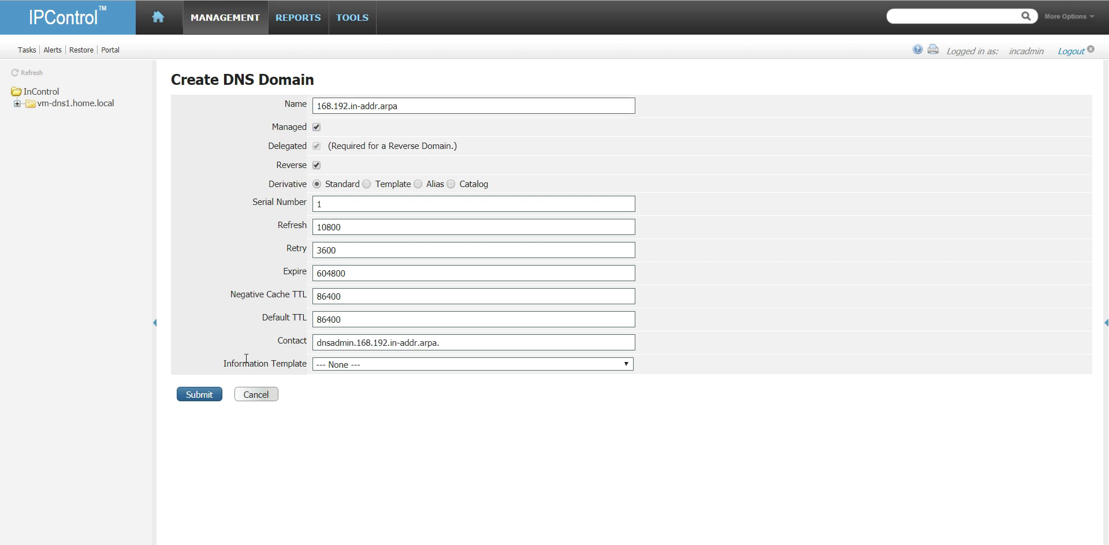
click(203, 395)
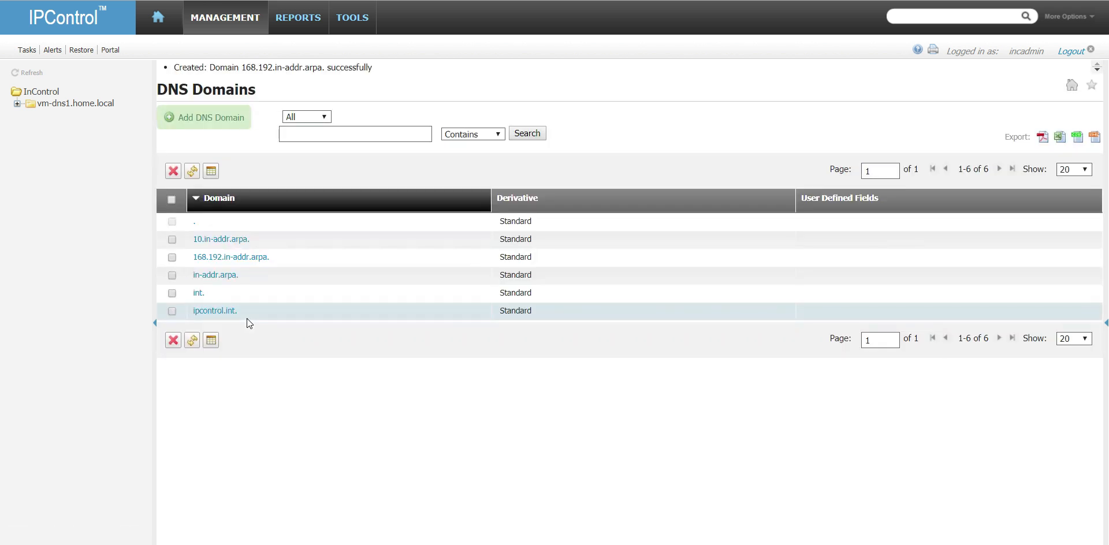
Step: From Servers/Services, open vm-dns1.home.local's zones and start adding a Master zone
mouse_move(239, 19)
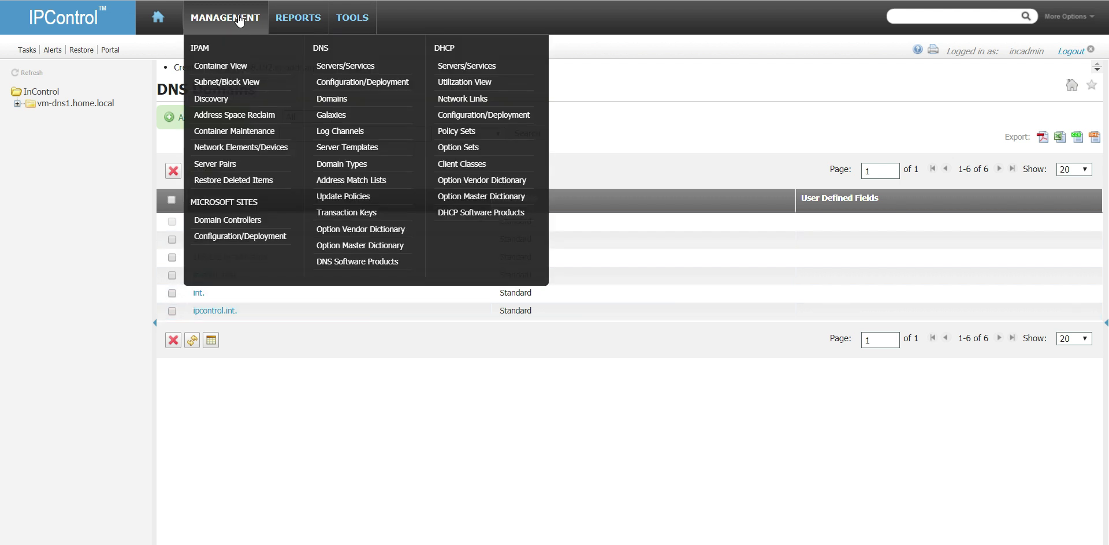
click(357, 67)
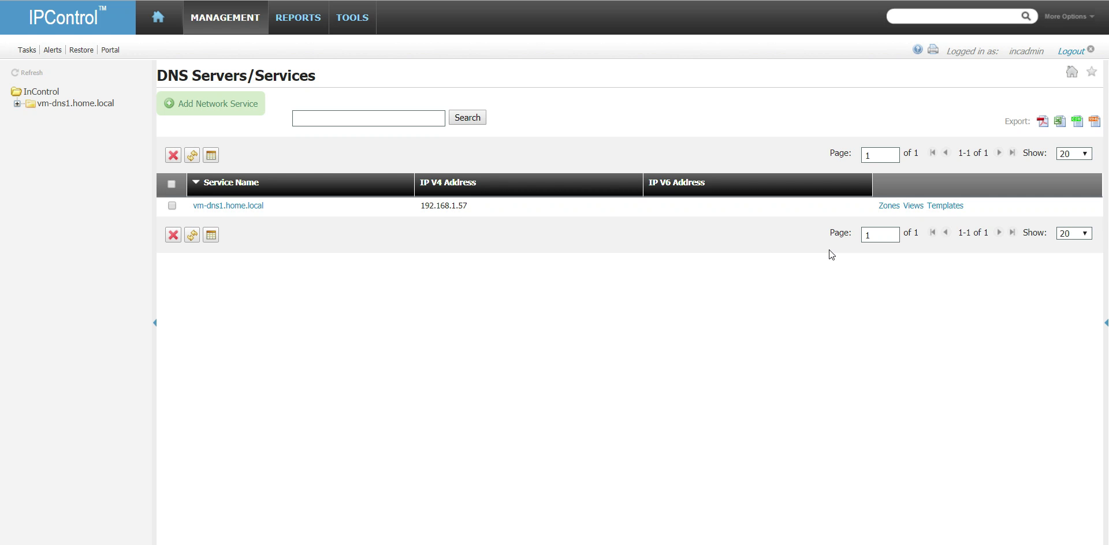
click(888, 206)
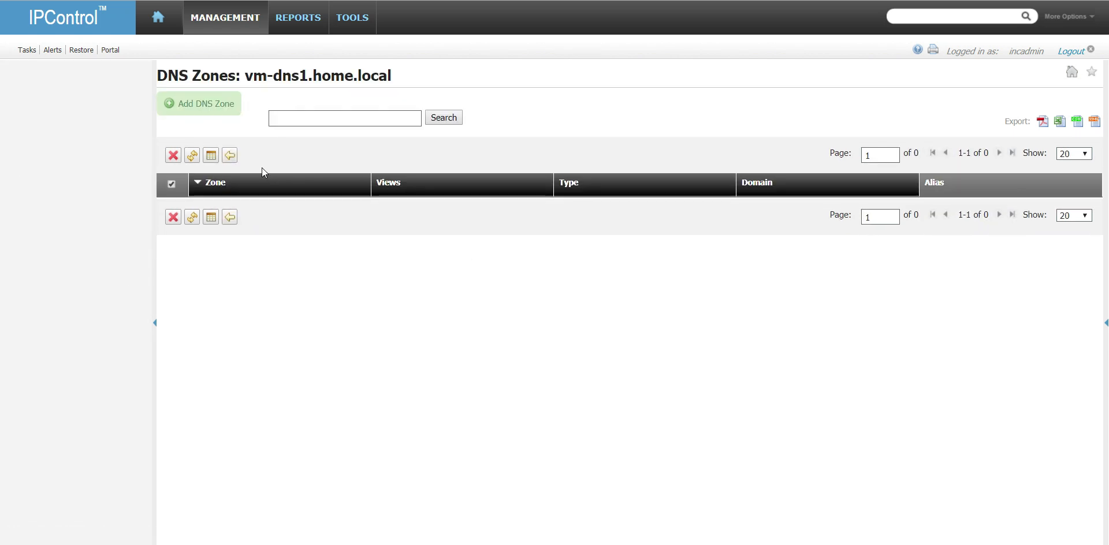
click(197, 110)
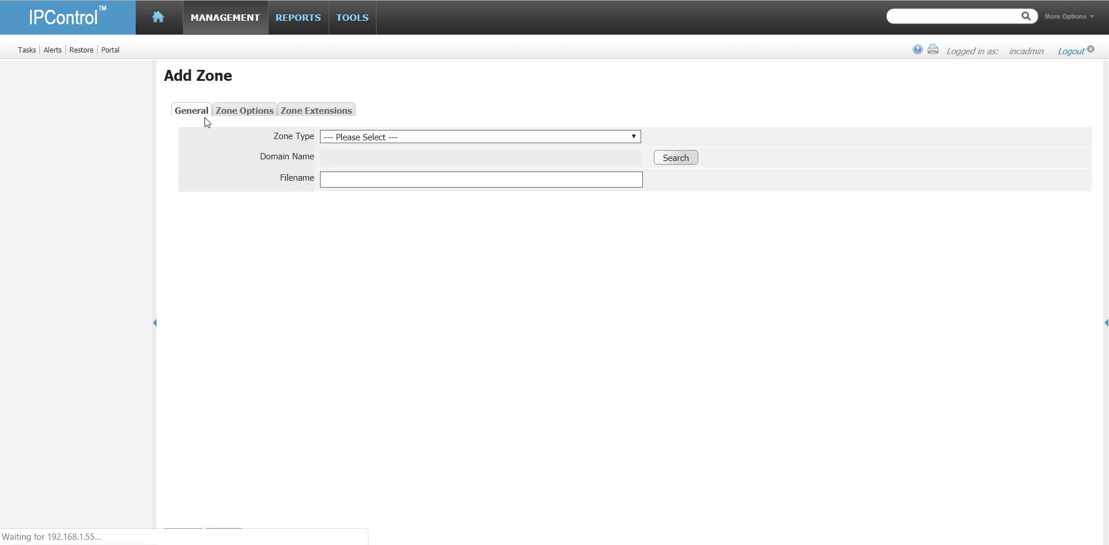
click(498, 136)
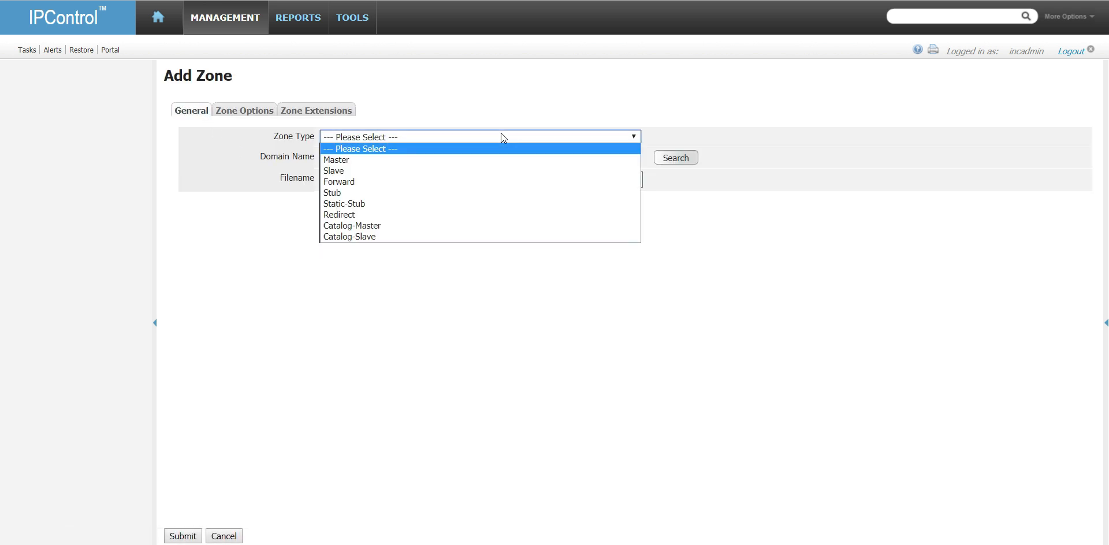
click(522, 160)
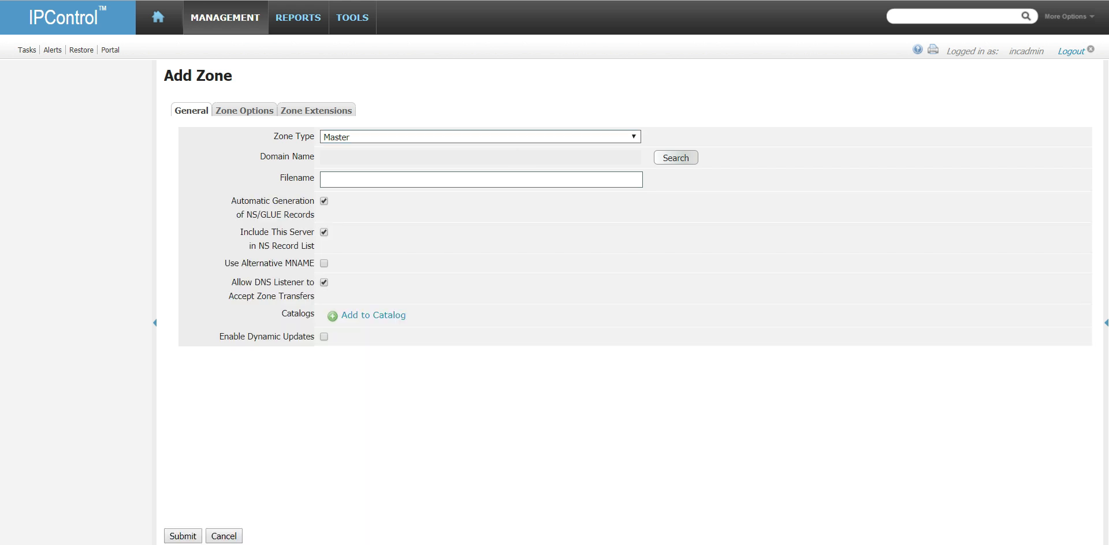
Step: Pick ipcontrol.int as the zone's domain, giving filename db.ipcontrol.int
click(664, 157)
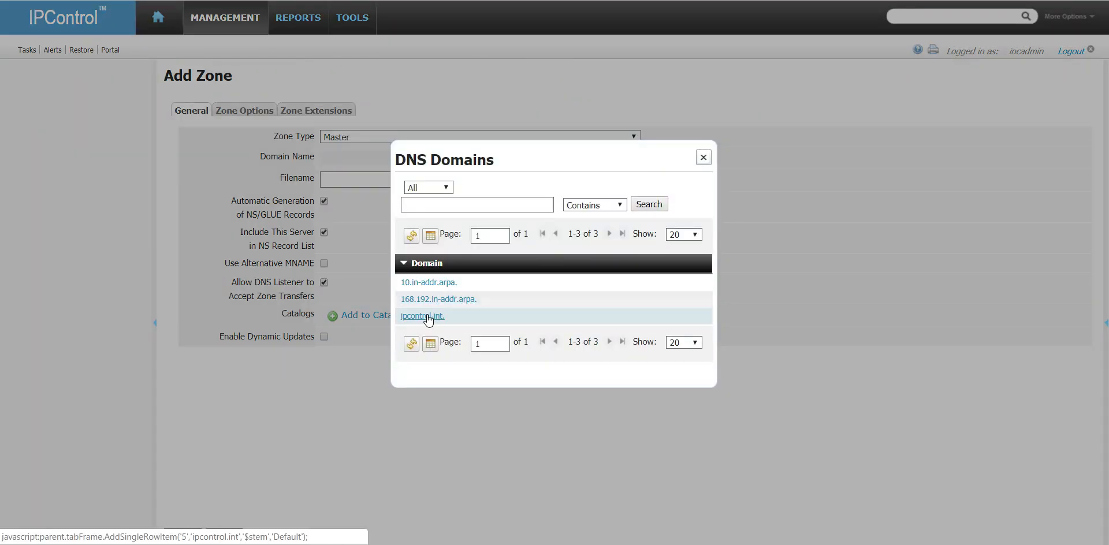
click(423, 316)
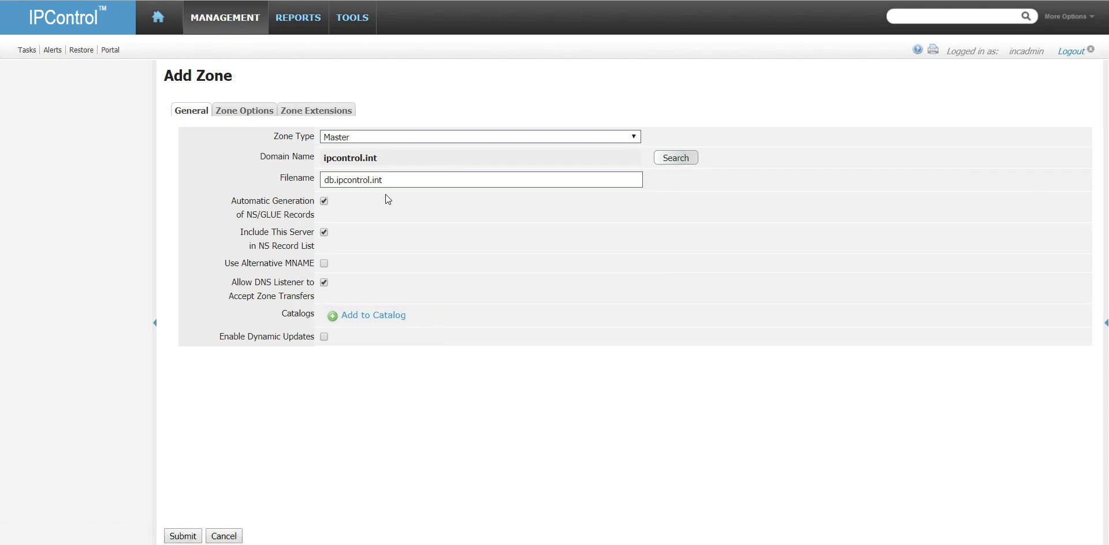
click(389, 179)
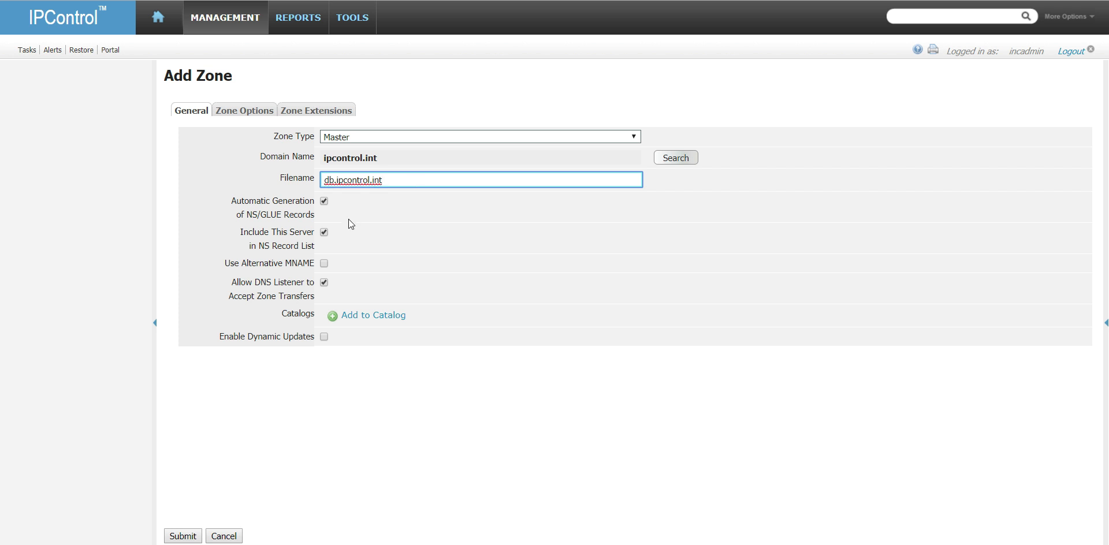
Step: Try the NS/GLUE and Alternative MNAME checkboxes, then restore automatic NS/GLUE generation
click(324, 201)
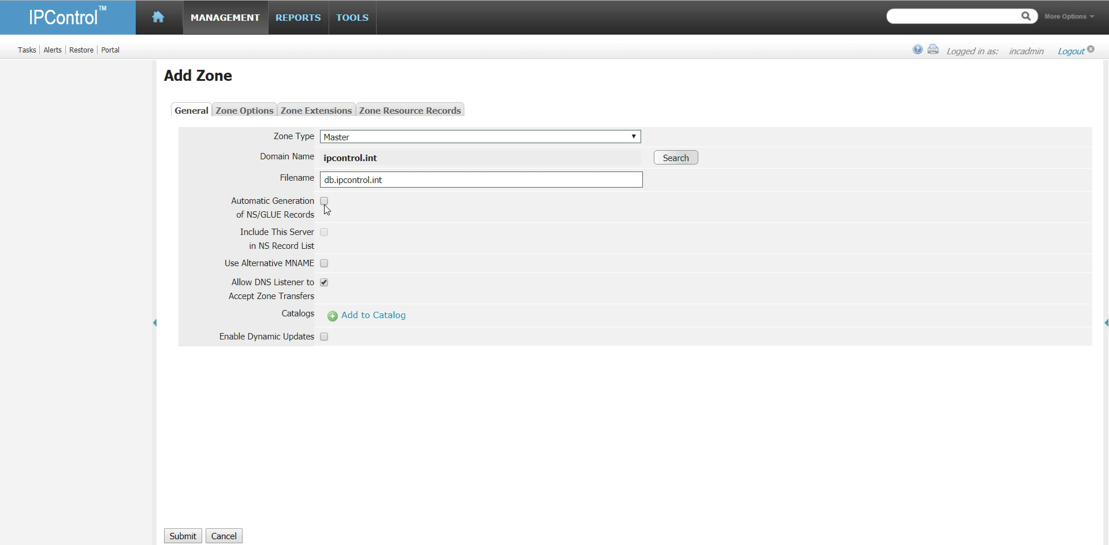
click(325, 202)
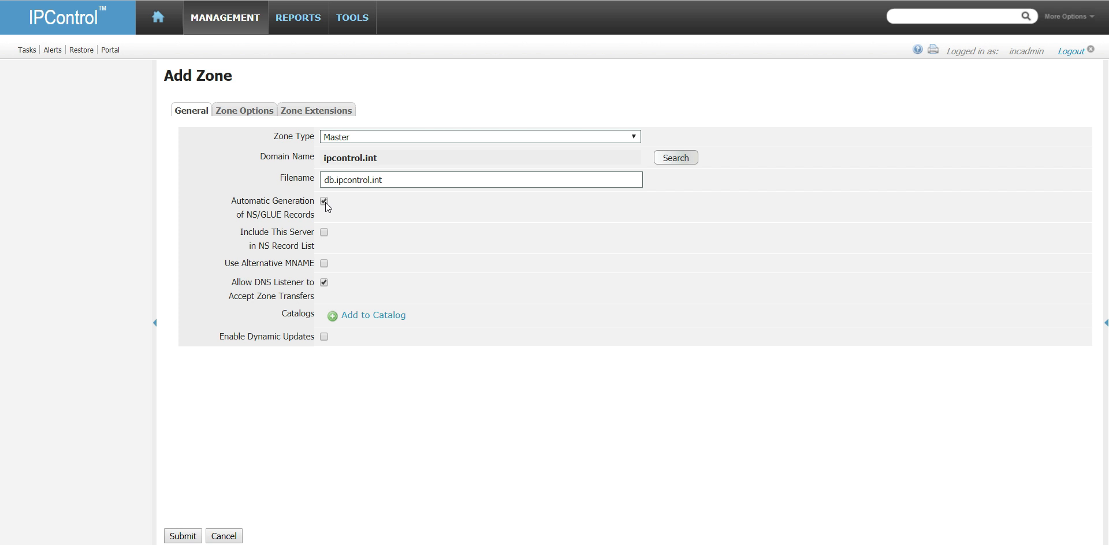
click(324, 202)
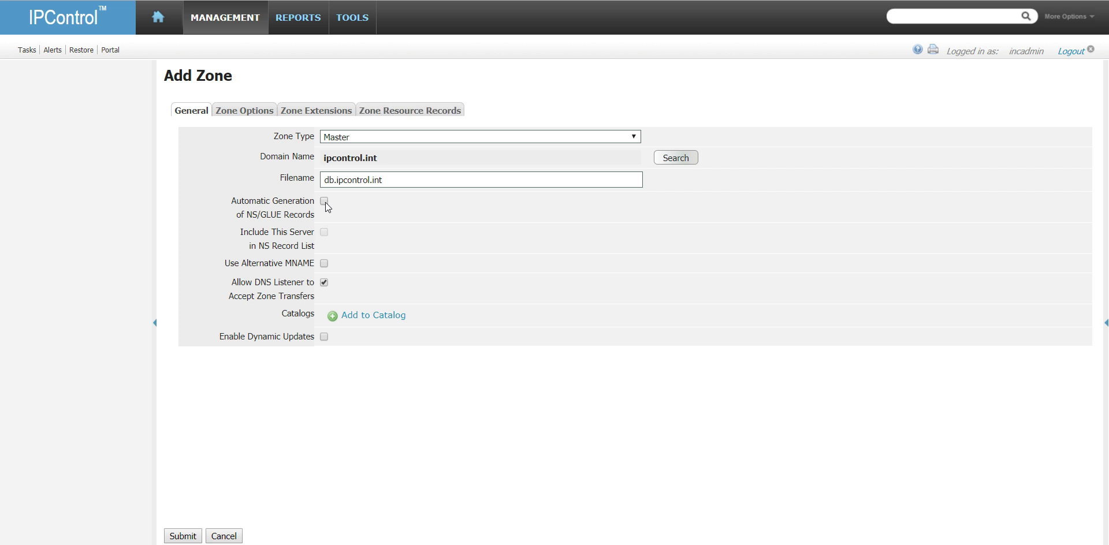
click(324, 264)
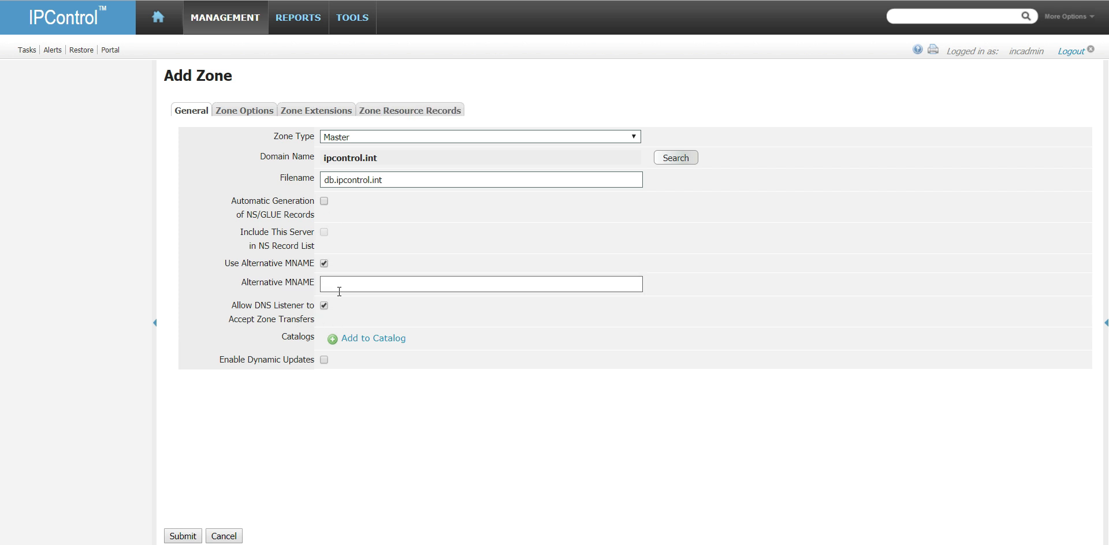
click(336, 283)
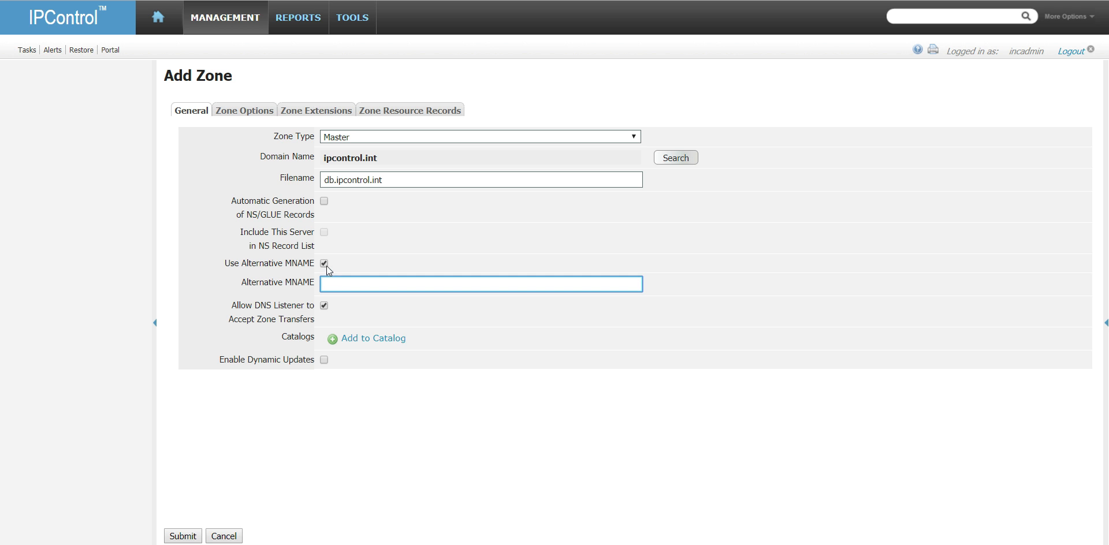
click(324, 264)
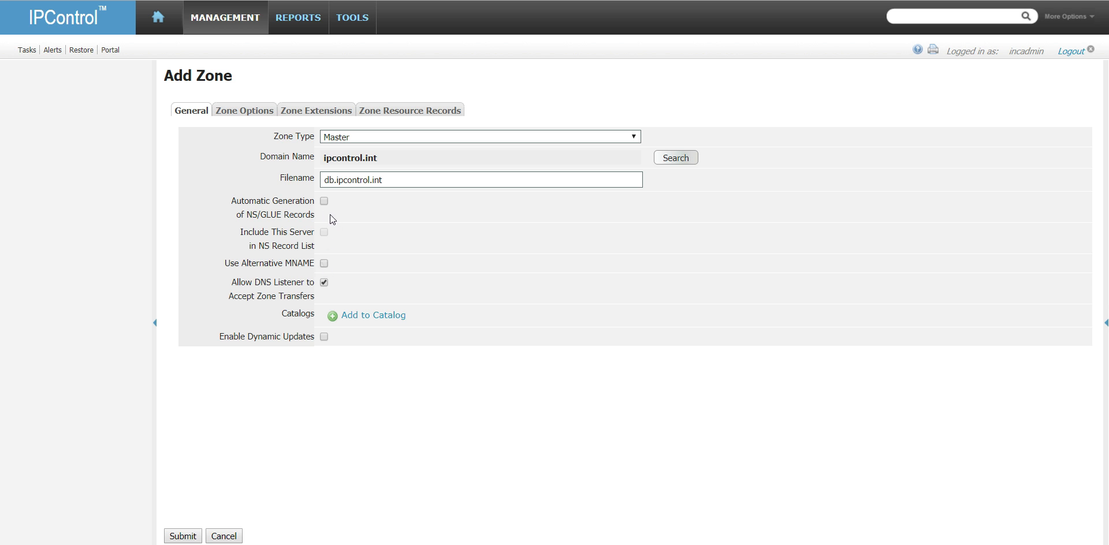
click(324, 198)
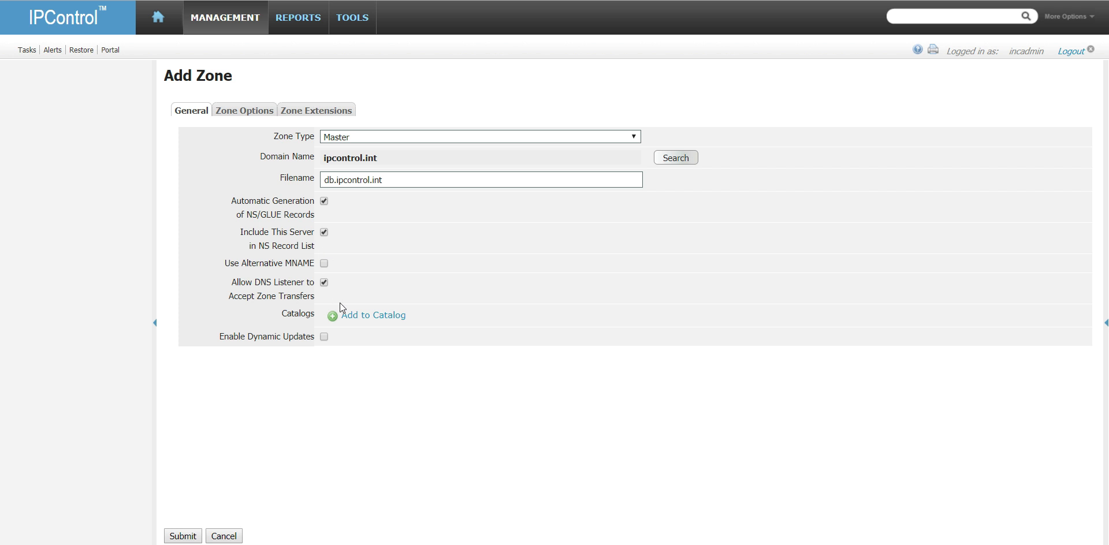
drag(231, 282, 317, 300)
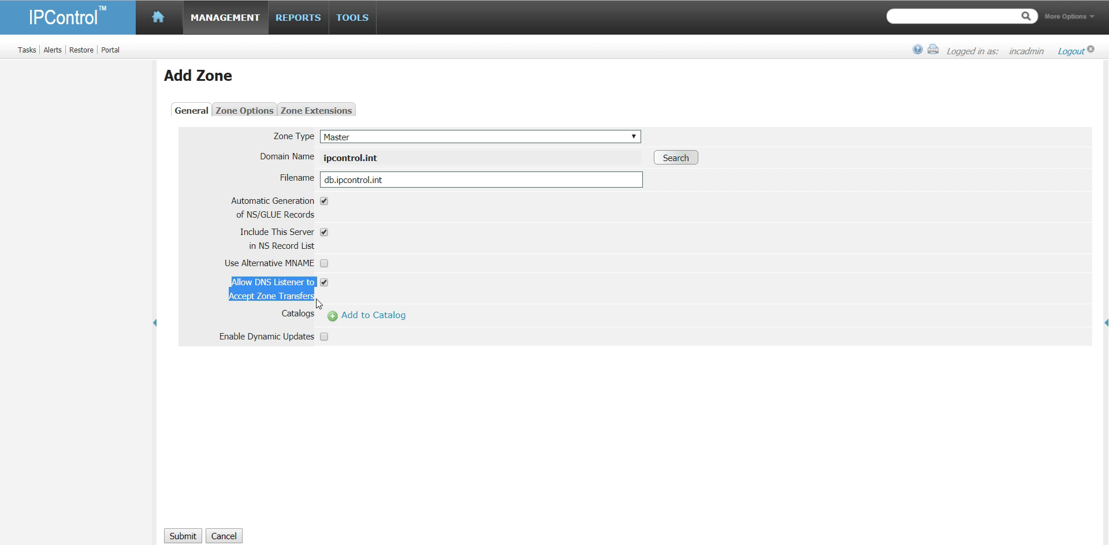
Step: Enable dynamic updates allowed from localnets, then show the zone's Zone Options
click(324, 336)
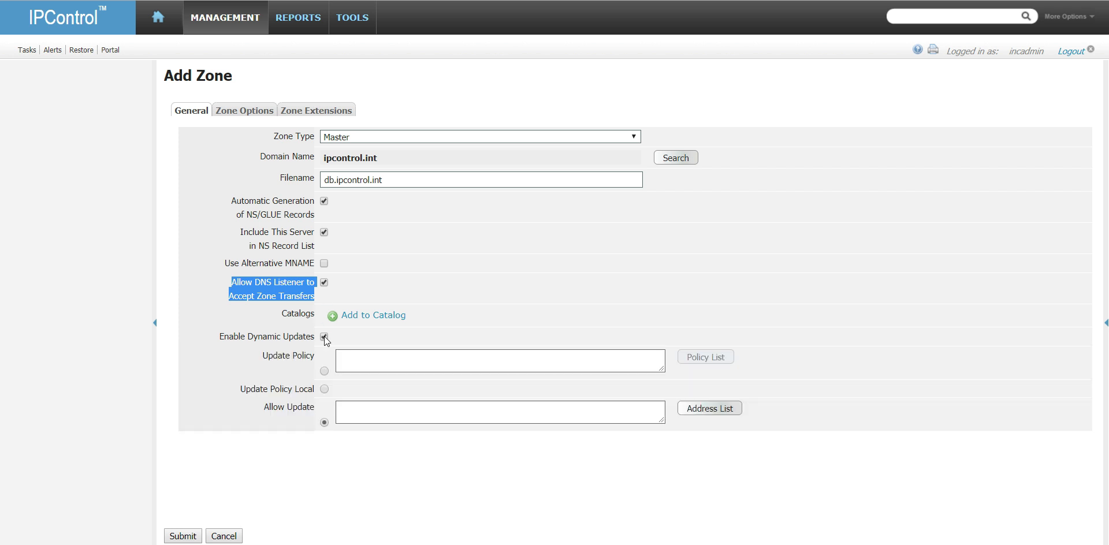
click(709, 408)
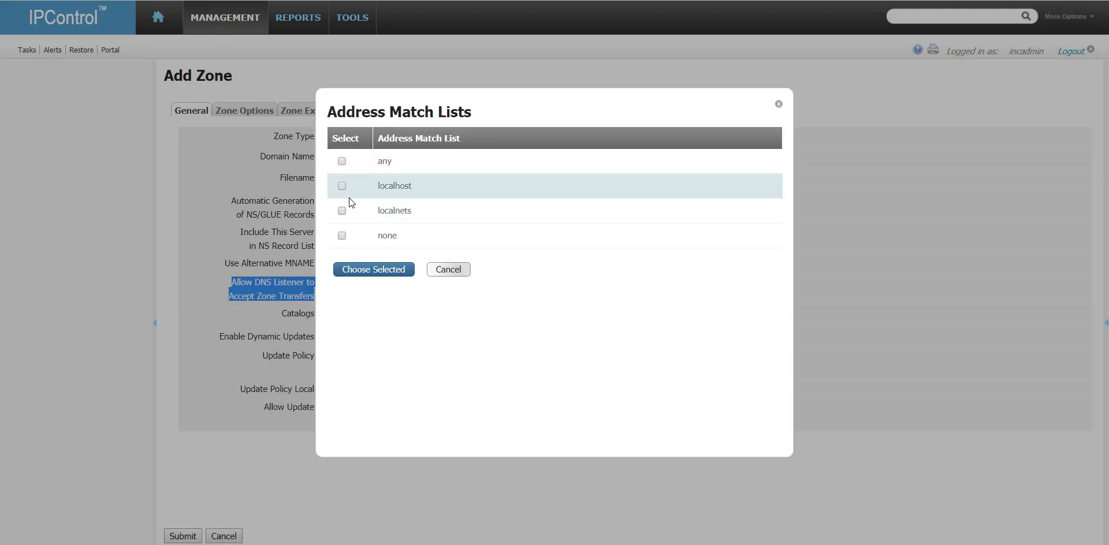
click(341, 211)
click(379, 266)
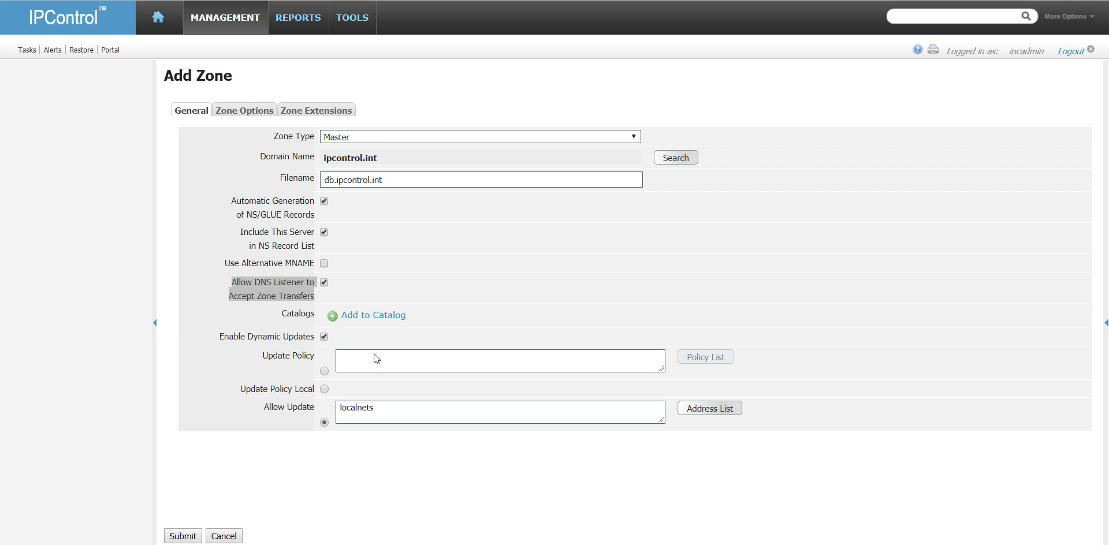
click(258, 115)
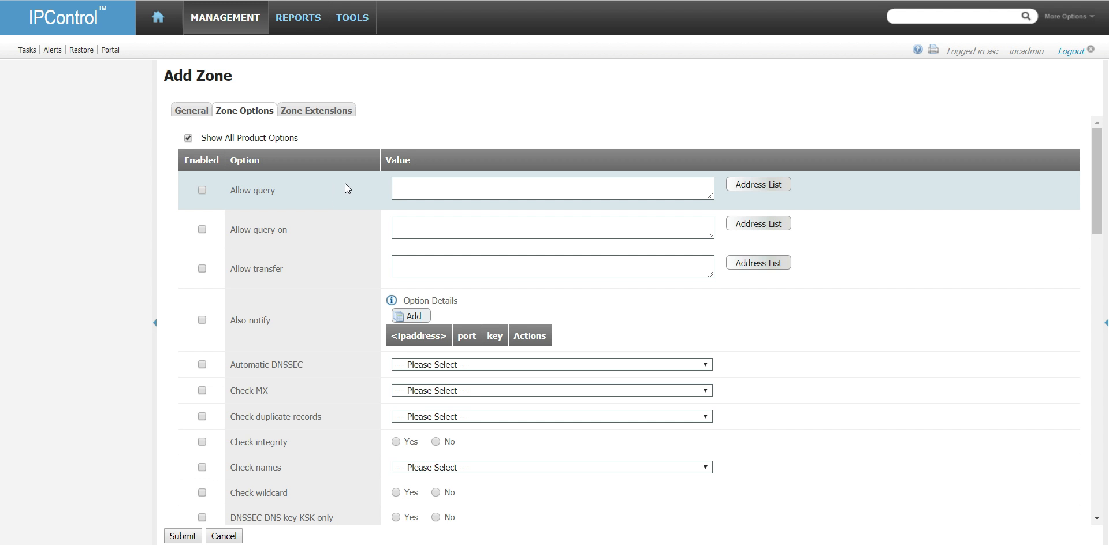
Step: Allow queries from any and zone transfers to localnets
click(777, 185)
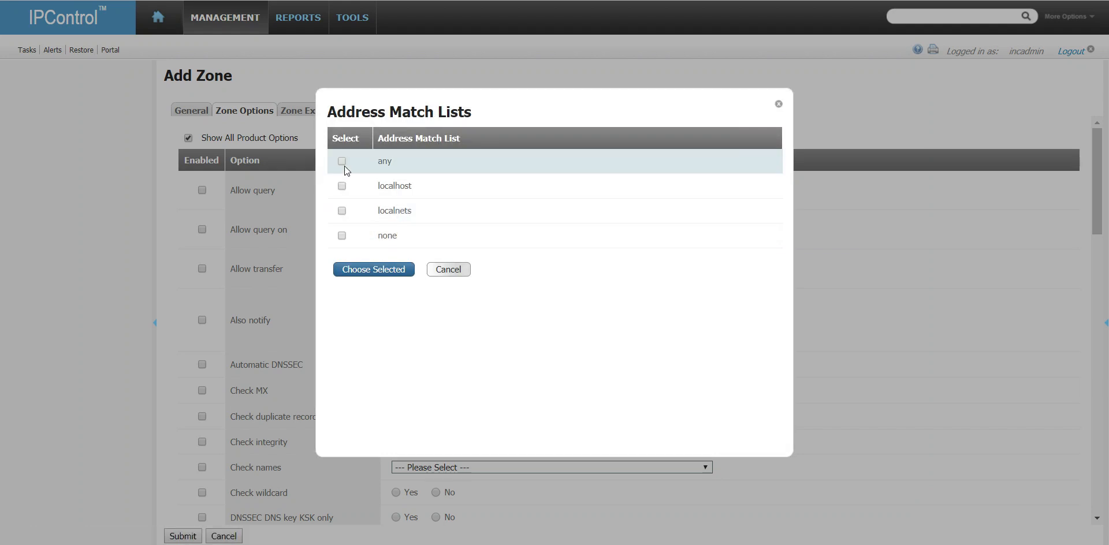
click(341, 162)
click(381, 272)
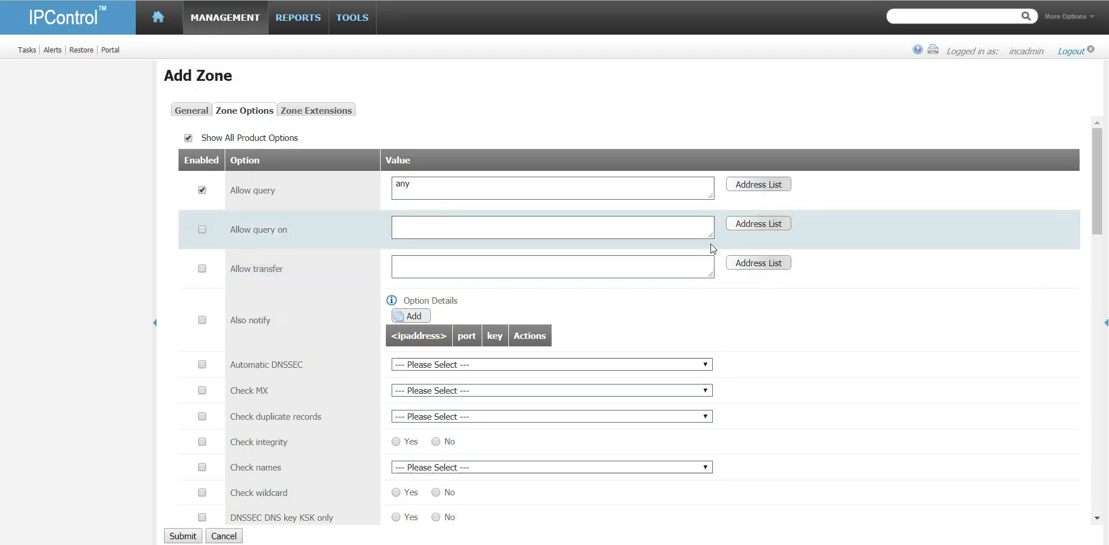
click(765, 264)
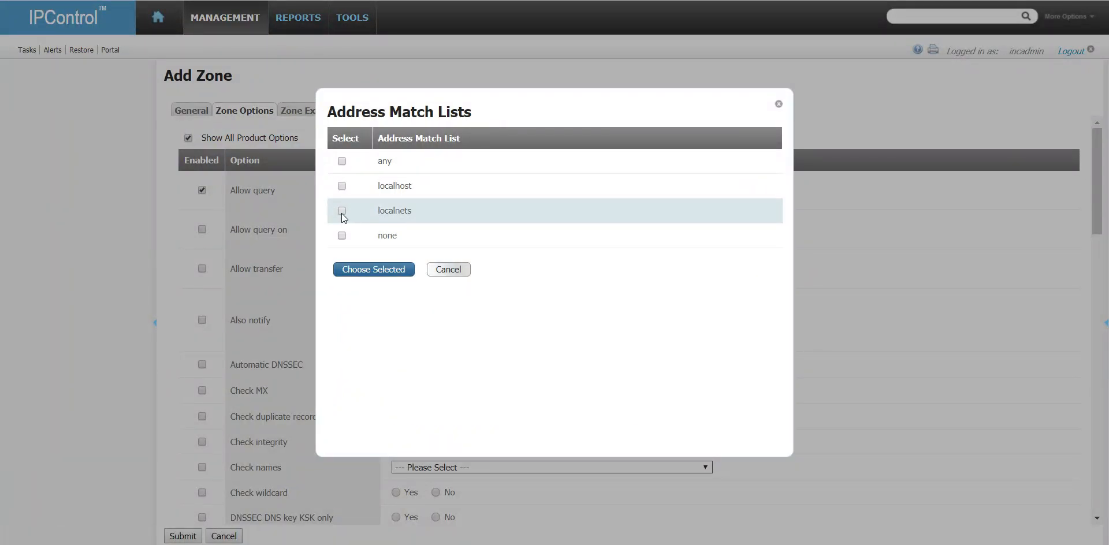
click(341, 211)
click(379, 275)
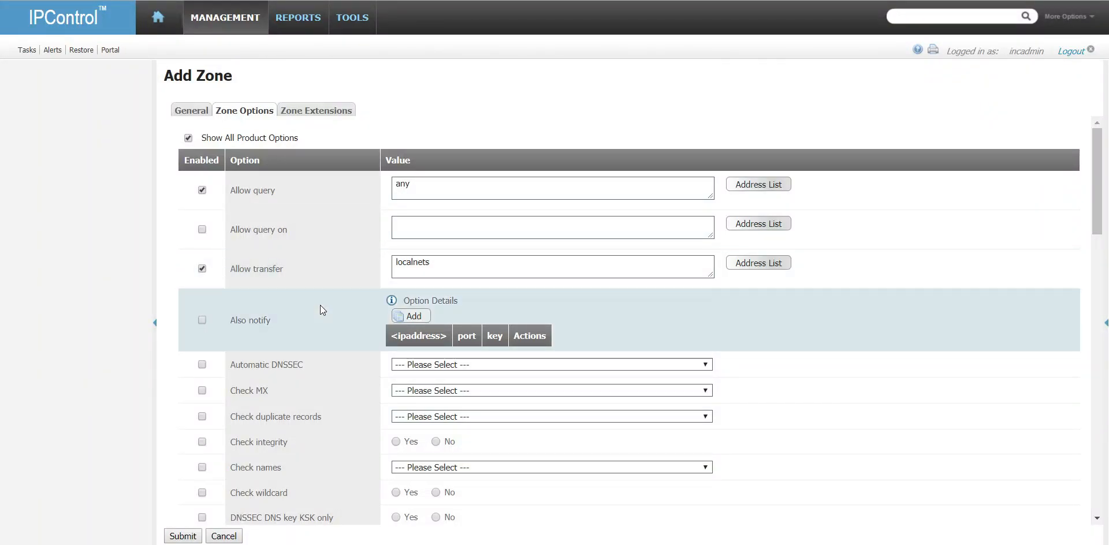
Step: Add an Also notify entry for 192.168.1.55 on port 5053
scroll(320, 305, down, 2)
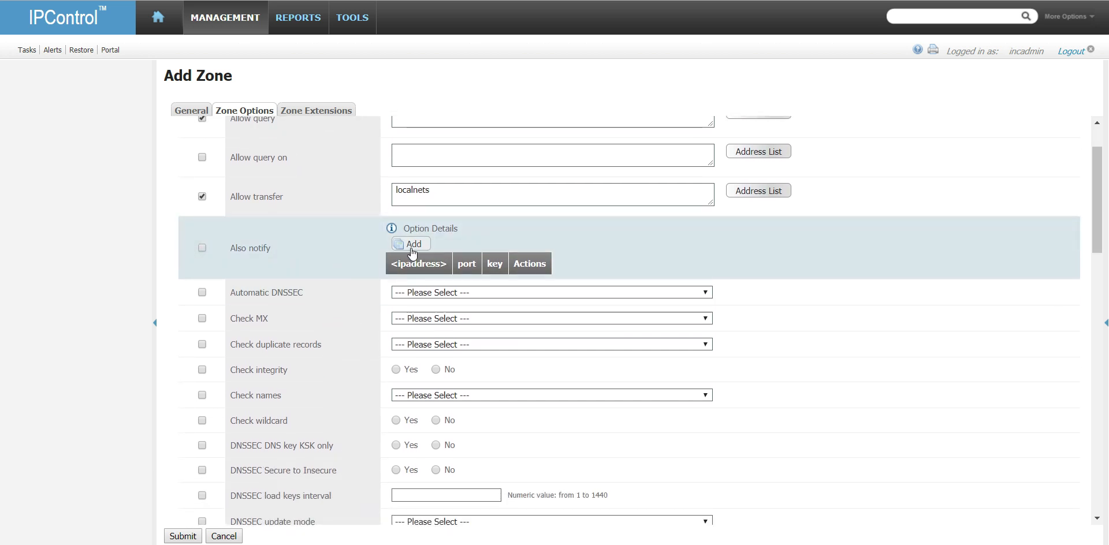
click(413, 244)
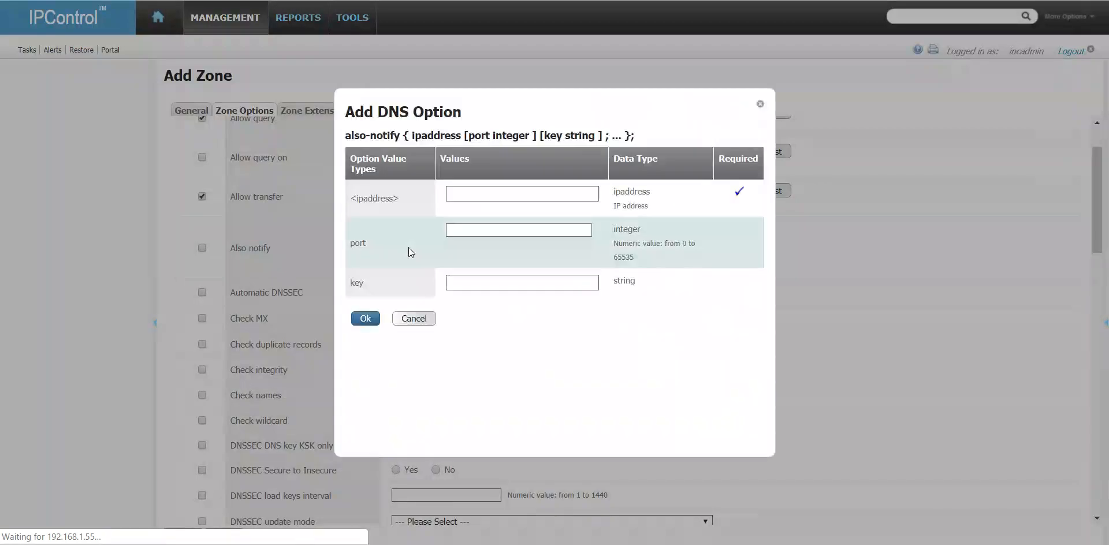
click(465, 196)
text(192)
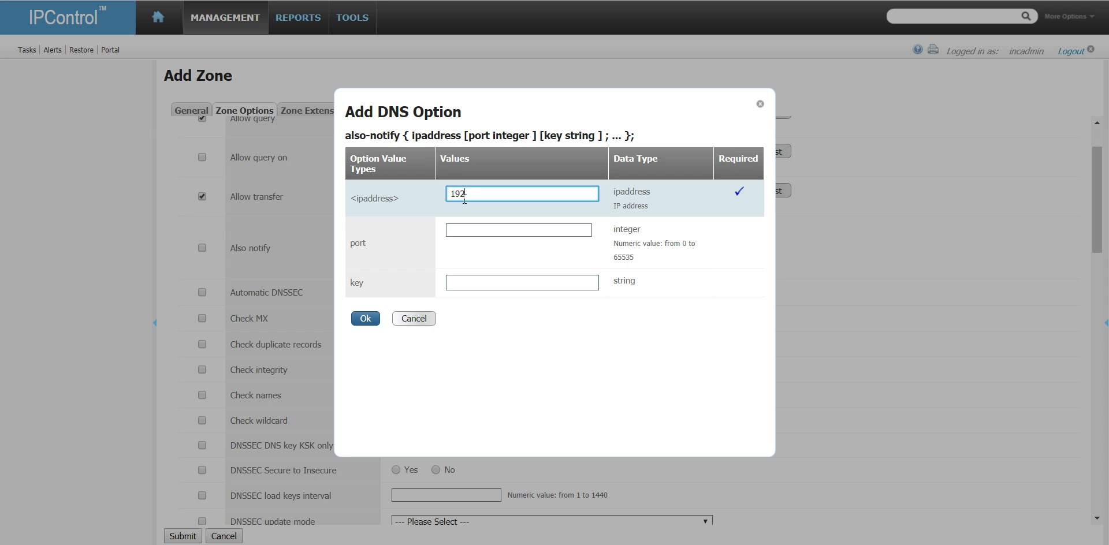
text(.168.1.55)
key(Tab)
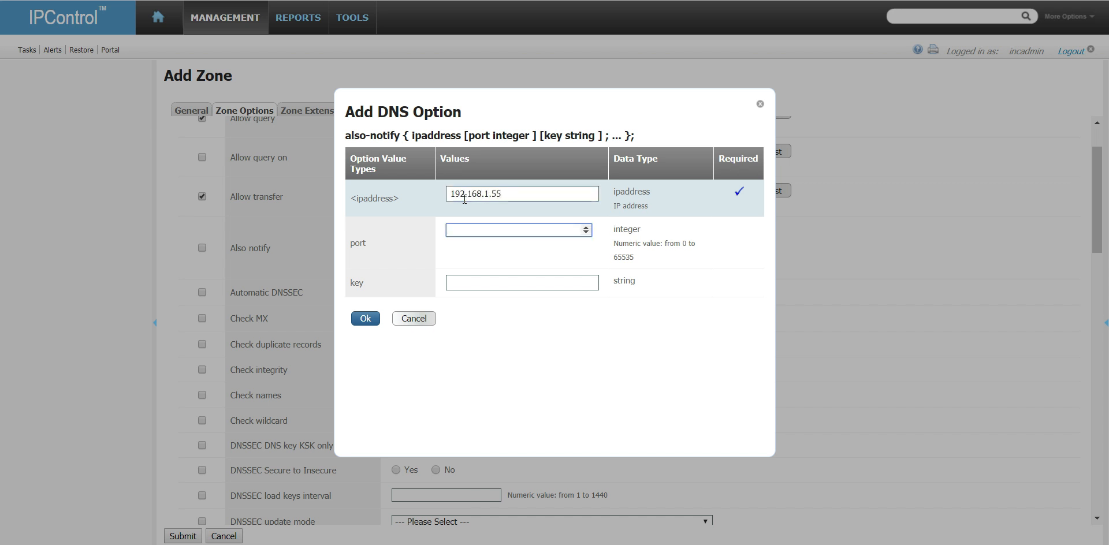
text(5053)
click(370, 320)
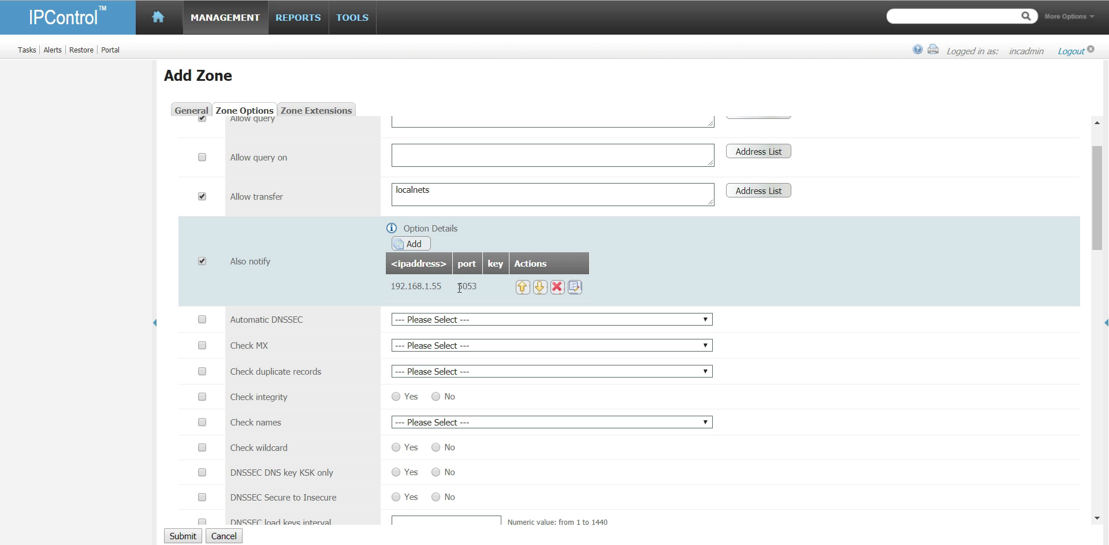
Step: Set Check names to ignore and Notify to yes
scroll(463, 293, down, 3)
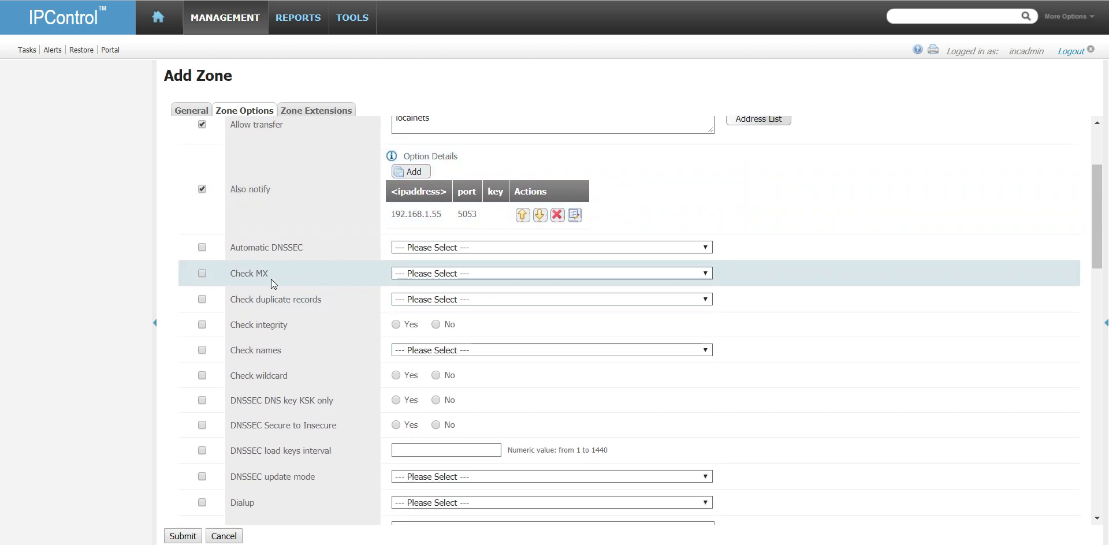
click(461, 350)
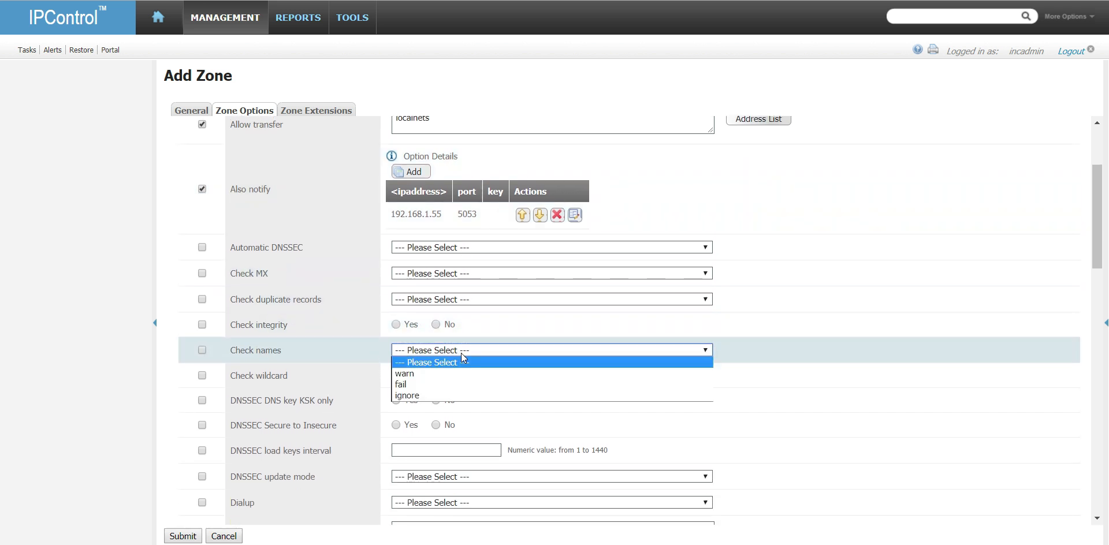
click(462, 395)
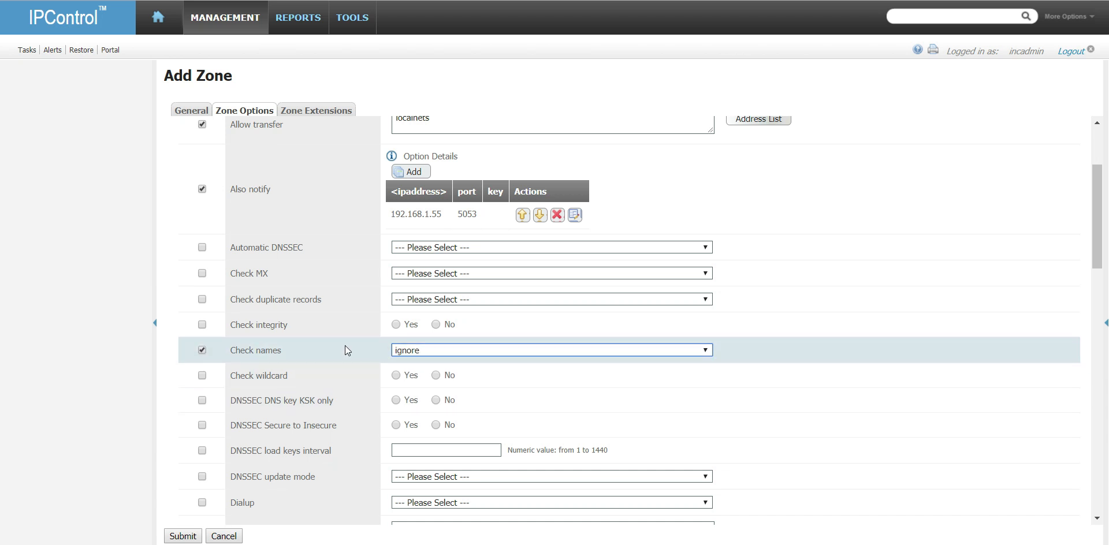
scroll(345, 346, down, 6)
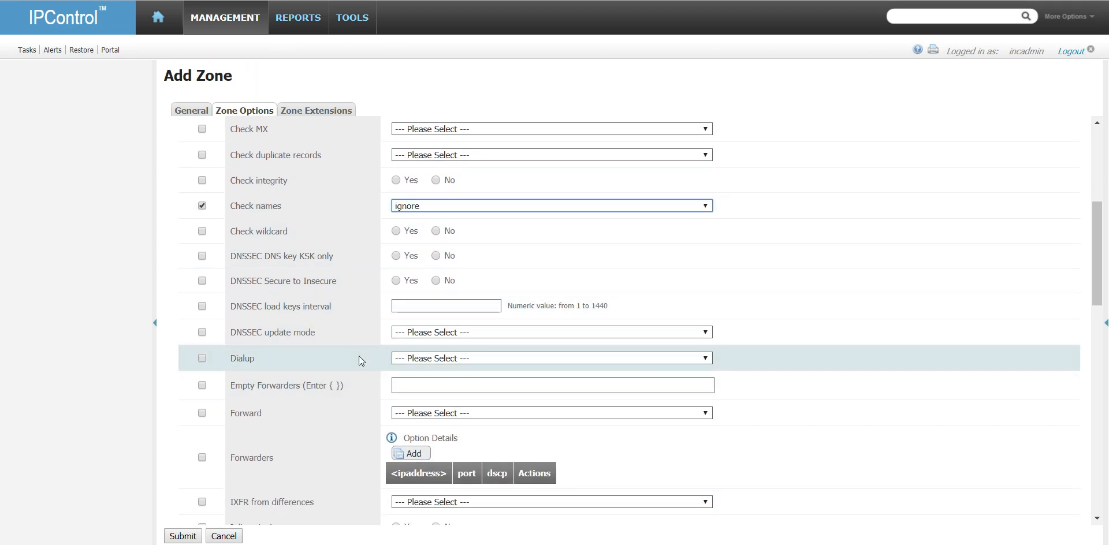
scroll(359, 356, down, 3)
scroll(358, 356, down, 6)
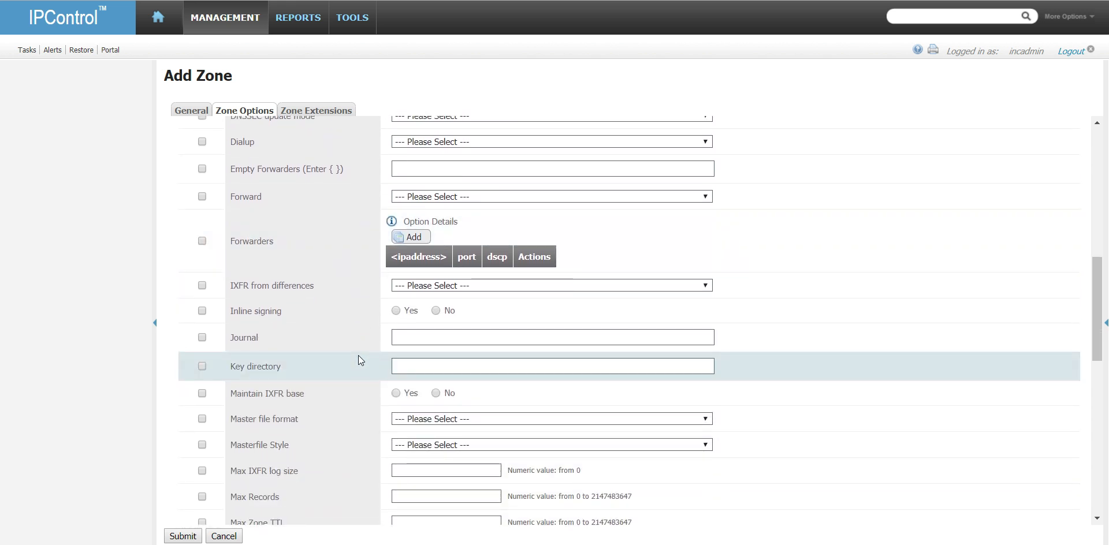
scroll(358, 360, down, 6)
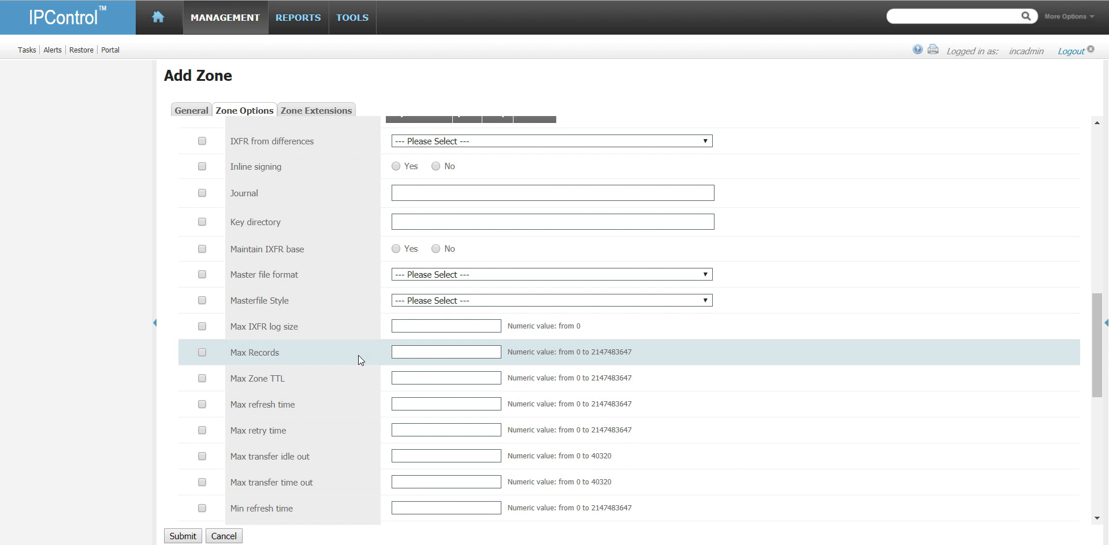
scroll(358, 360, down, 10)
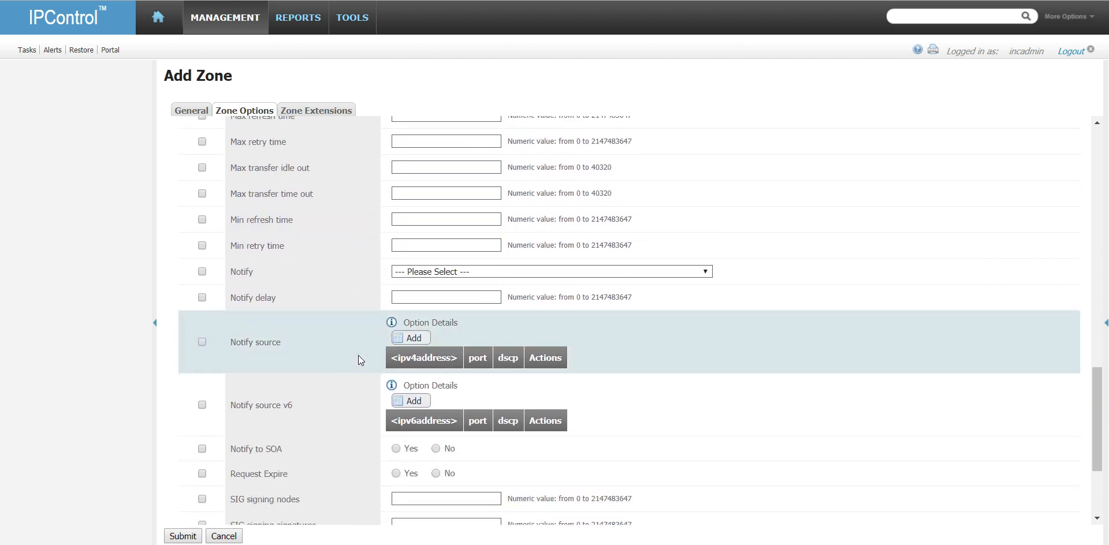
click(435, 272)
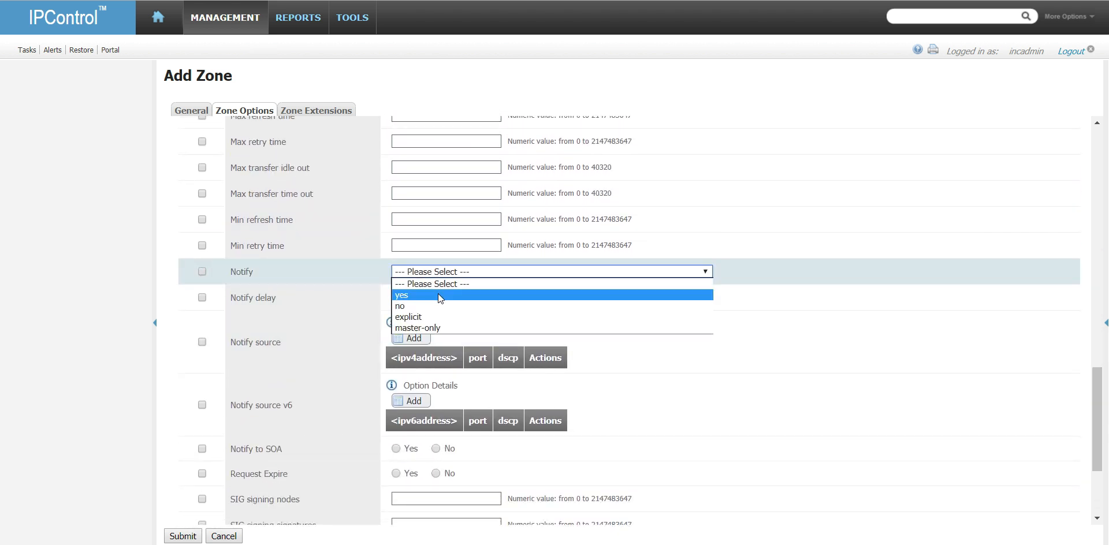
click(438, 295)
Step: Turn on Zone stats, set Serial update method to increment, and submit the zone
scroll(344, 346, down, 3)
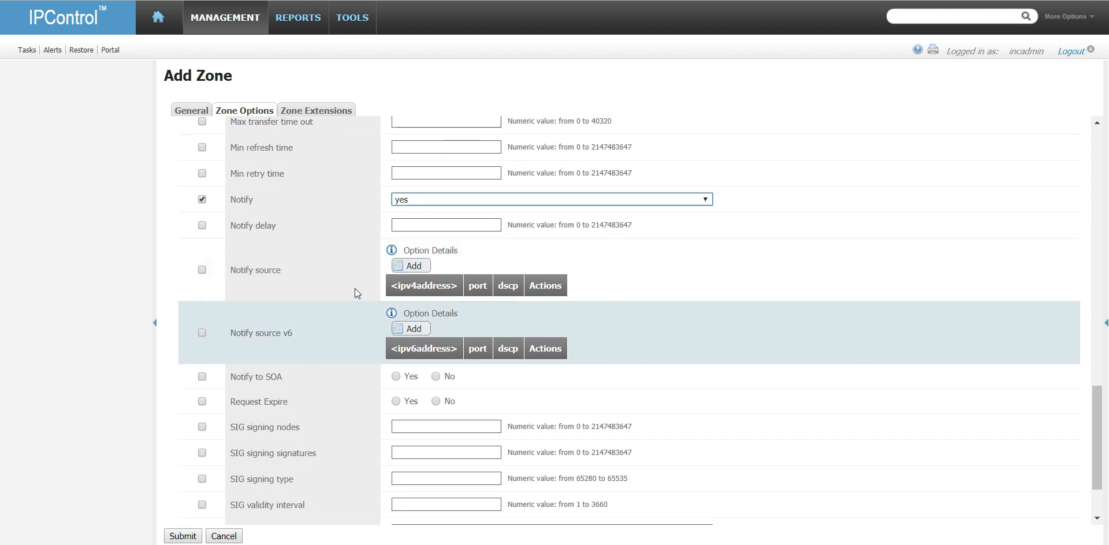
scroll(306, 385, down, 3)
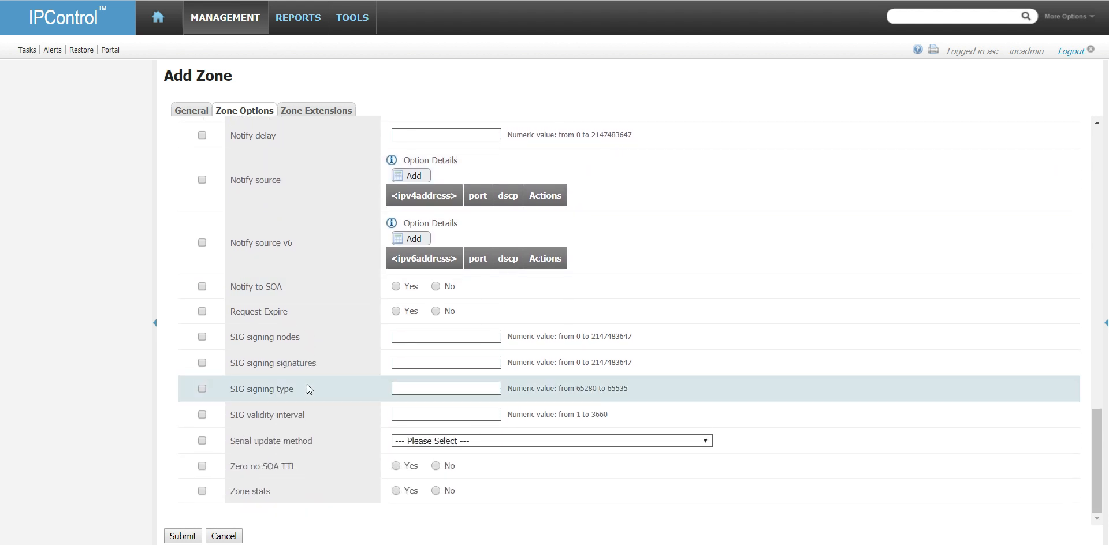
click(396, 490)
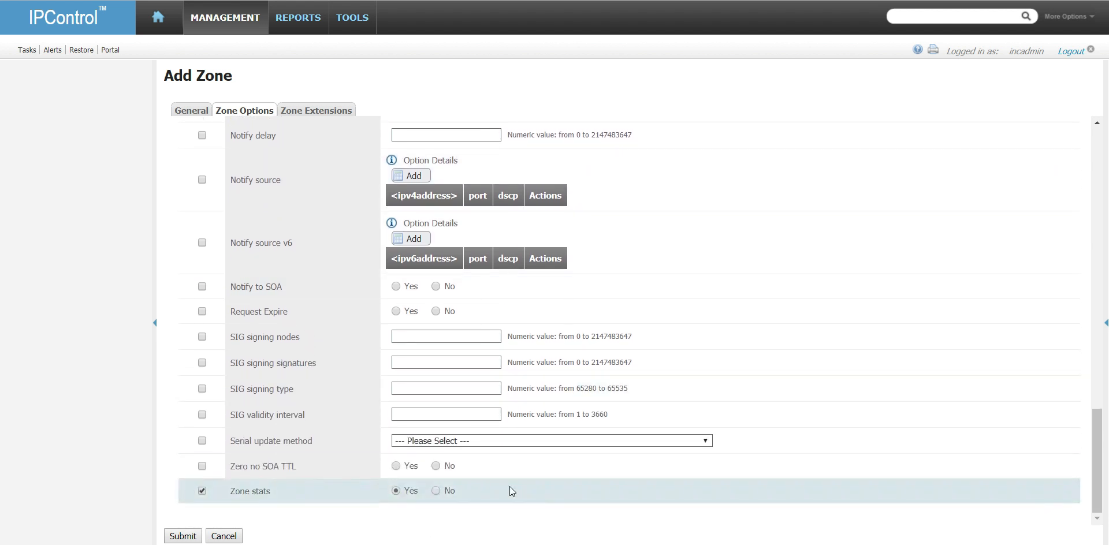
click(435, 440)
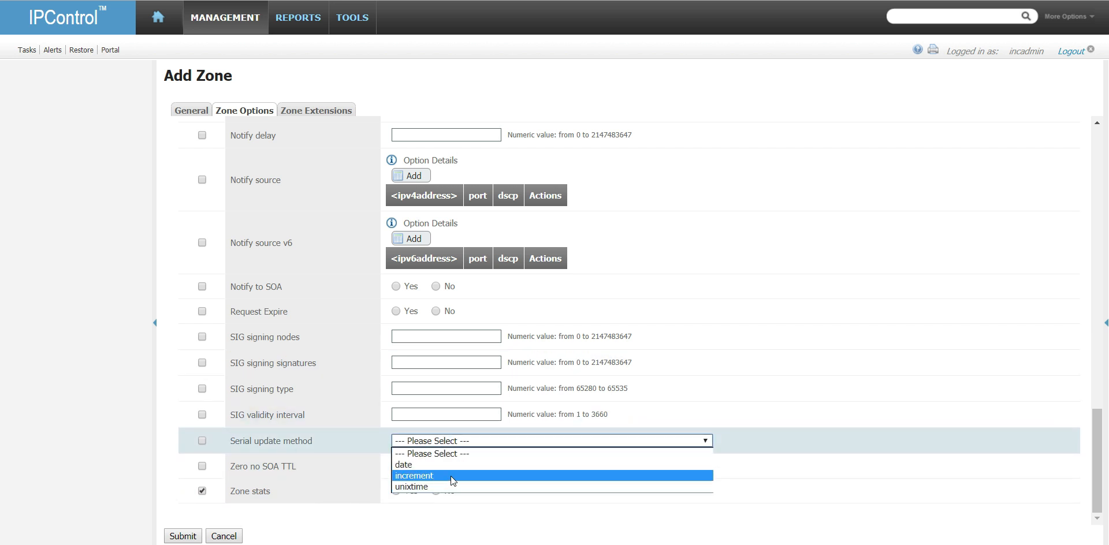
click(450, 476)
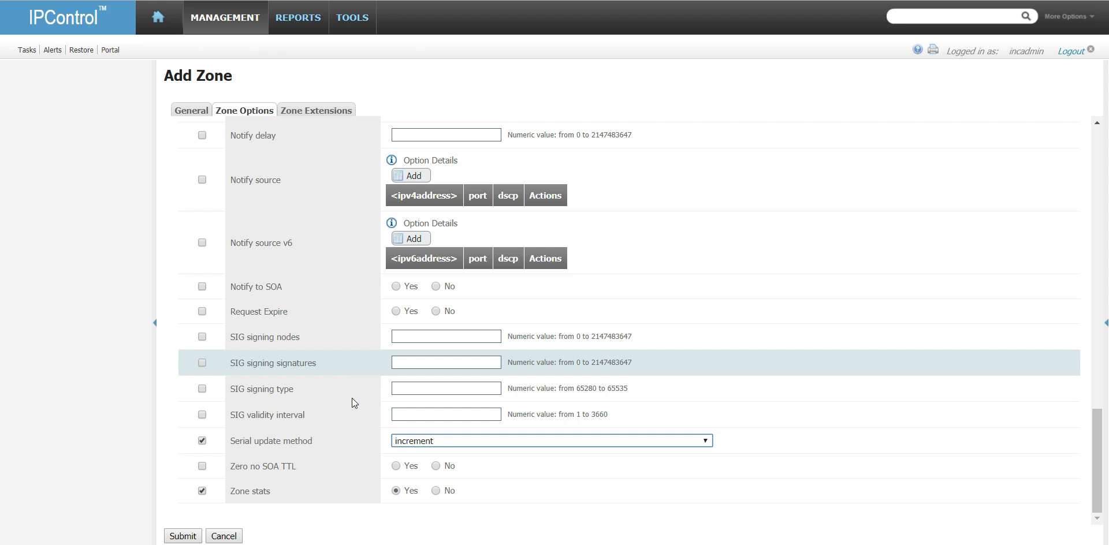
click(185, 537)
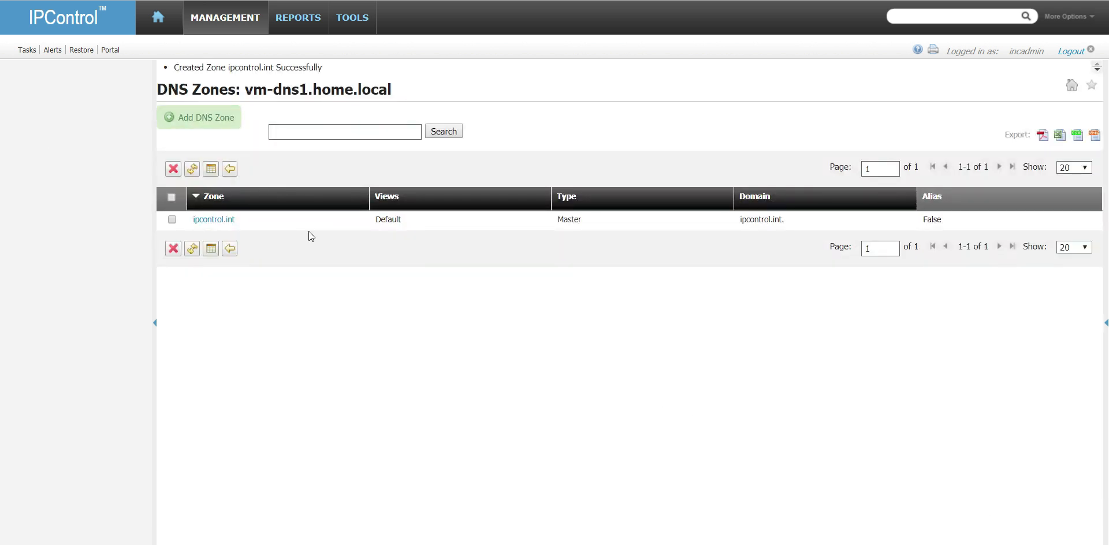
Step: Review the ipcontrol.int zone's General, Zone Options and Zone Extensions tabs, then cancel unchanged
click(226, 220)
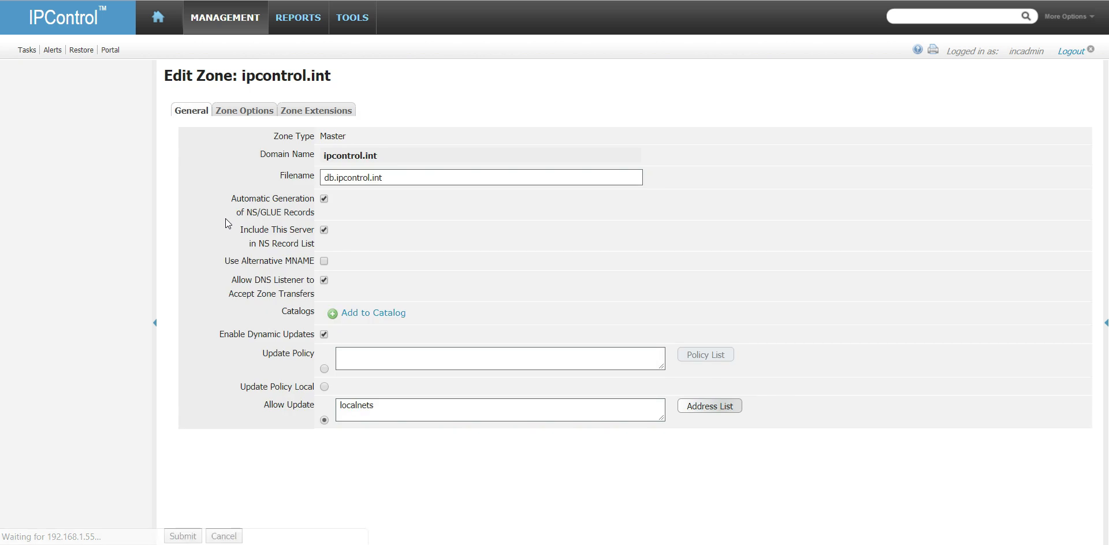
click(243, 111)
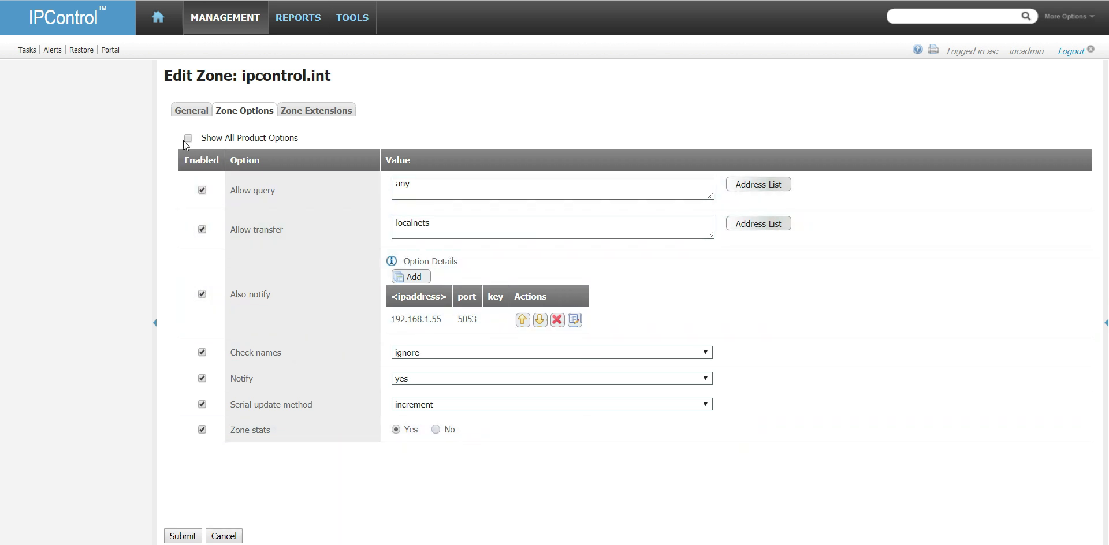
click(189, 139)
click(188, 138)
click(325, 113)
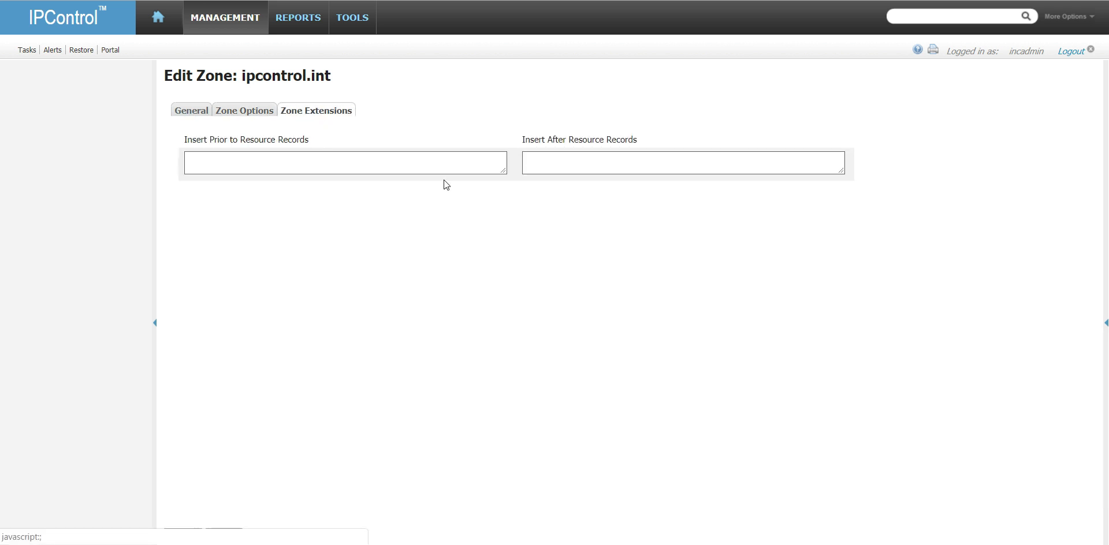
click(197, 113)
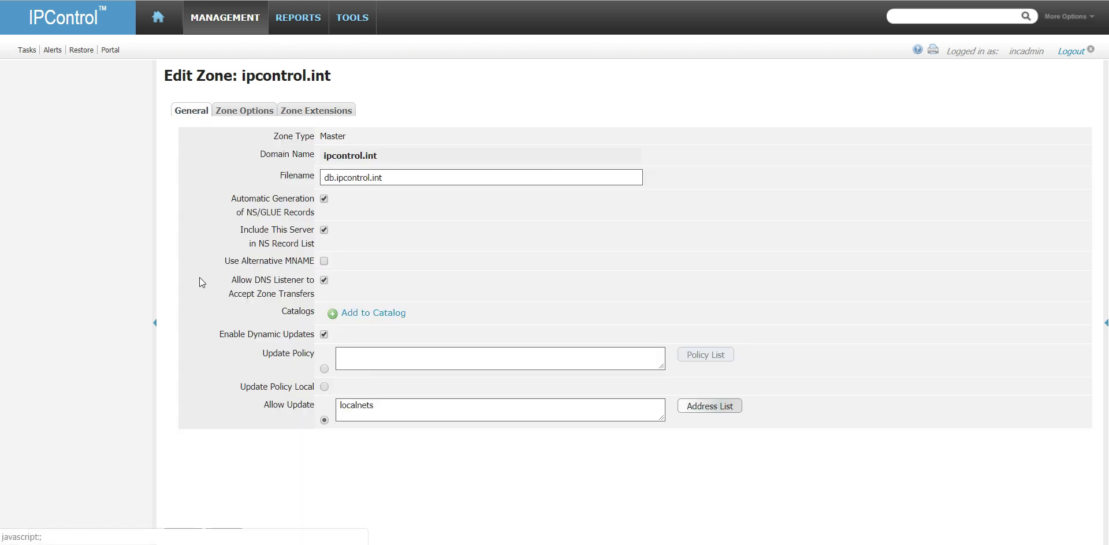
click(215, 537)
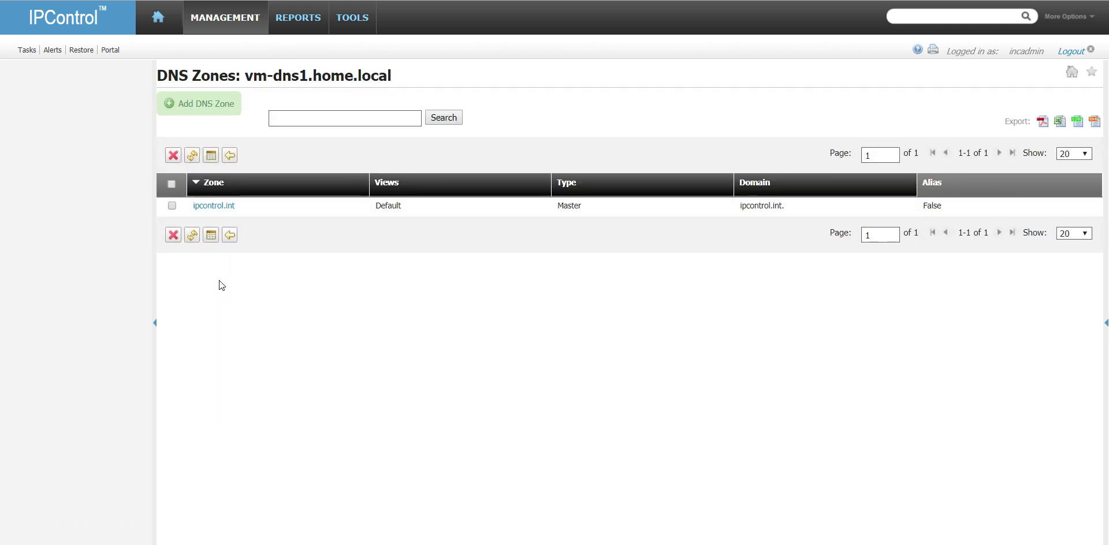
Step: Add a Master zone for 10.in-addr.arpa with dynamic updates allowed from localnets
click(196, 102)
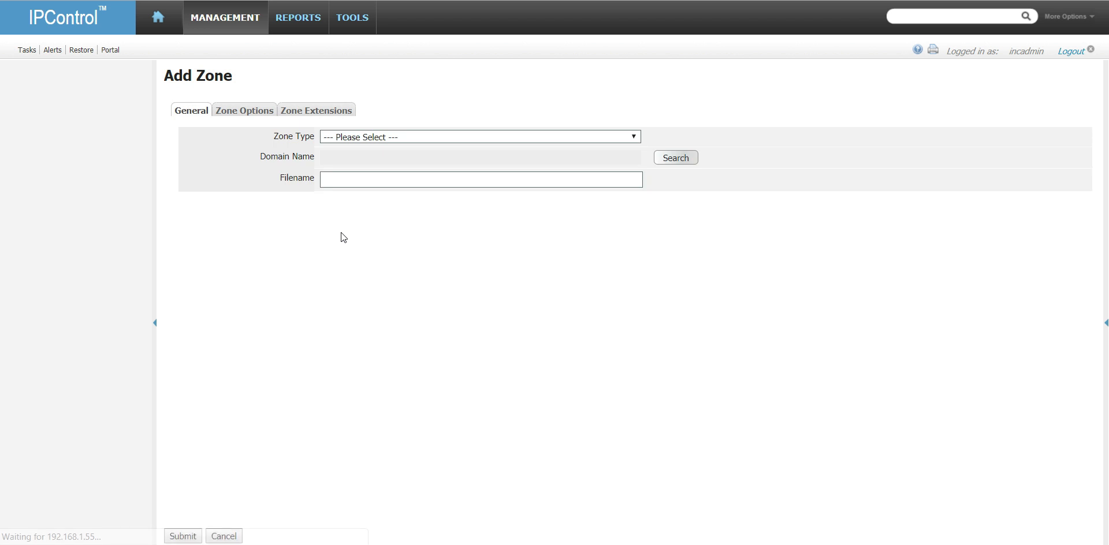
click(377, 139)
click(383, 157)
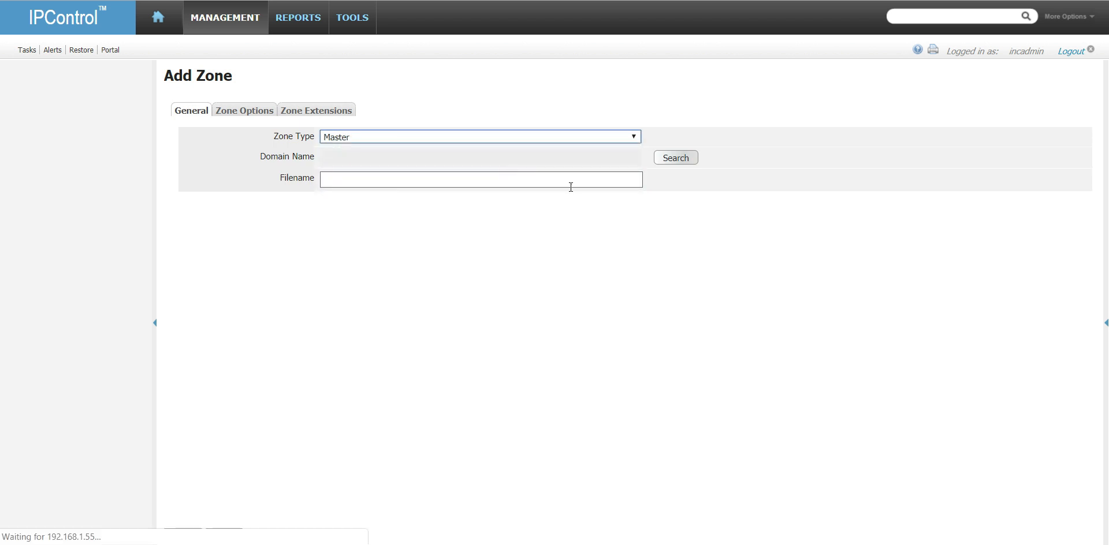
click(675, 157)
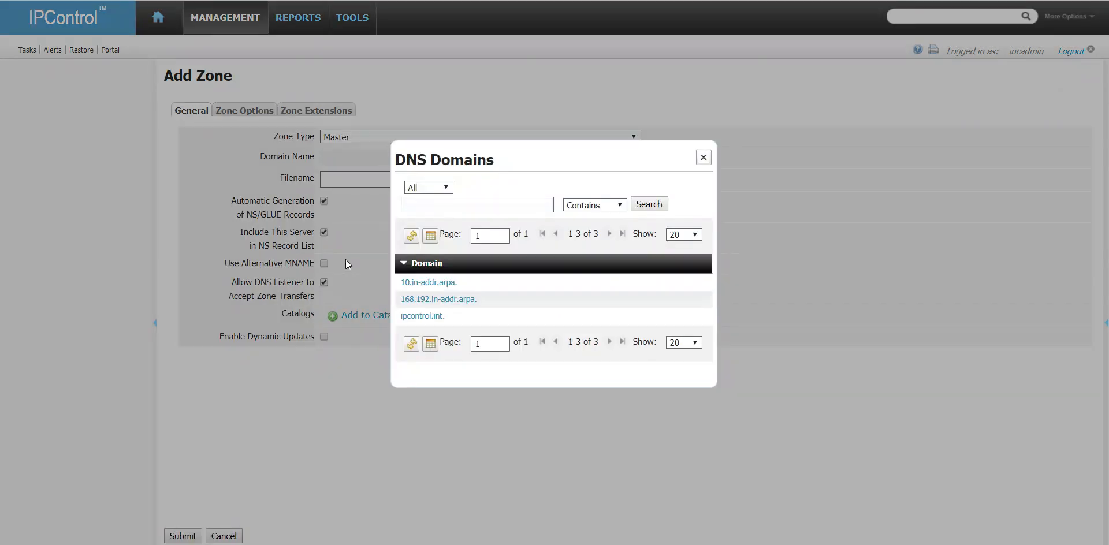
click(422, 281)
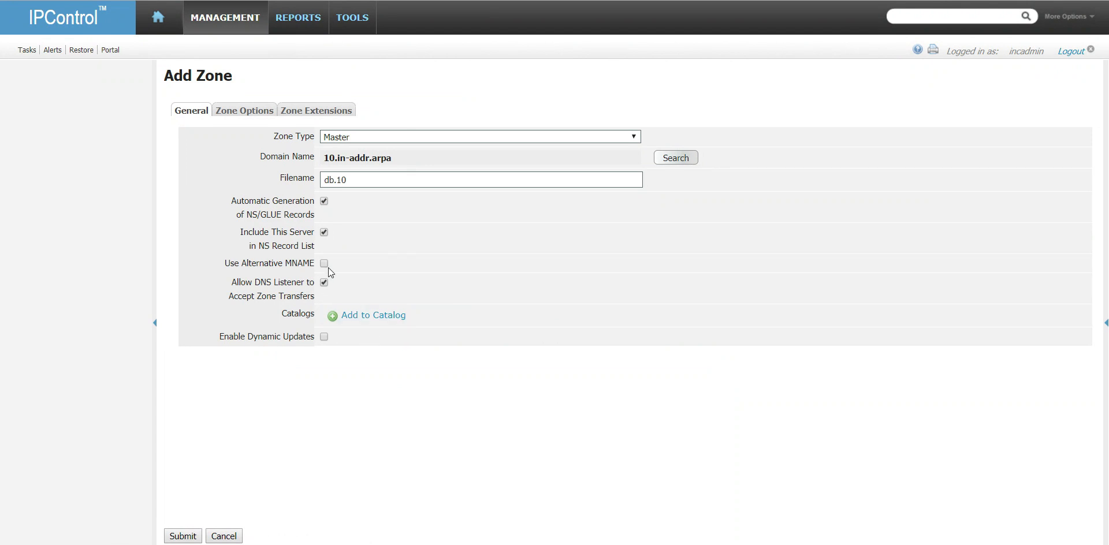
click(324, 336)
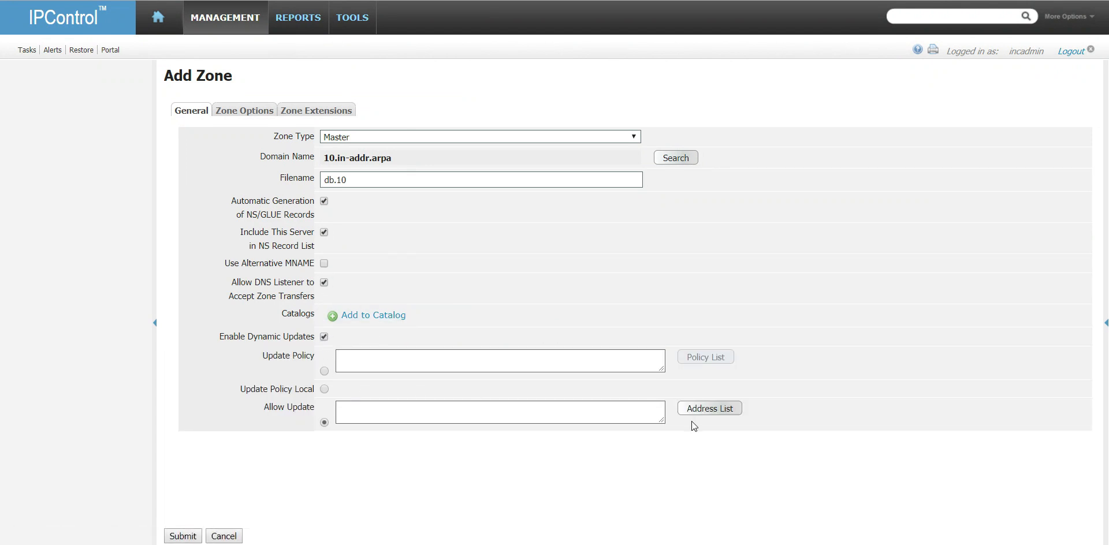
click(710, 408)
click(342, 210)
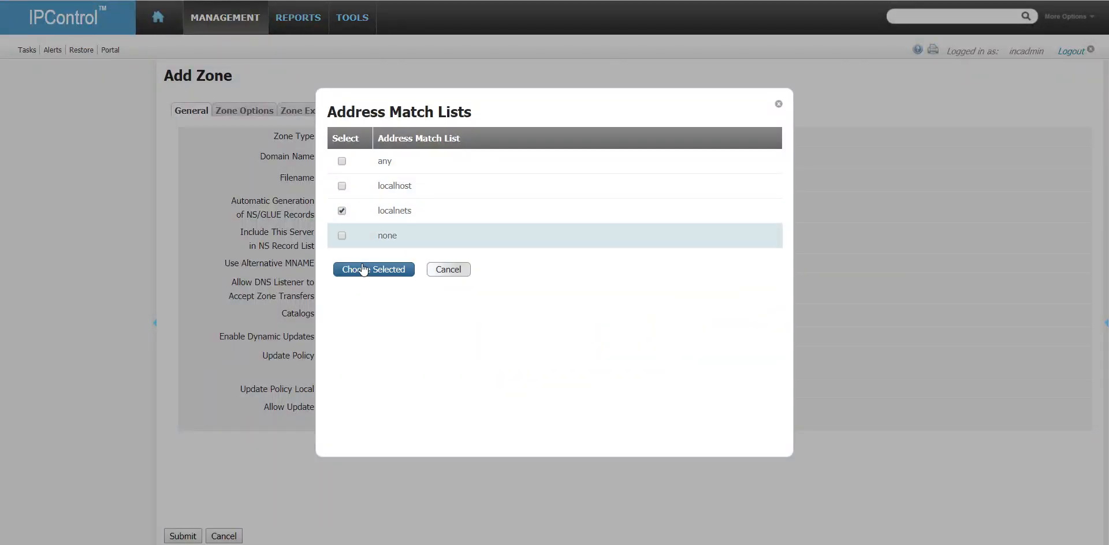
click(364, 270)
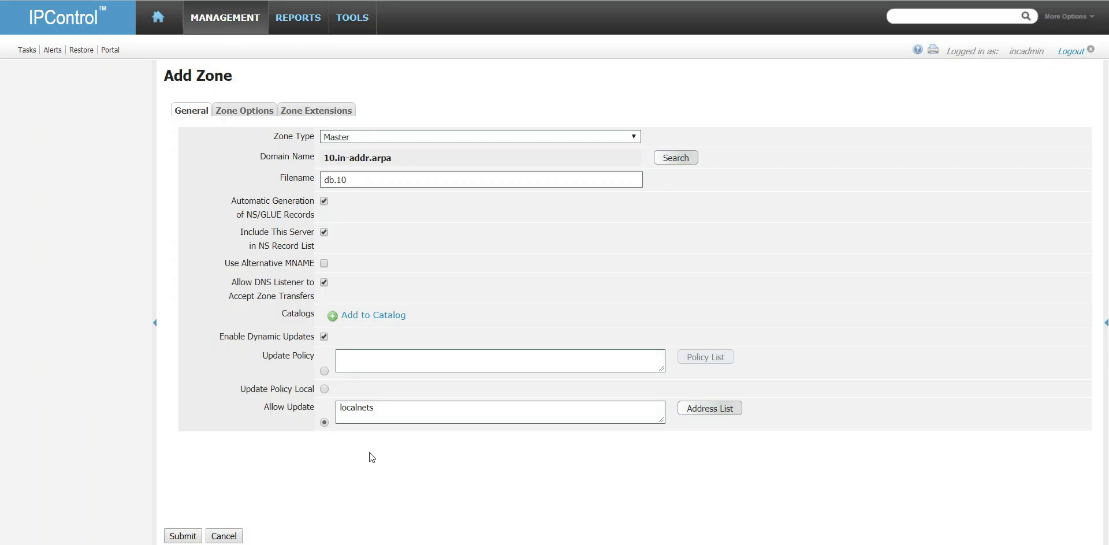
click(183, 535)
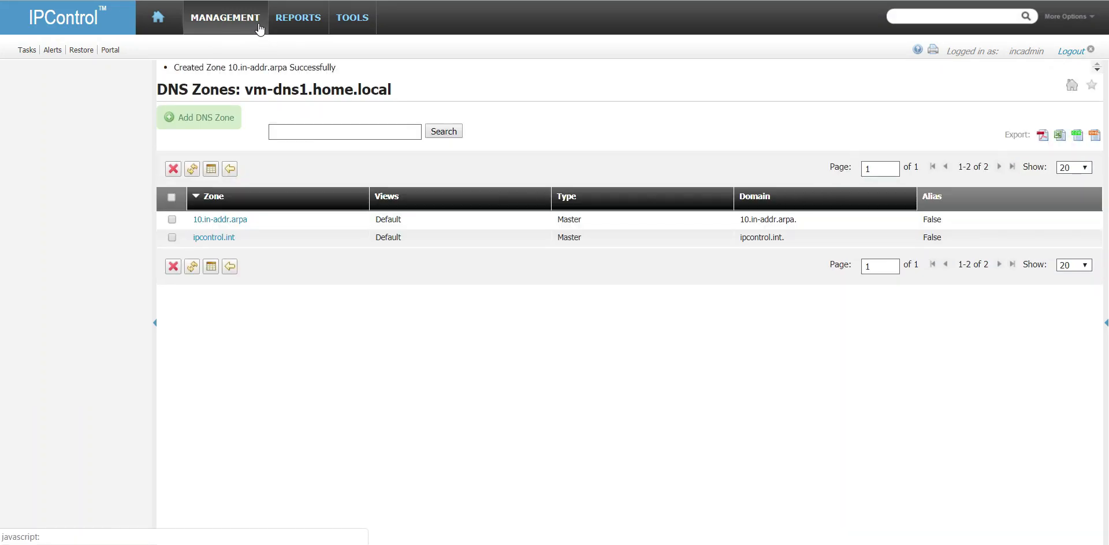
Step: Add a Master zone for 168.192.in-addr.arpa with dynamic updates allowed from localnets
click(260, 28)
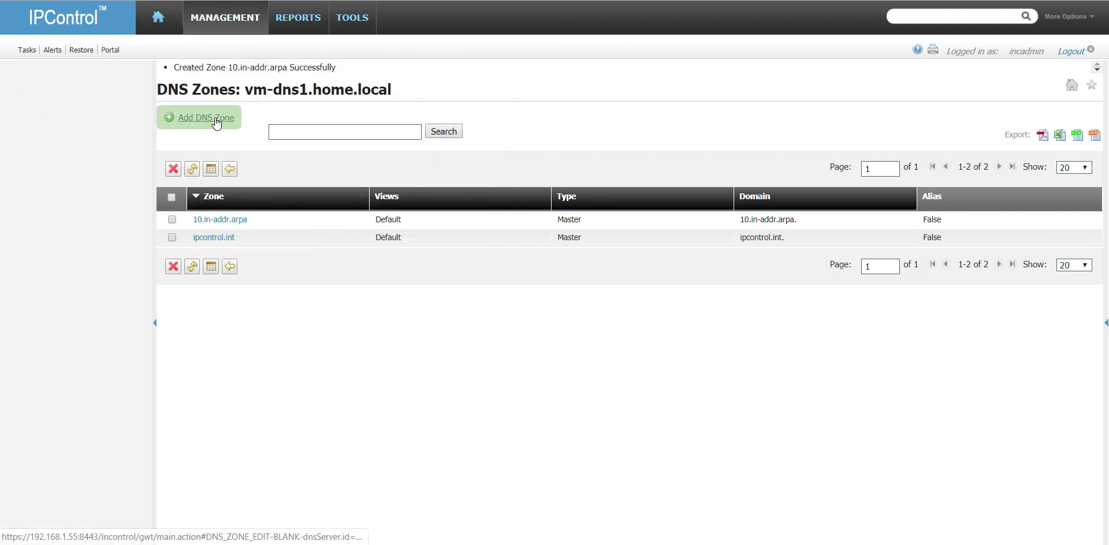
click(215, 119)
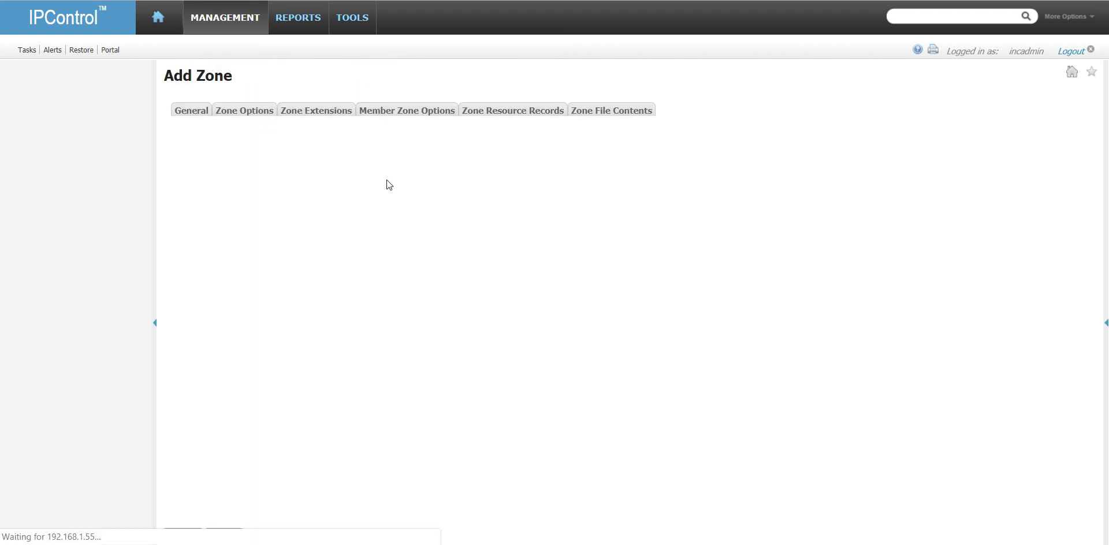
click(448, 137)
click(383, 161)
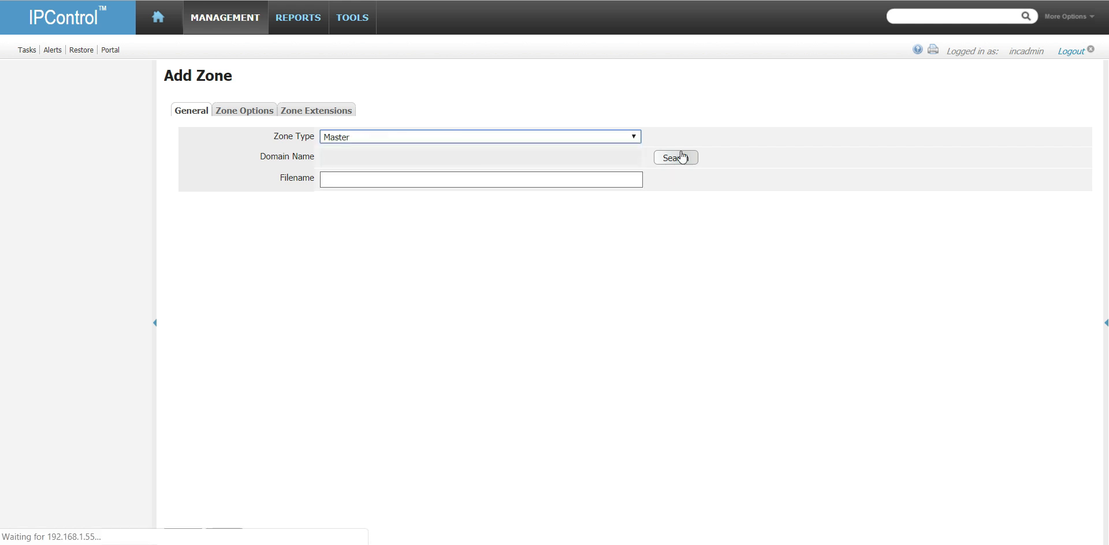
click(696, 159)
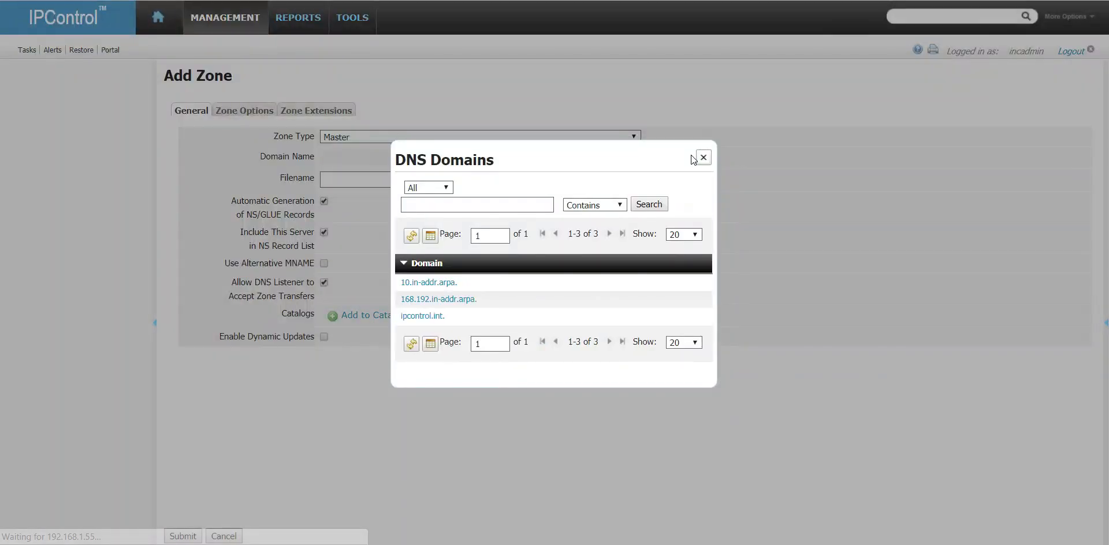
click(451, 299)
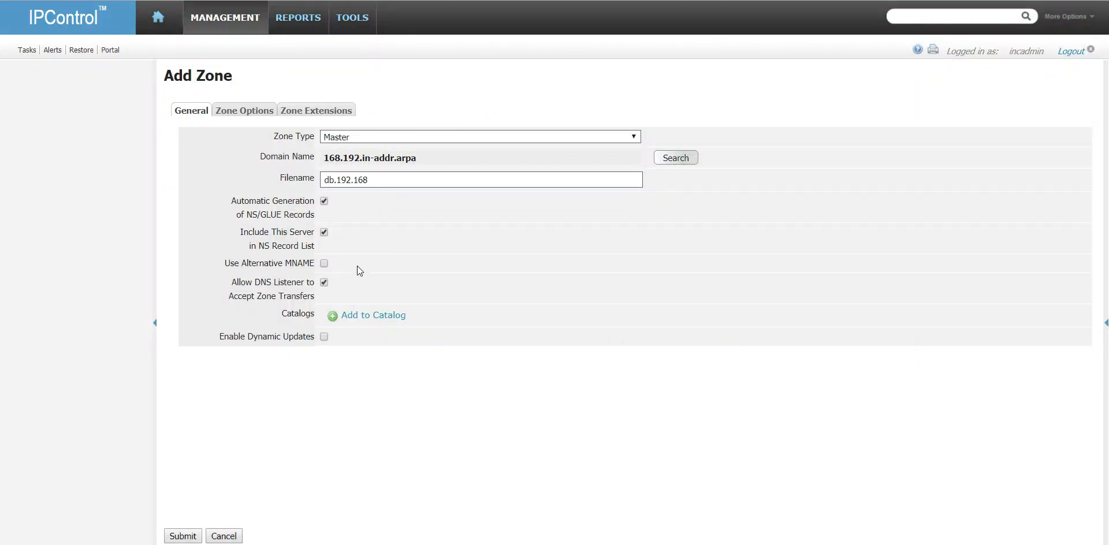
click(324, 336)
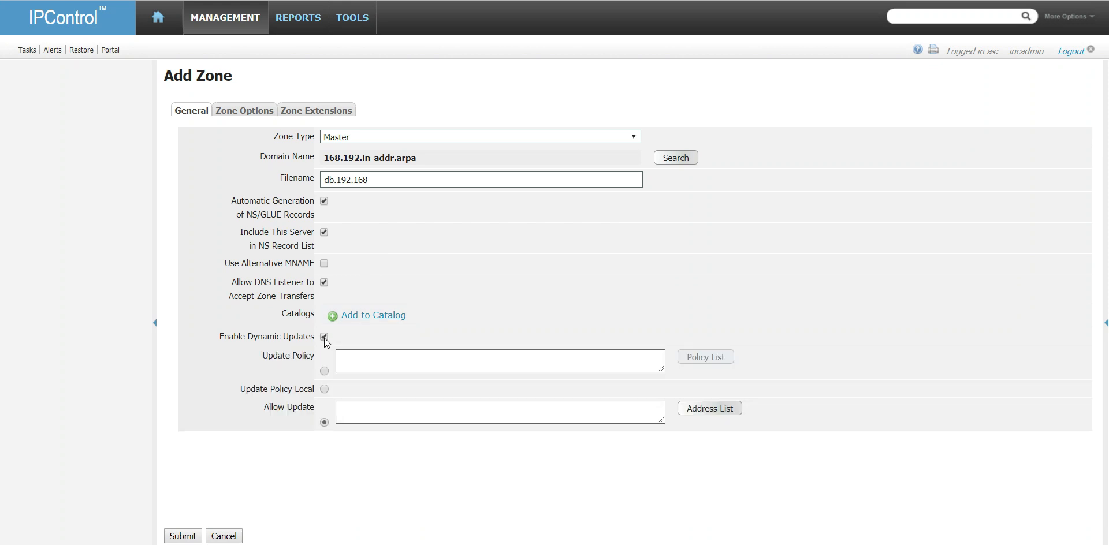
click(687, 411)
click(341, 210)
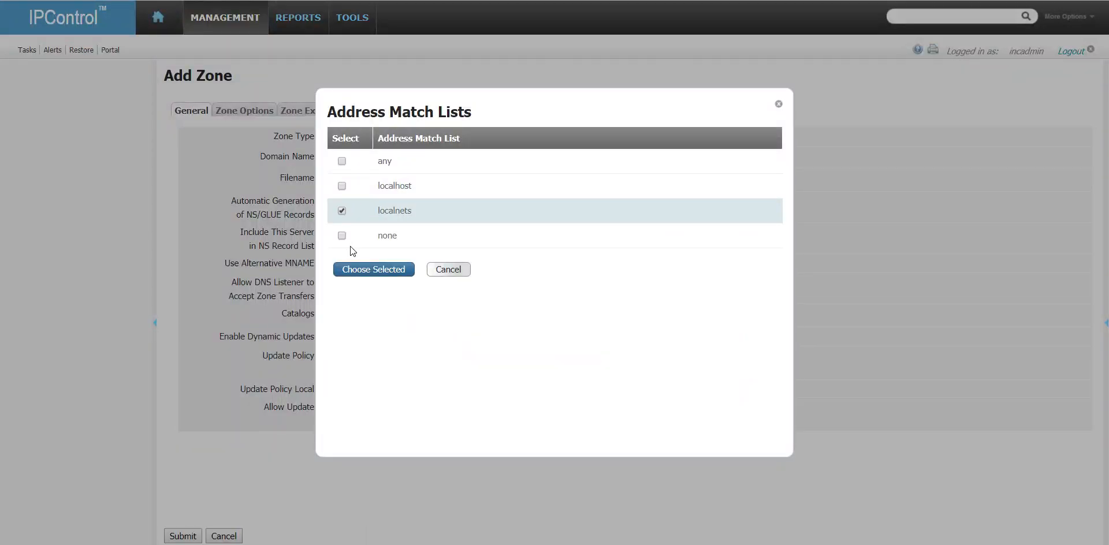
click(365, 269)
click(183, 536)
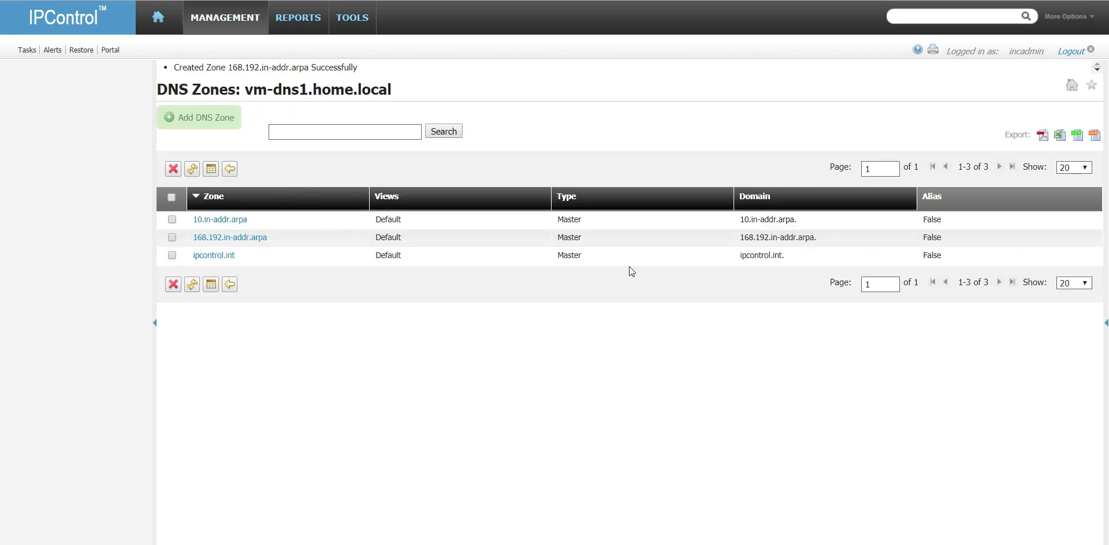
Step: Open domain ipcontrol.int.'s Resource Records and start a new A record
click(217, 17)
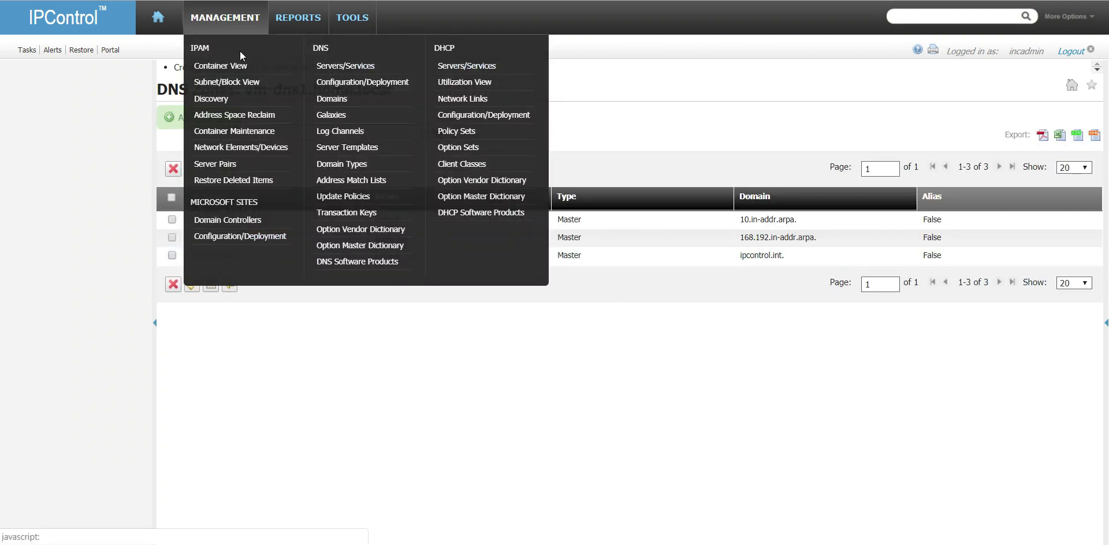
click(353, 82)
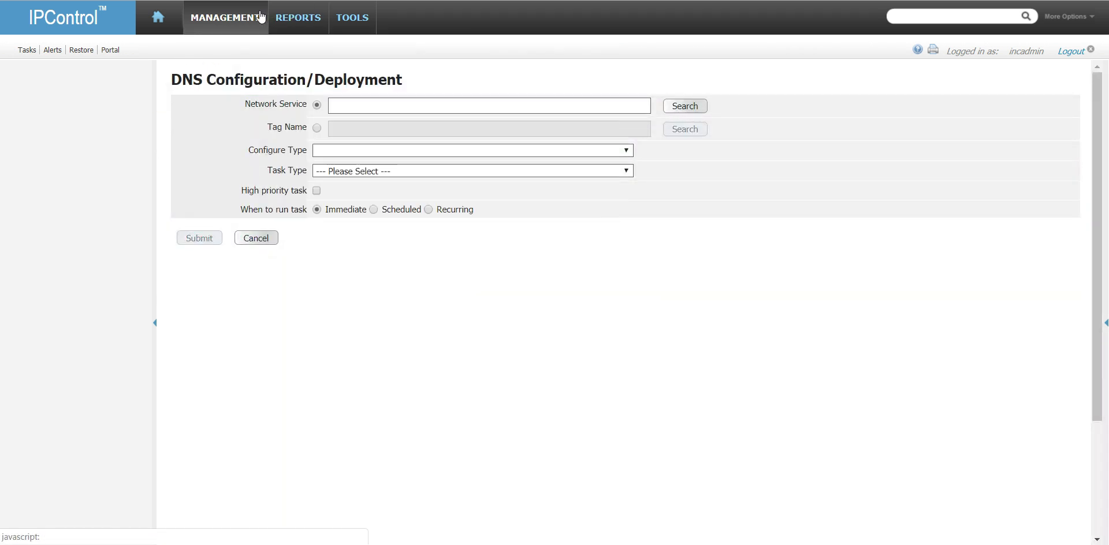
click(240, 14)
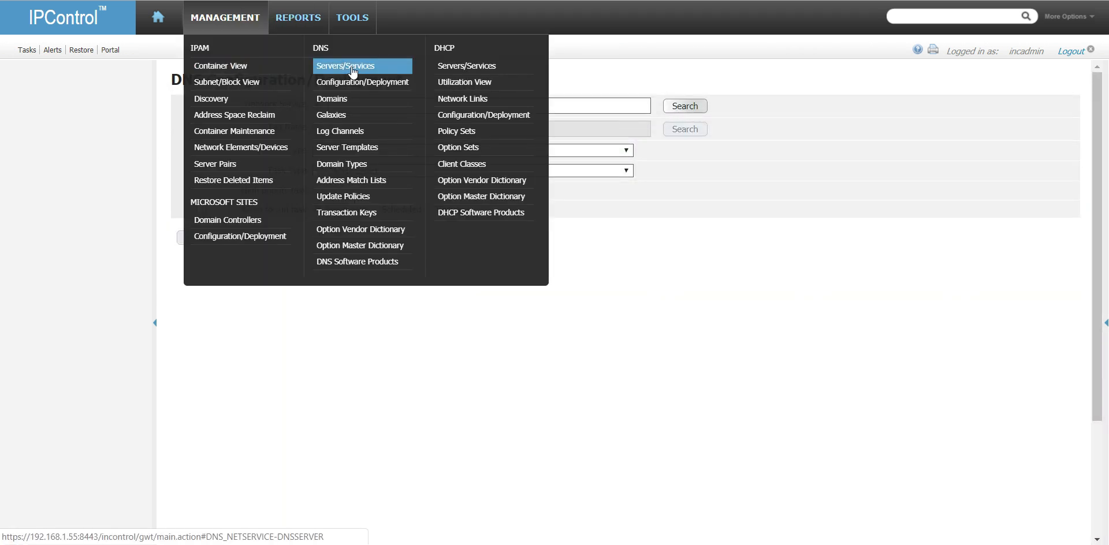
click(360, 99)
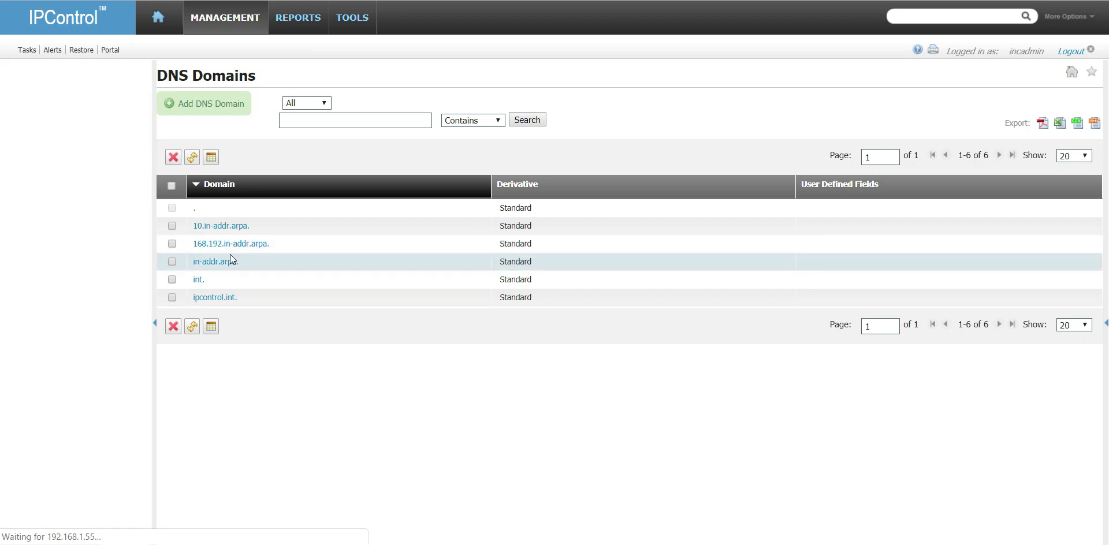
click(215, 298)
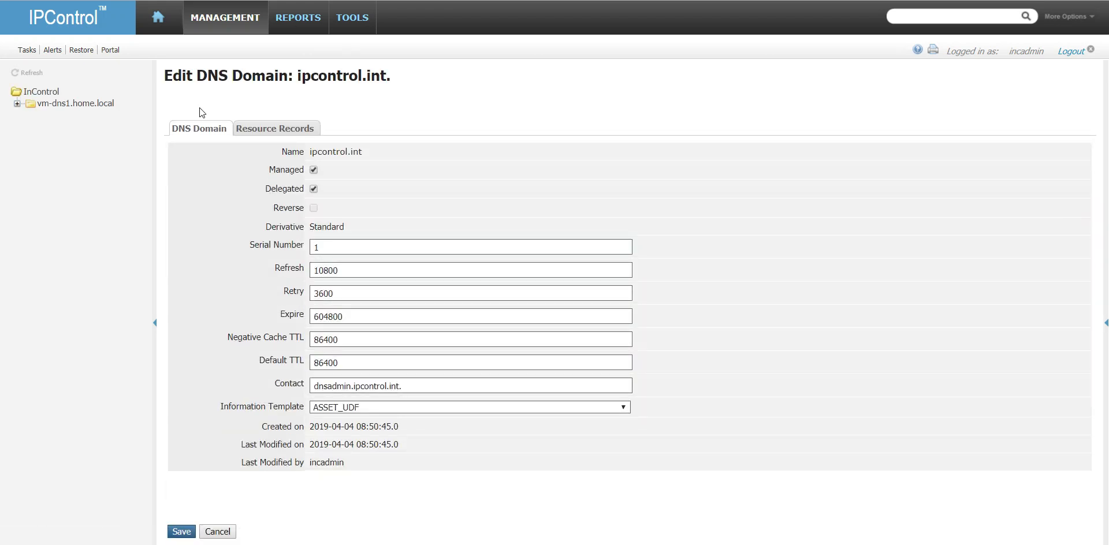
click(261, 129)
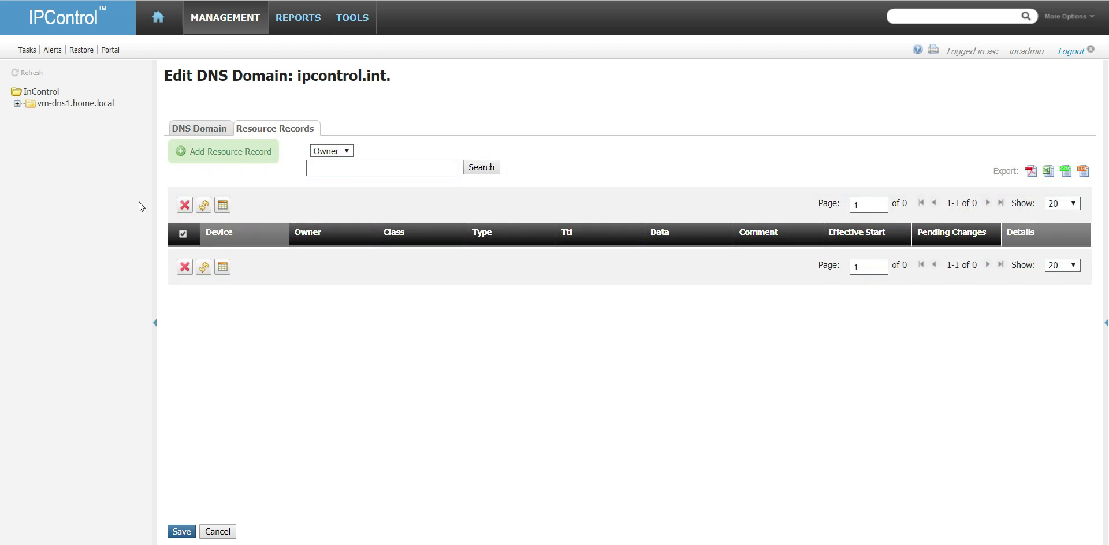
click(249, 153)
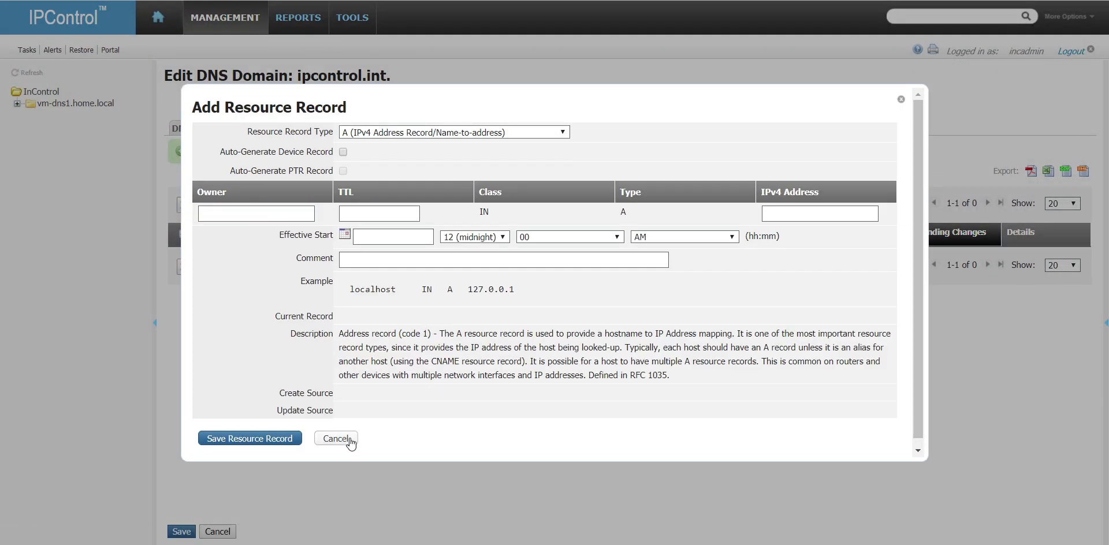
Step: Abandon the resource record and pick vm-dns1.home.local as the DNS deployment target
click(349, 440)
mouse_move(234, 36)
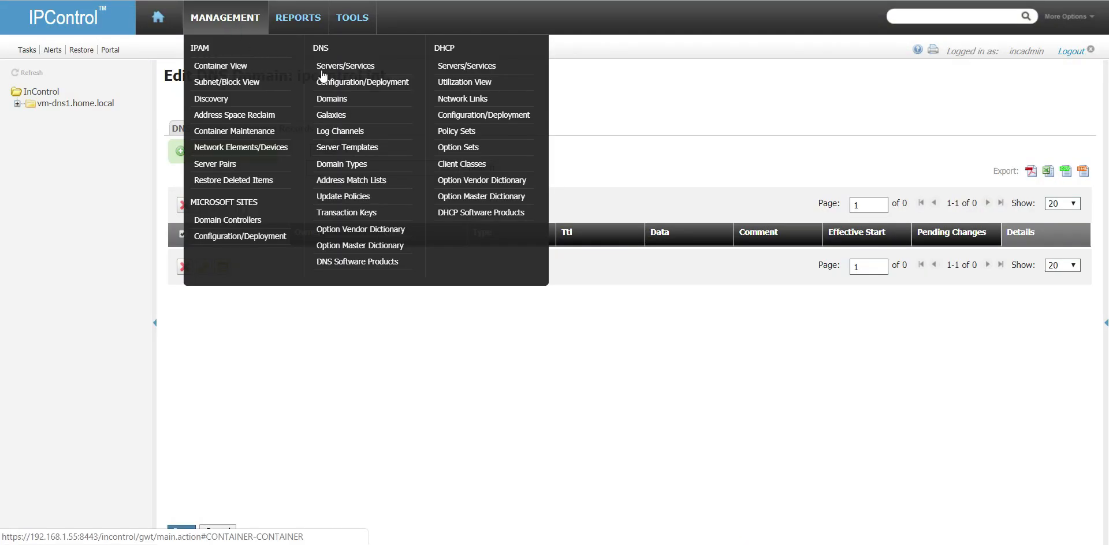
click(350, 84)
click(685, 105)
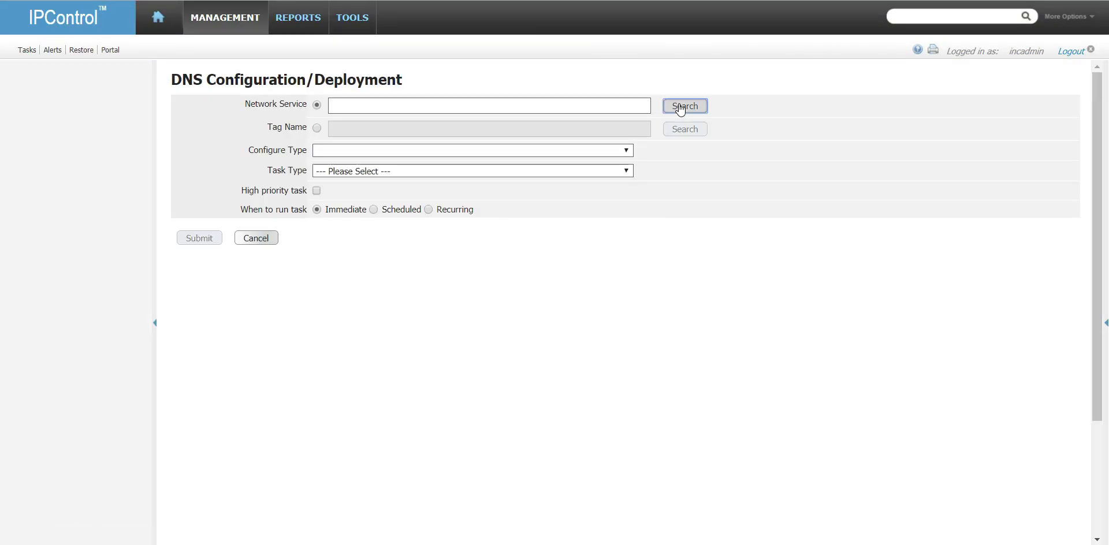
click(444, 288)
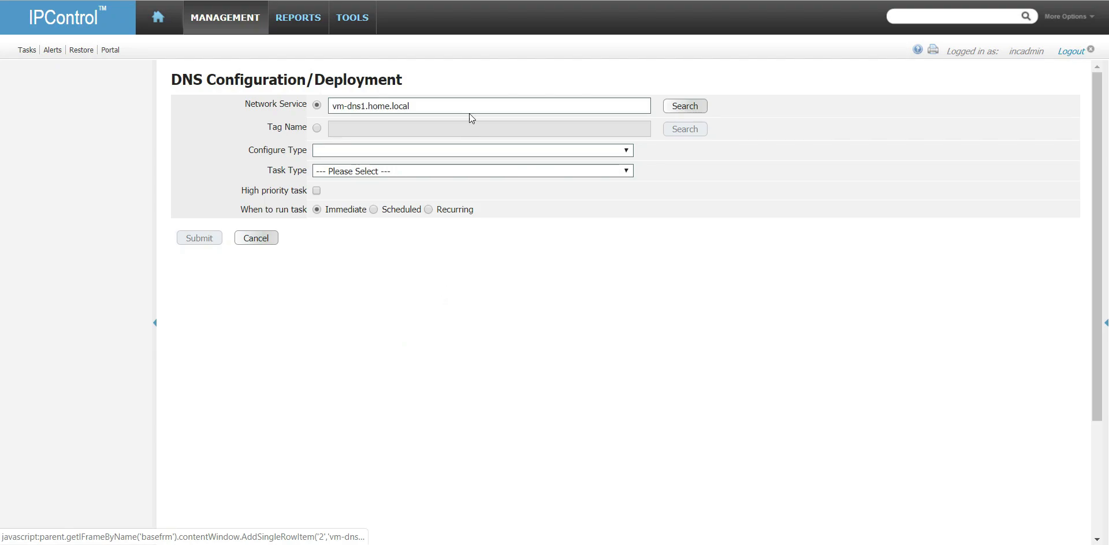
Step: Deploy all DNS configuration files as BIND 9.x, confirming past the dynamic-zone warning
click(486, 151)
click(486, 159)
click(487, 166)
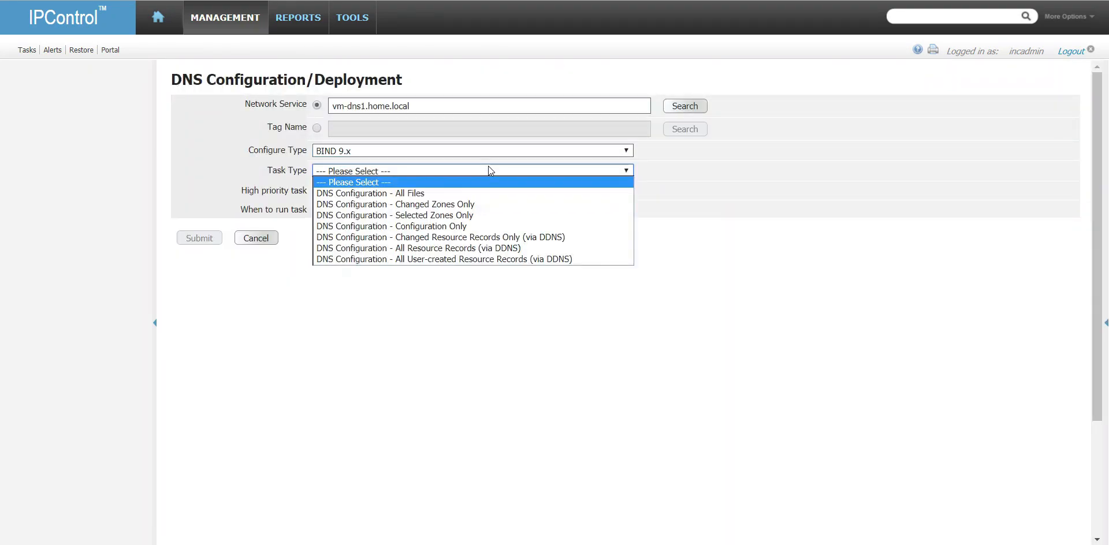
click(449, 195)
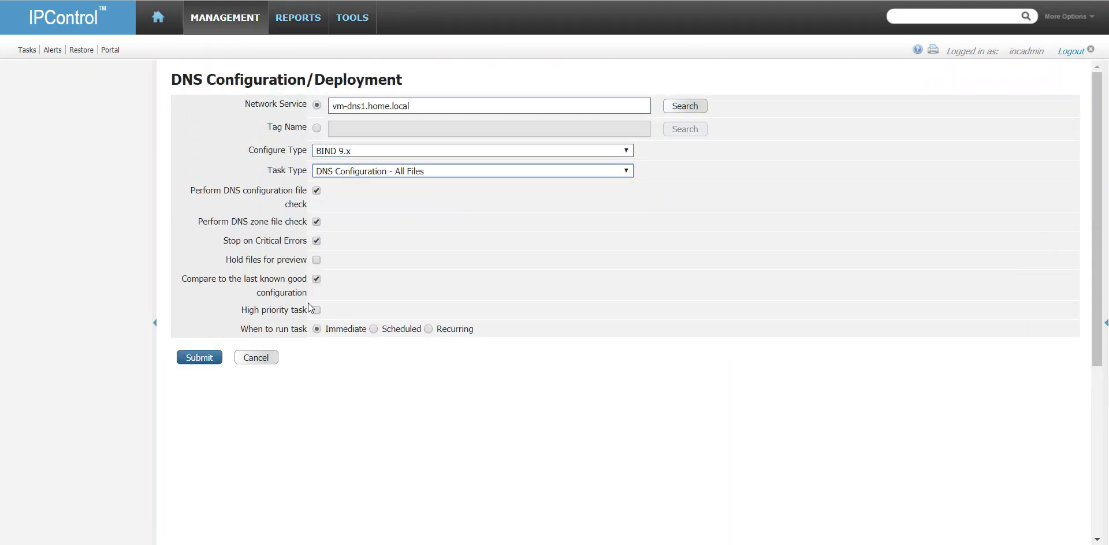
click(211, 356)
click(621, 96)
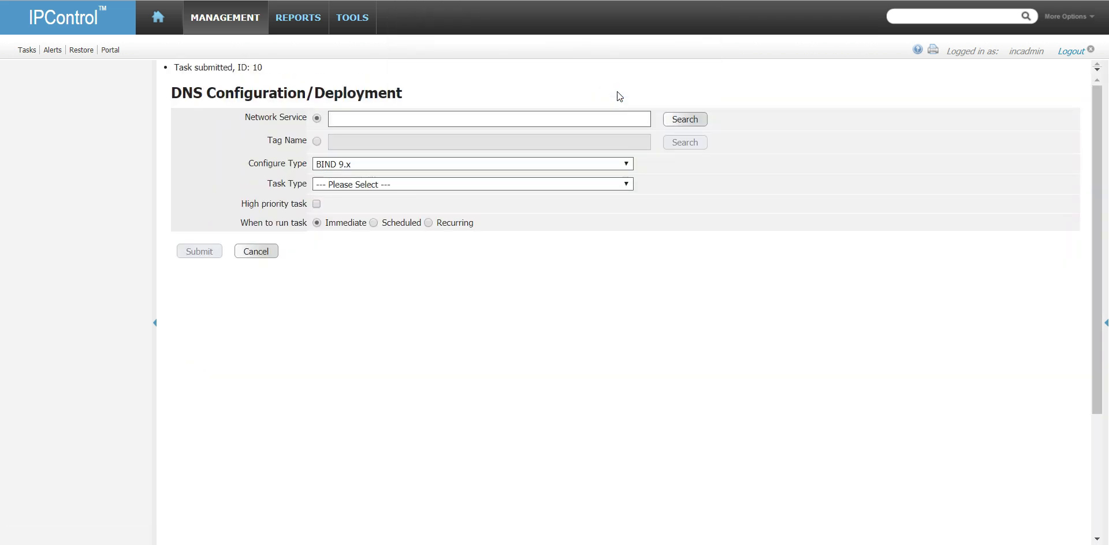
Step: Show the IPControl task list and refresh it
click(25, 50)
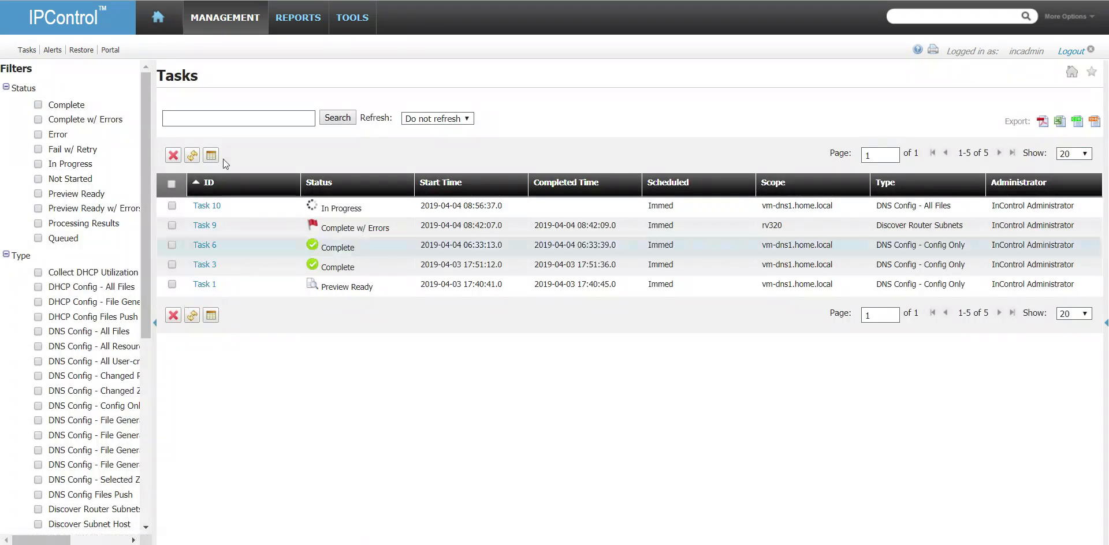
click(193, 157)
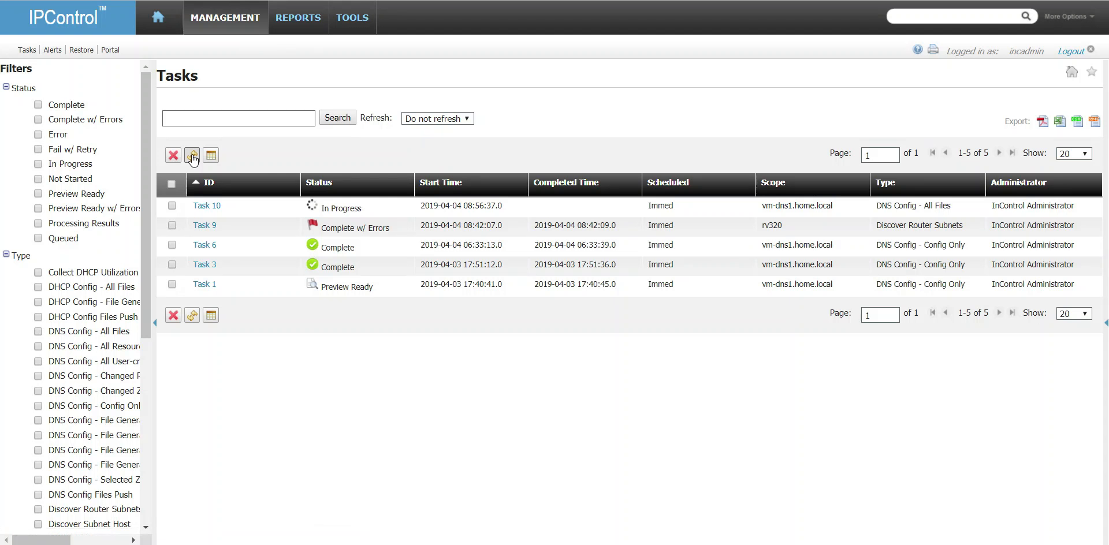
click(194, 158)
click(194, 158)
Step: Refresh Task 10's details until child tasks 11 and 12 are Complete, then return to Tasks
click(205, 206)
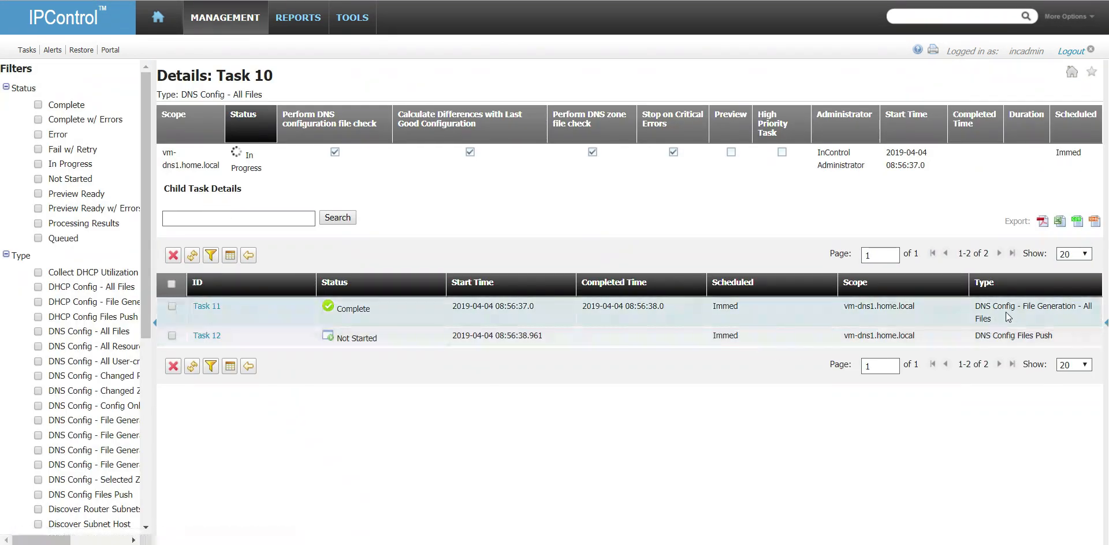
click(194, 368)
click(194, 367)
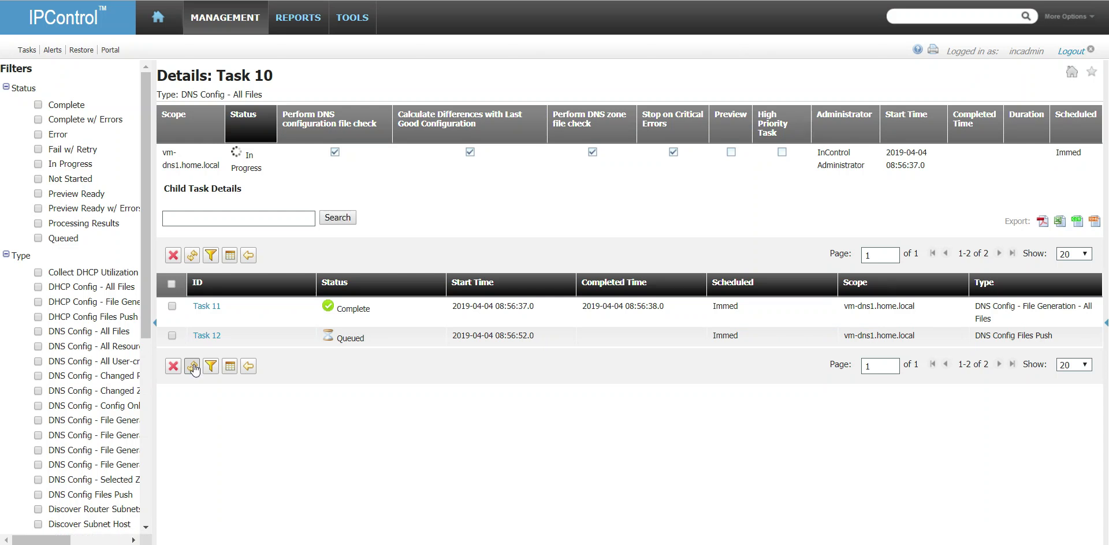
click(197, 366)
click(197, 366)
click(197, 367)
click(194, 370)
click(193, 370)
click(193, 370)
click(193, 370)
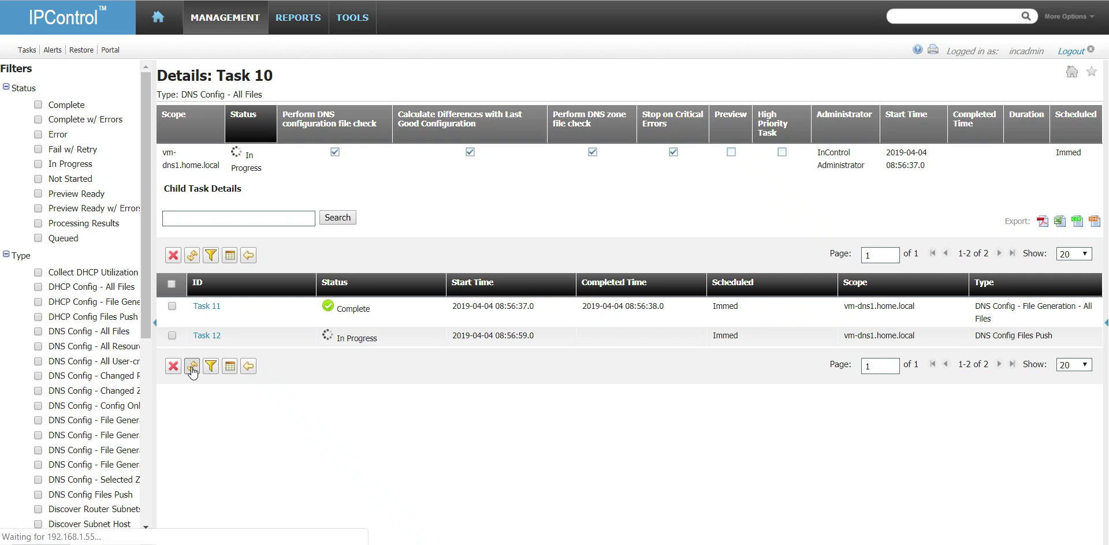
click(193, 370)
click(193, 370)
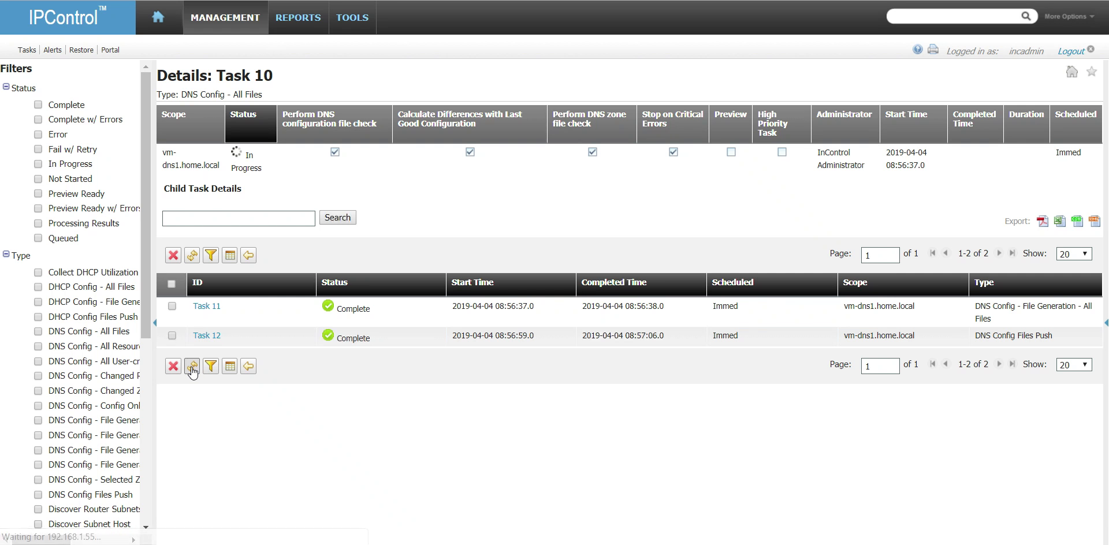
click(248, 366)
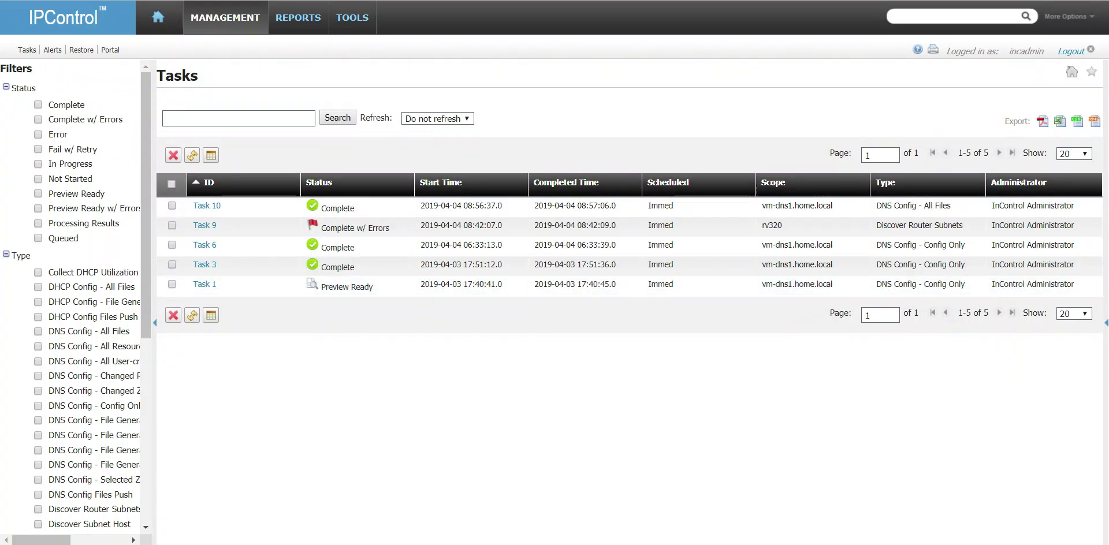
Step: Run nslookup against server 192.168.1.57 and look up ipcontrol.int
key(alt+Tab)
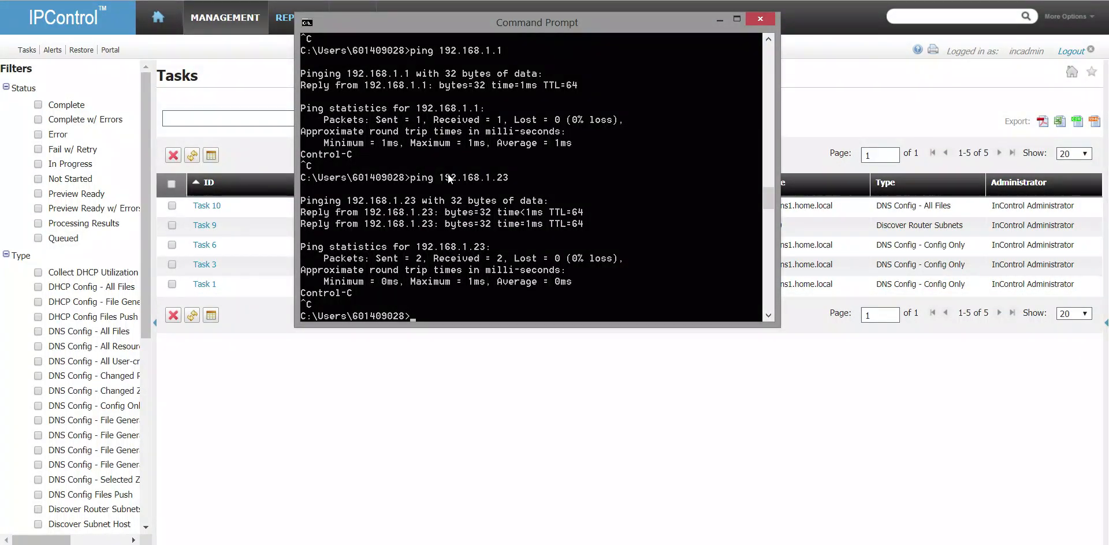
text(nslookup - 192.168.1.57)
key(Return)
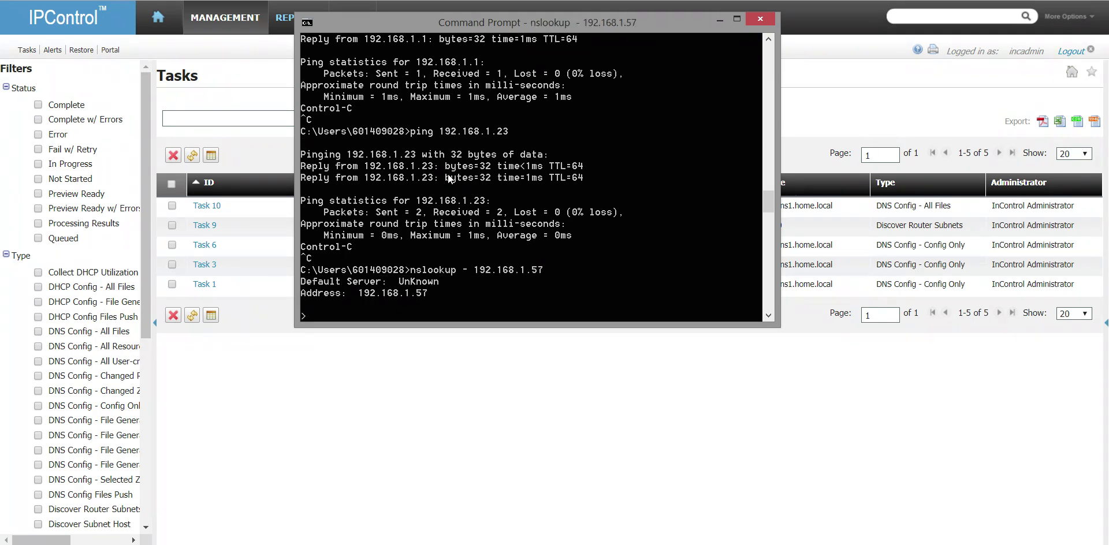
text(server 192.168.1.57)
key(Return)
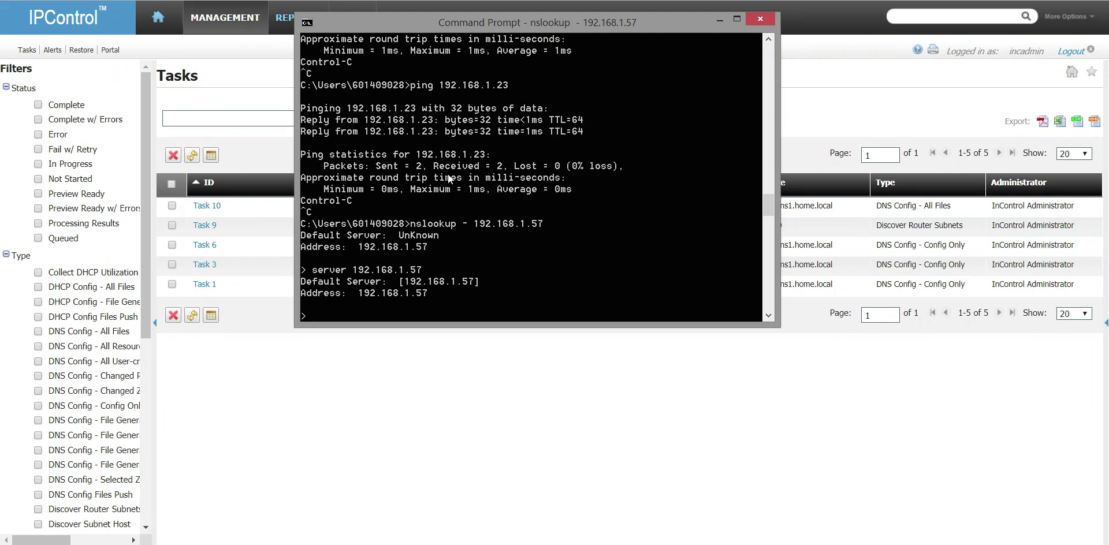
text(ipcontrol.int)
key(Return)
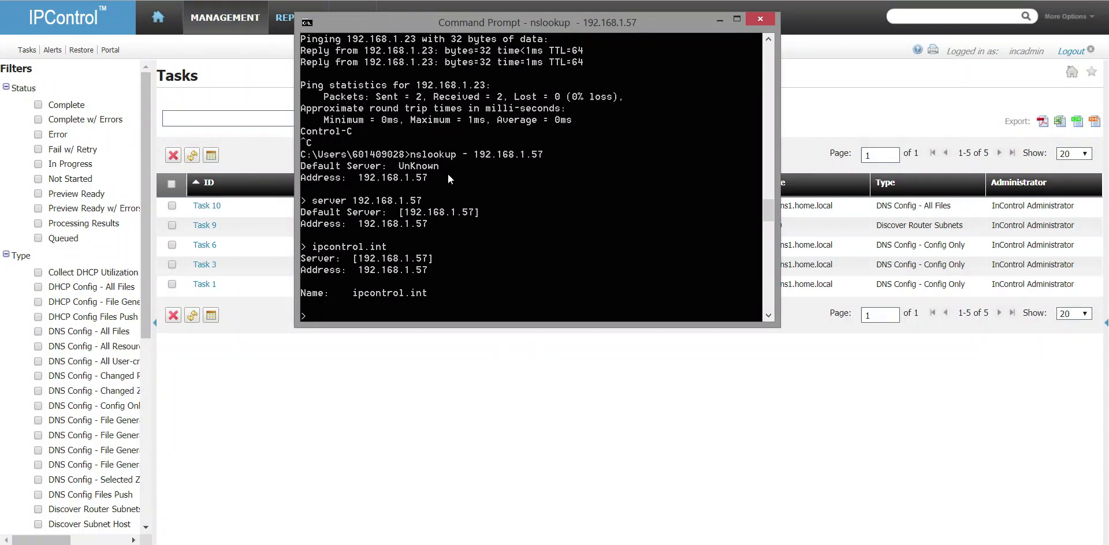
Step: Query ipcontrol.int's SOA record, showing primary server vm-dns1.home.local, and return to IPControl
text(set type=soa)
key(Return)
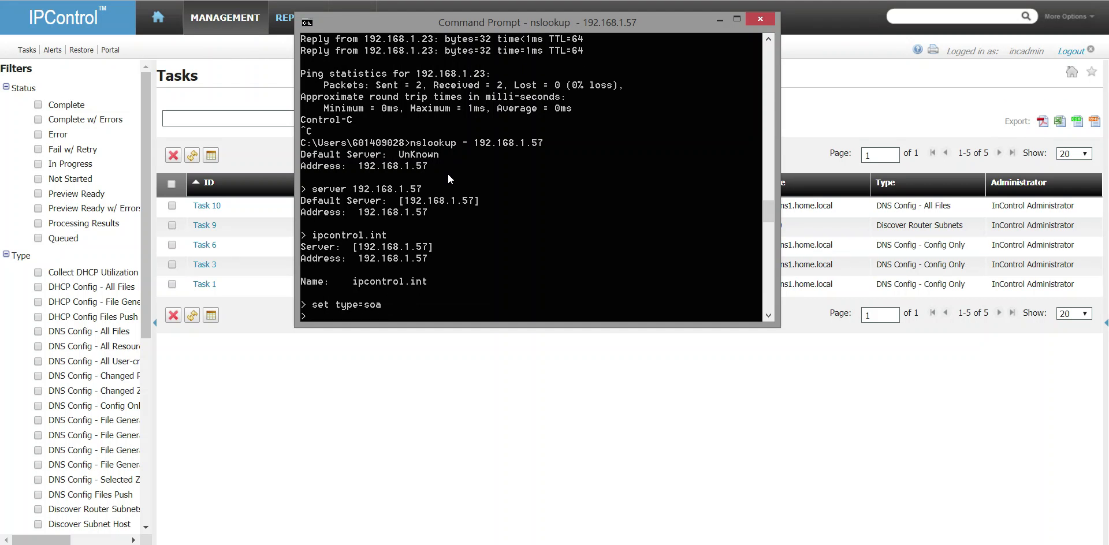
text(ipcontrol.in.)
key(Return)
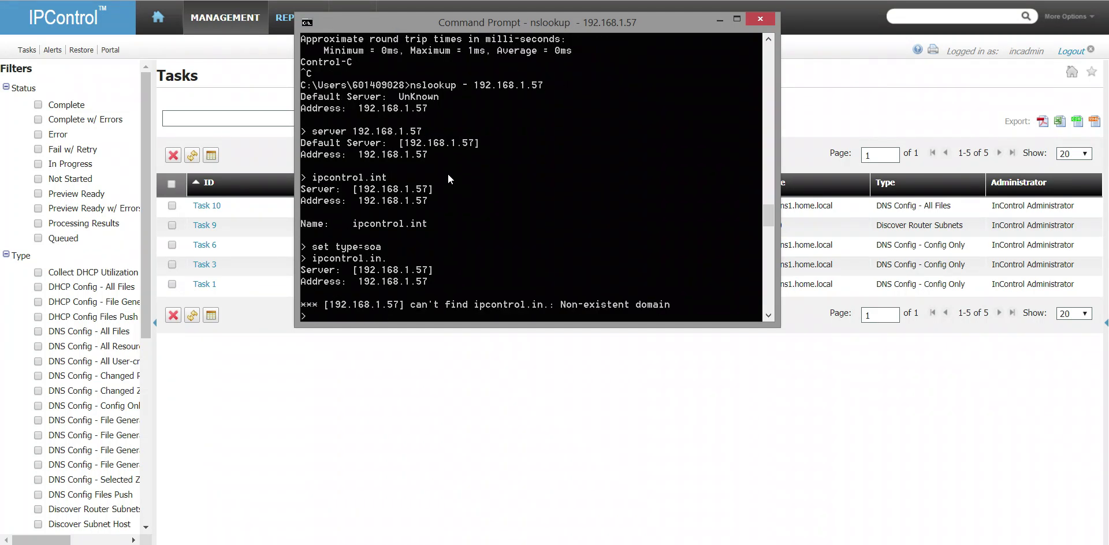
key(Up)
text(t)
key(Return)
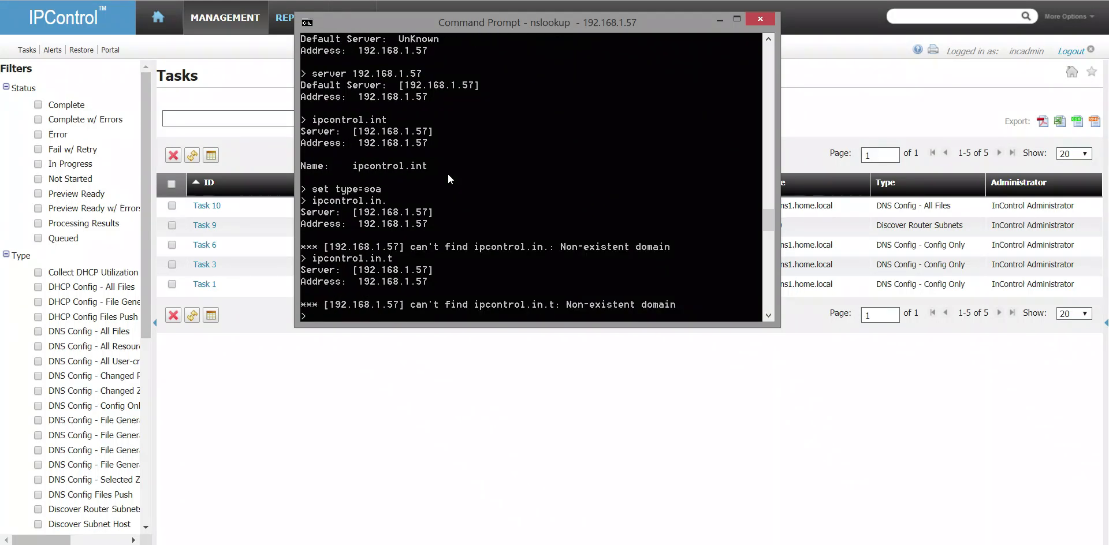
text(ipcontrol.int)
key(Return)
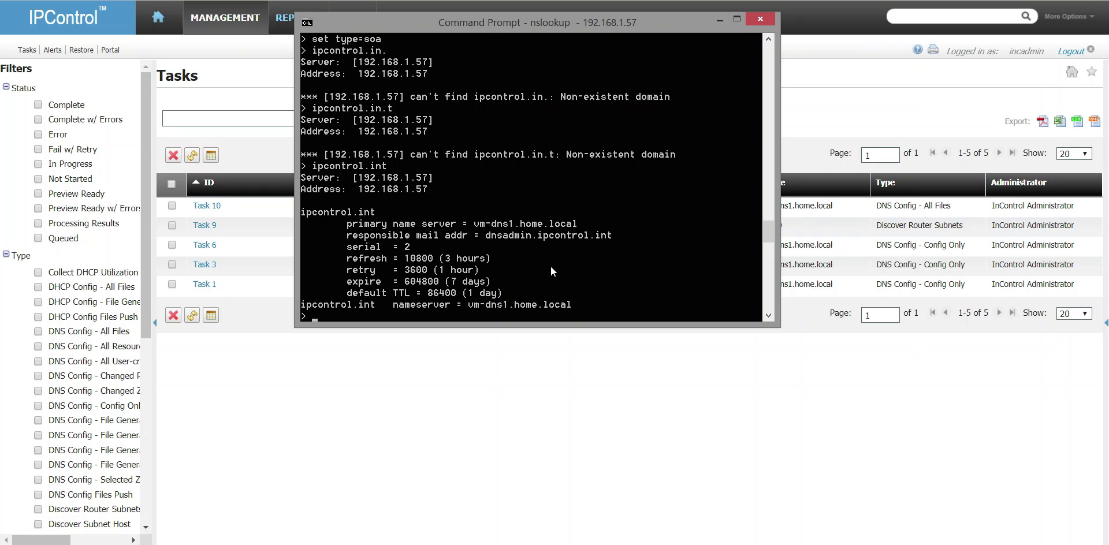
click(520, 400)
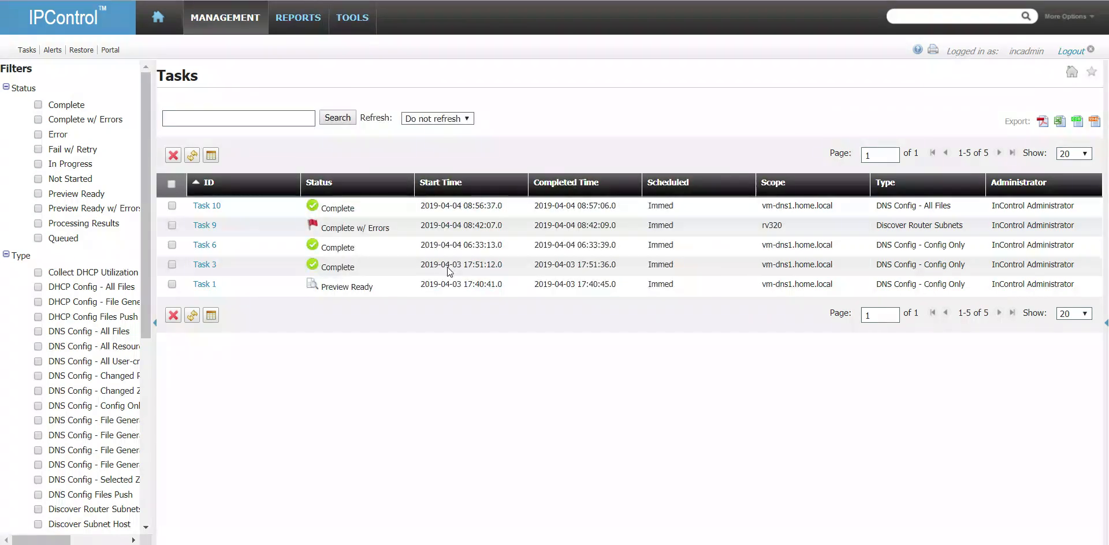
Step: Open the 192.168.1.0/24 subnet under ATL-VO-1234 > rv320 in the Container View
mouse_move(222, 22)
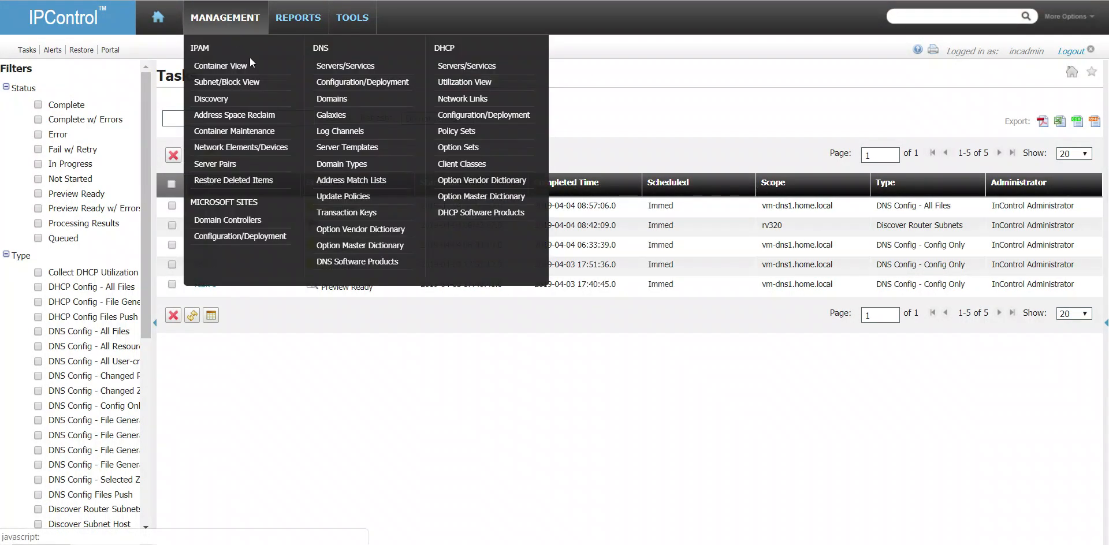
click(249, 58)
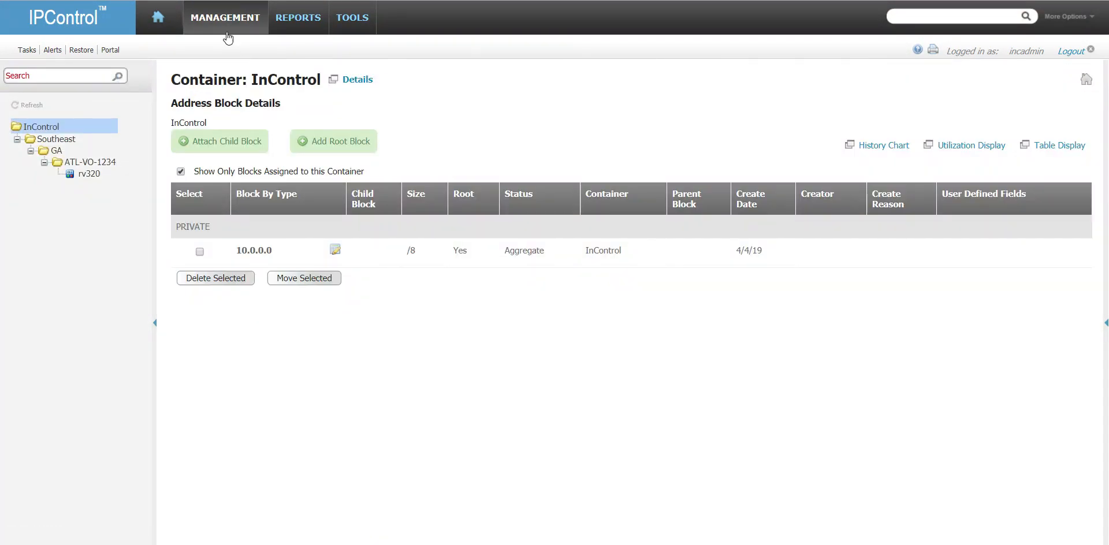
mouse_move(228, 38)
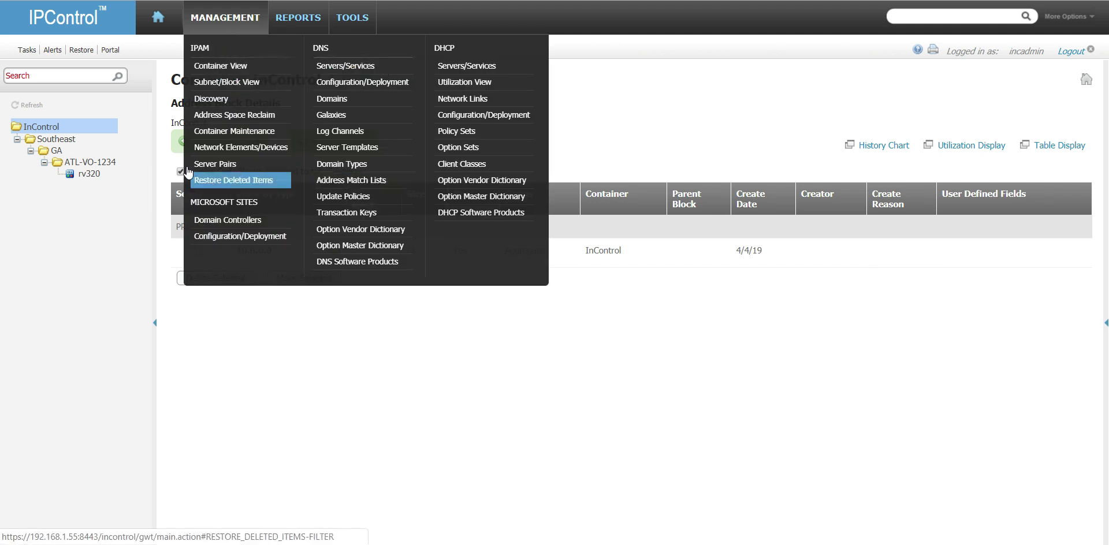
click(99, 163)
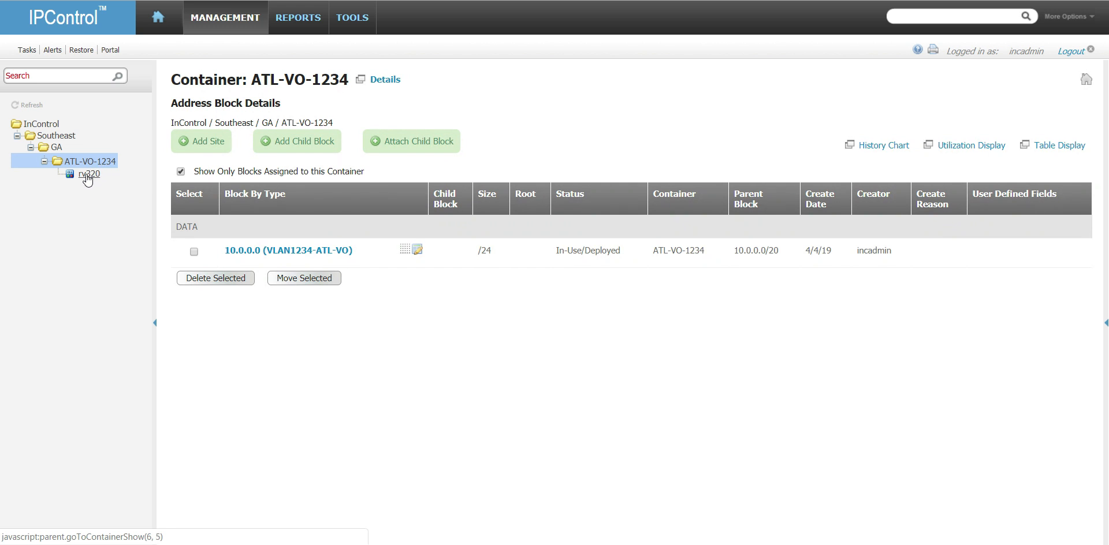
click(87, 174)
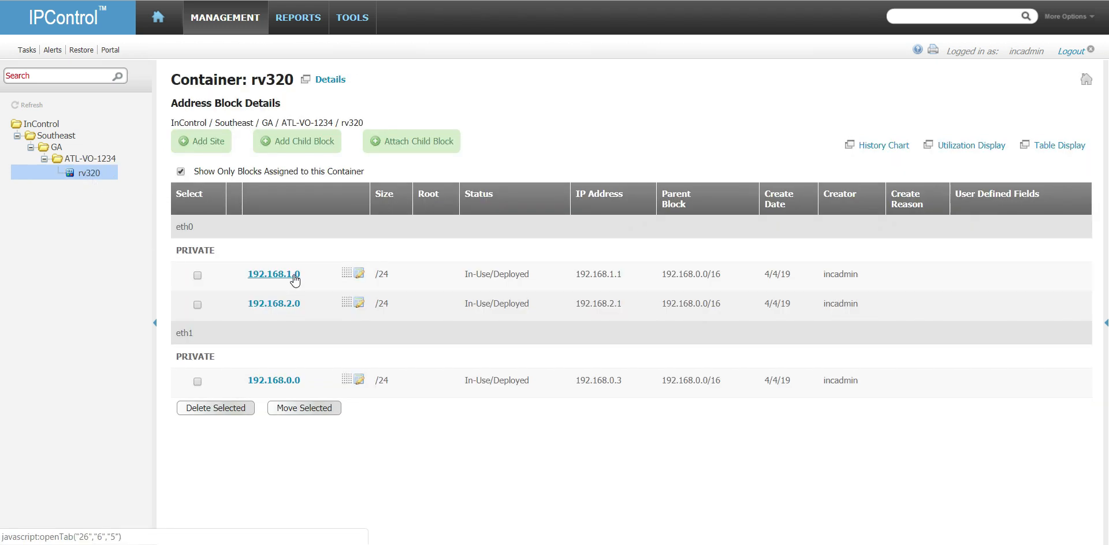
click(295, 278)
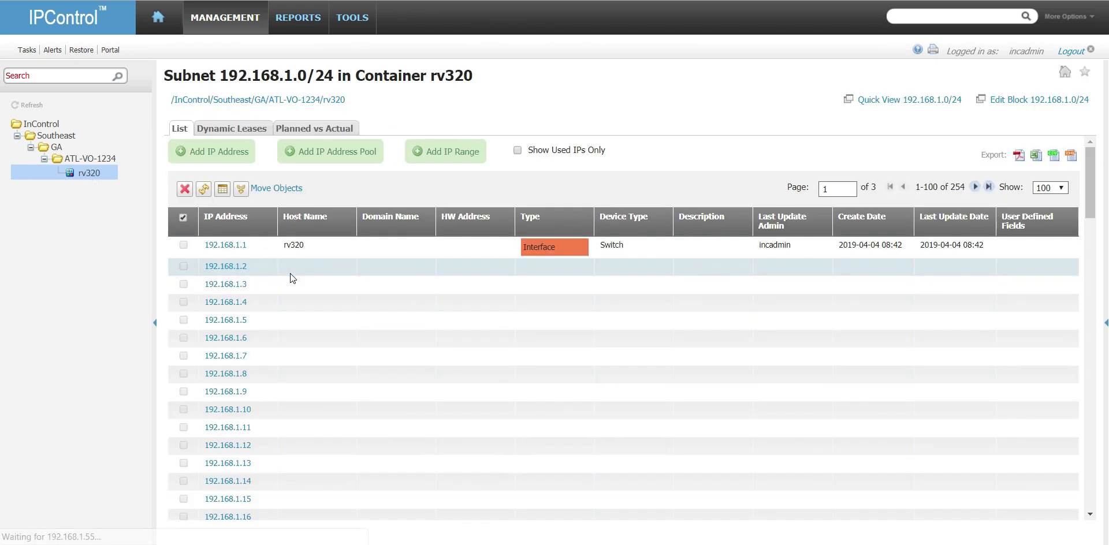
Step: Add IP address 192.168.1.57 with address type Static and device type Server
click(218, 152)
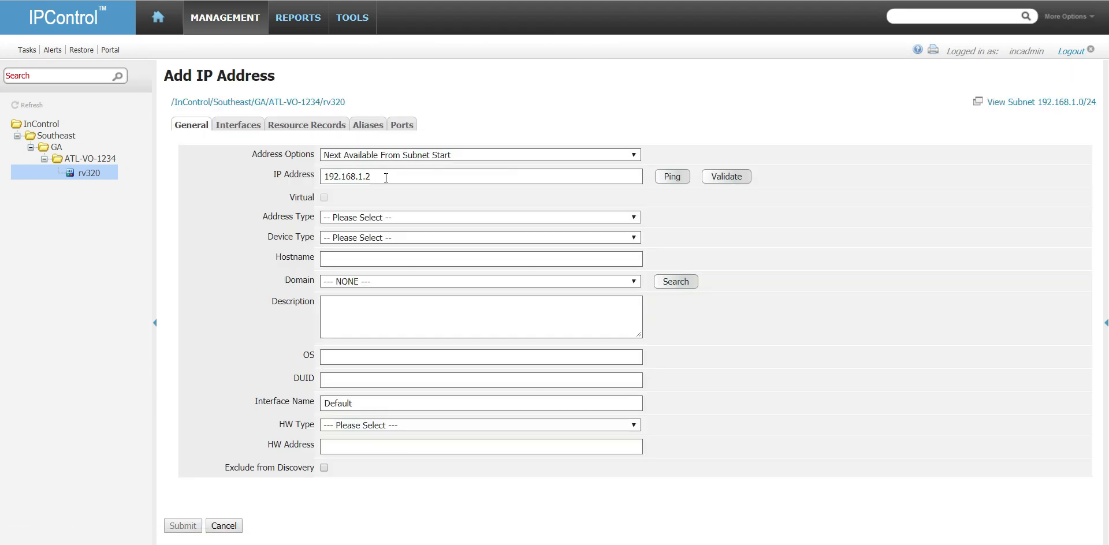
drag(385, 177, 166, 176)
text(19)
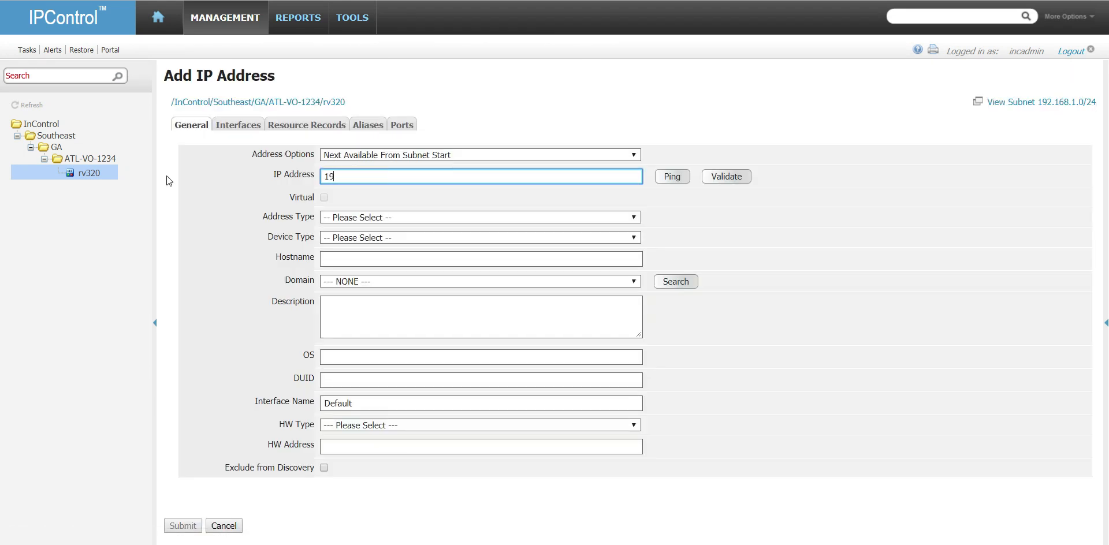
text(2.168.1.57)
key(Tab)
click(350, 219)
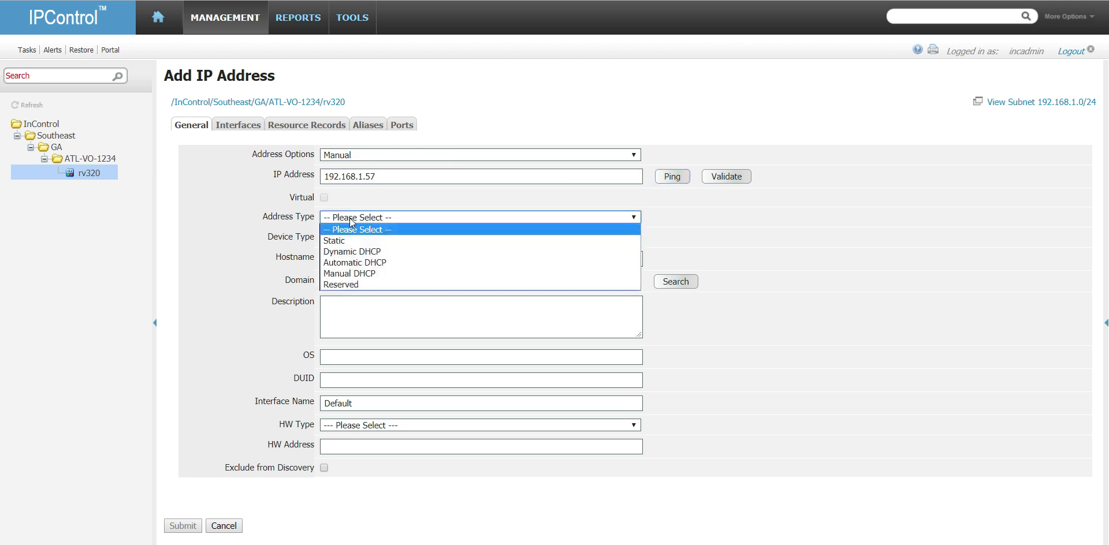
click(373, 243)
click(372, 238)
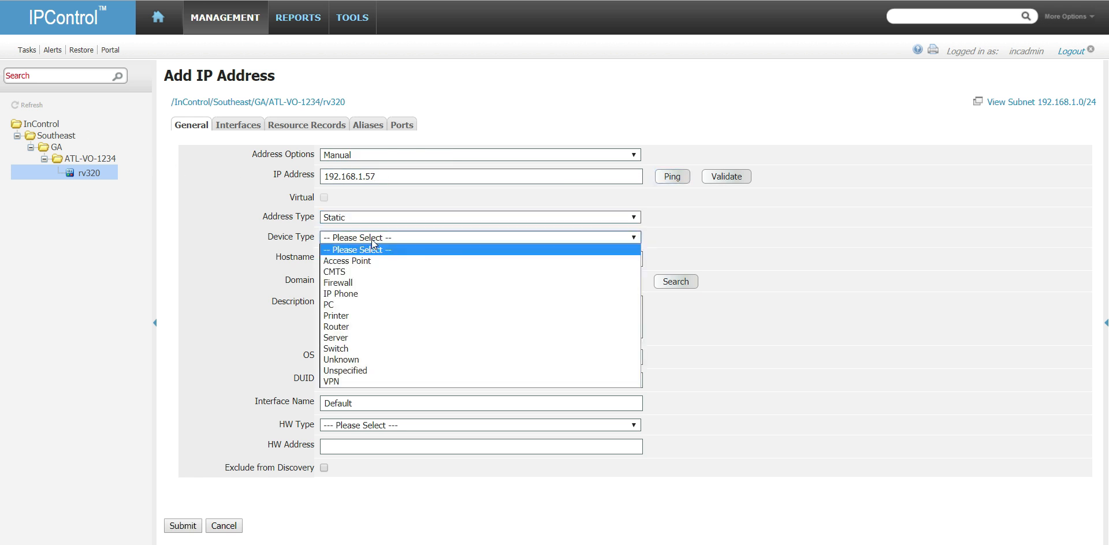
click(379, 336)
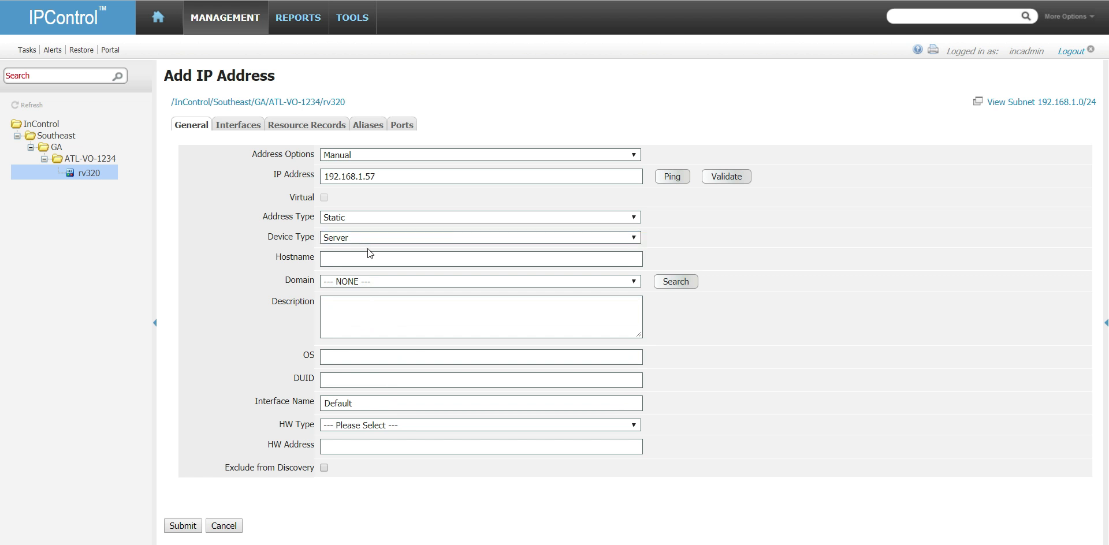
Step: Set the hostname to vm-dns1 in the ipcontrol.int domain
click(378, 255)
text(vm-ns1)
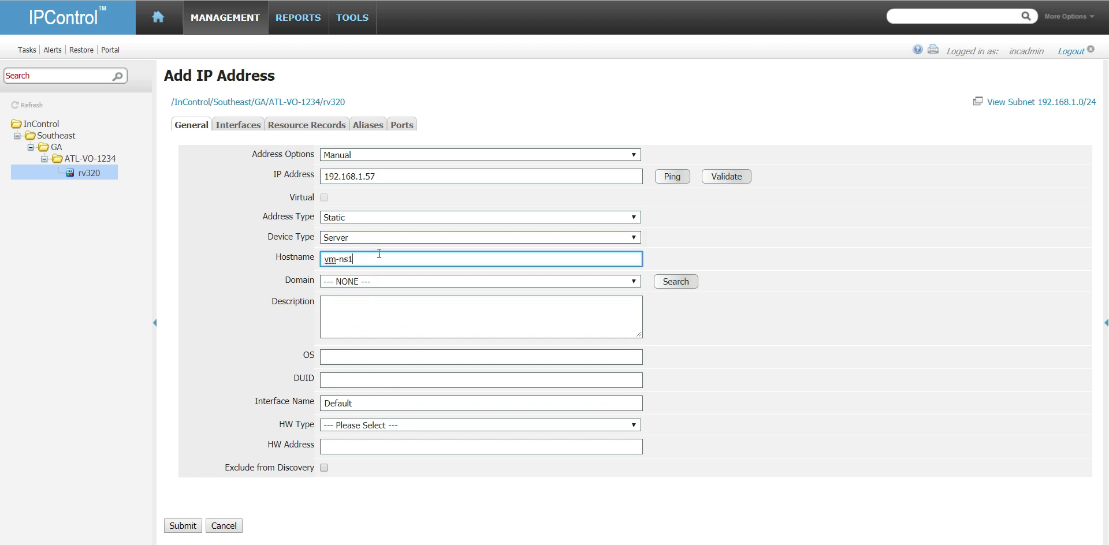
key(Tab)
click(379, 255)
key(BackSpace)
text(dns1)
key(Tab)
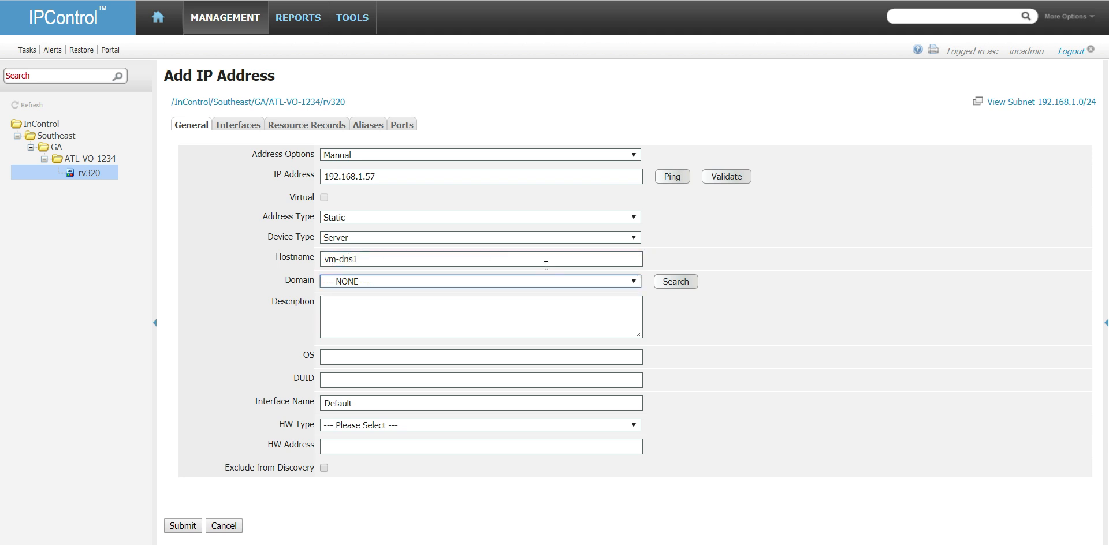
click(676, 287)
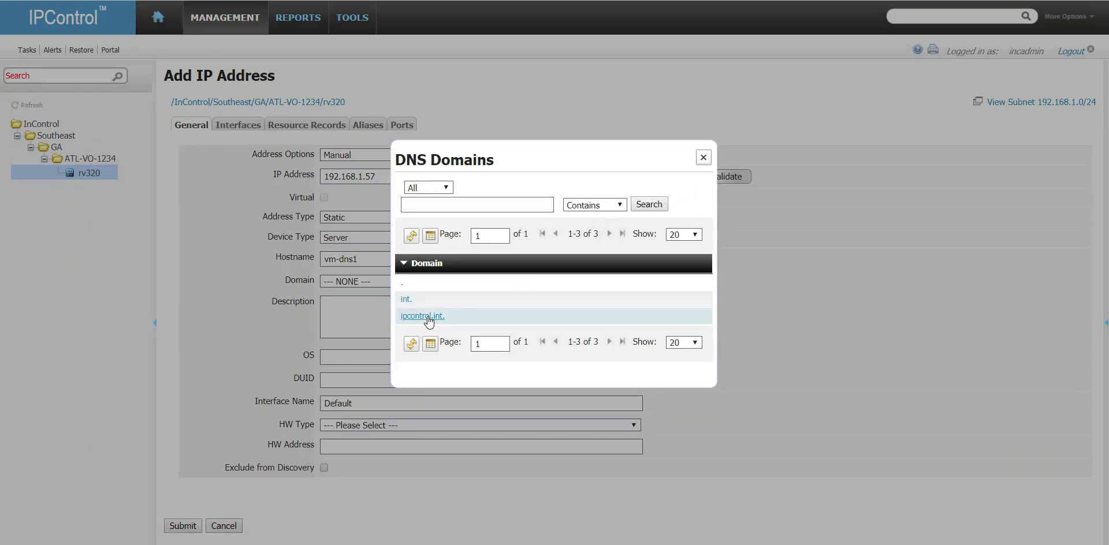
click(429, 317)
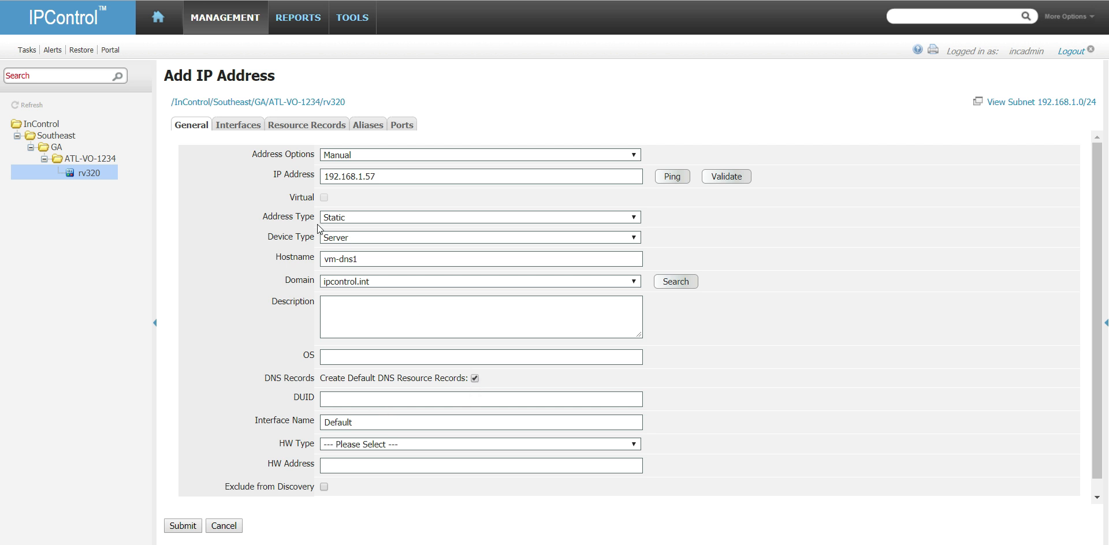
Step: Check the Resource Records tab for the default A and PTR records
click(296, 124)
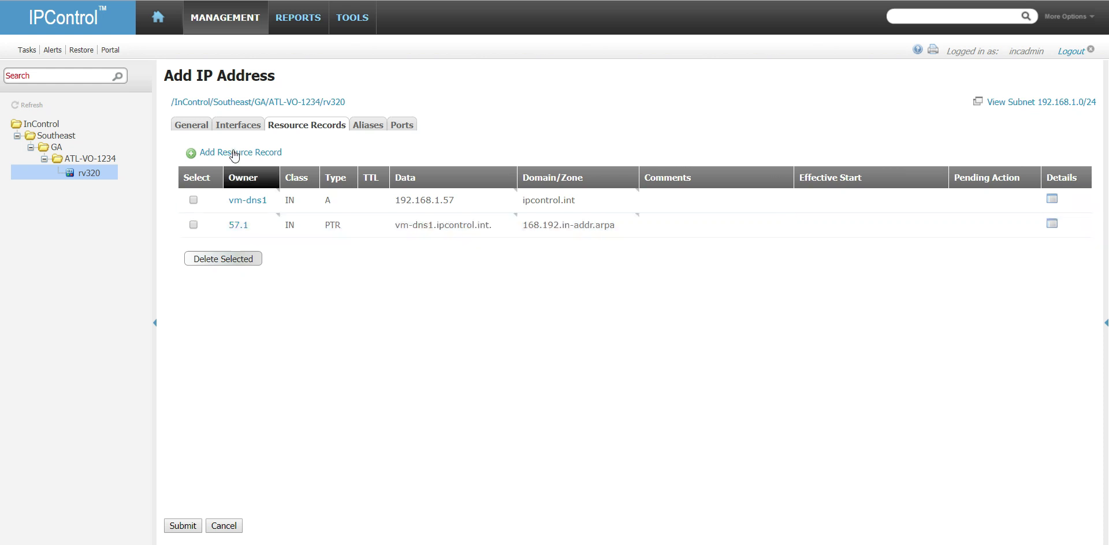
click(196, 125)
click(372, 259)
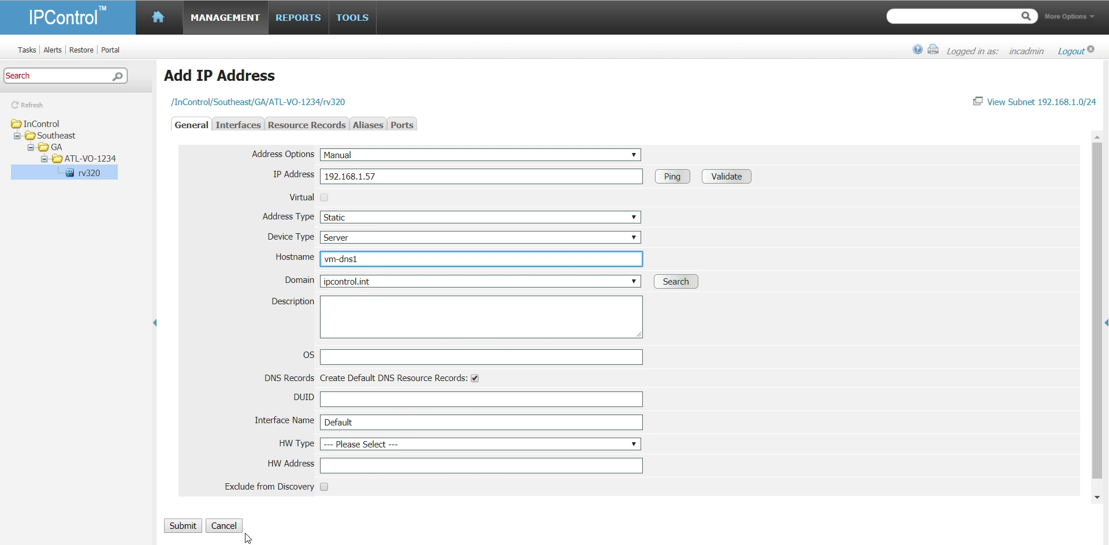
Step: Start a CNAME resource record, then cancel it and the Add IP Address form
click(306, 125)
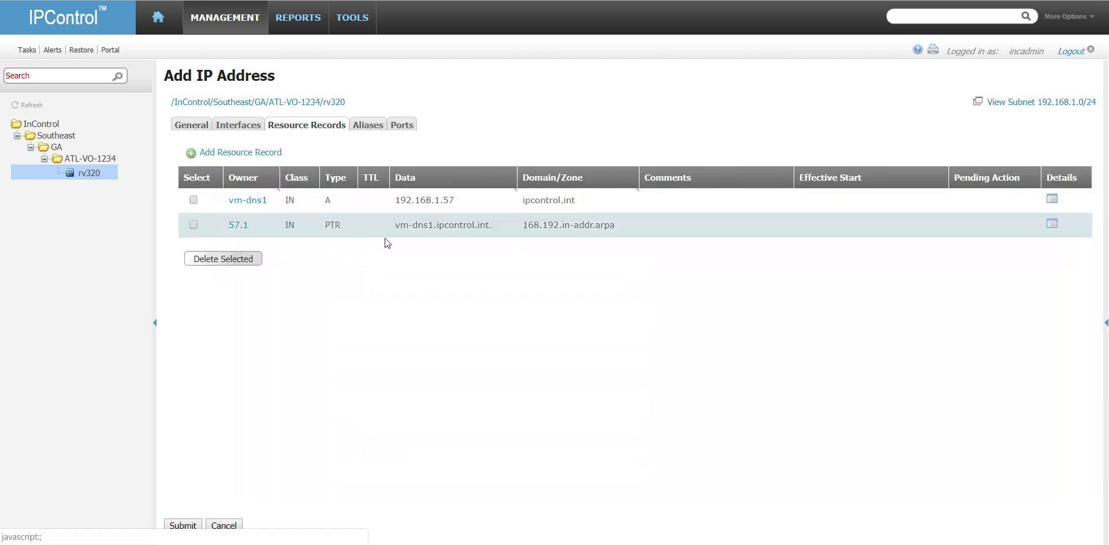
click(237, 152)
click(411, 101)
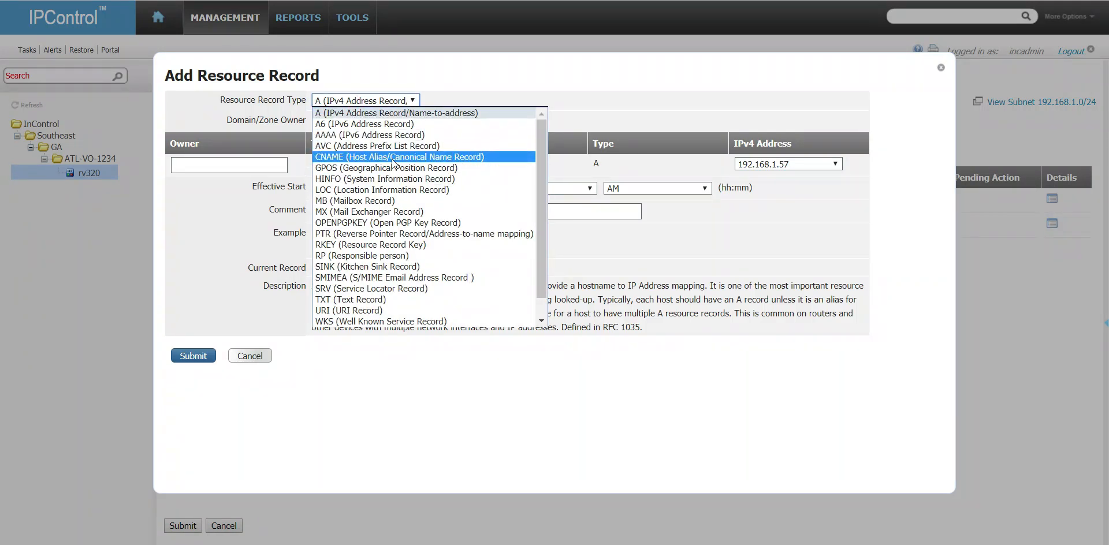
click(393, 160)
click(393, 102)
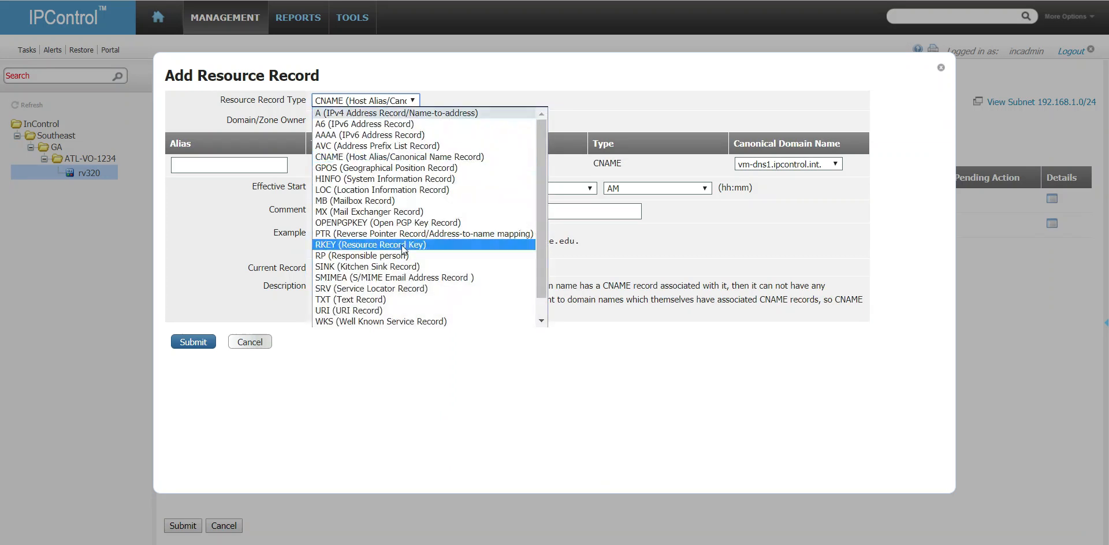
click(443, 345)
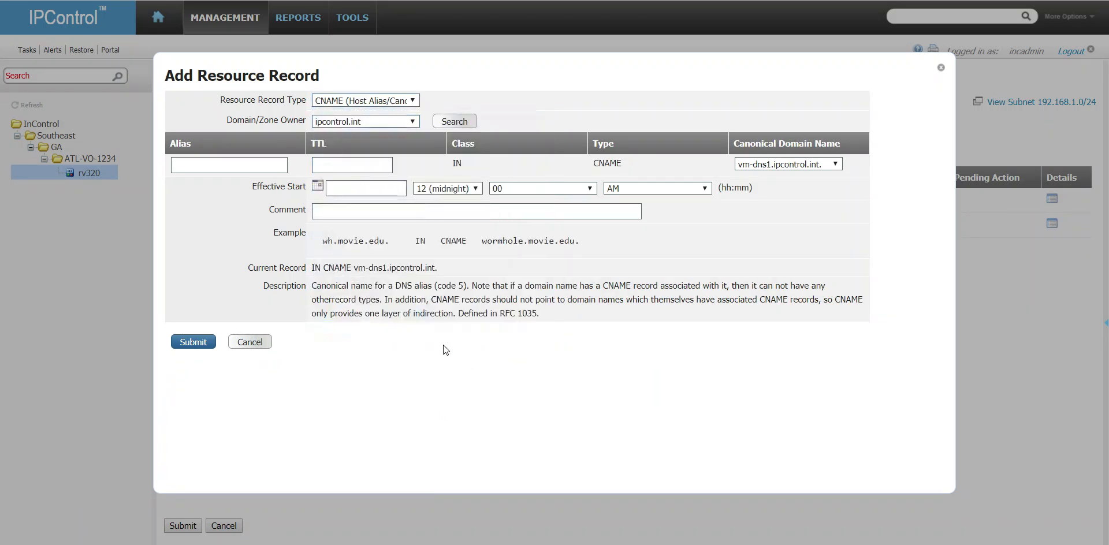
click(250, 342)
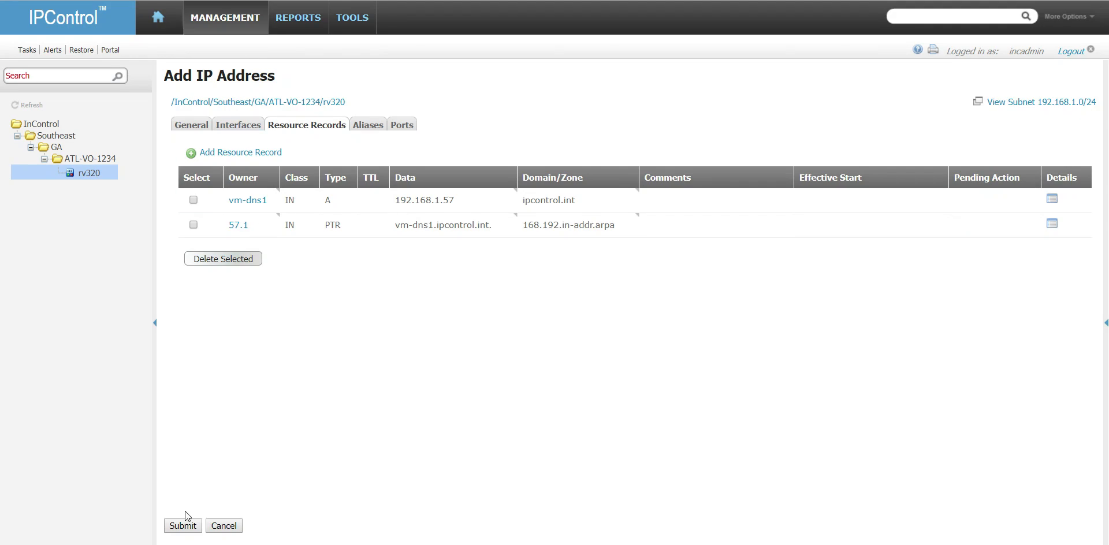
click(209, 533)
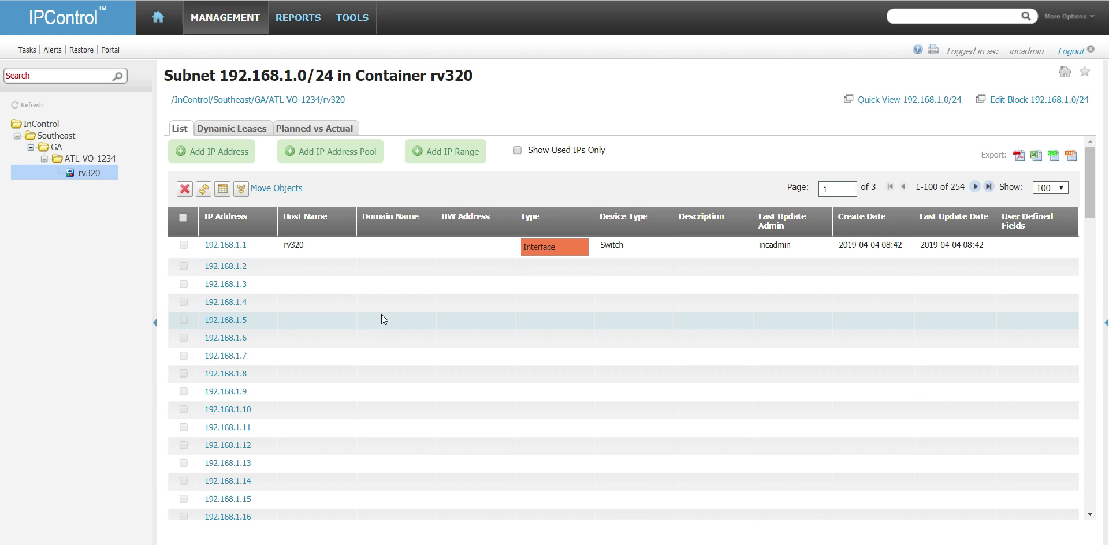
Step: Deploy changed resource records via DDNS to vm-dns1.home.local, skipping the CNAME check
mouse_move(235, 22)
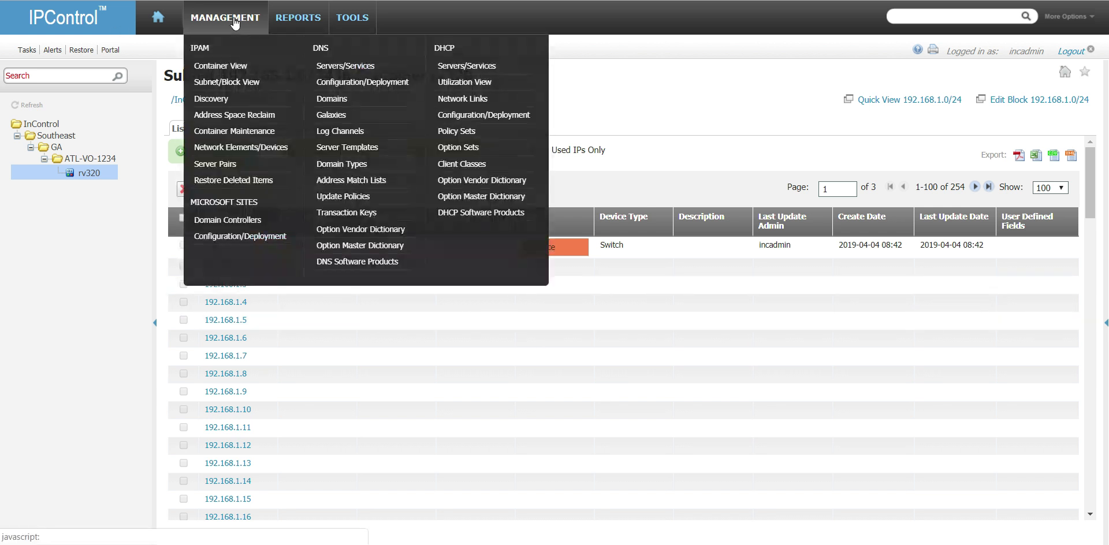
click(399, 82)
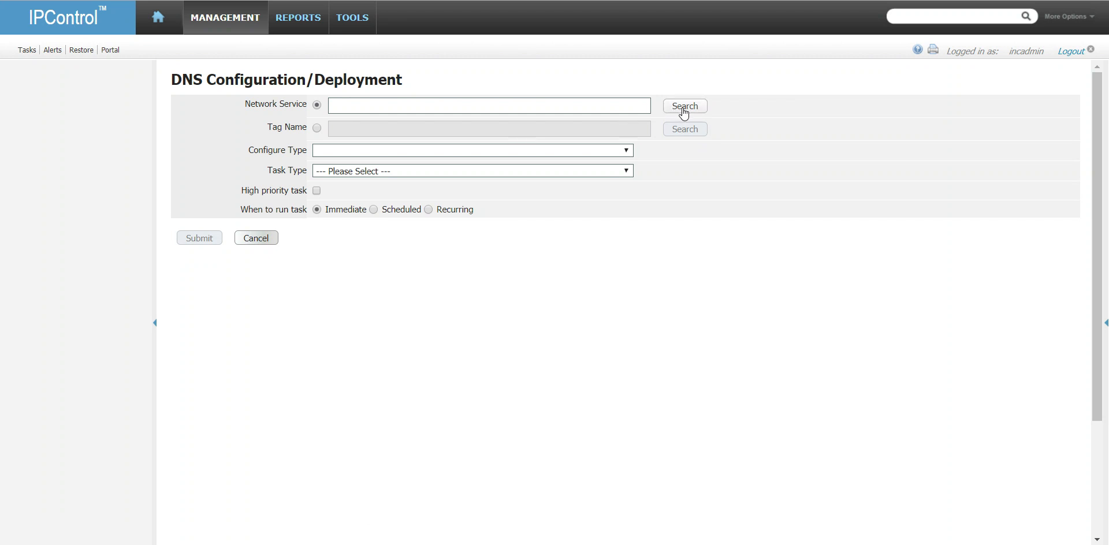
click(684, 110)
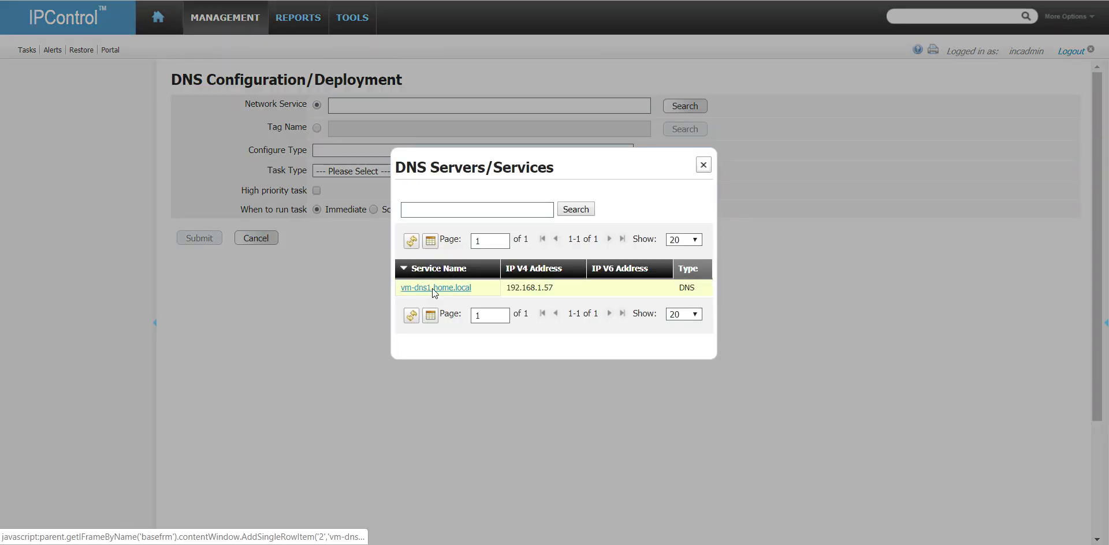
click(432, 289)
click(627, 171)
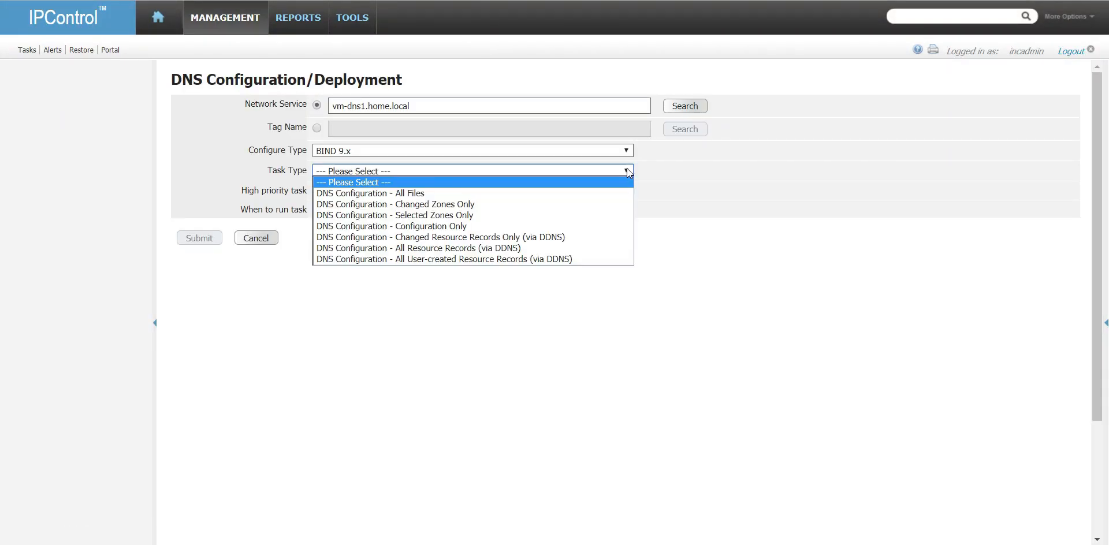
click(566, 242)
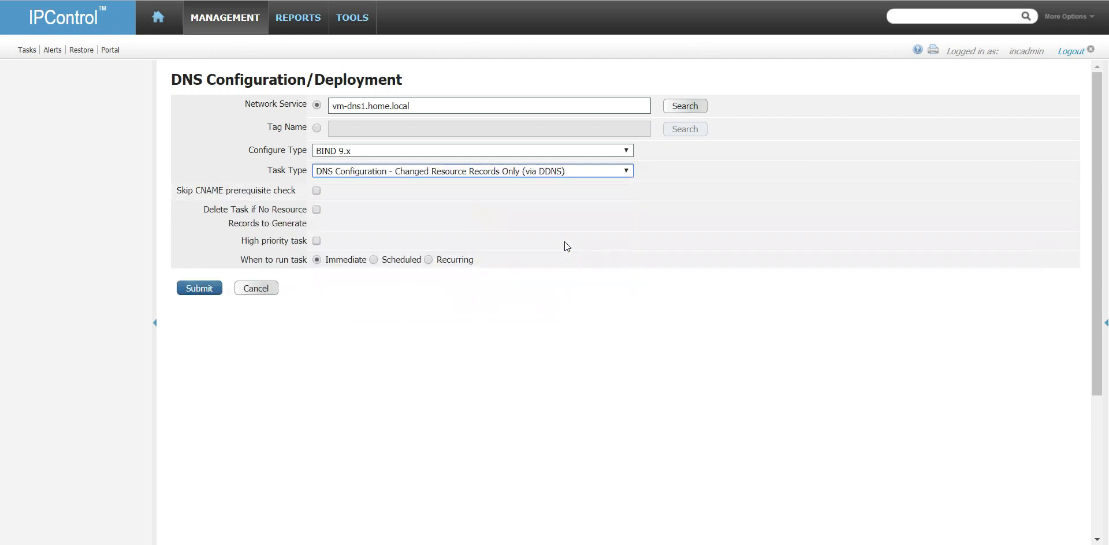
click(316, 191)
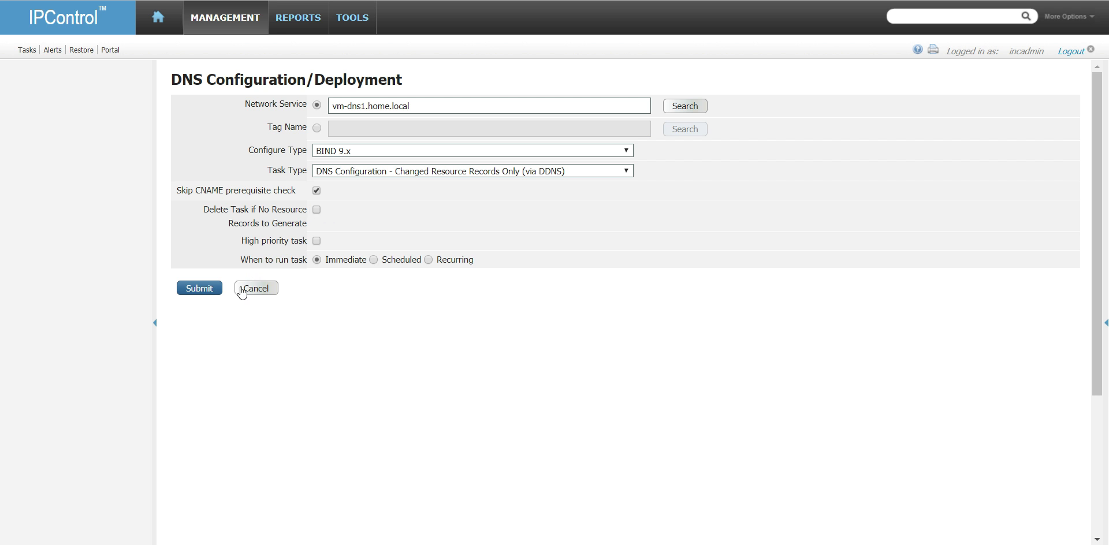
click(198, 289)
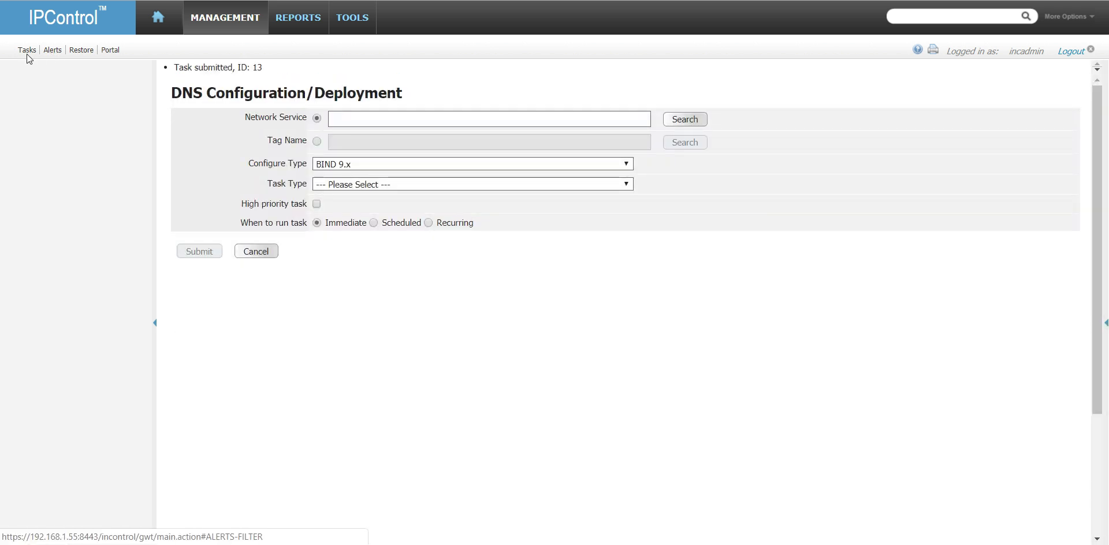
click(27, 51)
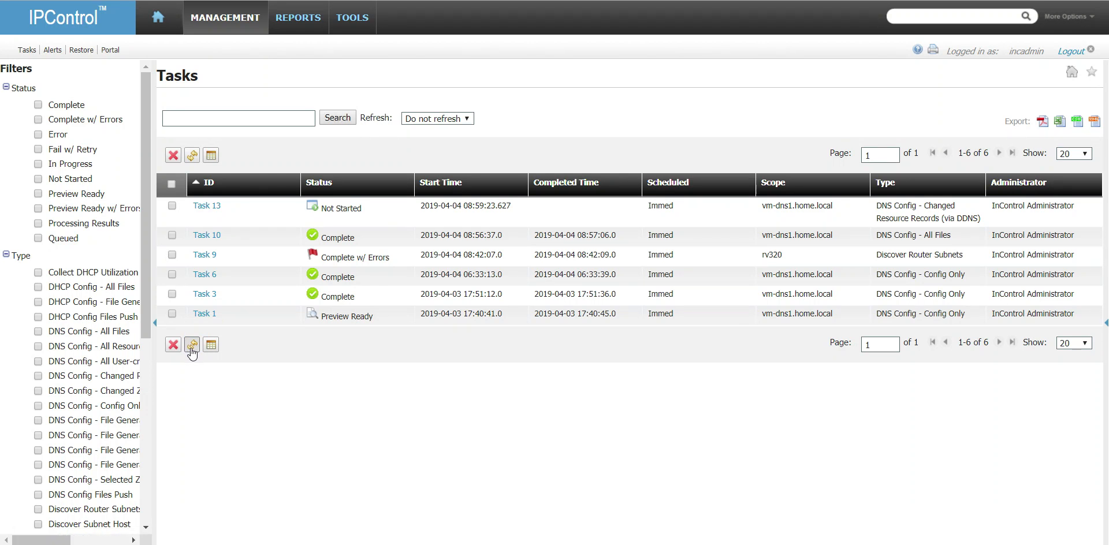
Step: Refresh the tasks and confirm child Task 14 added the A and PTR records
click(173, 345)
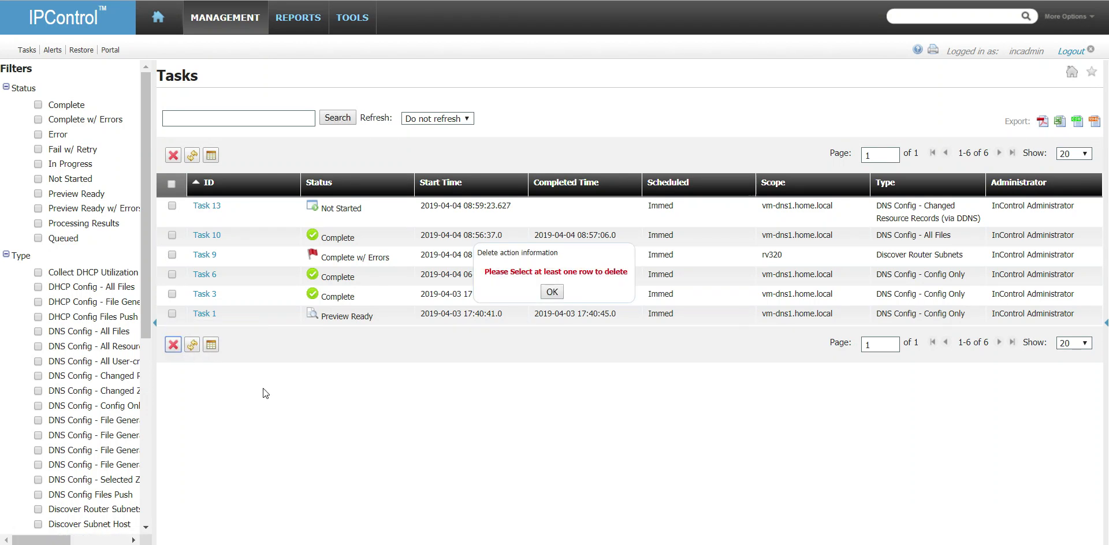
click(552, 292)
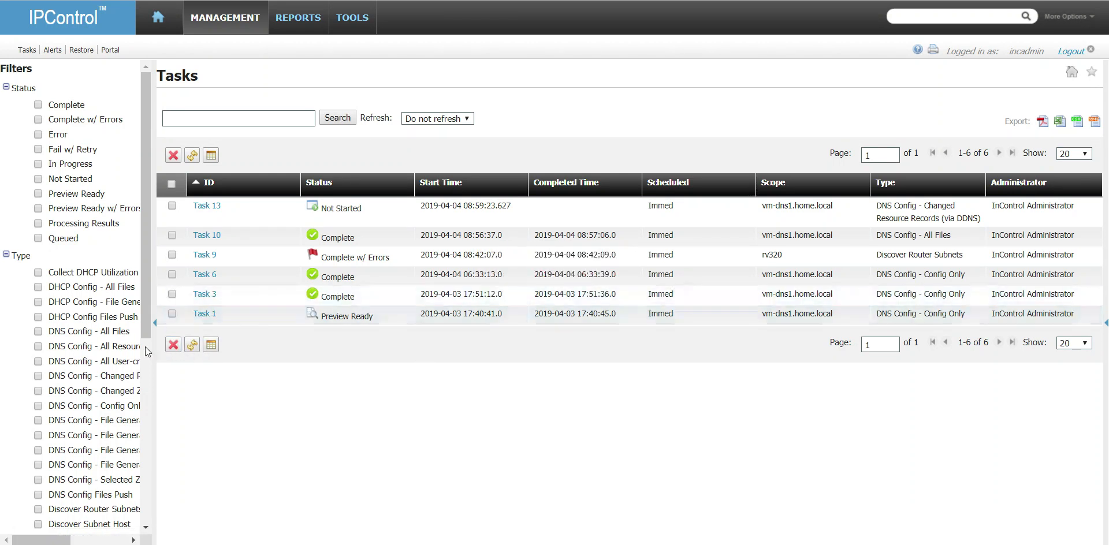
click(193, 345)
click(207, 206)
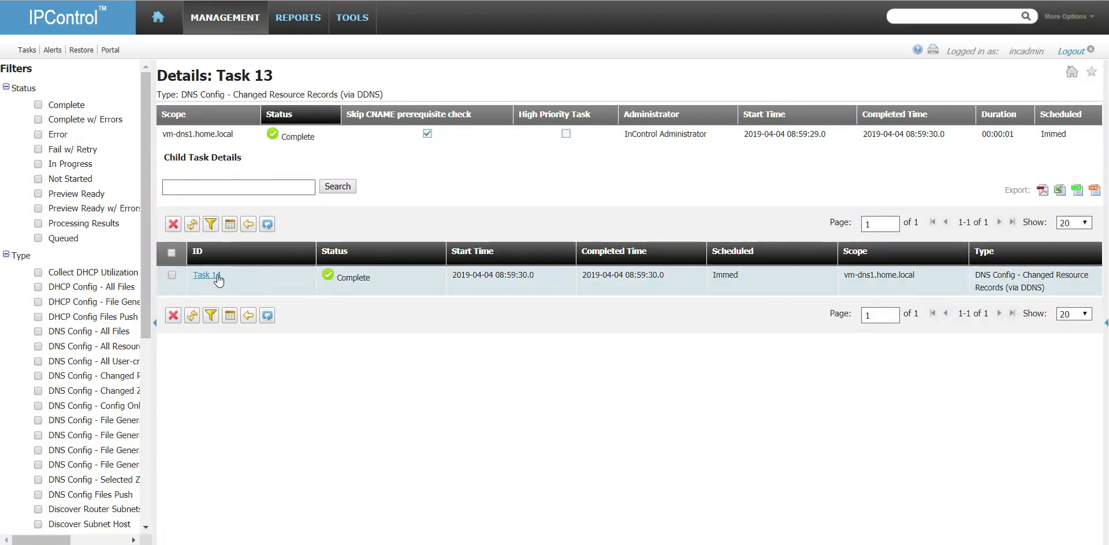
click(217, 280)
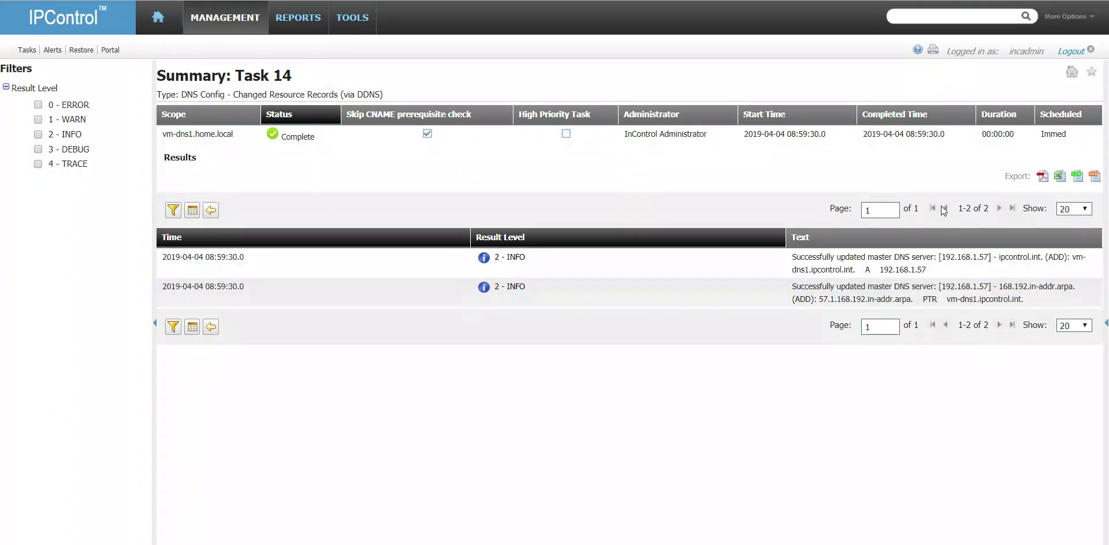
drag(968, 274, 804, 257)
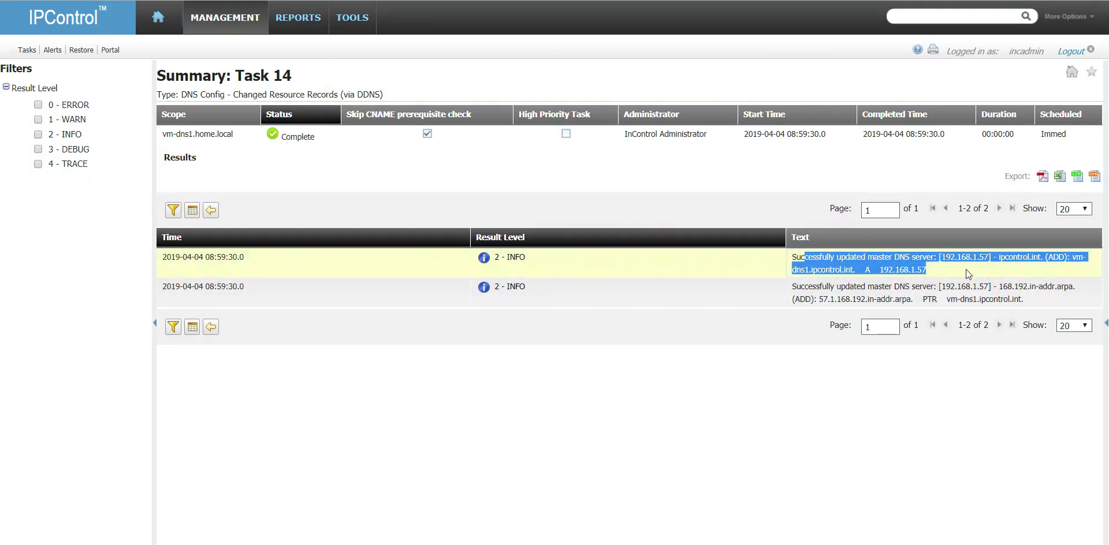
drag(1049, 293, 760, 252)
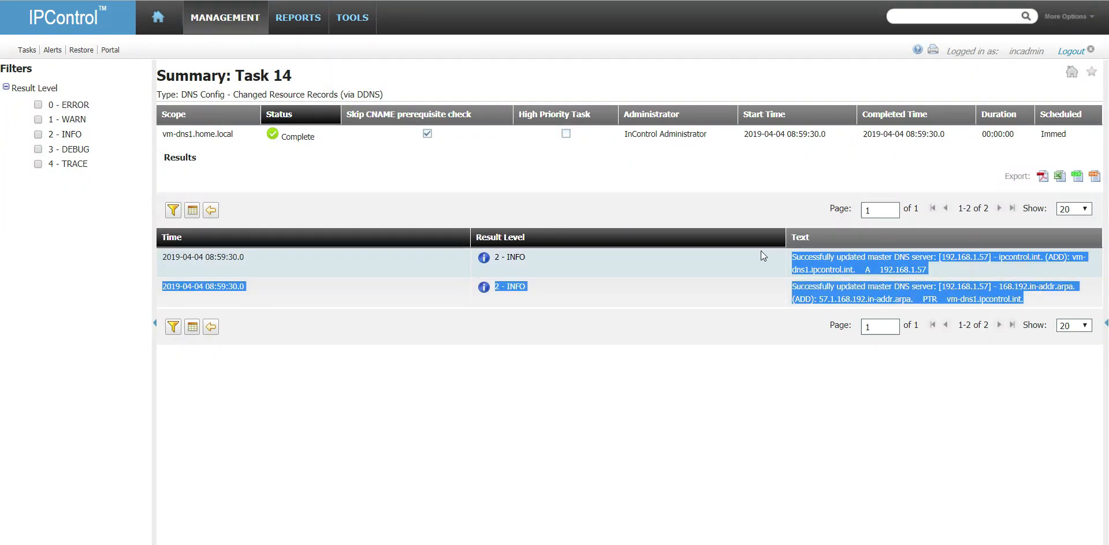
click(1003, 265)
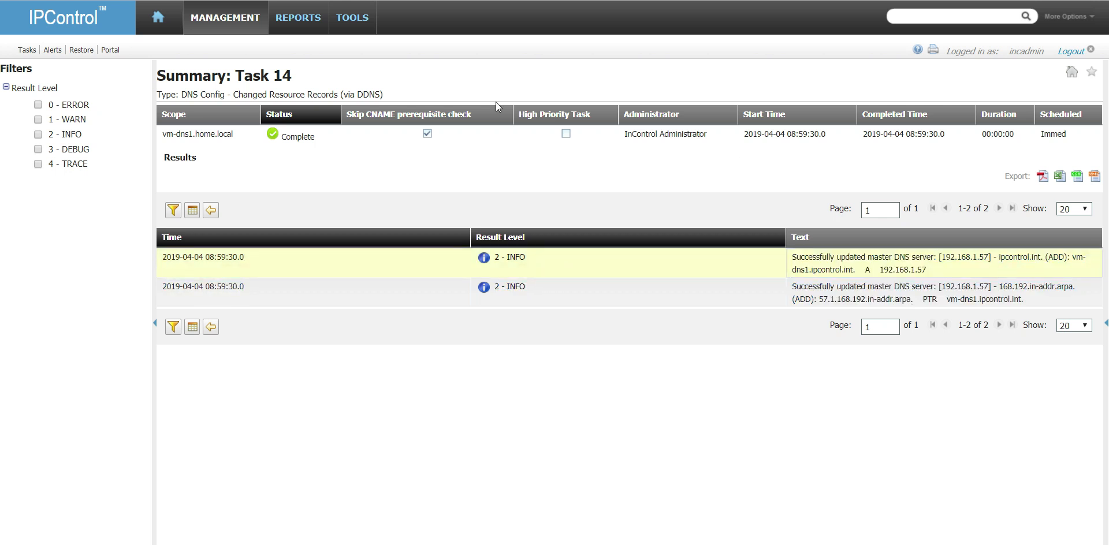
mouse_move(217, 15)
click(235, 69)
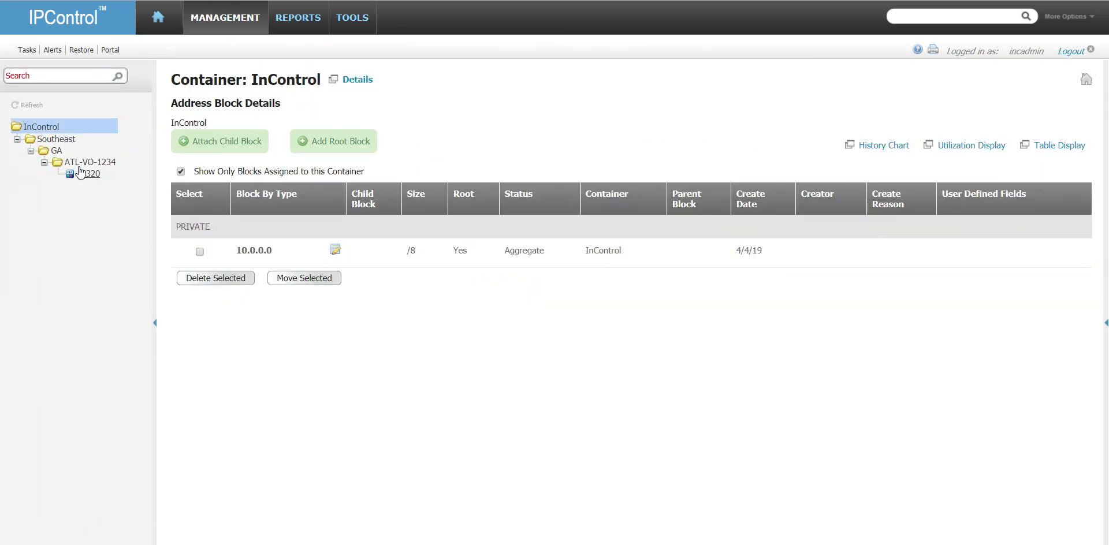
Step: Give block 192.168.1.0/24 domains ipcontrol.int and 168.192.in-addr.arpa, and DNS server vm-dns1.home.local
click(81, 163)
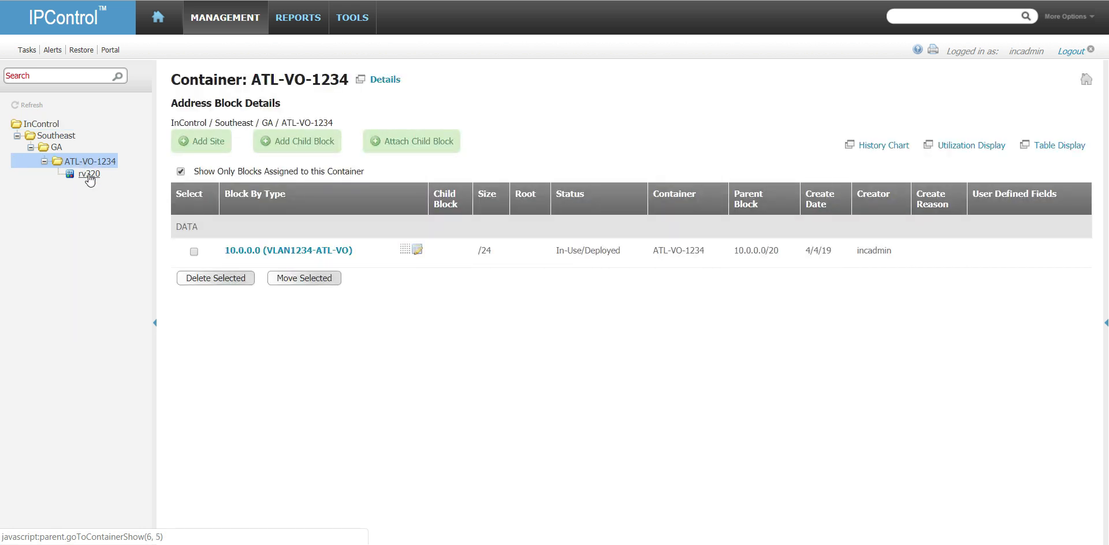
click(86, 175)
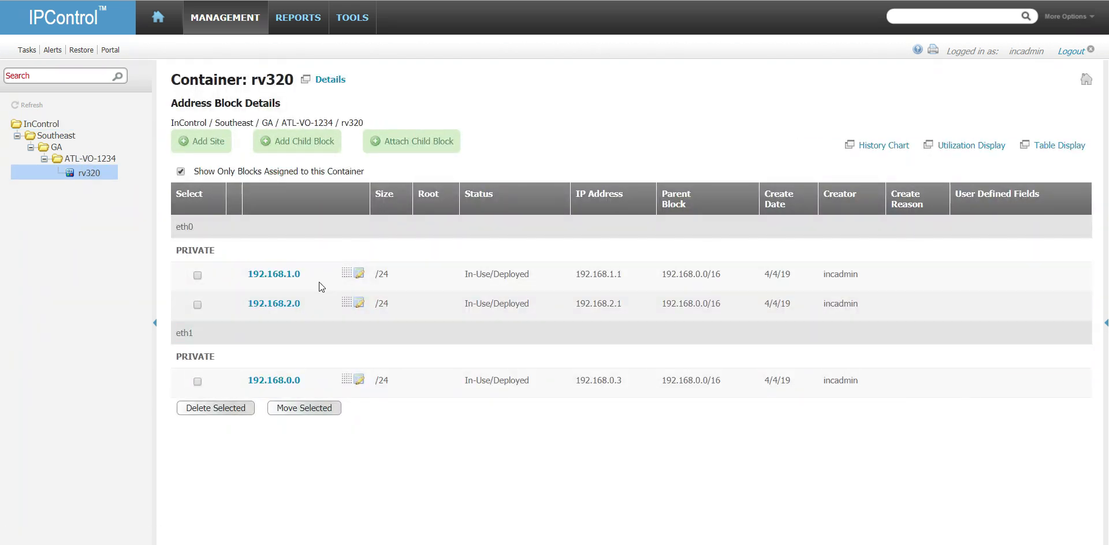
click(359, 273)
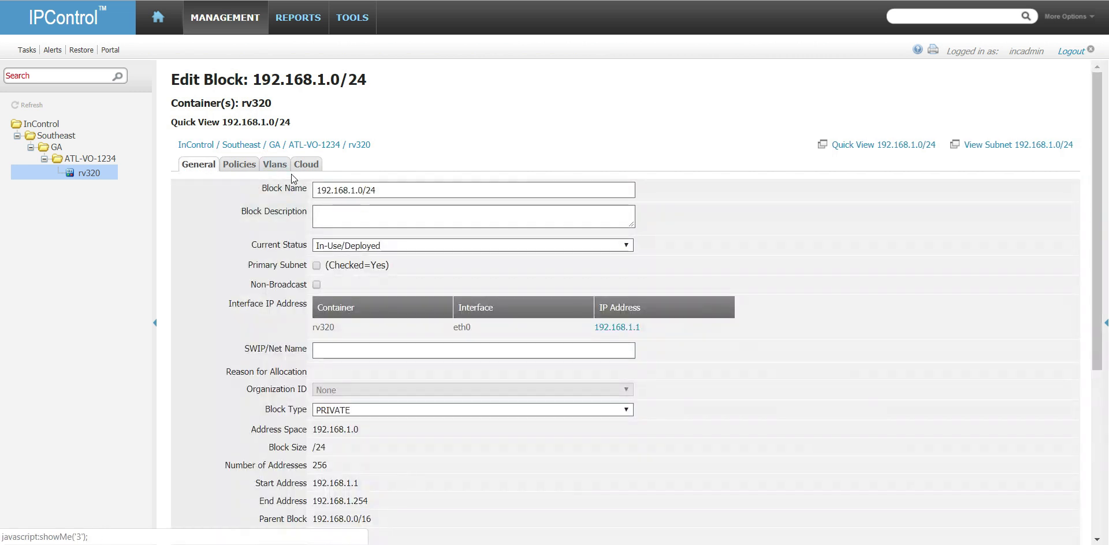
click(237, 166)
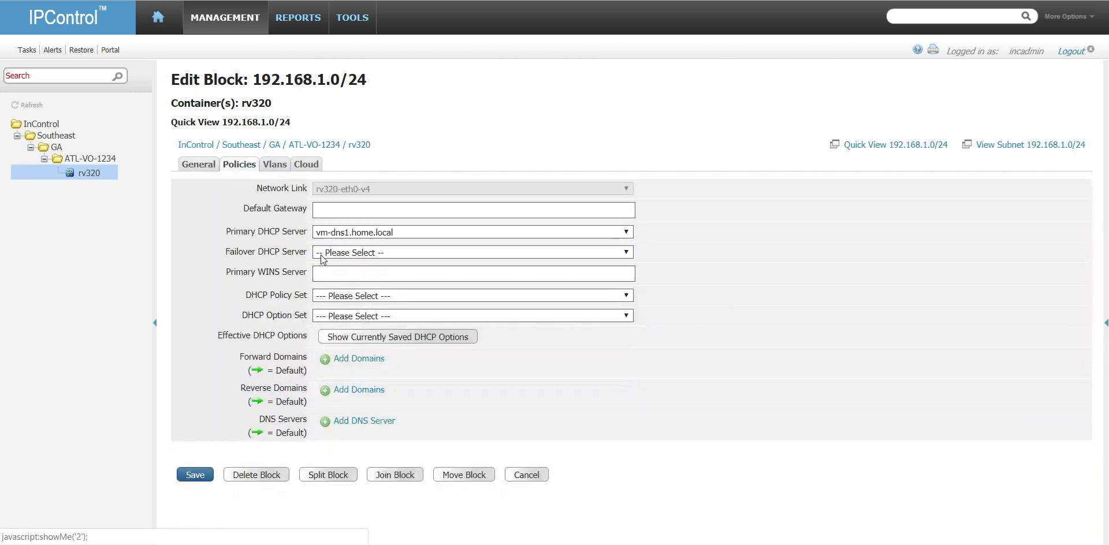
click(359, 359)
click(423, 316)
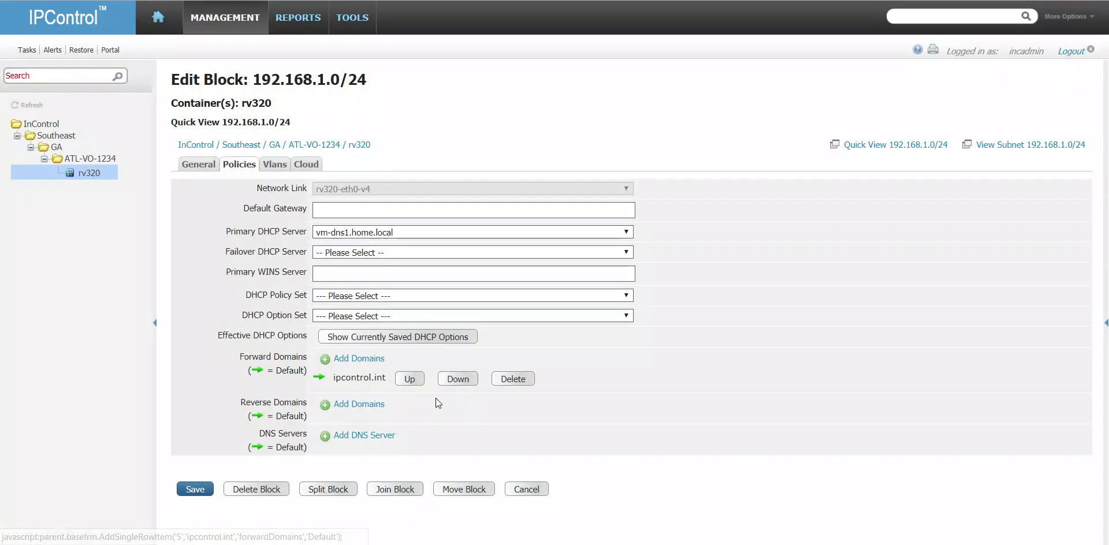
click(358, 405)
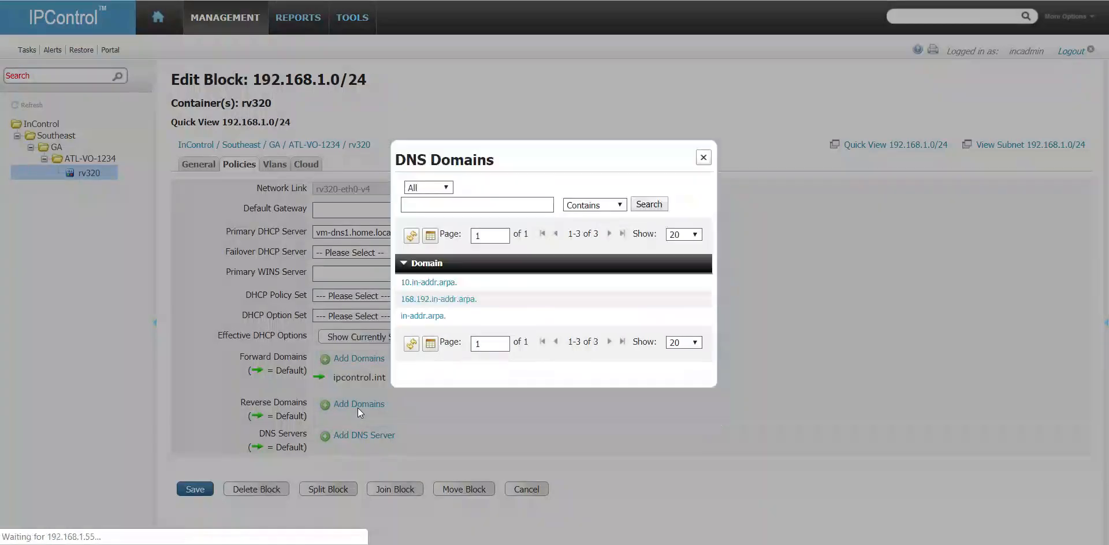
click(446, 299)
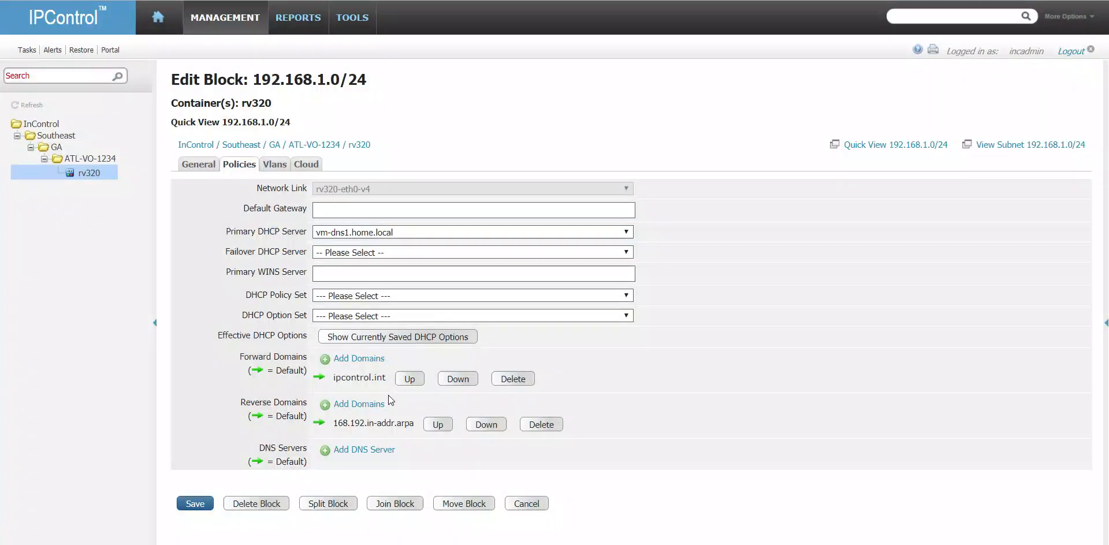
click(383, 456)
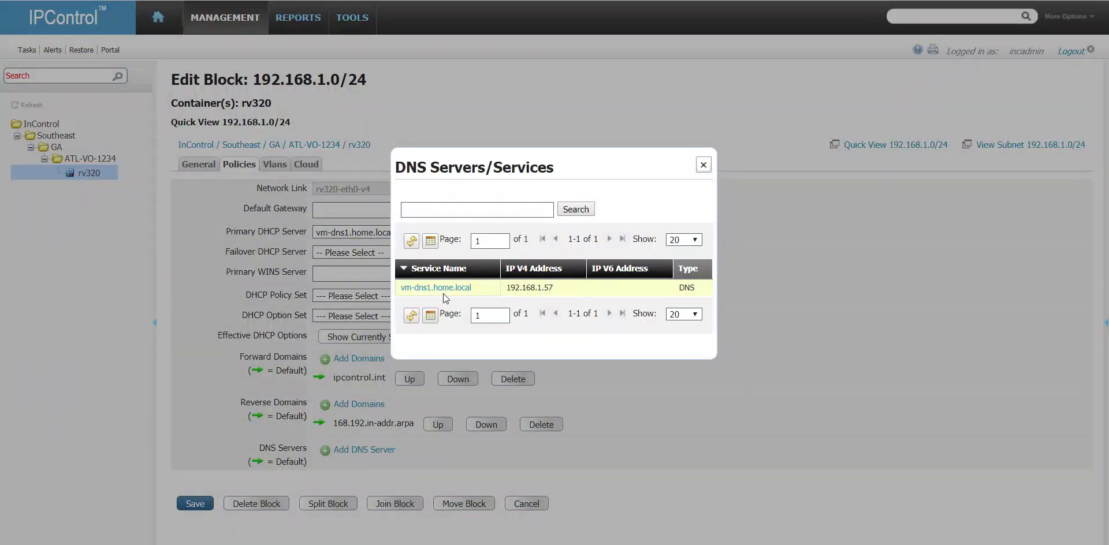
click(443, 294)
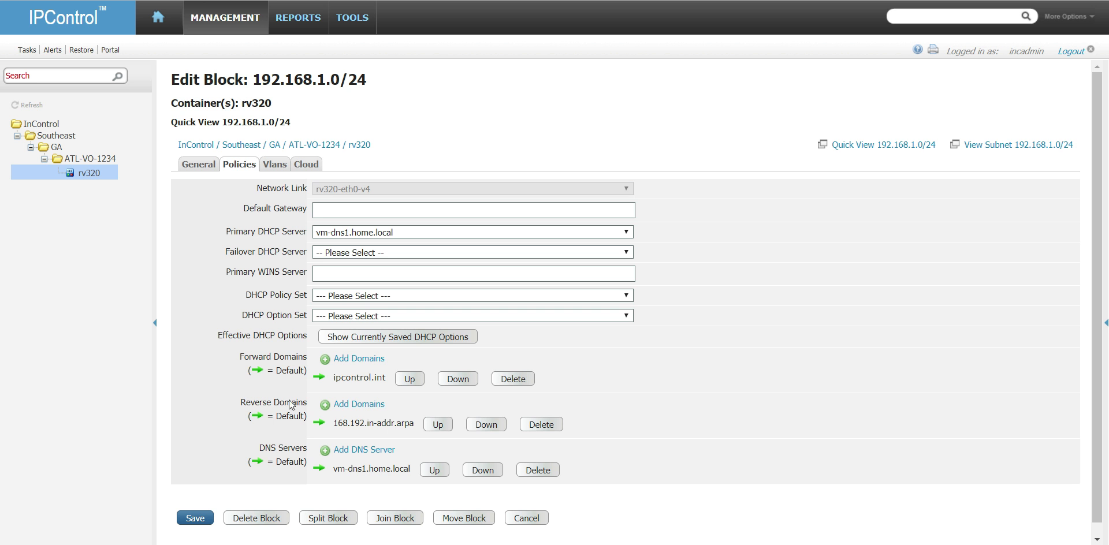
click(193, 518)
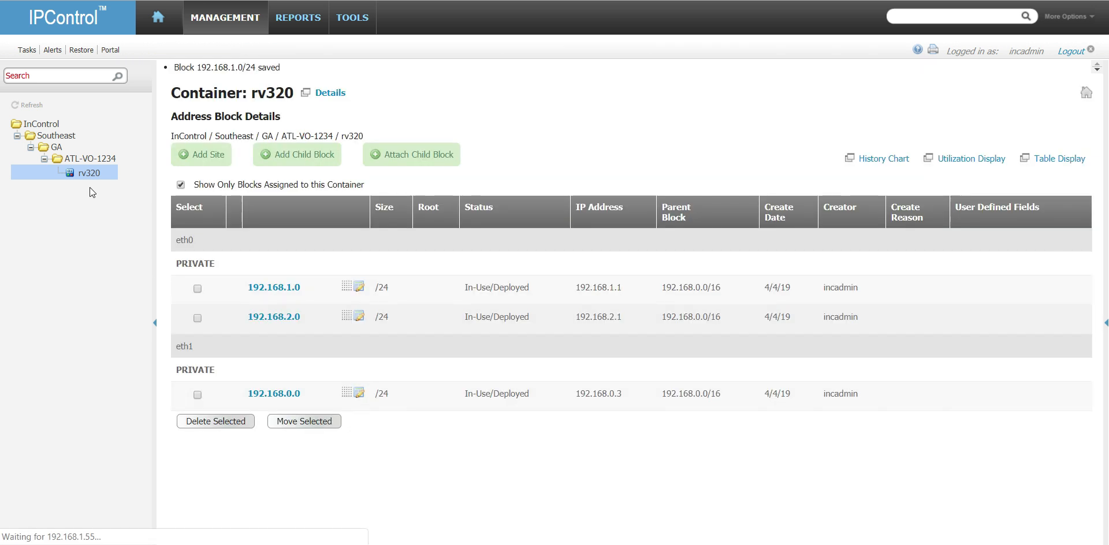
Step: Submit a 'Discover V4 and V6 Router ARP Hosts' discovery task on rv320
click(86, 161)
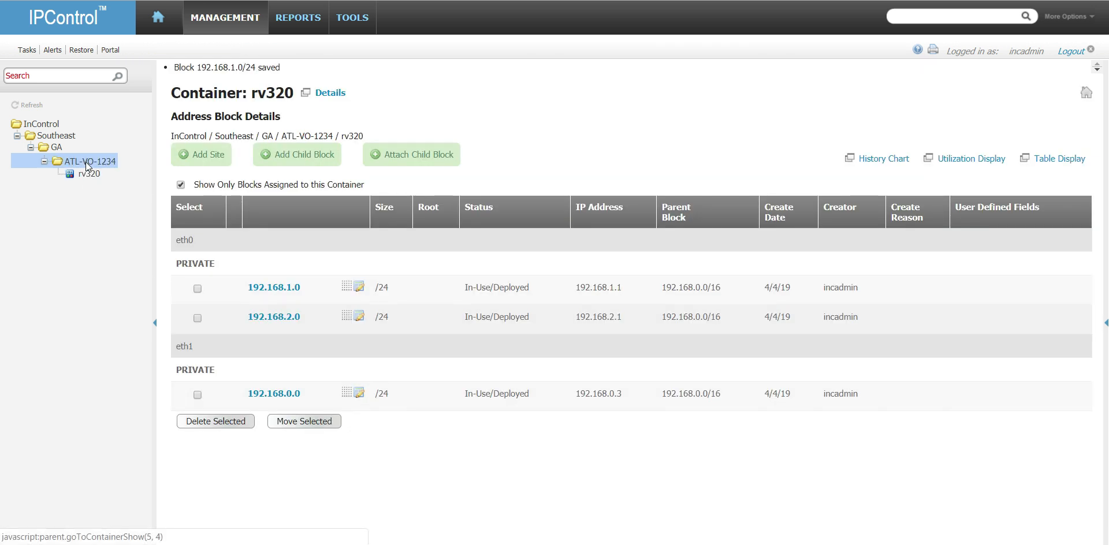
mouse_move(250, 24)
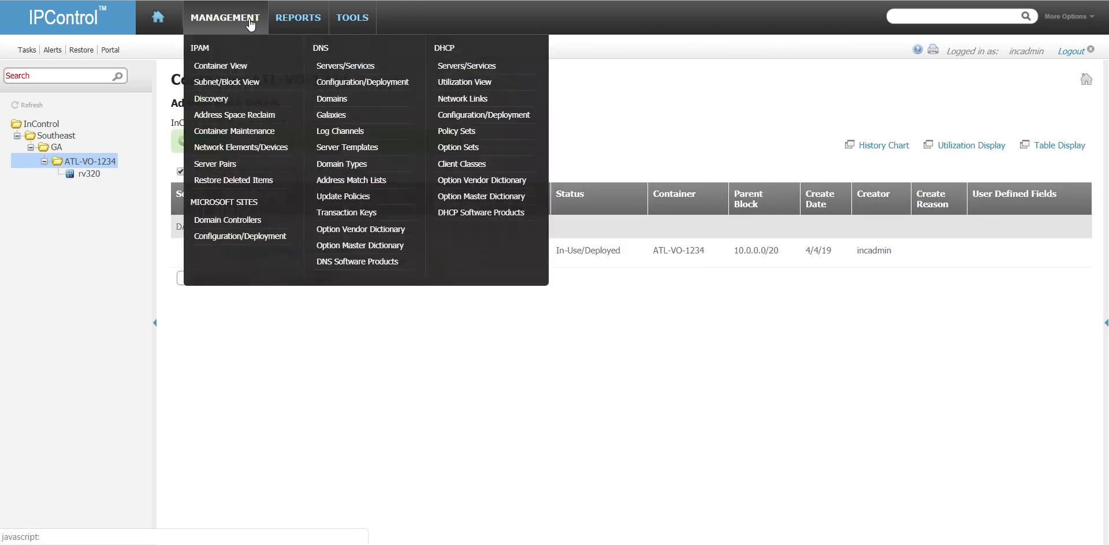
click(231, 107)
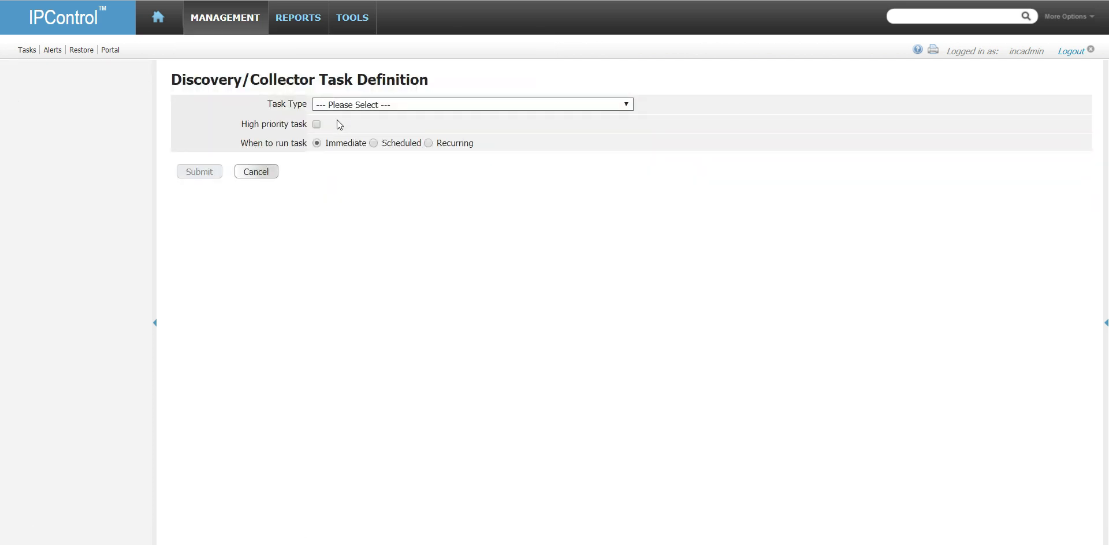
click(406, 106)
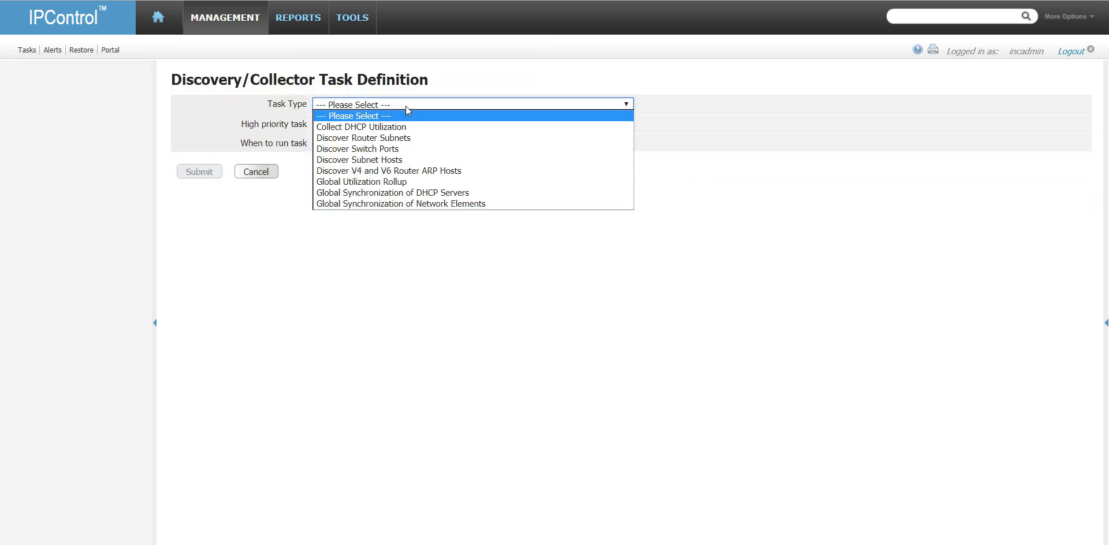
click(428, 170)
click(698, 126)
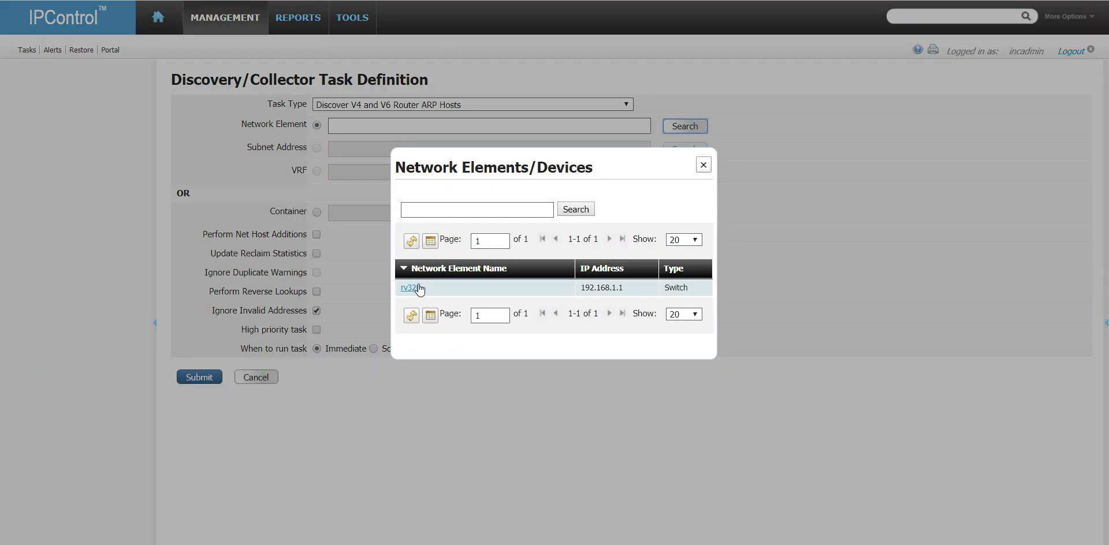
click(412, 290)
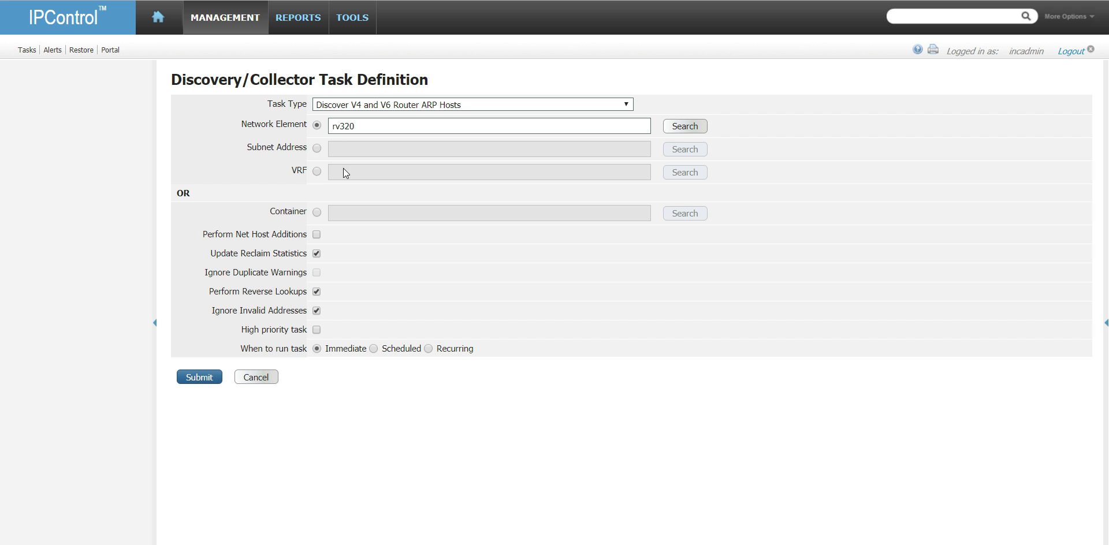
click(202, 378)
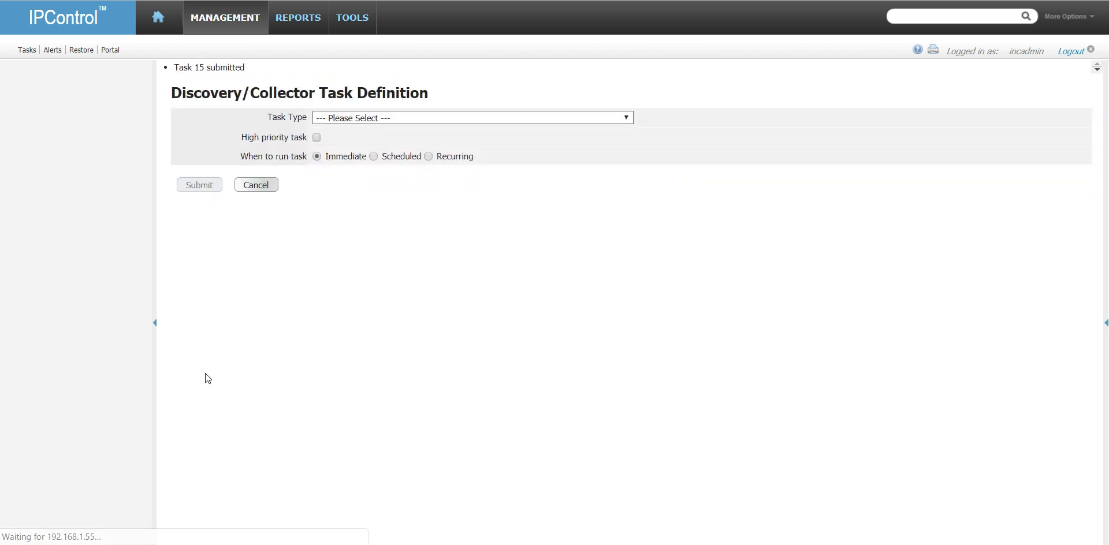
Step: Check Task 15's results showing 45 hosts found in 192.168.1.0/24
click(32, 52)
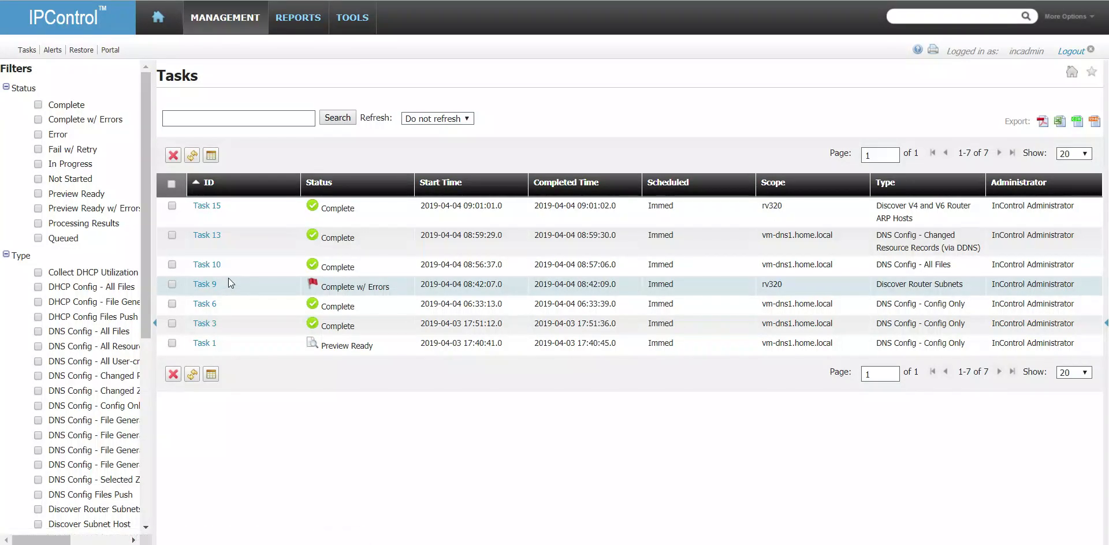
click(213, 208)
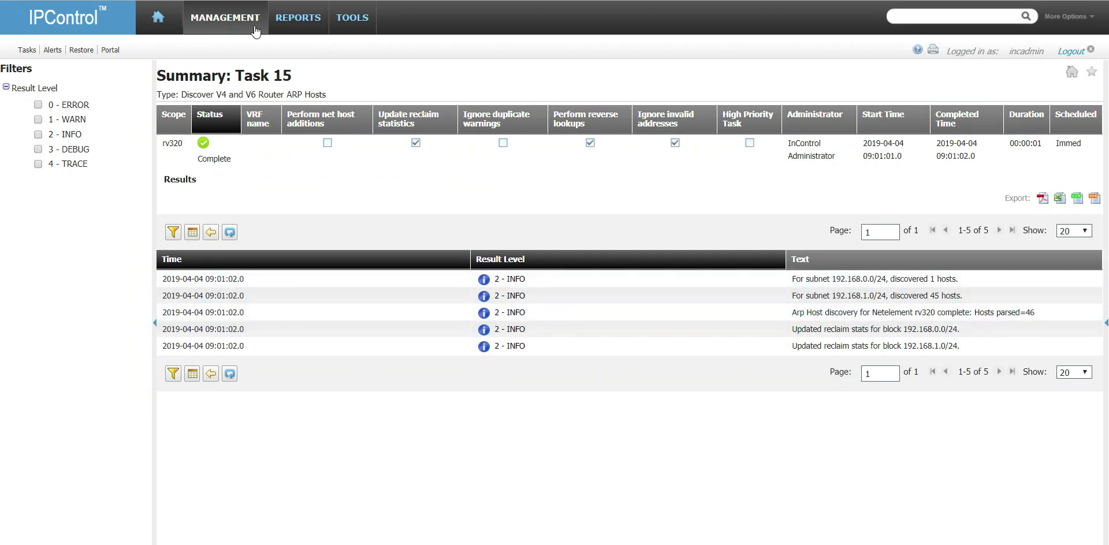
mouse_move(249, 24)
click(237, 66)
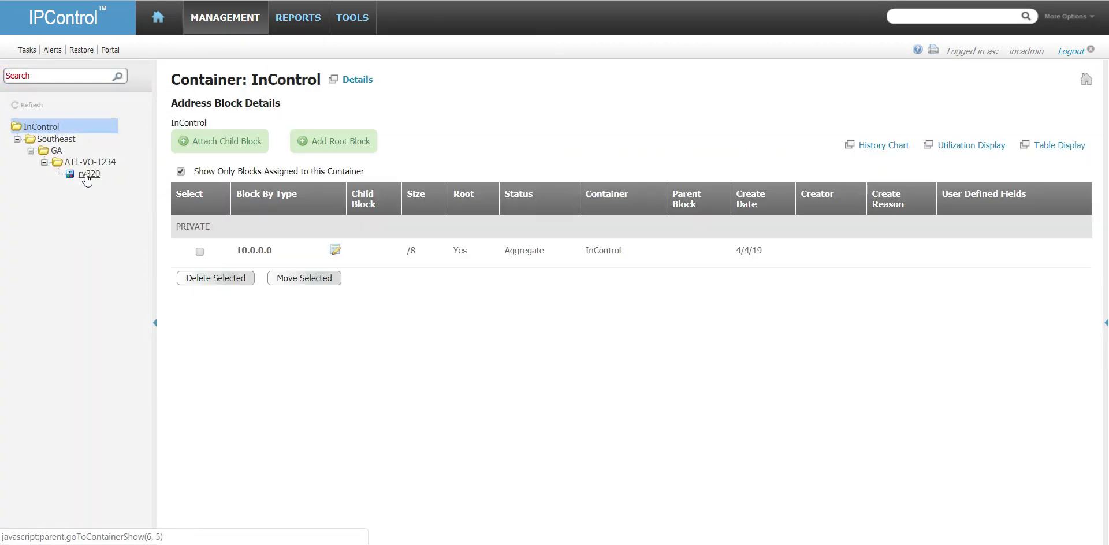
Step: Review subnet 192.168.1.0/24's Planned vs Actual list of 45 discovered hosts
click(87, 174)
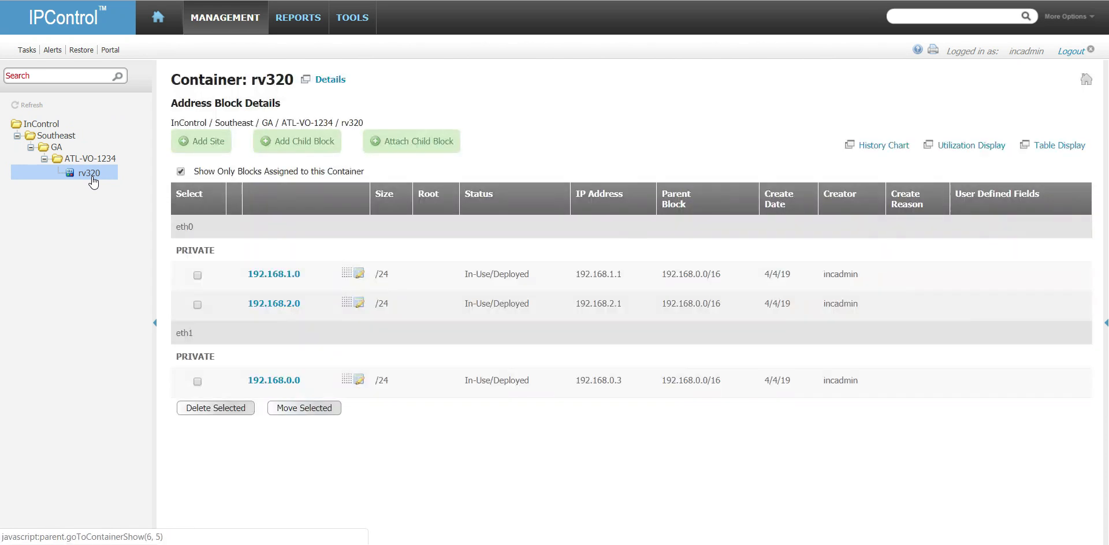
click(284, 274)
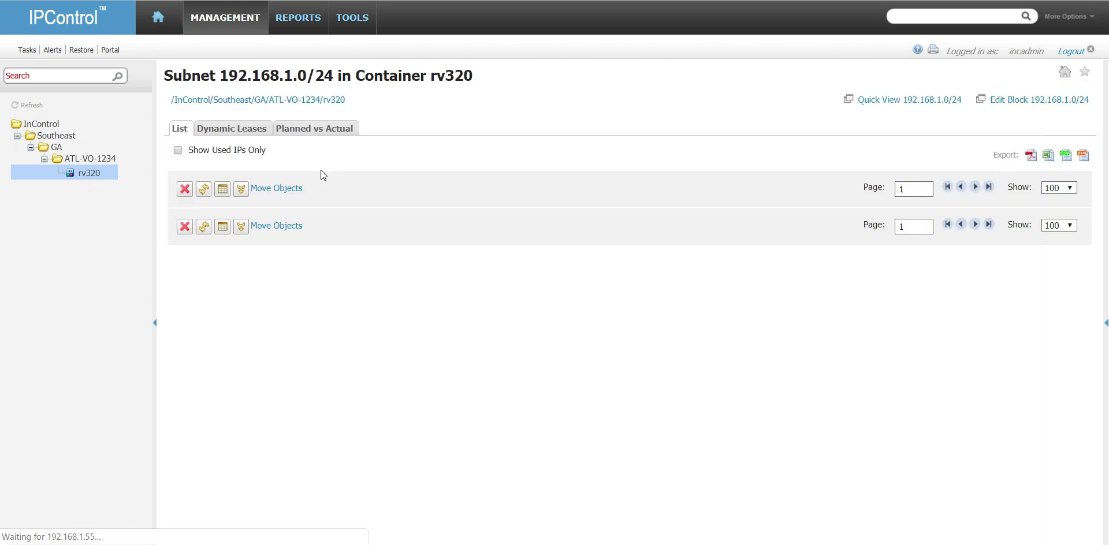
click(323, 132)
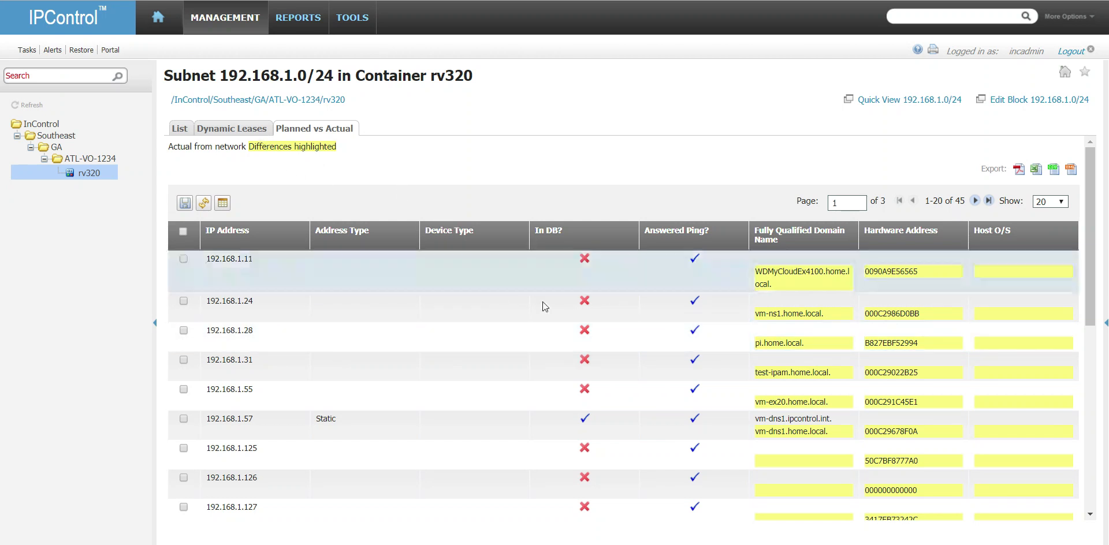
scroll(929, 317, down, 1)
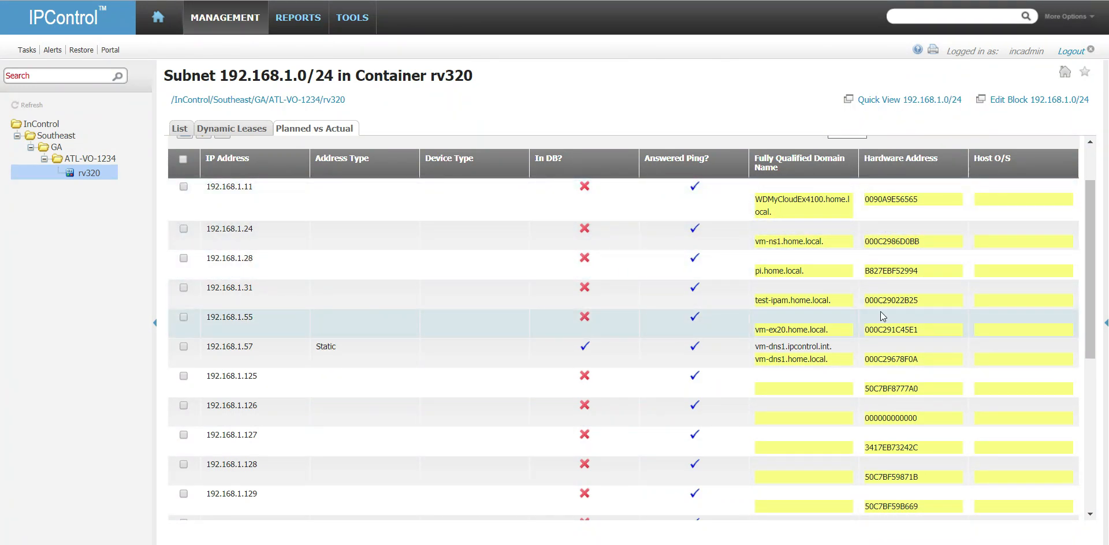
drag(831, 300, 787, 301)
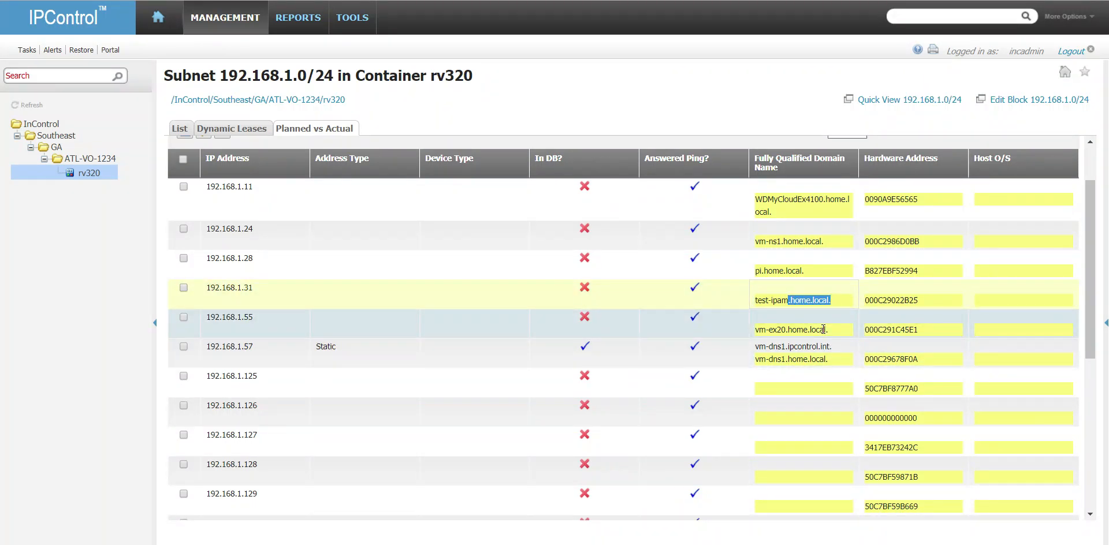
scroll(829, 339, down, 2)
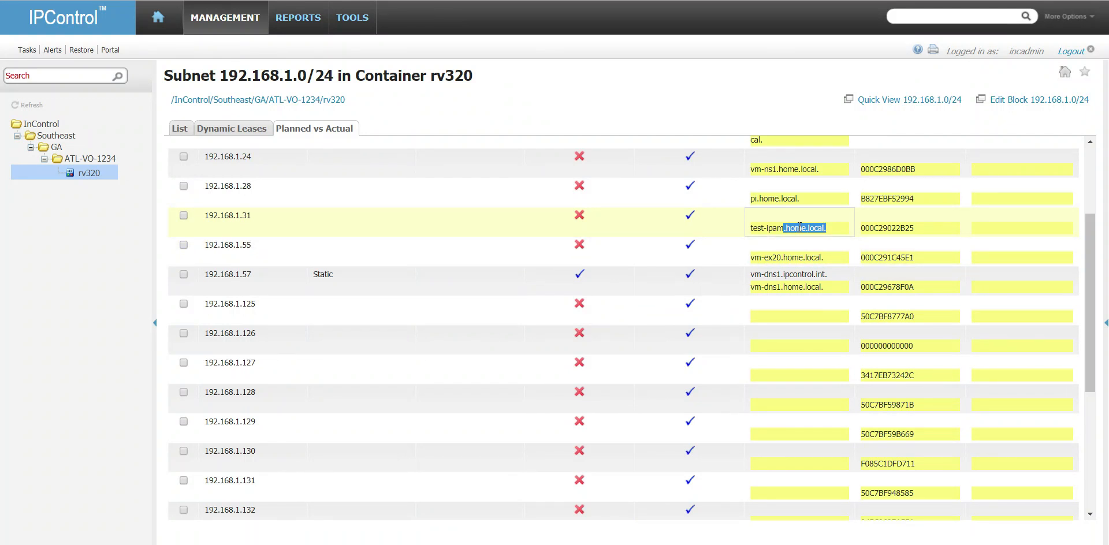
scroll(830, 277, down, 5)
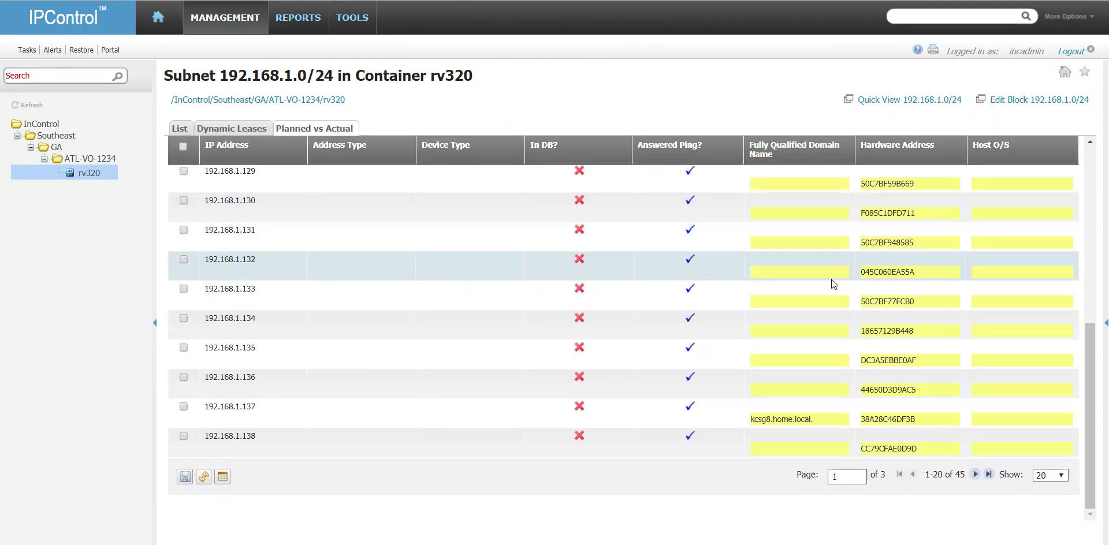
scroll(833, 282, up, 7)
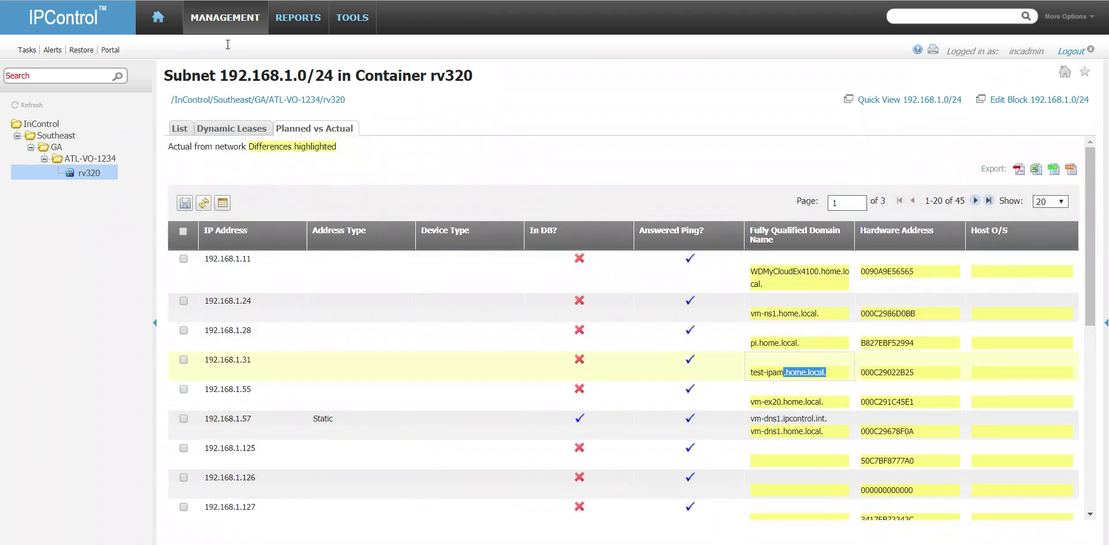
Step: Create DNS domain home.local with contact dnsadmin.home.local
mouse_move(242, 18)
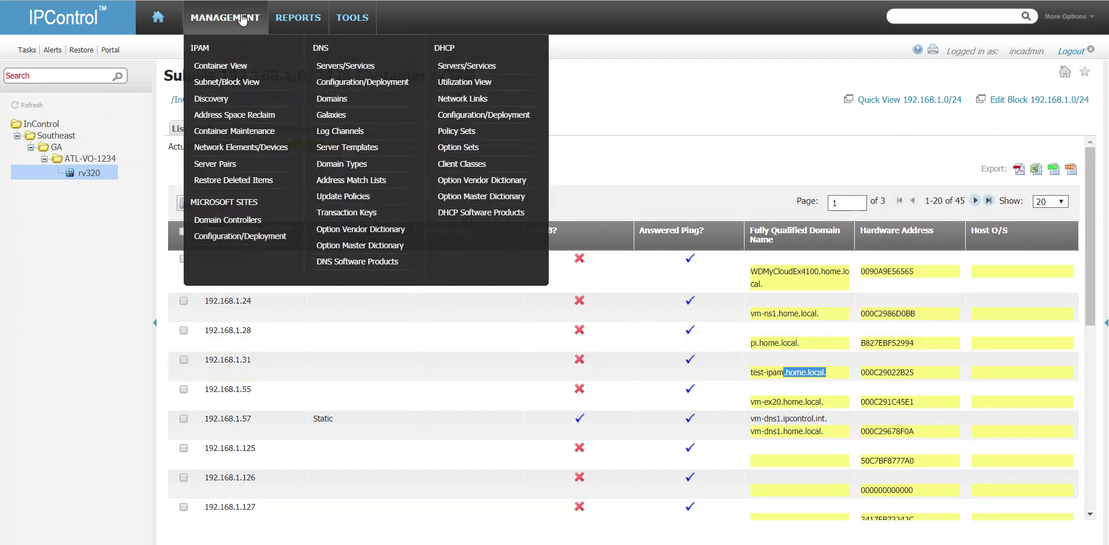
click(345, 98)
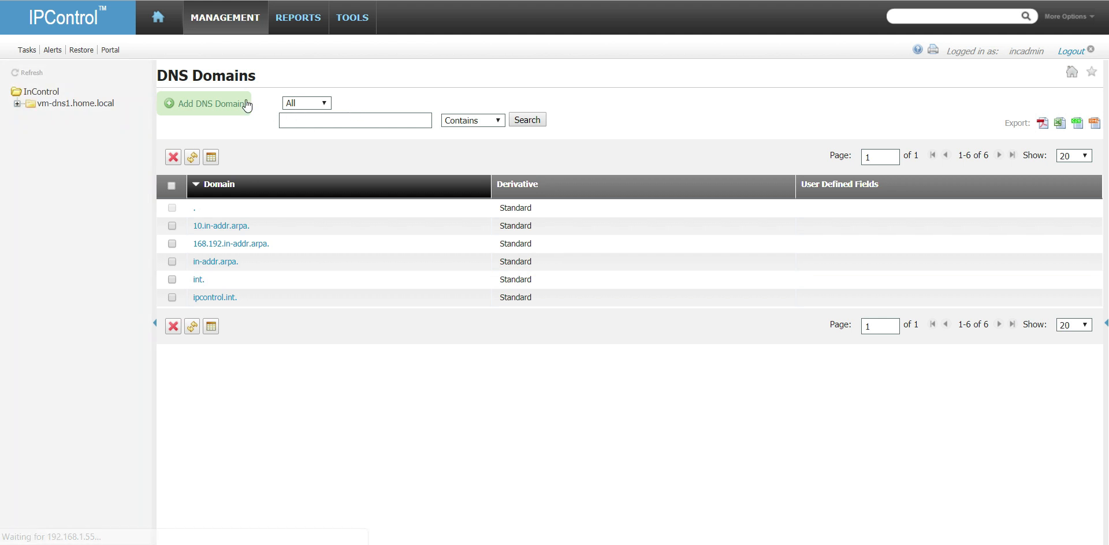
click(225, 107)
click(340, 105)
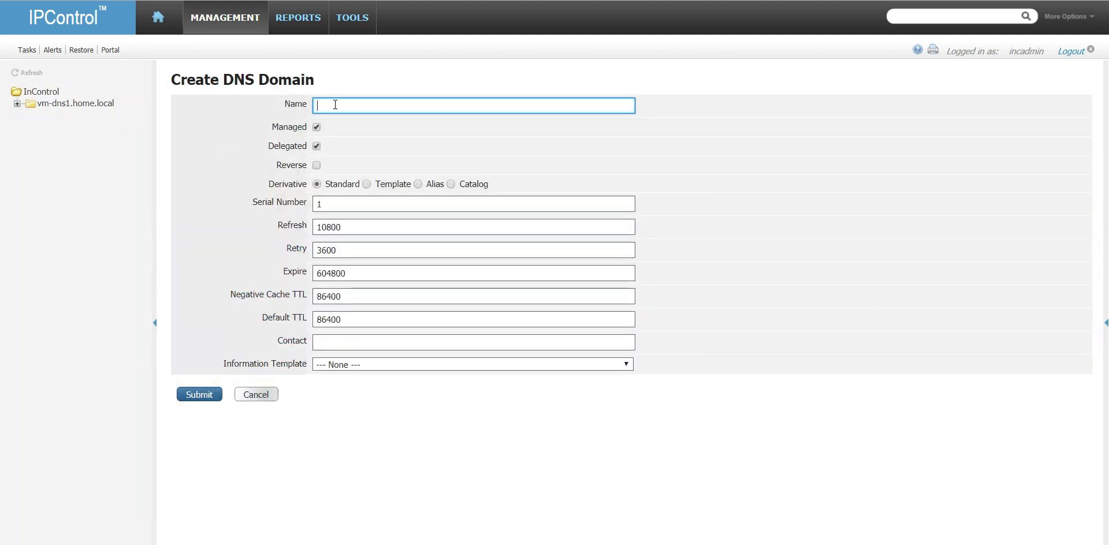
text(home.local)
key(Tab)
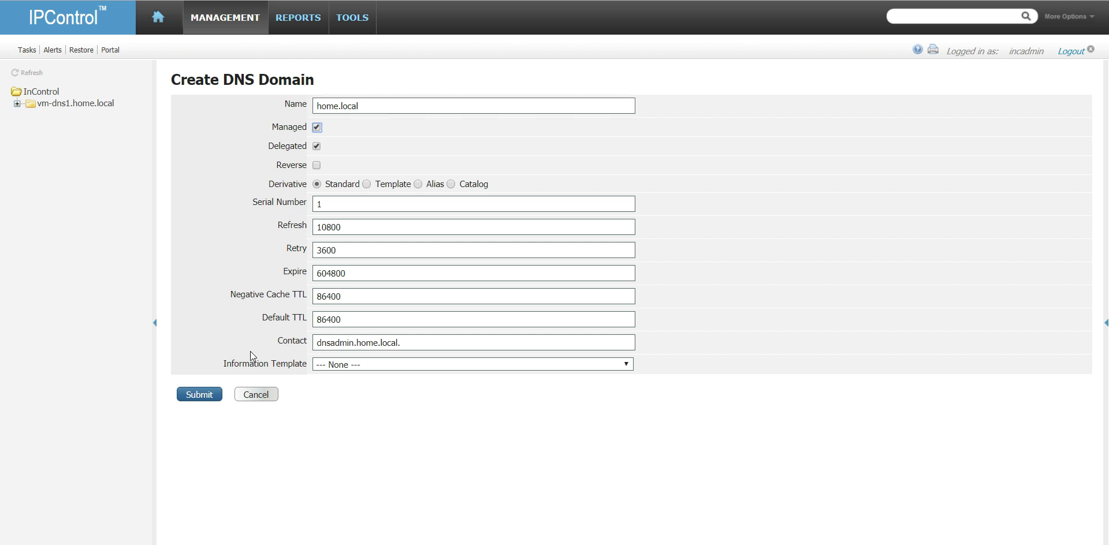
click(205, 390)
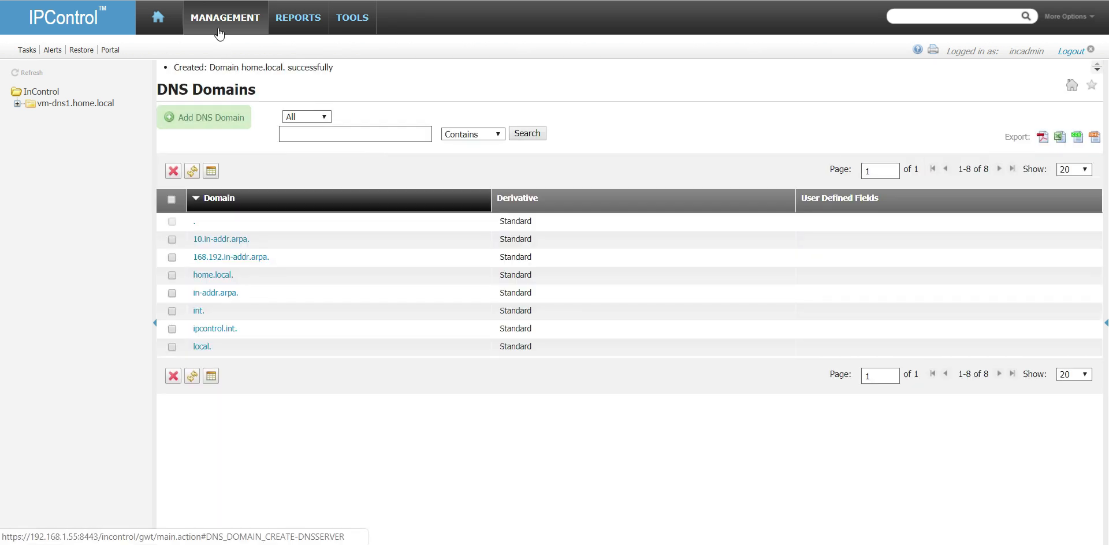
mouse_move(219, 24)
click(228, 60)
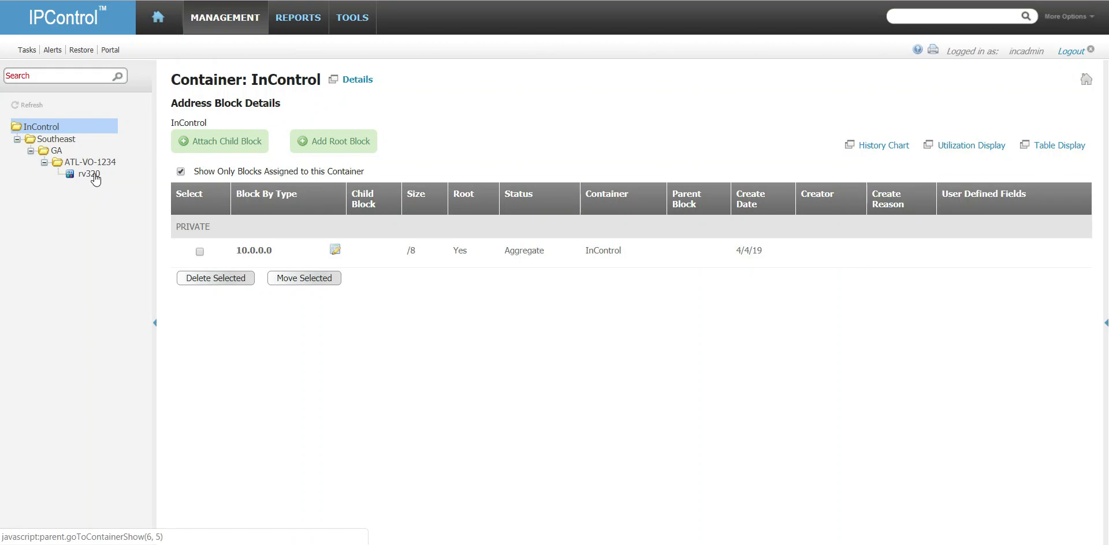
Step: Select every discovered host in 192.168.1.0/24's Planned vs Actual tab and save them
click(94, 174)
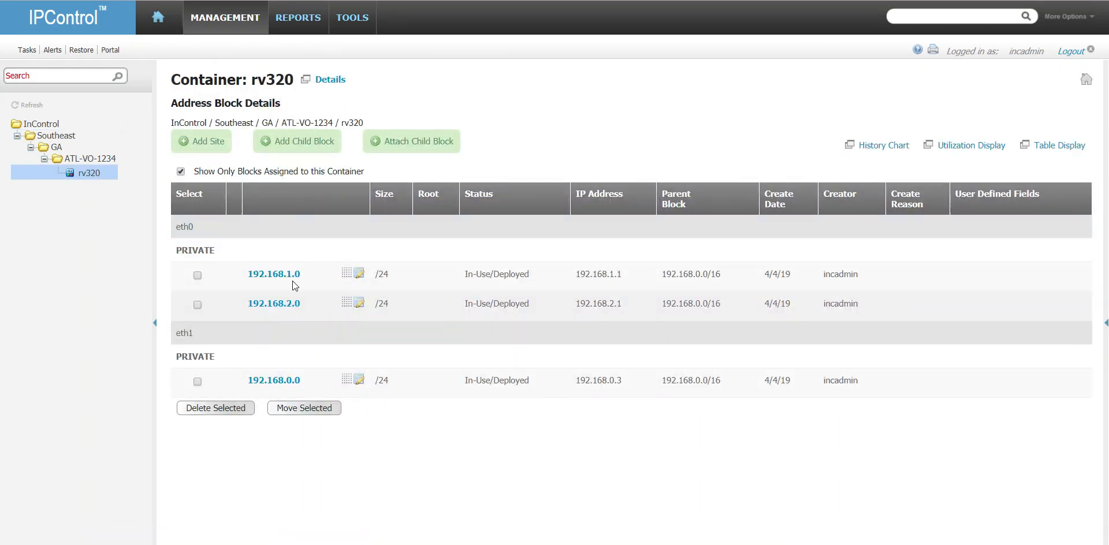
click(292, 277)
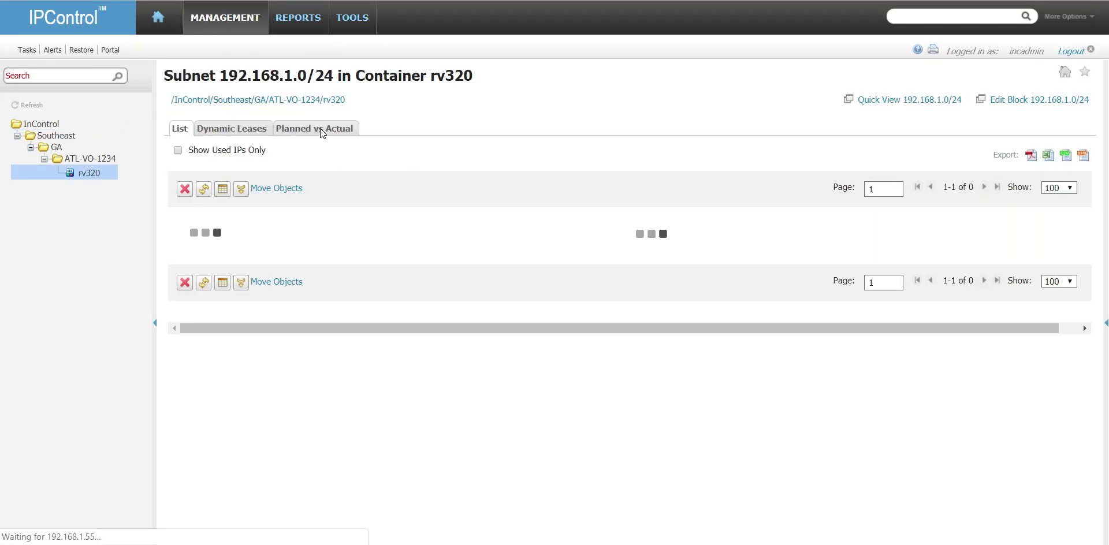
click(320, 128)
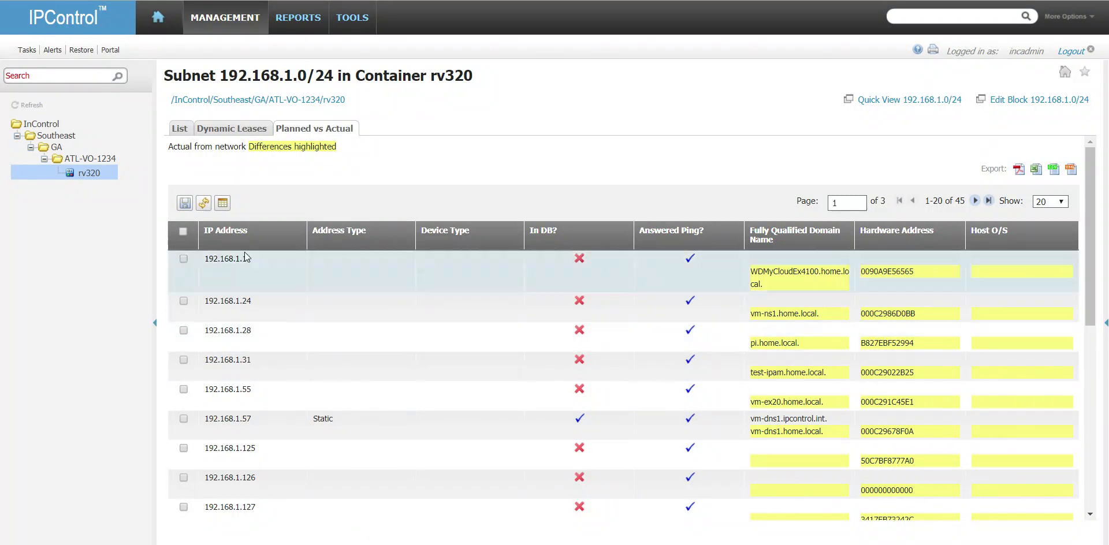
click(183, 231)
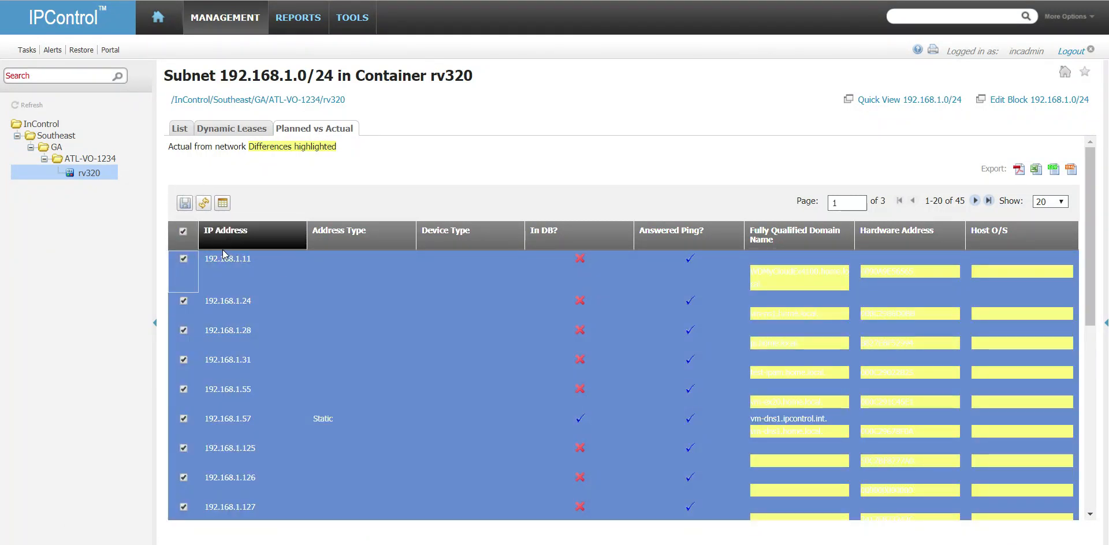
click(183, 208)
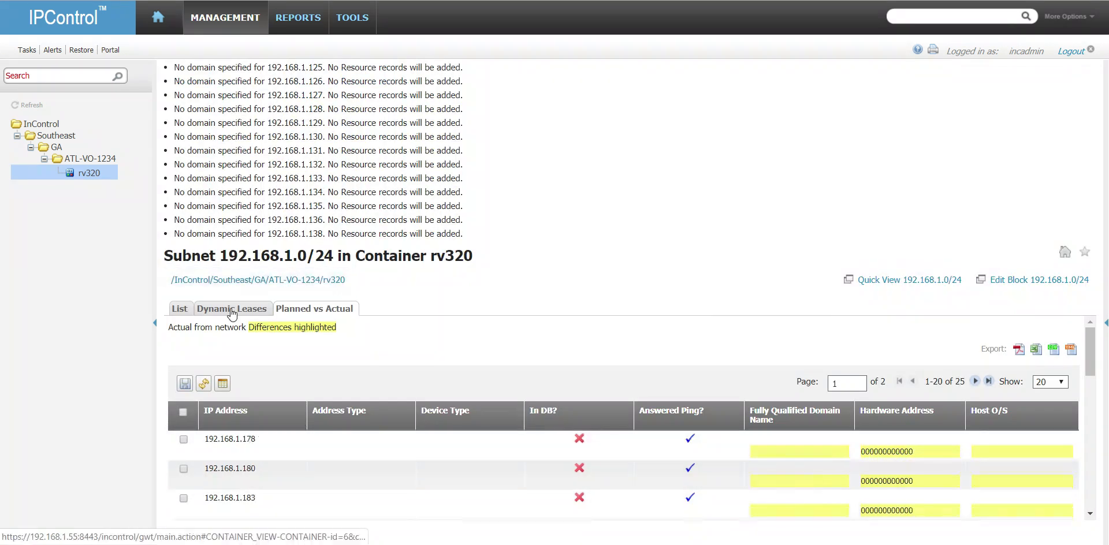
Step: Review the no-domain notices for .125–.138 and return to the address list
scroll(291, 383, down, 3)
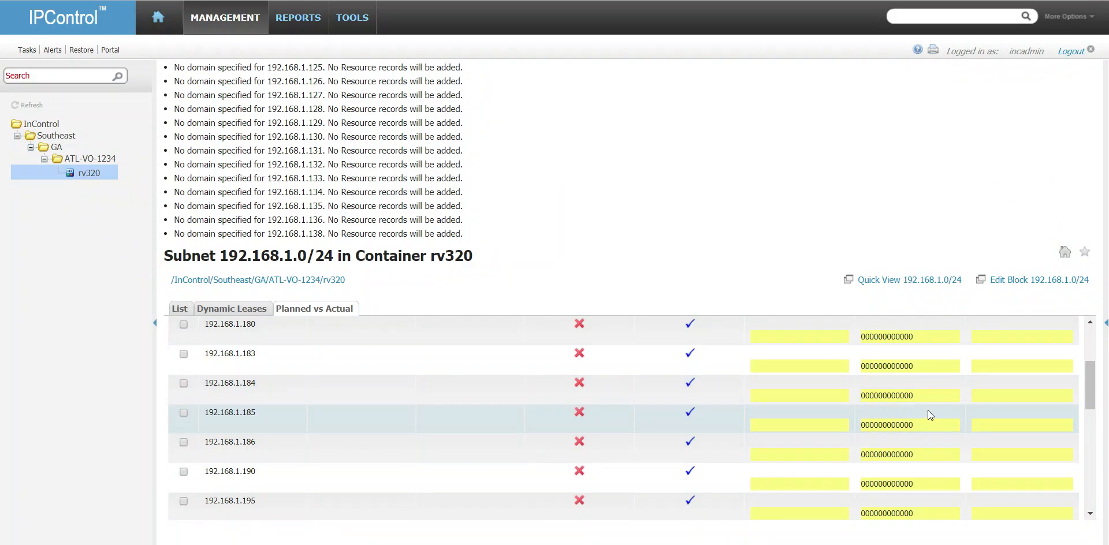
scroll(884, 444, up, 3)
scroll(876, 464, down, 8)
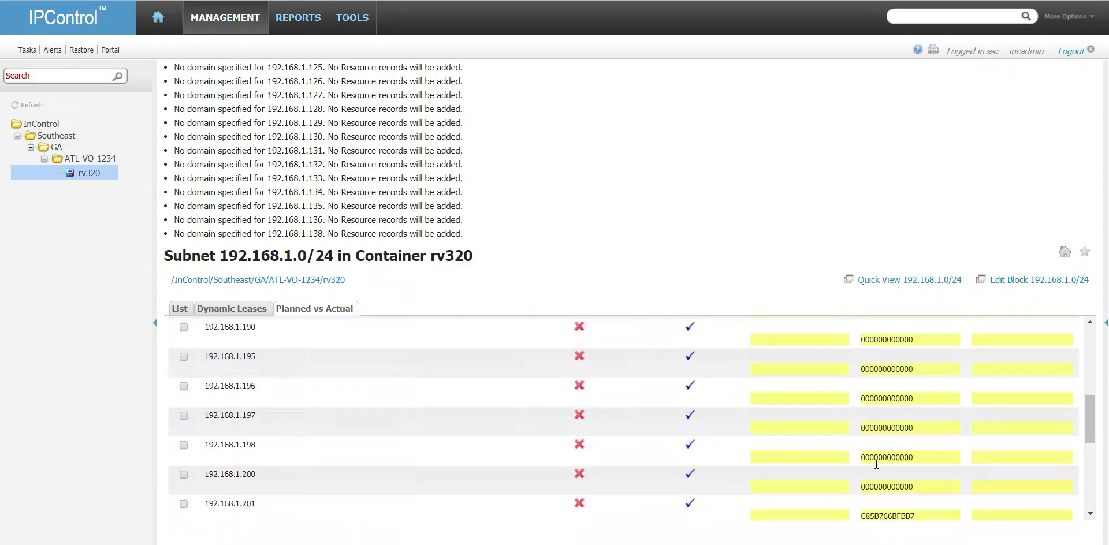
scroll(876, 464, down, 5)
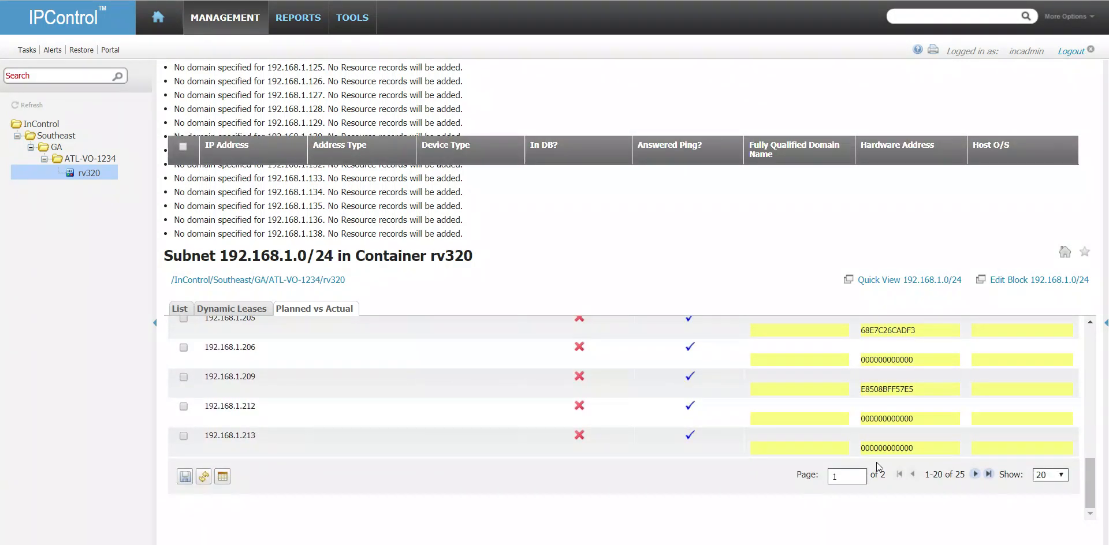
scroll(876, 462, up, 10)
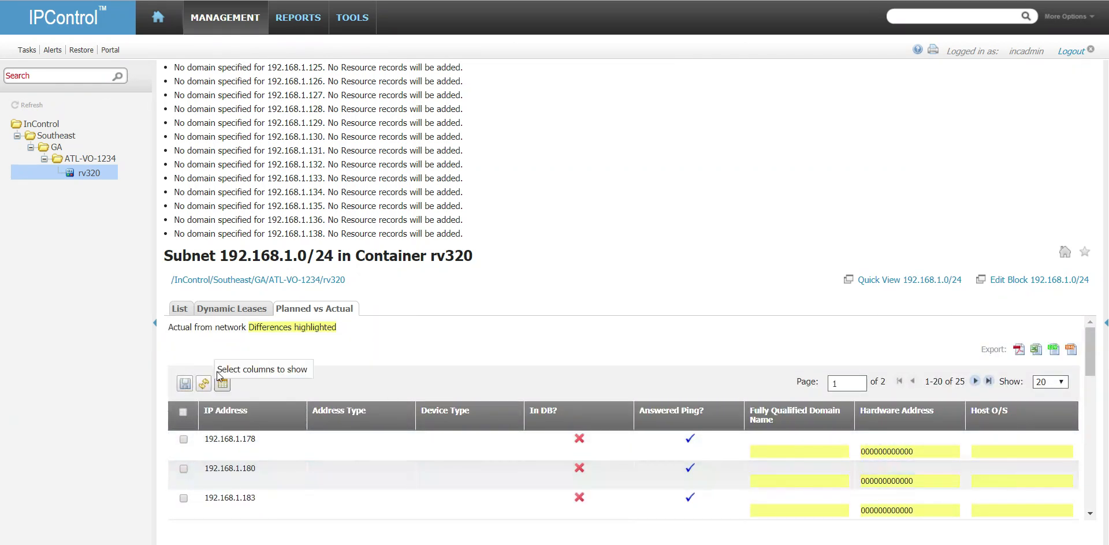
click(180, 309)
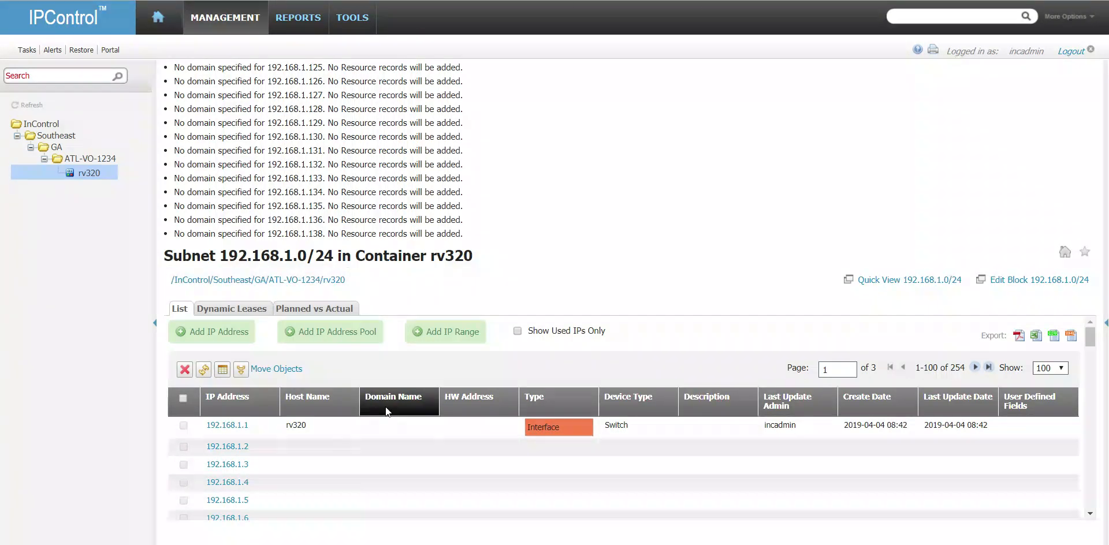
Step: Show only used IPs and review the 21 listed addresses, including 192.168.1.24
scroll(574, 472, down, 5)
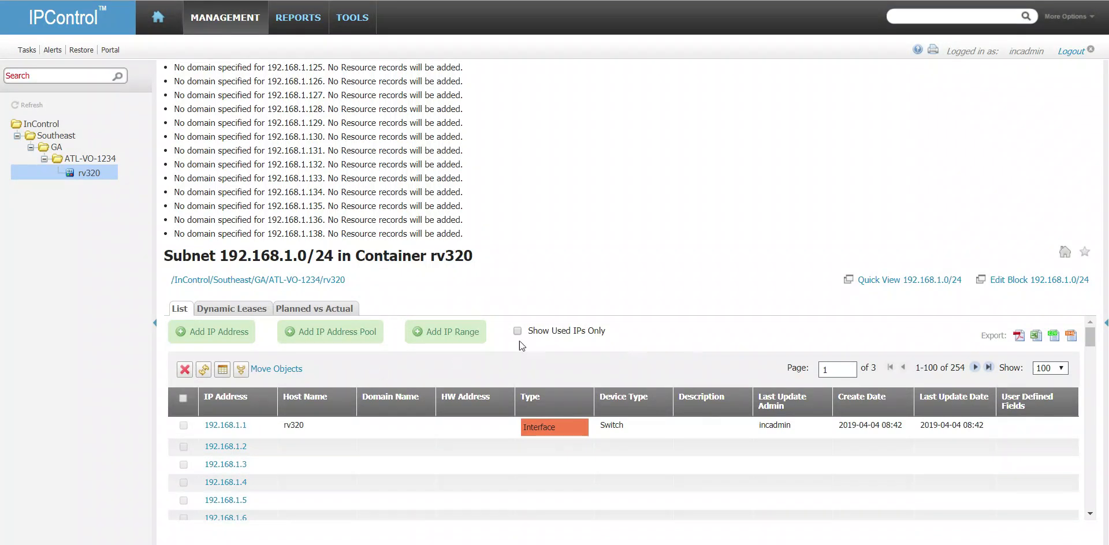
click(517, 331)
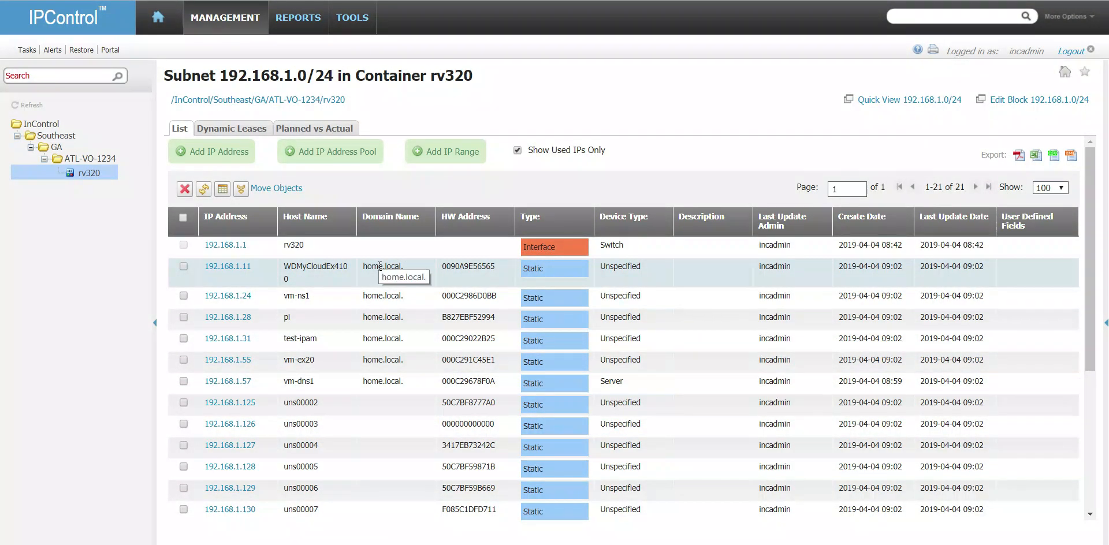
scroll(525, 261, down, 3)
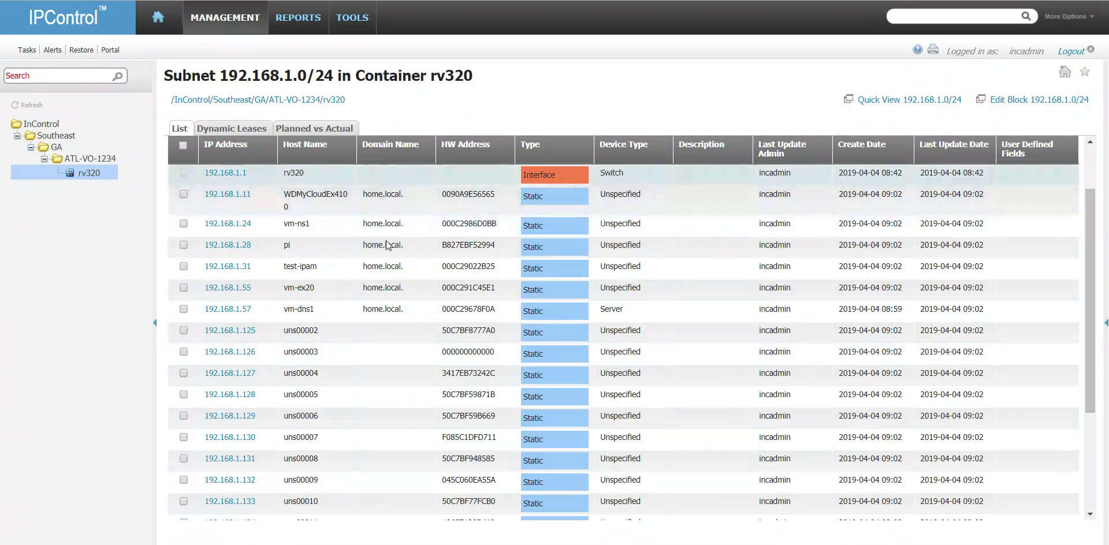
double_click(633, 225)
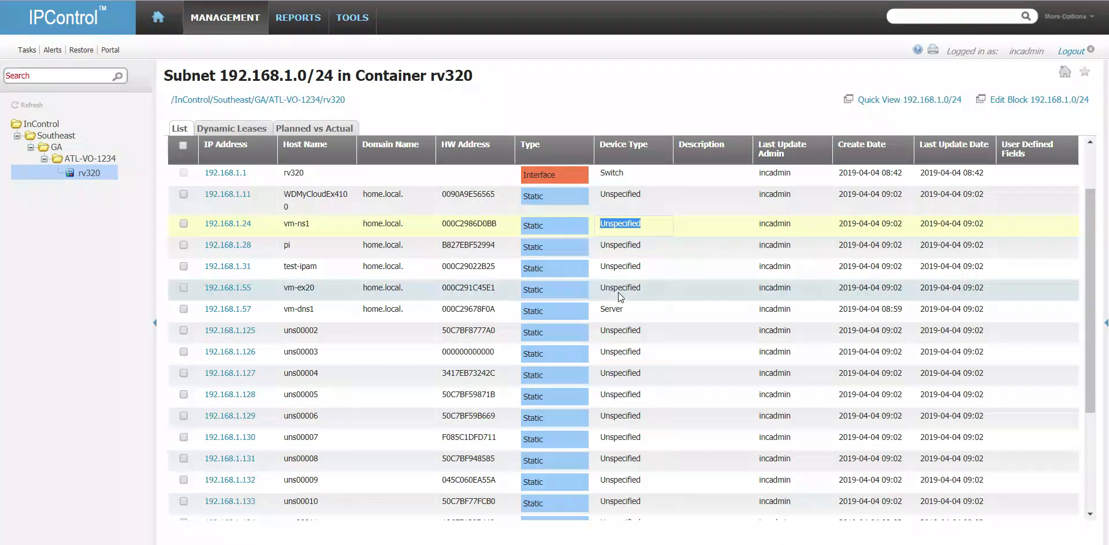
scroll(587, 286, down, 3)
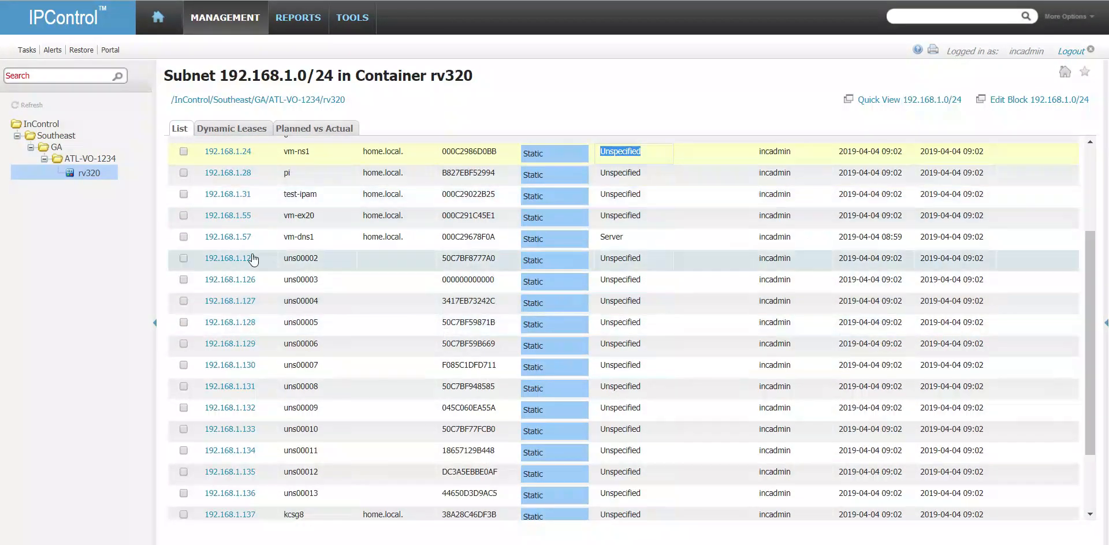
scroll(347, 375, down, 1)
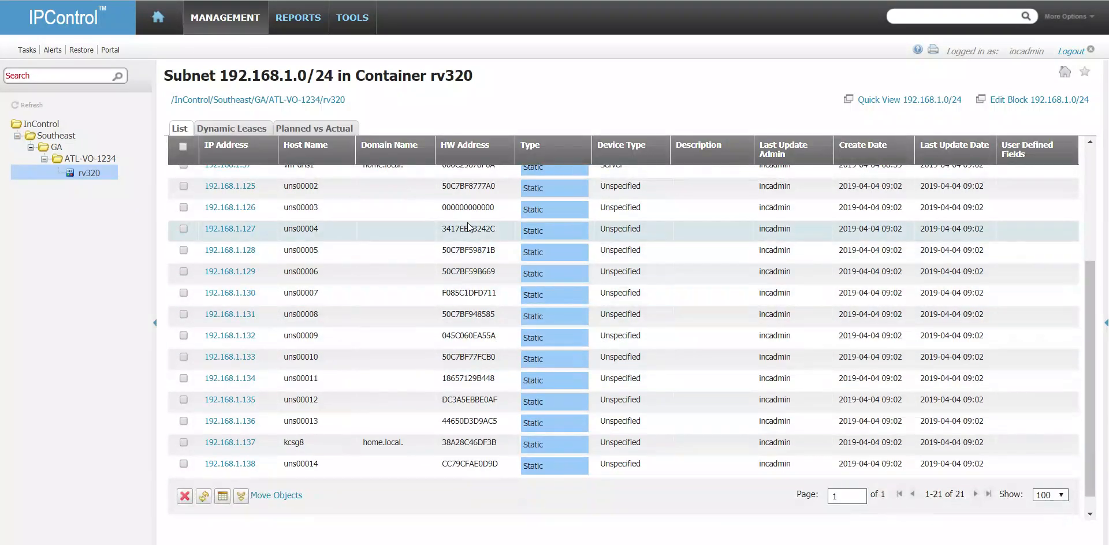
drag(469, 226, 458, 224)
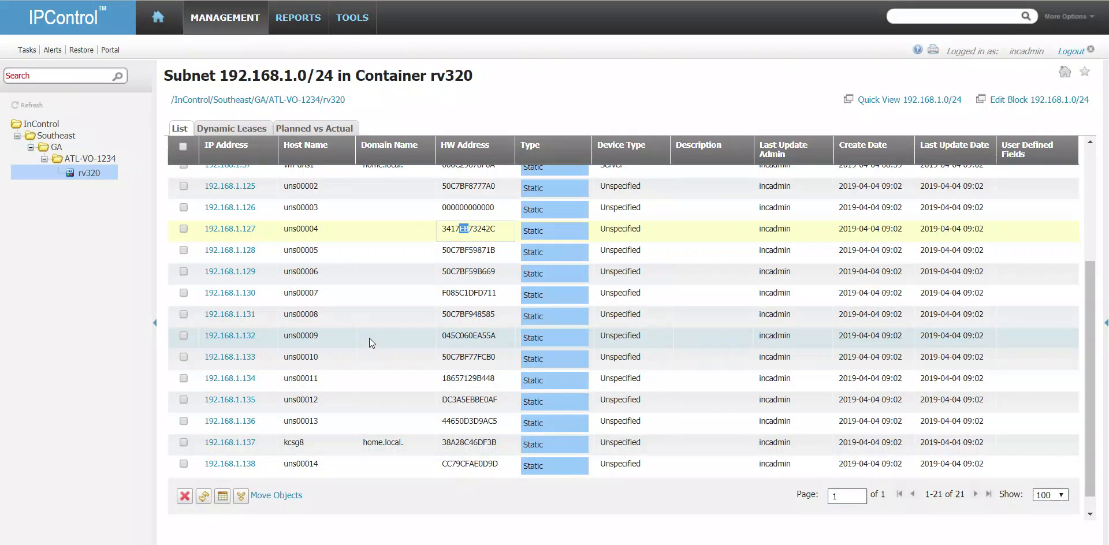
scroll(352, 401, up, 4)
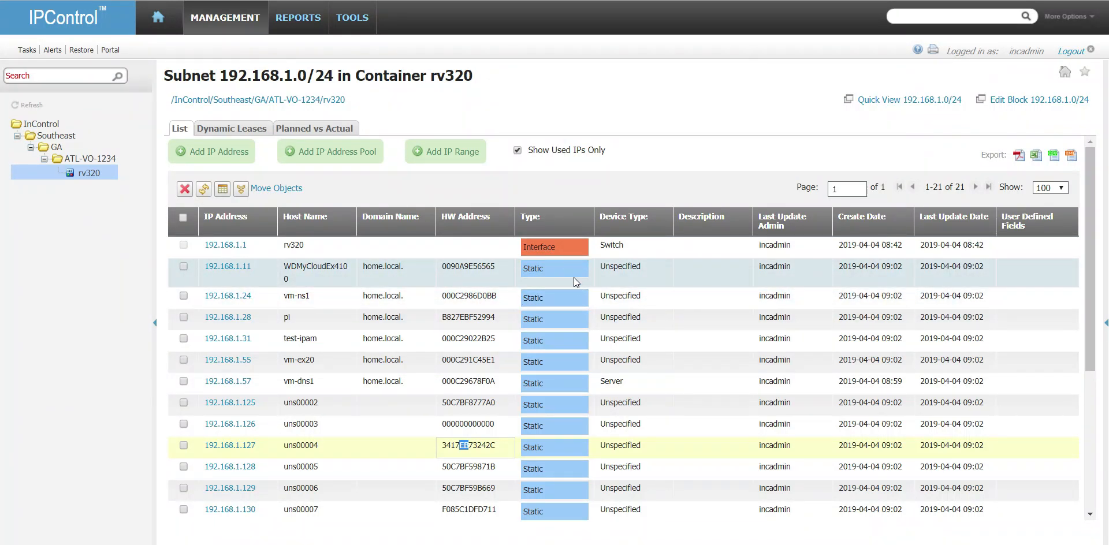
Step: Delete the 20 discovered hosts, then list all 254 subnet addresses again
click(183, 218)
scroll(298, 368, down, 5)
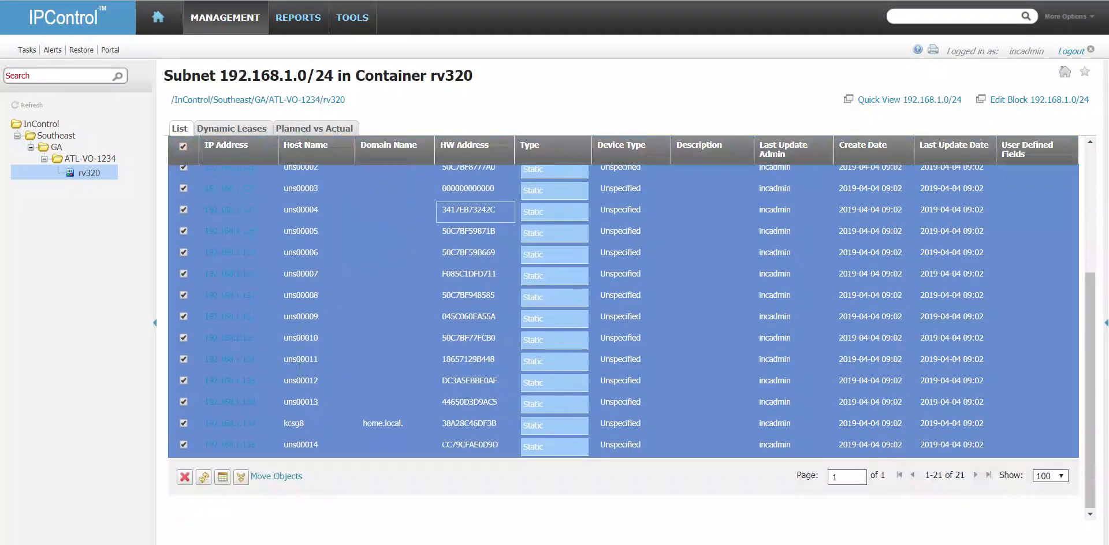
click(185, 477)
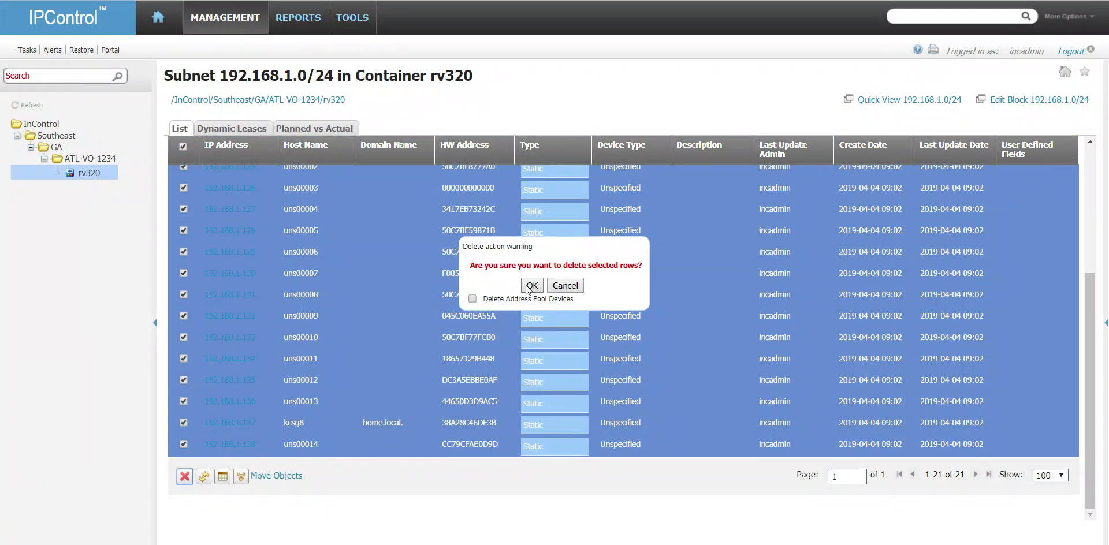
click(527, 286)
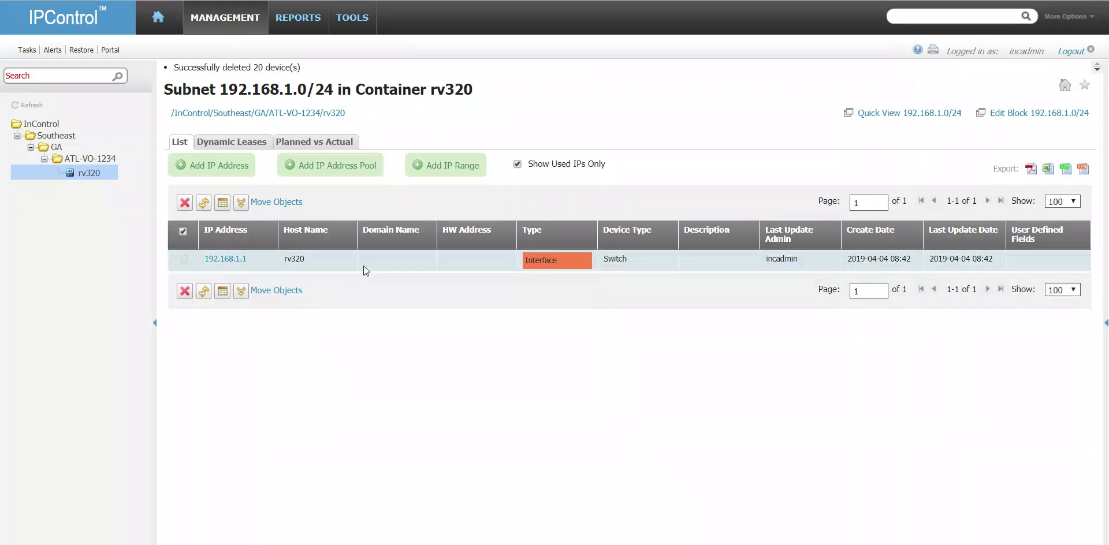
click(517, 165)
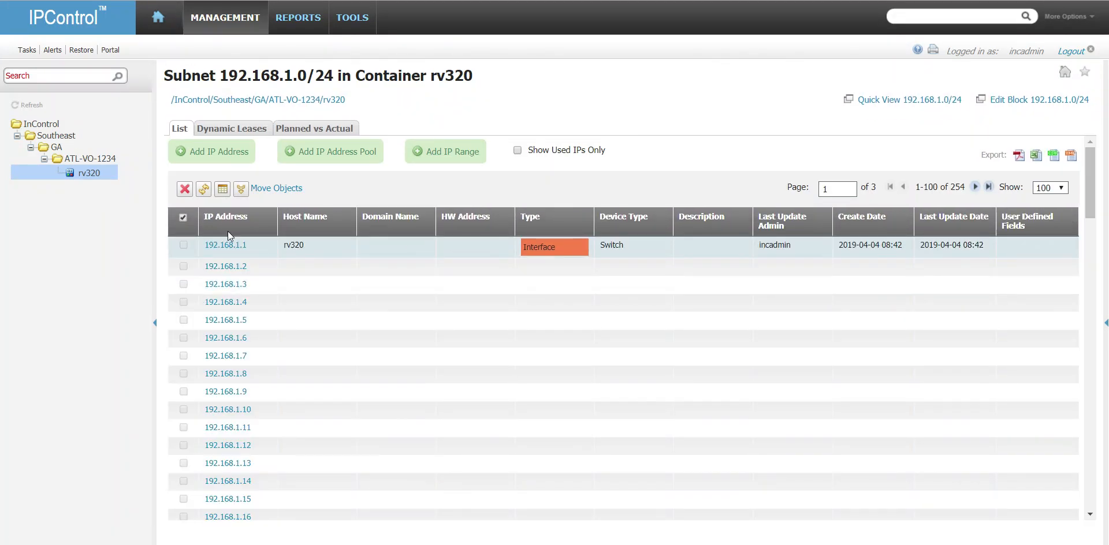
Step: Start a new IP address pool with Manual address options and size 200
click(349, 154)
click(400, 149)
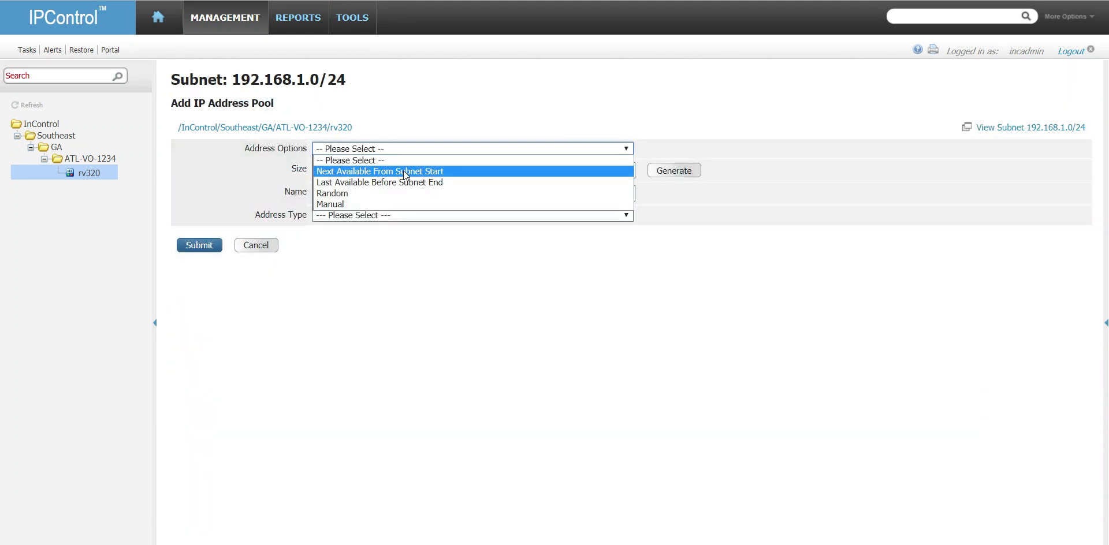
click(403, 170)
click(483, 148)
click(469, 158)
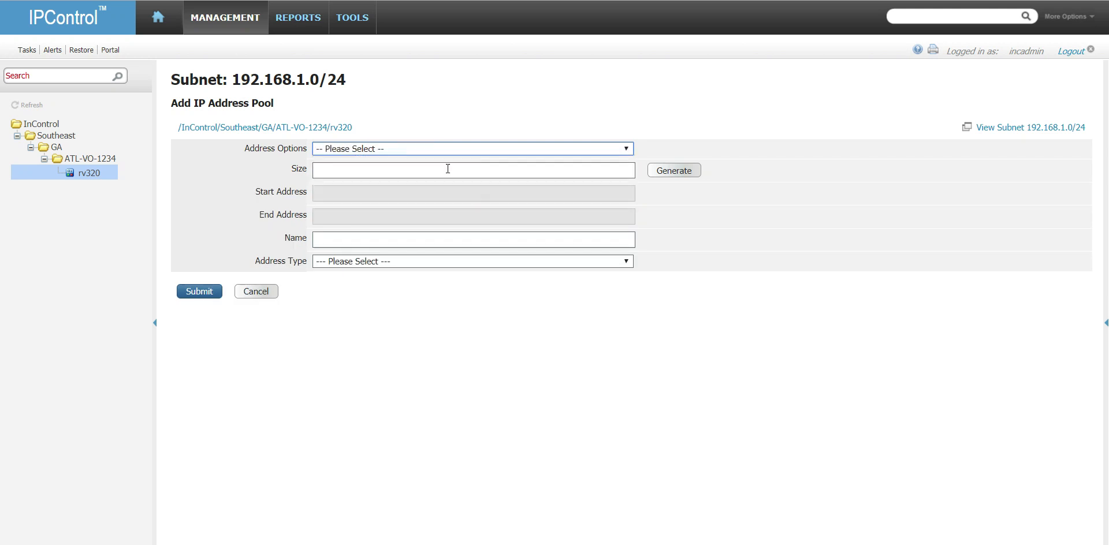
click(401, 167)
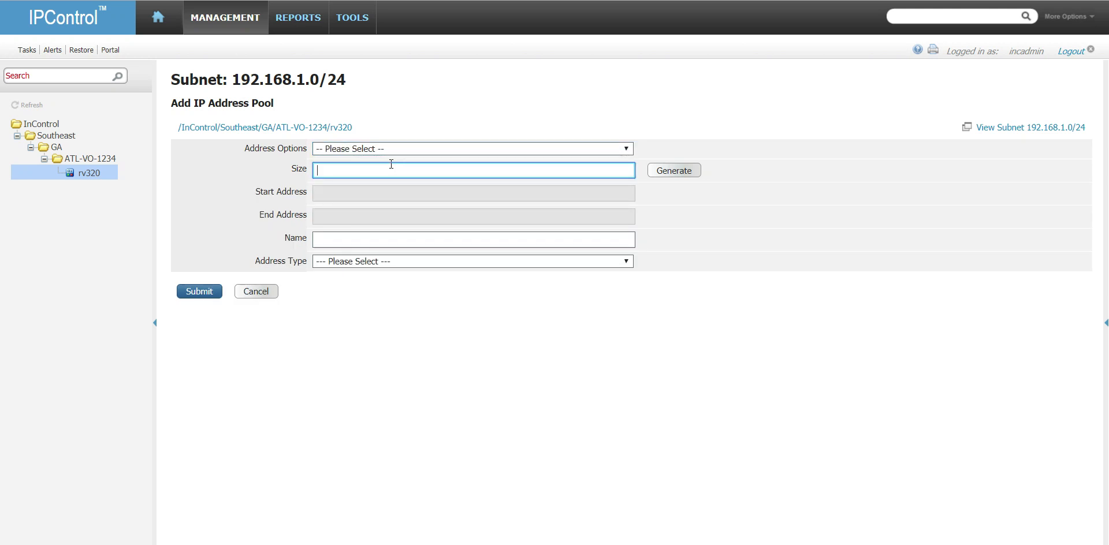
click(384, 148)
click(410, 205)
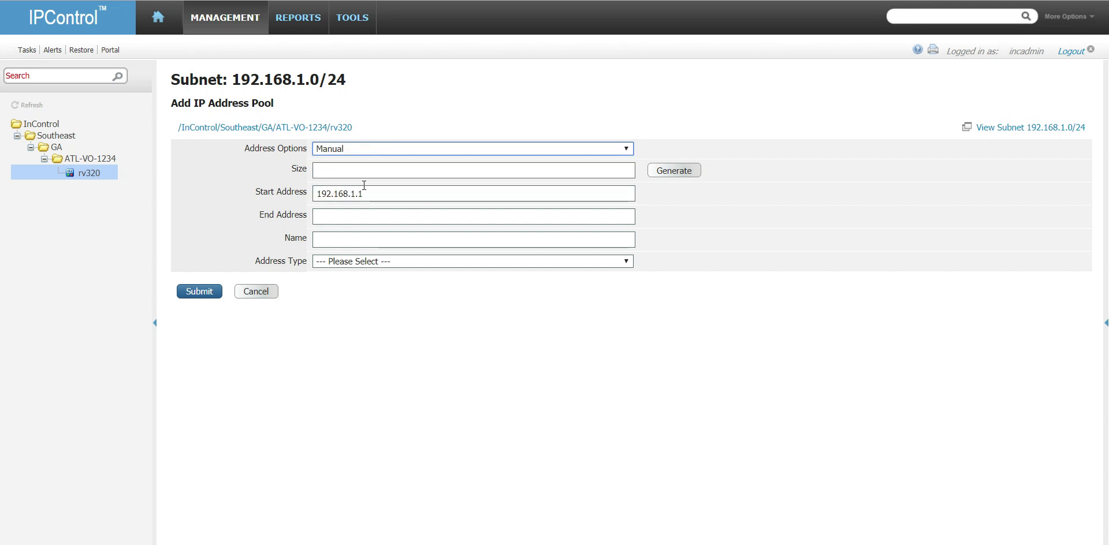
click(362, 172)
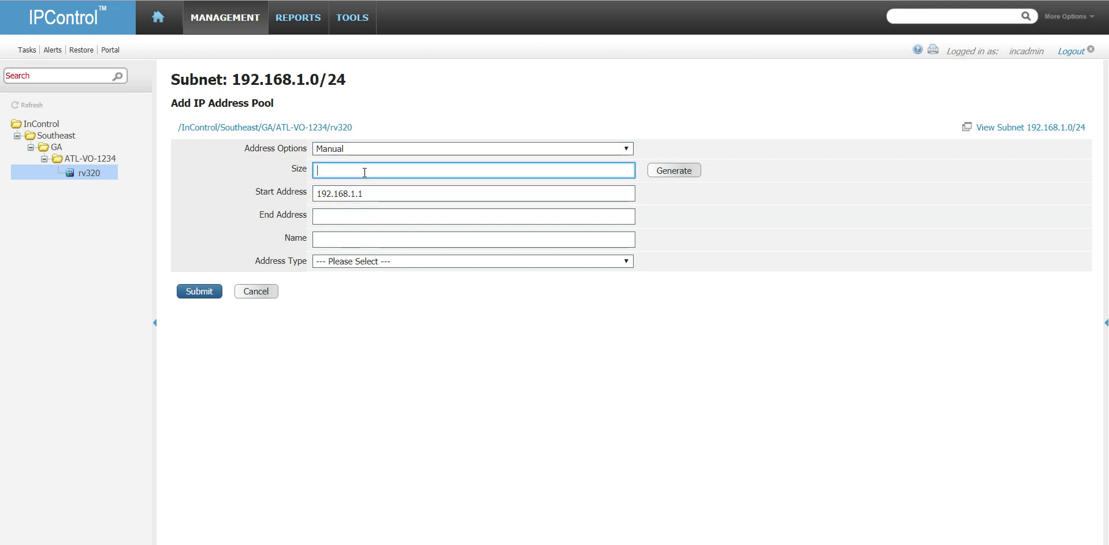
text(200)
key(Tab)
Step: Start the pool at 192.168.1.25, generate its end address, make it Dynamic DHCP, and submit
click(402, 194)
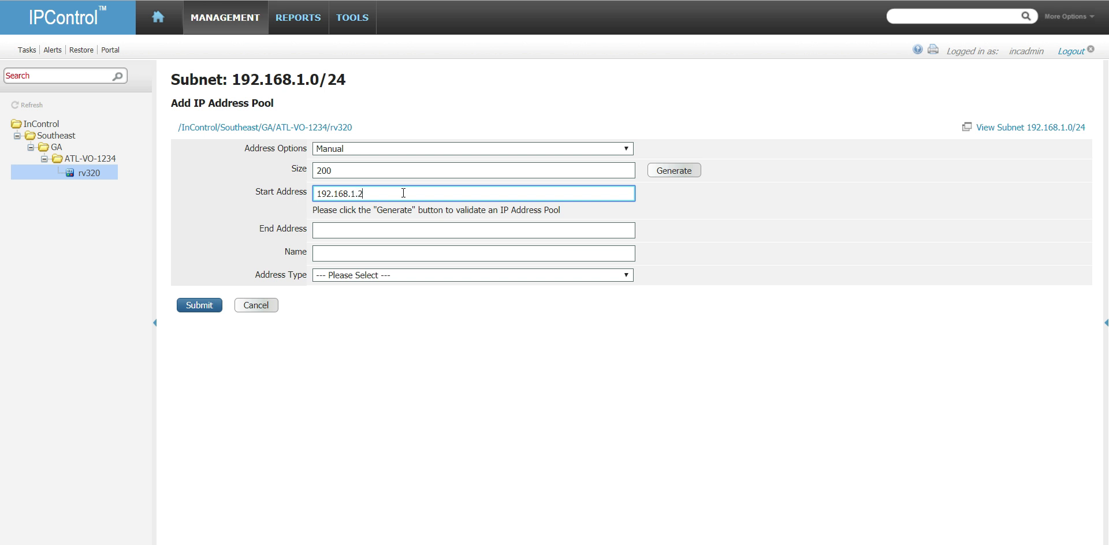
key(Tab)
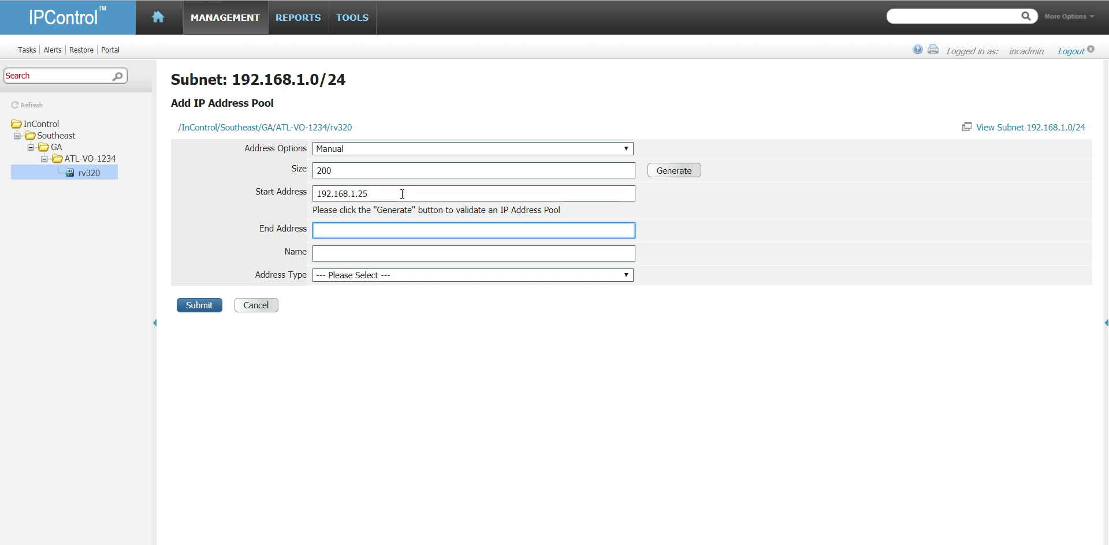
click(686, 172)
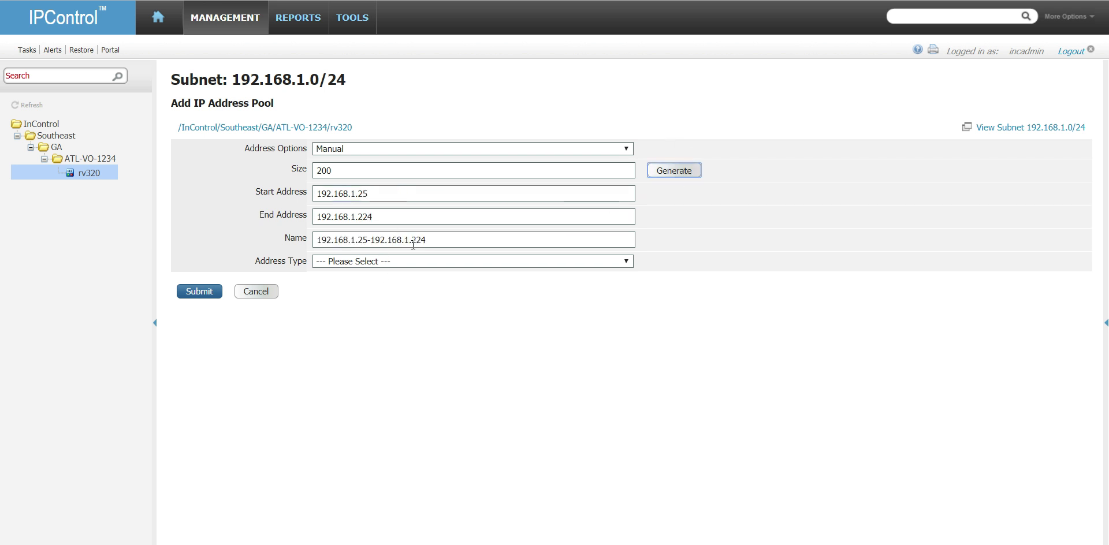
click(434, 260)
click(442, 294)
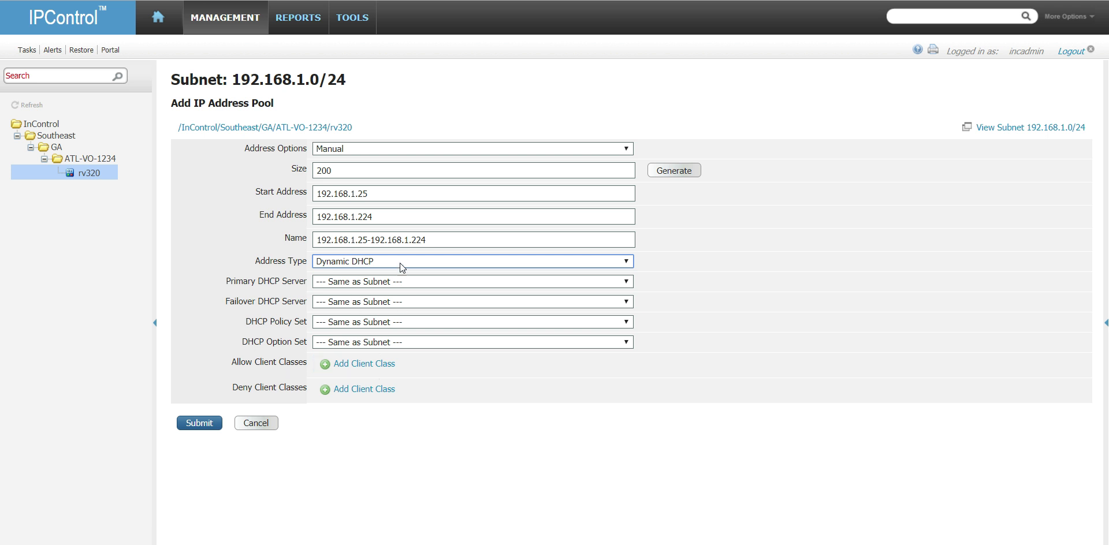
mouse_move(253, 20)
click(200, 423)
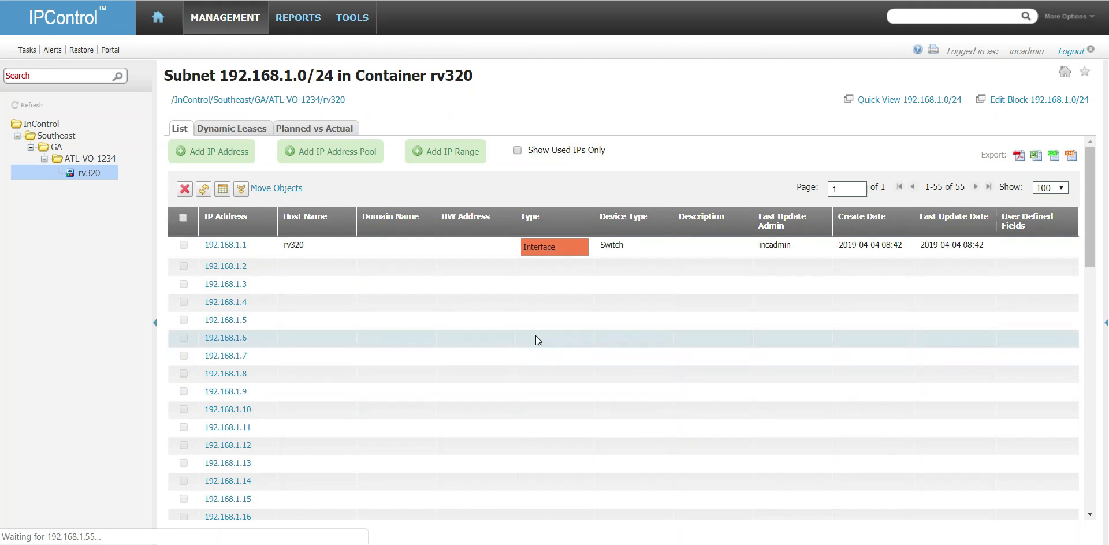
Step: Filter to used IPs to confirm the DHCP pool row, then view Planned vs Actual
click(518, 150)
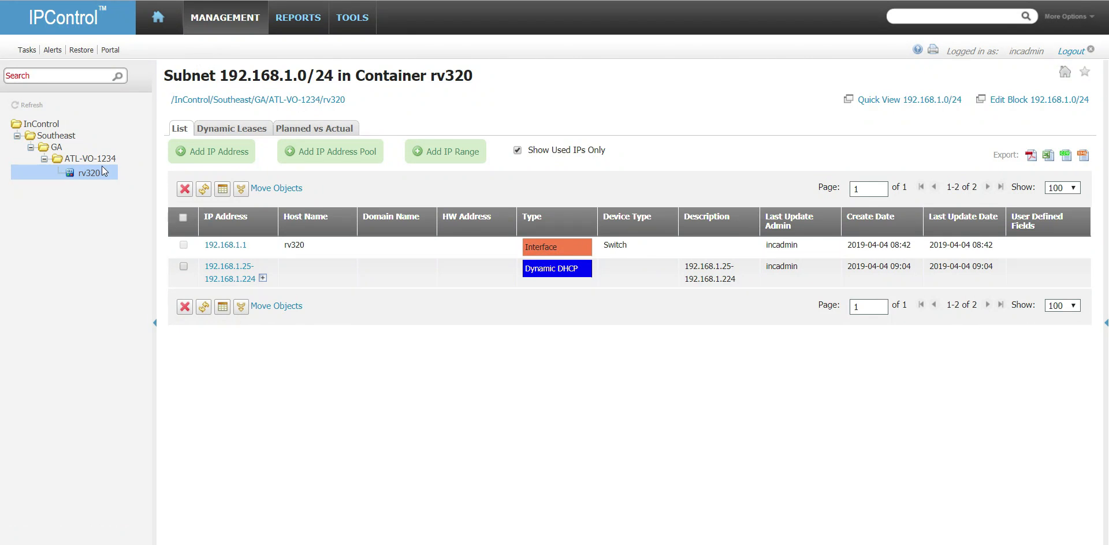
click(308, 129)
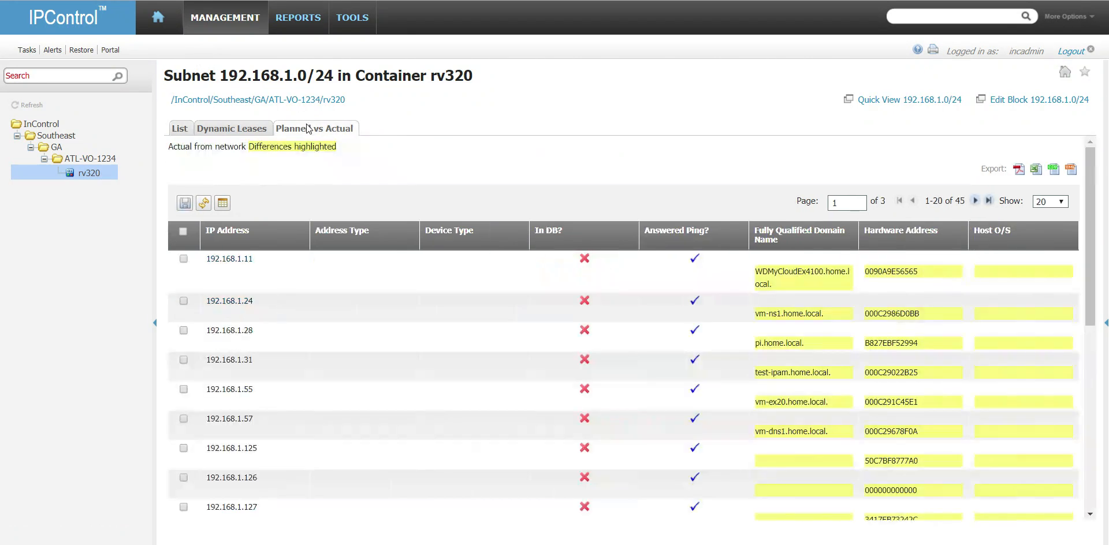
Step: Select all discovered hosts in the comparison and review the rejection messages
click(183, 231)
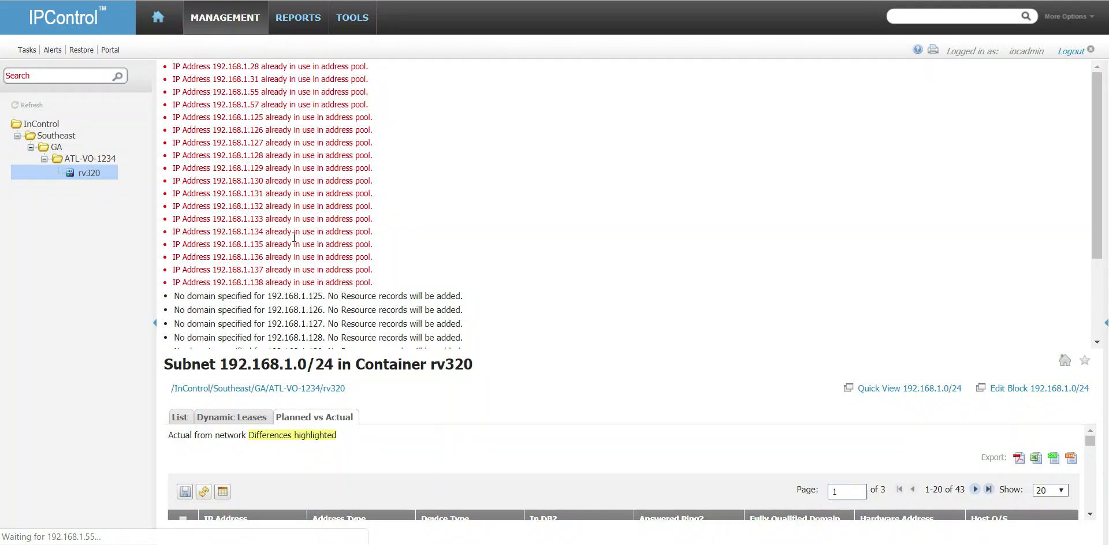
scroll(369, 281, down, 3)
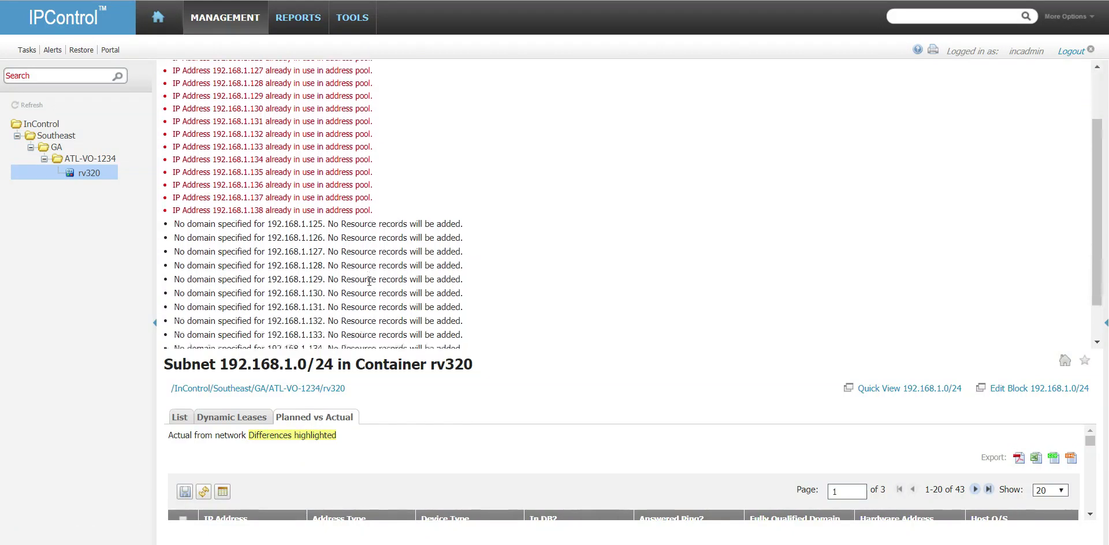
scroll(369, 282, down, 2)
scroll(369, 279, up, 3)
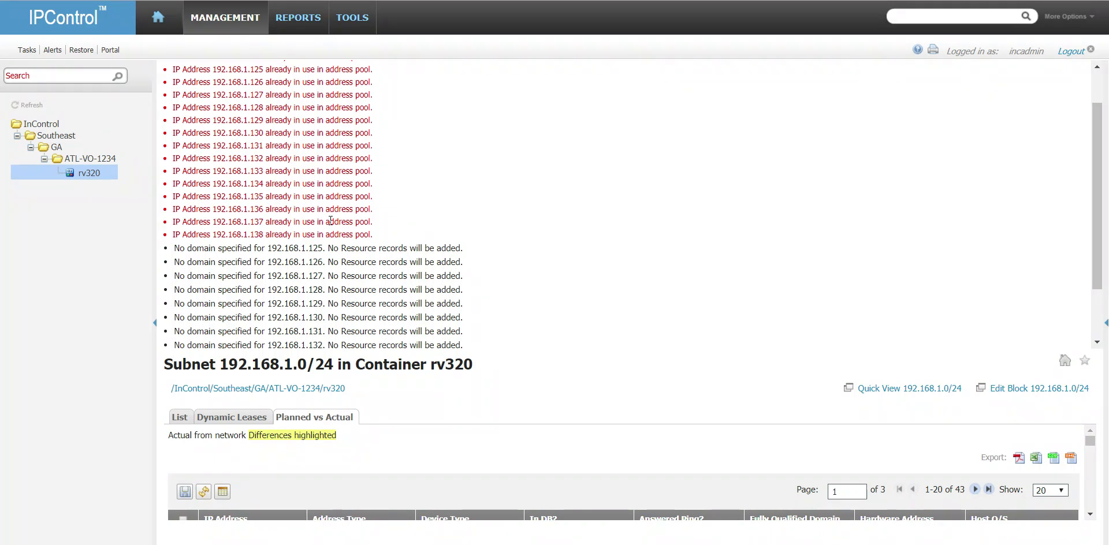
scroll(333, 219, down, 3)
scroll(449, 459, down, 6)
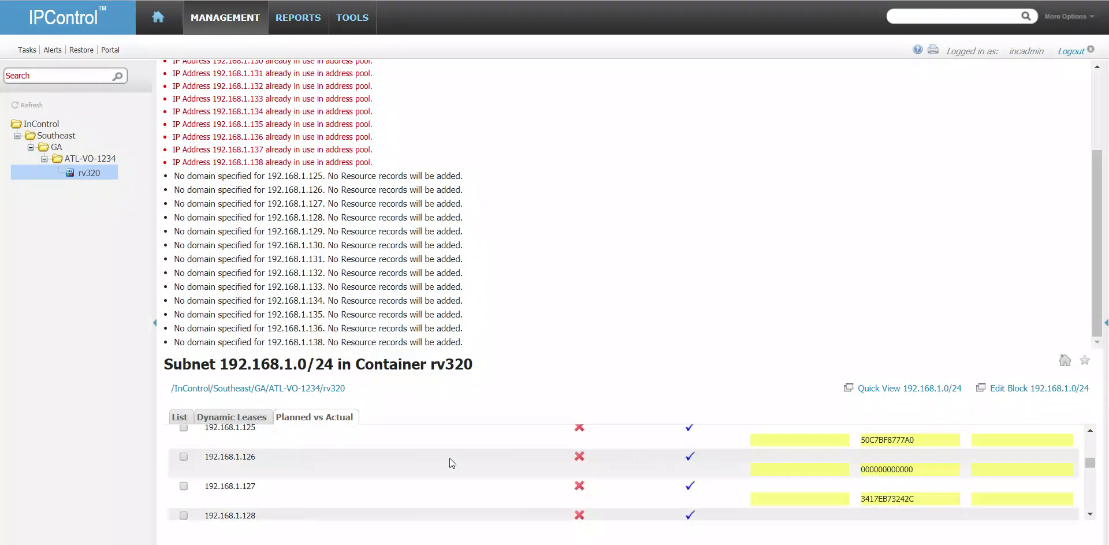
Step: Return to the subnet's address list, then open the ATL-VO-1234 and rv320 containers
click(179, 417)
scroll(497, 470, down, 4)
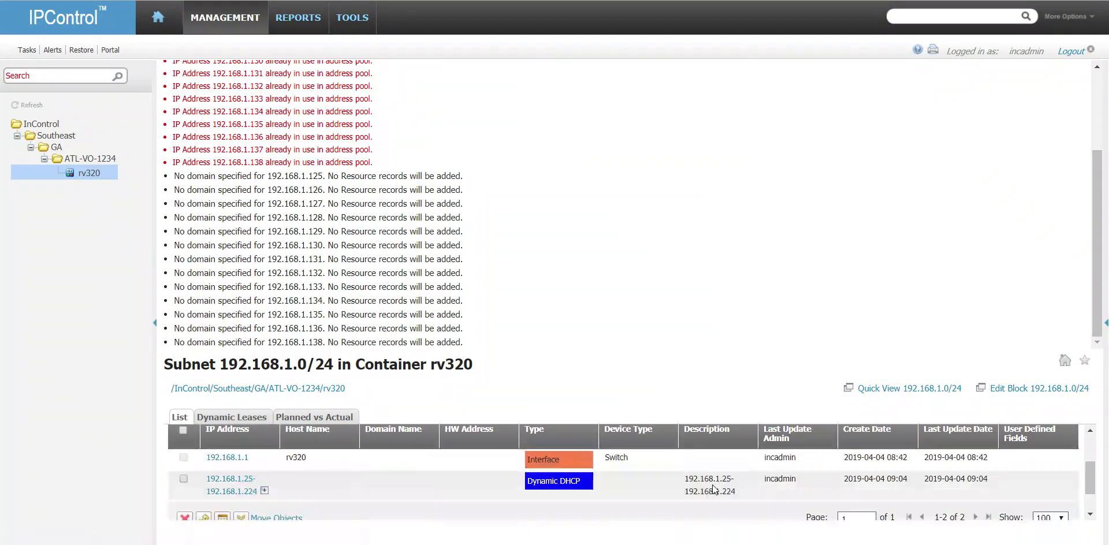
scroll(445, 464, up, 3)
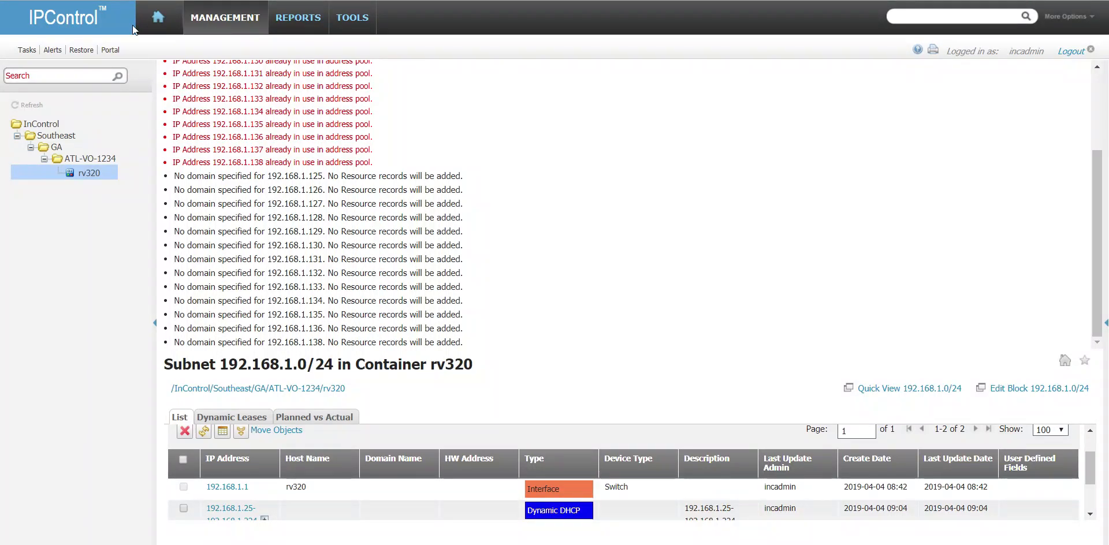
click(87, 162)
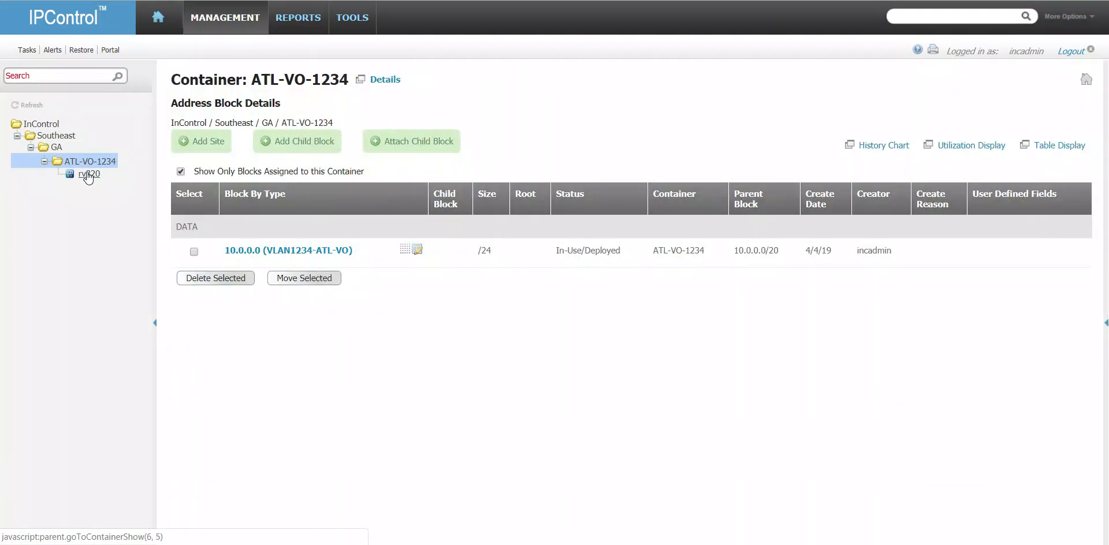
click(74, 177)
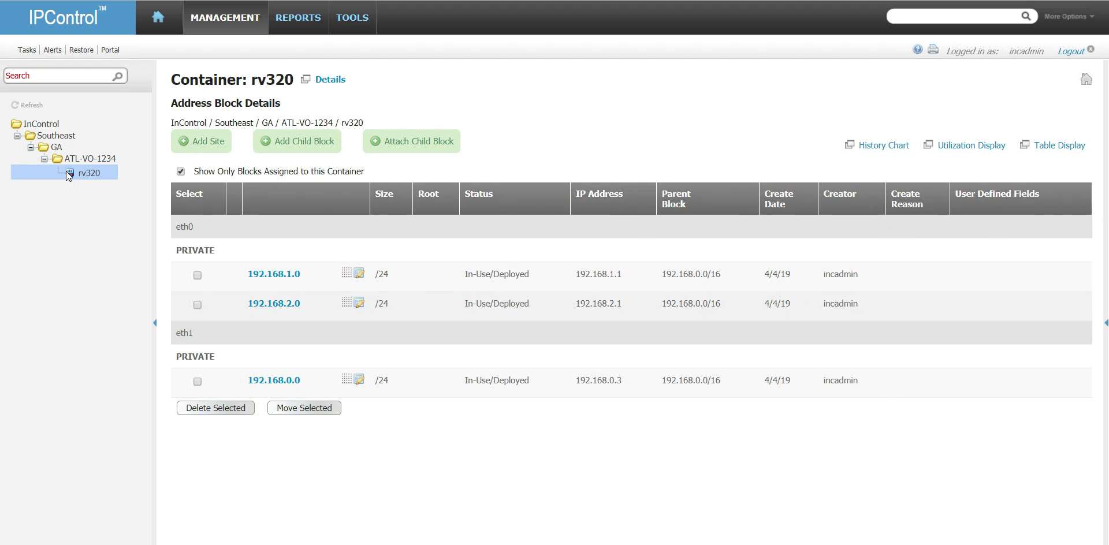